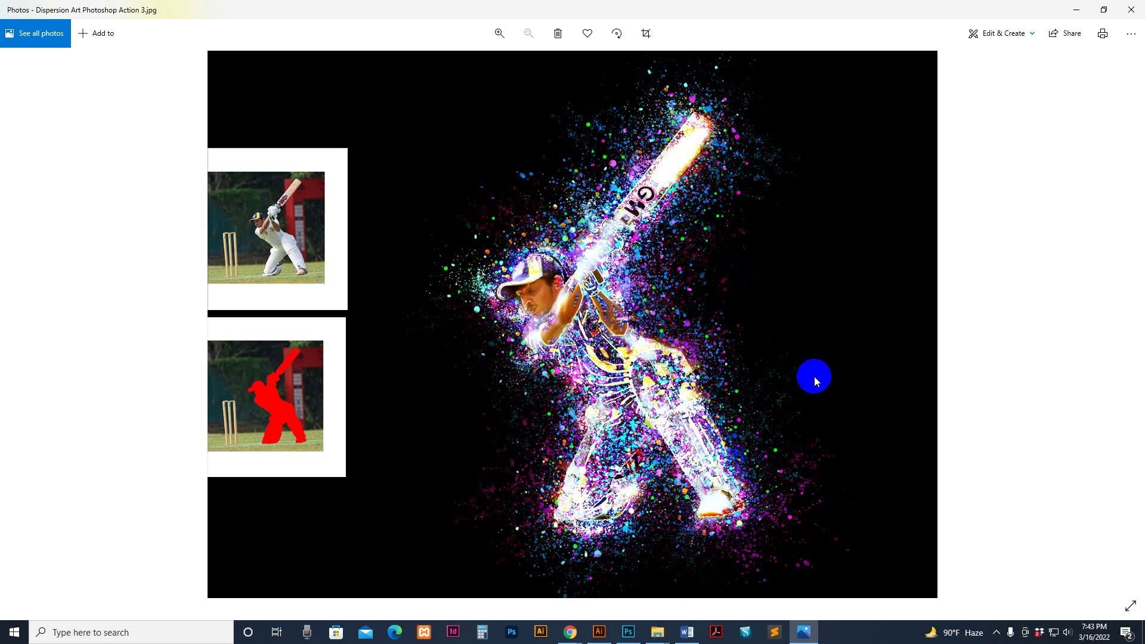
Browse the Dispersion Art sample images through to lion-white-studios.jpg, and close the photo viewer.
{"action": "key", "text": "Right"}
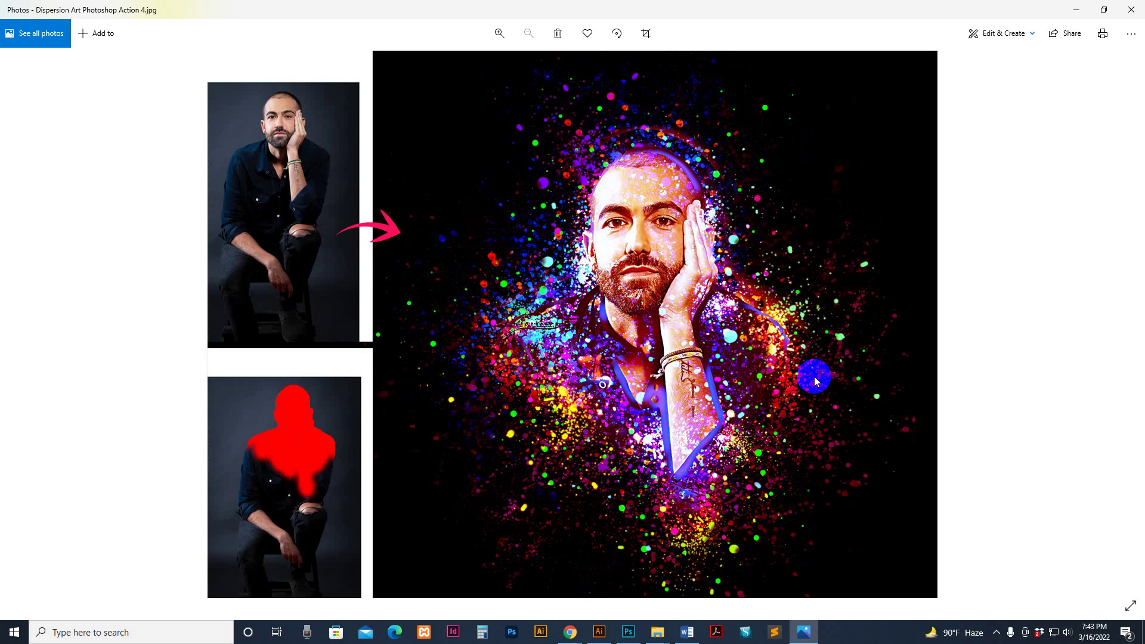
{"action": "key", "text": "Right"}
{"action": "key", "text": "Right"}
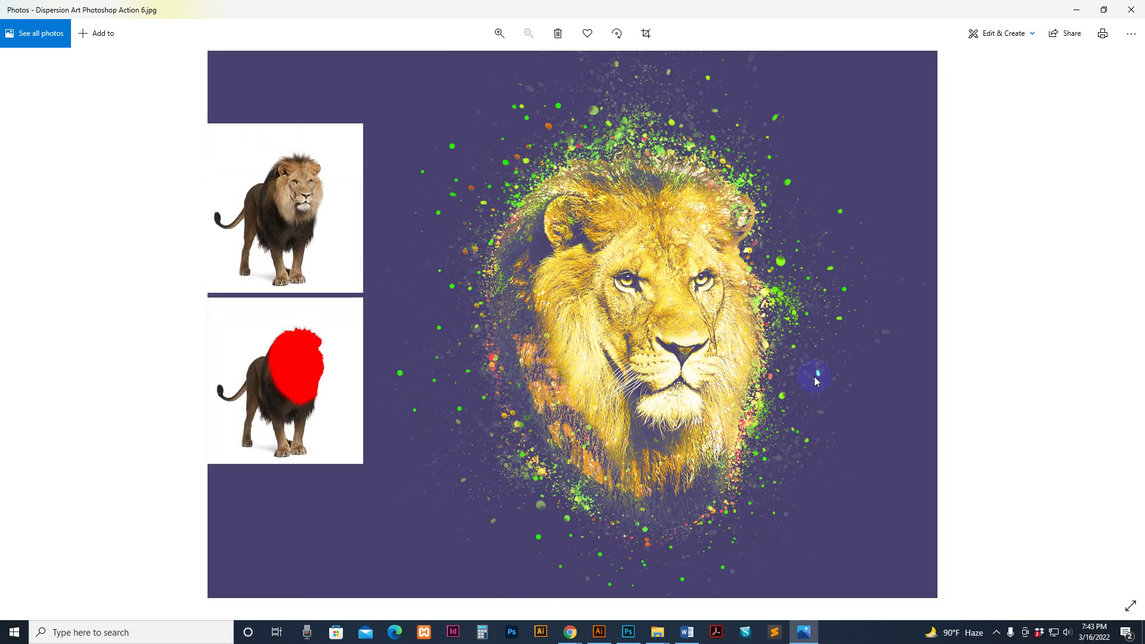
{"action": "left_click", "coordinate": [815, 378]}
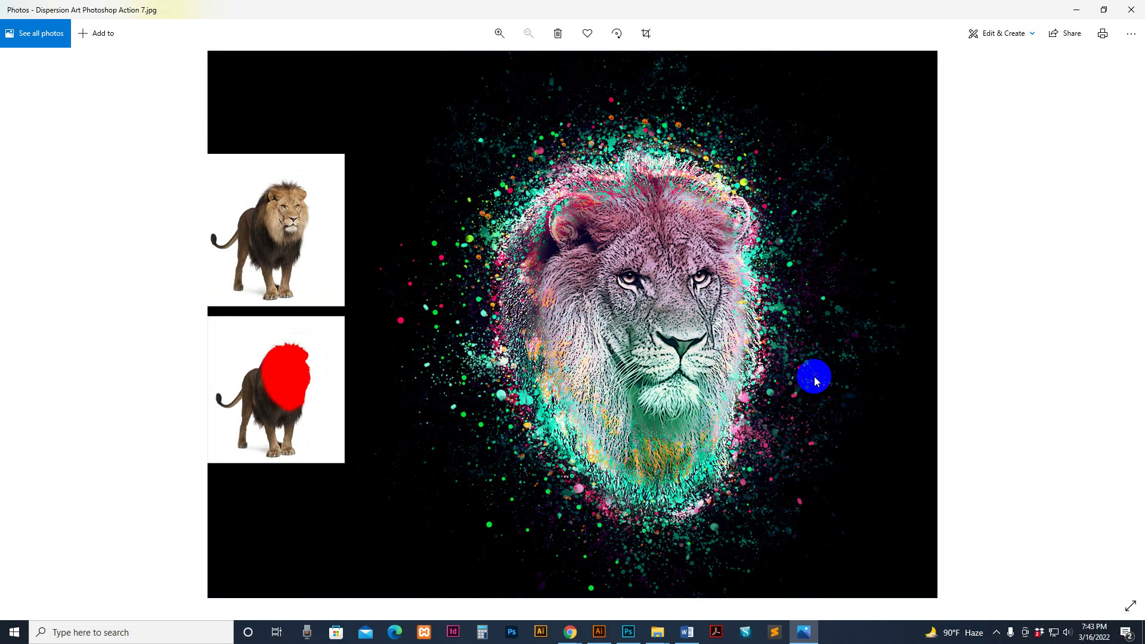
{"action": "key", "text": "Right"}
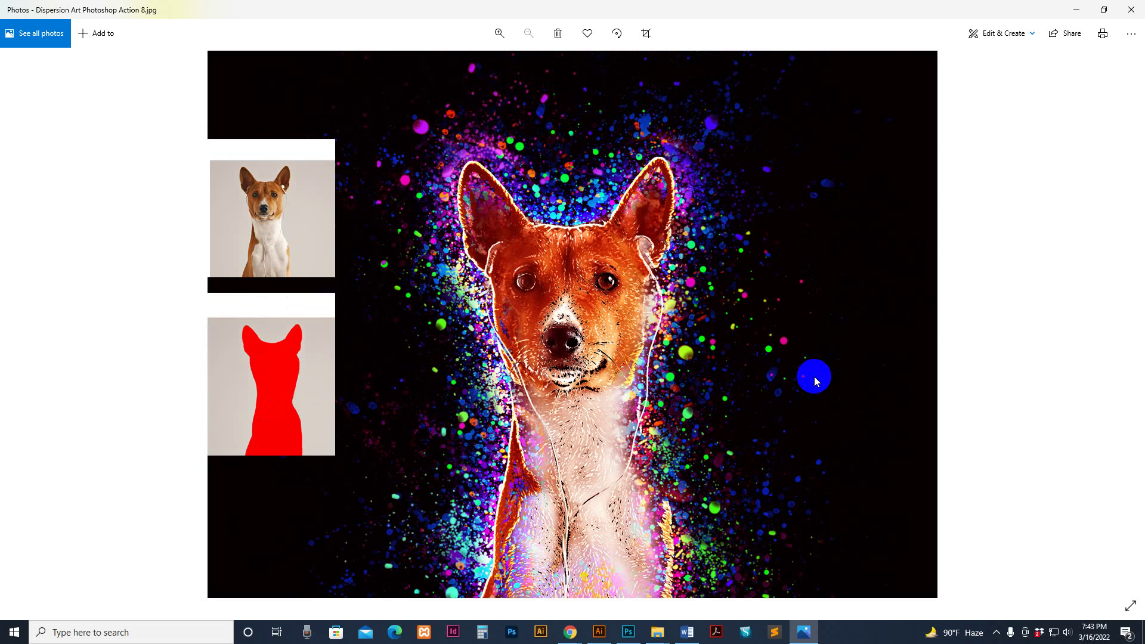
{"action": "key", "text": "Right"}
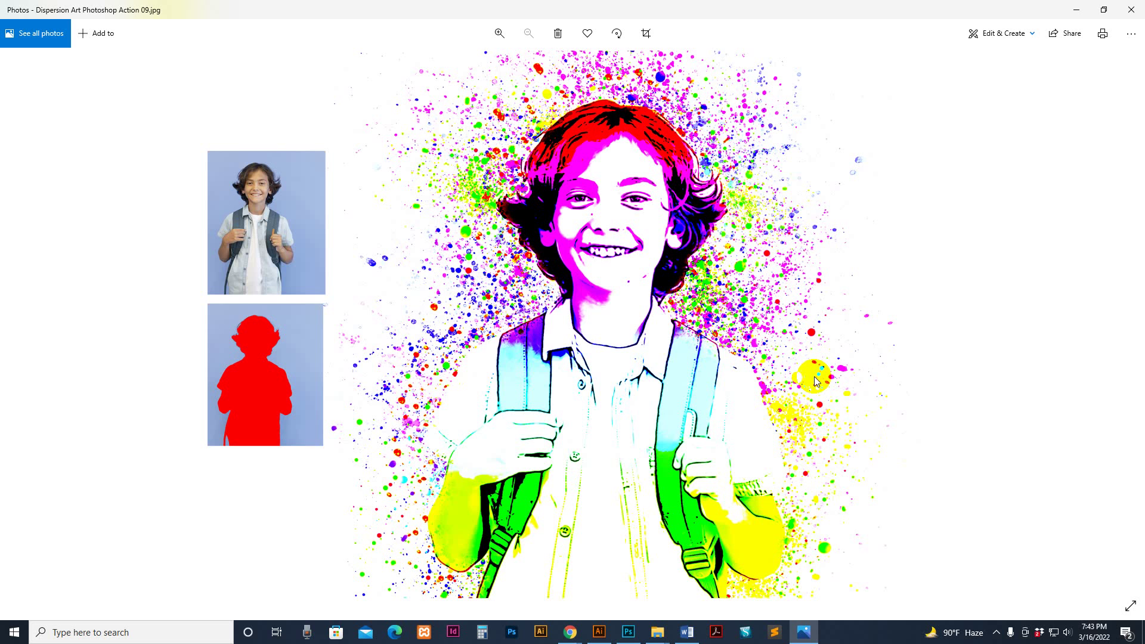
{"action": "key", "text": "Right"}
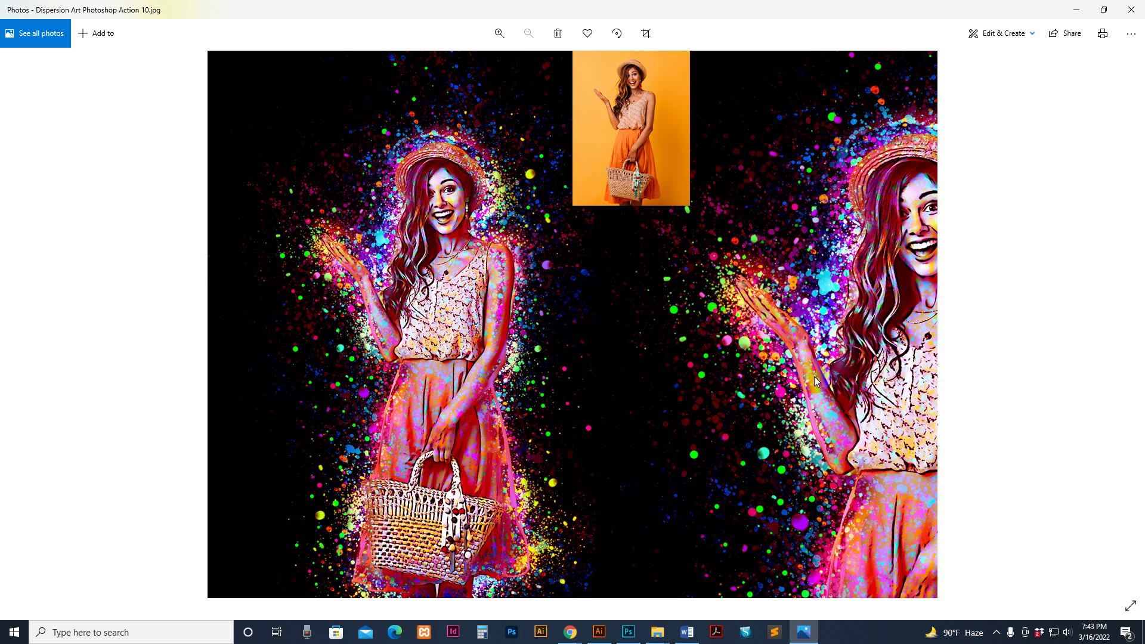
{"action": "key", "text": "Right"}
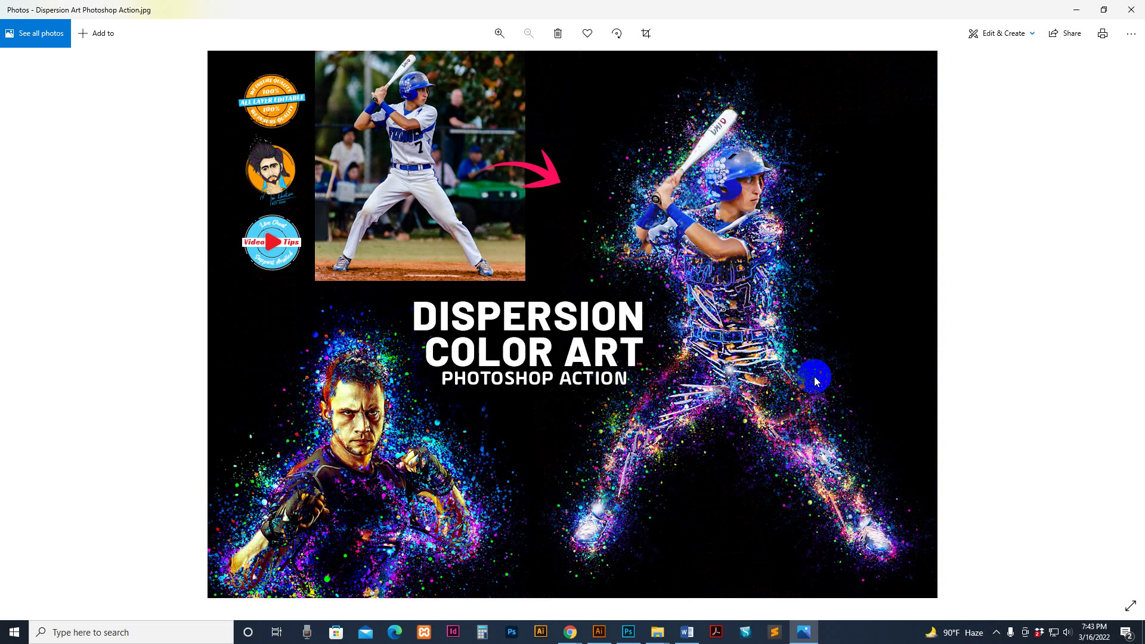
{"action": "key", "text": "Right"}
{"action": "key", "text": "Right"}
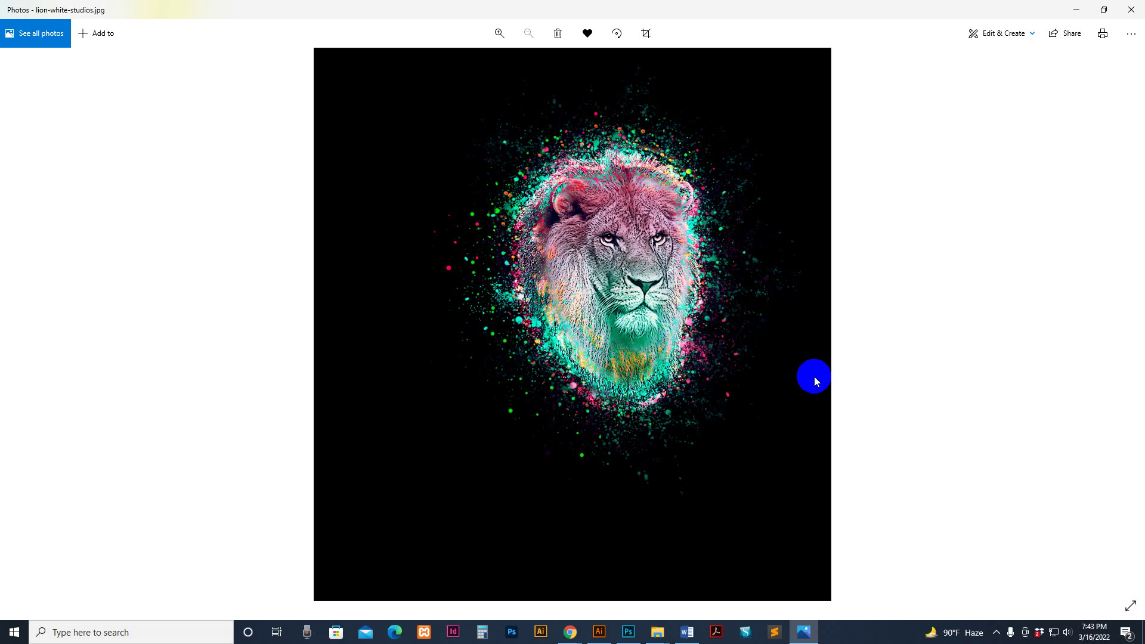
{"action": "left_click", "coordinate": [1130, 10]}
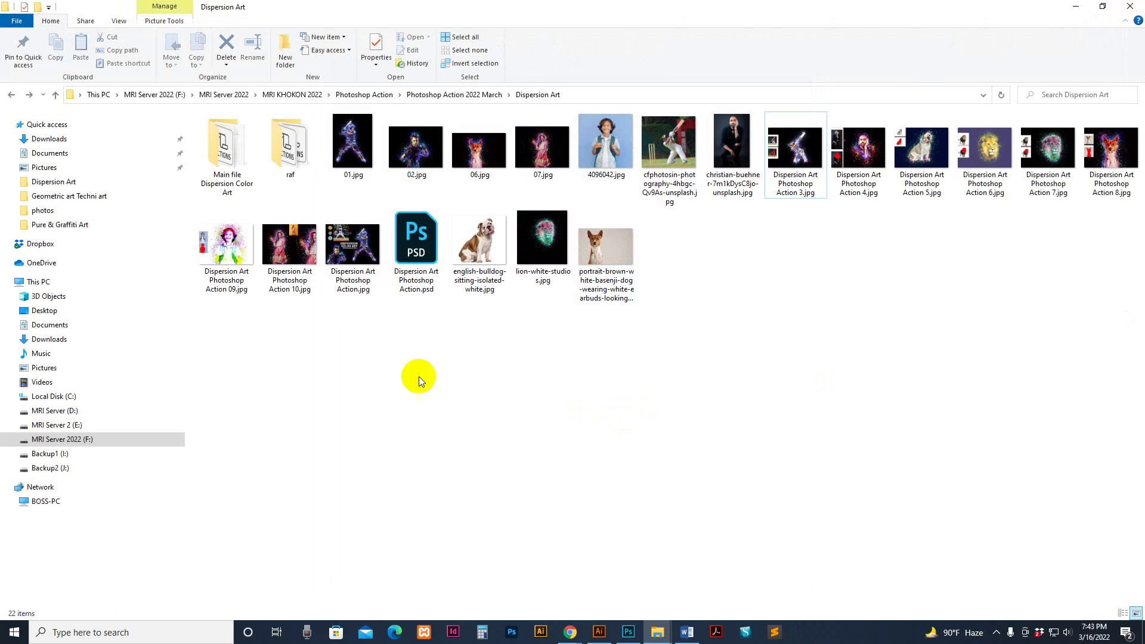
Open the Main file Dispersion Color Art folder and go through its brush, action, help and support files.
{"action": "left_click", "coordinate": [237, 179]}
{"action": "double_click", "coordinate": [237, 179]}
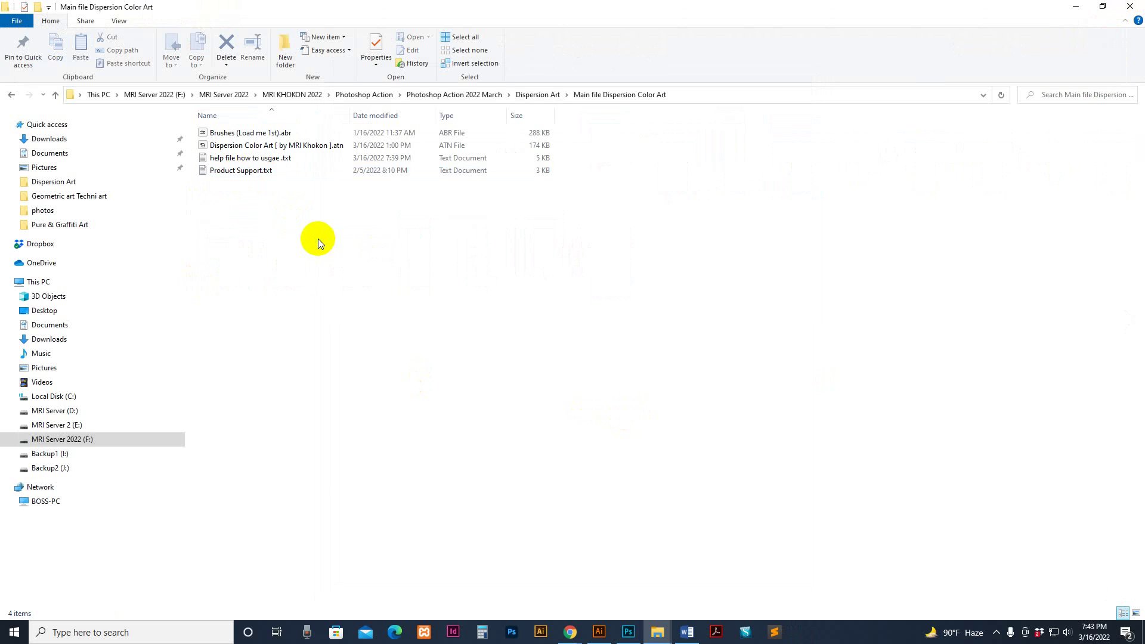
{"action": "right_click", "coordinate": [318, 238]}
{"action": "mouse_move", "coordinate": [353, 248]}
{"action": "left_click", "coordinate": [285, 206]}
{"action": "left_click", "coordinate": [257, 134]}
{"action": "left_click", "coordinate": [244, 147]}
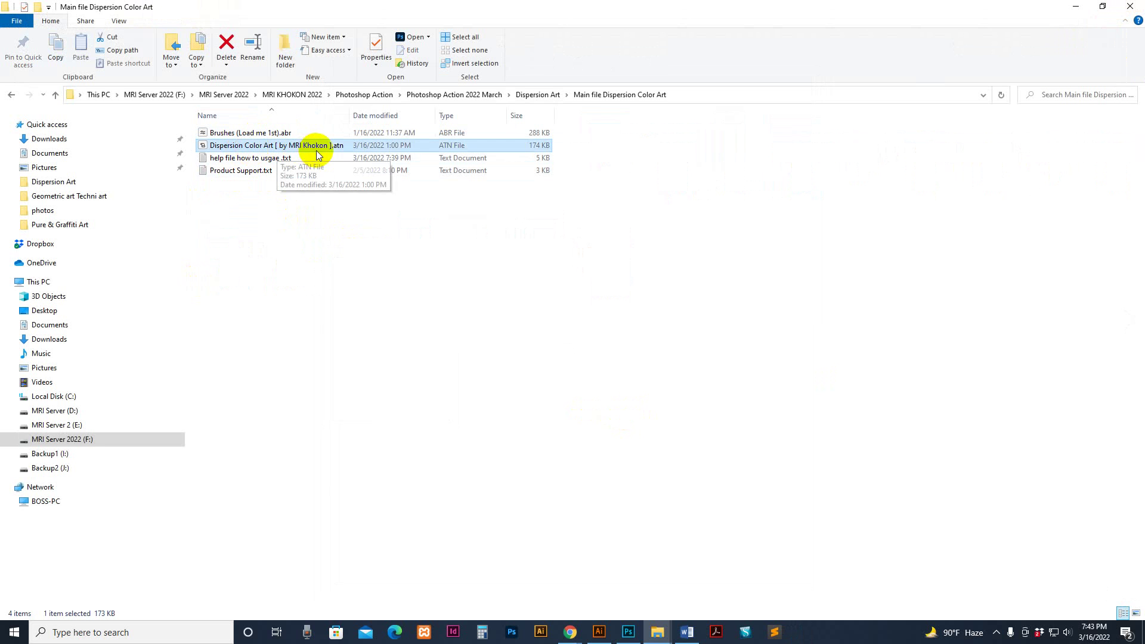
{"action": "left_click", "coordinate": [242, 160]}
{"action": "left_click", "coordinate": [243, 172]}
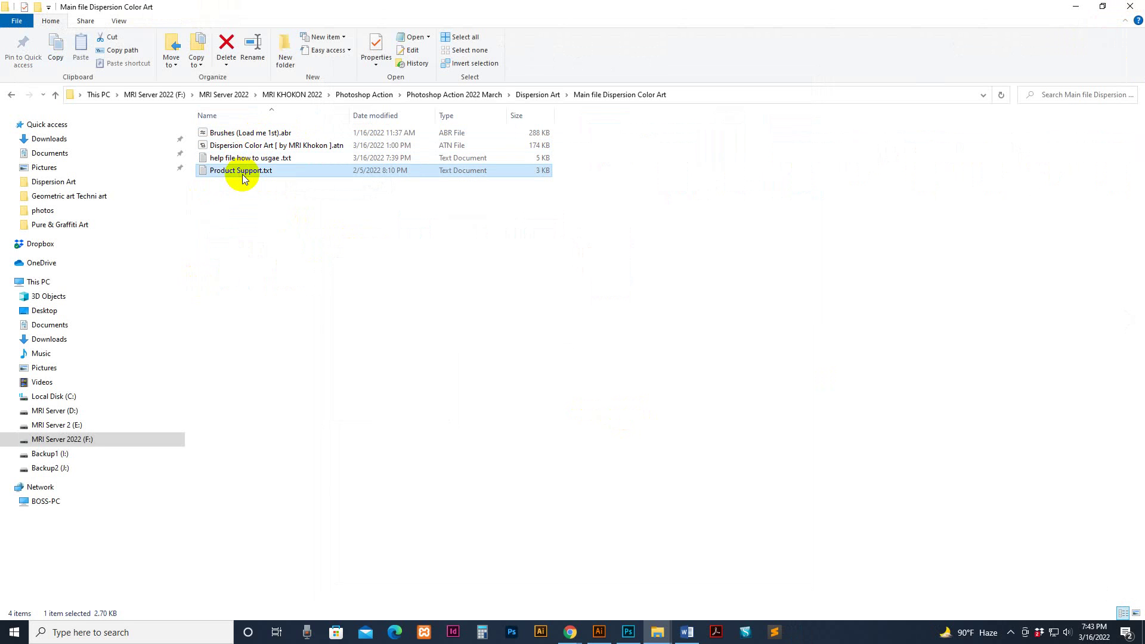
Read Product Support.txt and the help file how to usgae .txt, closing each one after reading.
{"action": "double_click", "coordinate": [242, 173]}
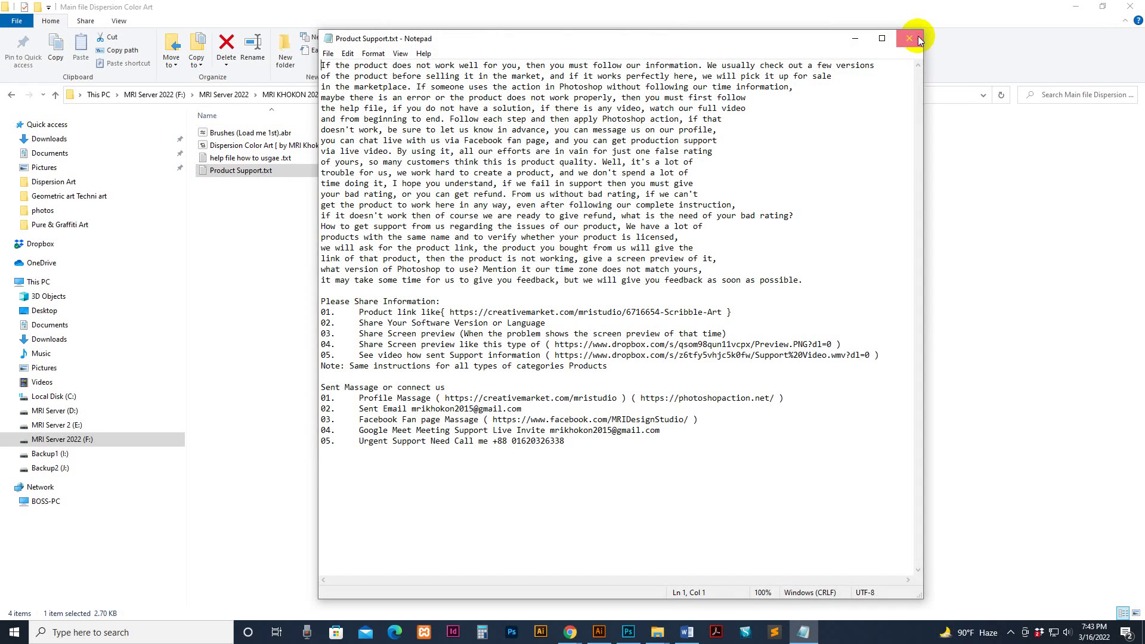
{"action": "left_click", "coordinate": [918, 39]}
{"action": "double_click", "coordinate": [250, 158]}
{"action": "left_click", "coordinate": [708, 303]}
{"action": "scroll", "coordinate": [708, 316], "scroll_direction": "down", "scroll_amount": 14}
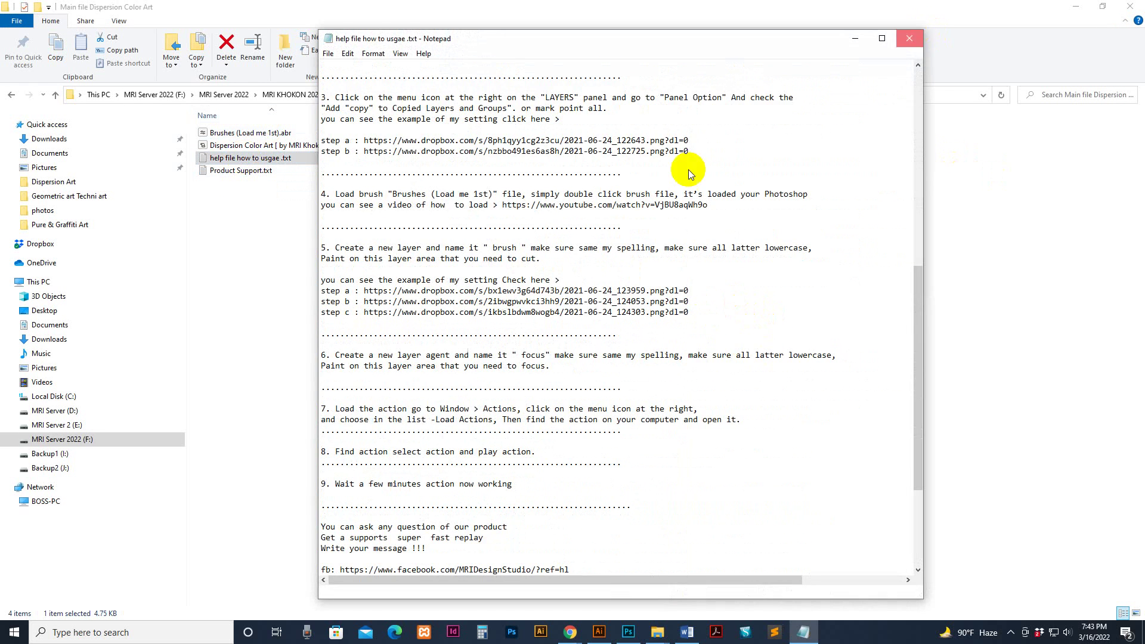
{"action": "left_click", "coordinate": [916, 39]}
Fit the Name column to the full file names and clear the file selection.
{"action": "left_click", "coordinate": [258, 134]}
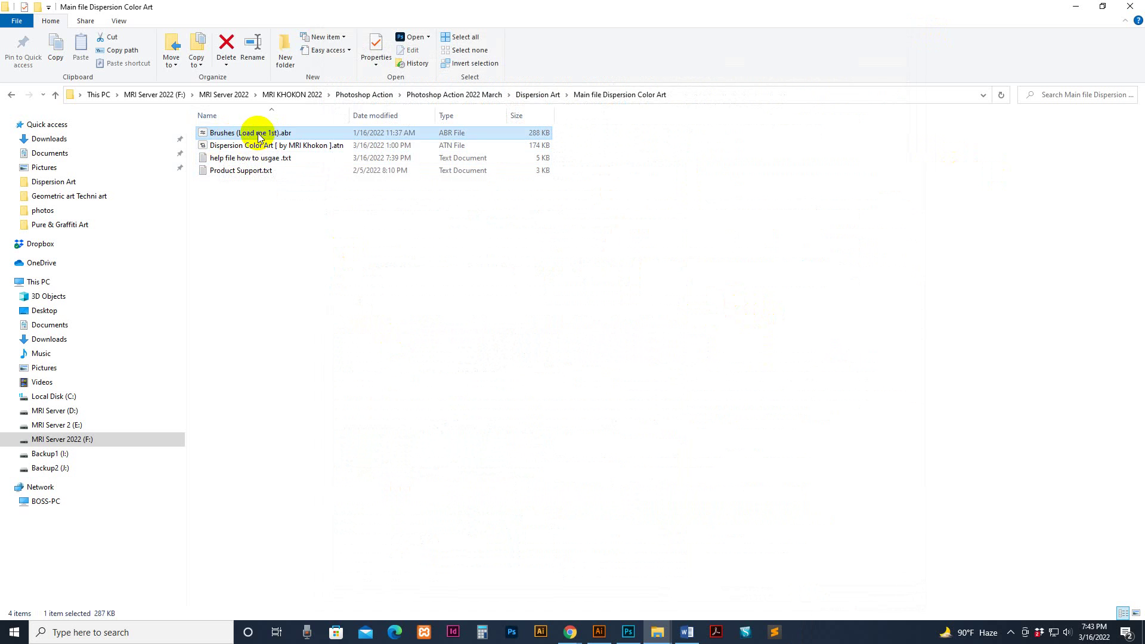
{"action": "left_click", "coordinate": [276, 145]}
{"action": "double_click", "coordinate": [350, 115]}
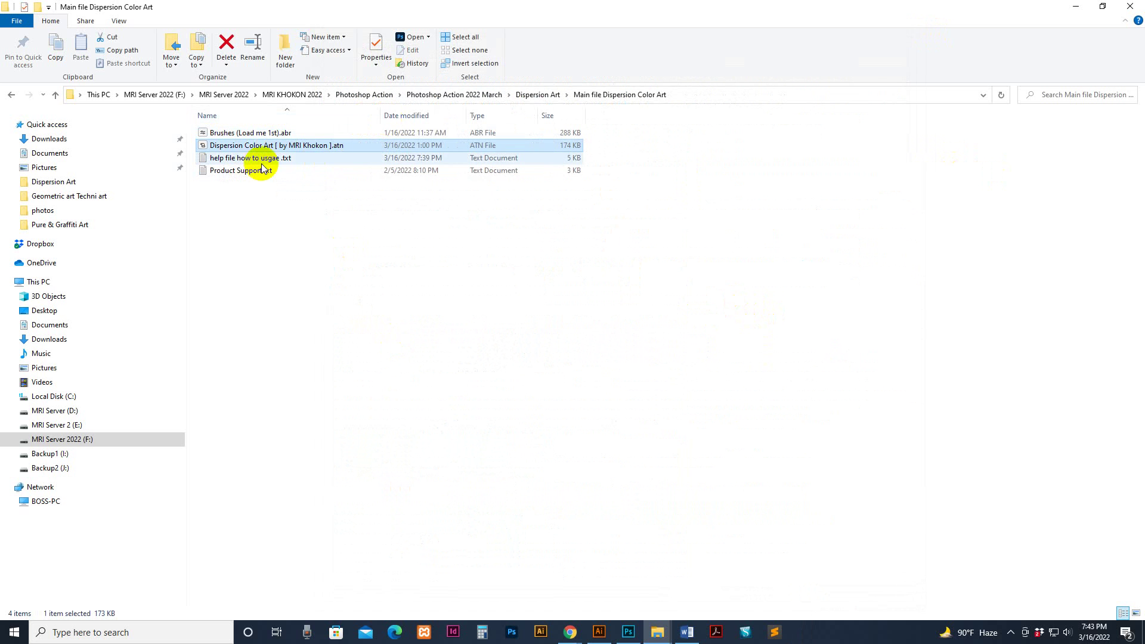
{"action": "left_click", "coordinate": [628, 445]}
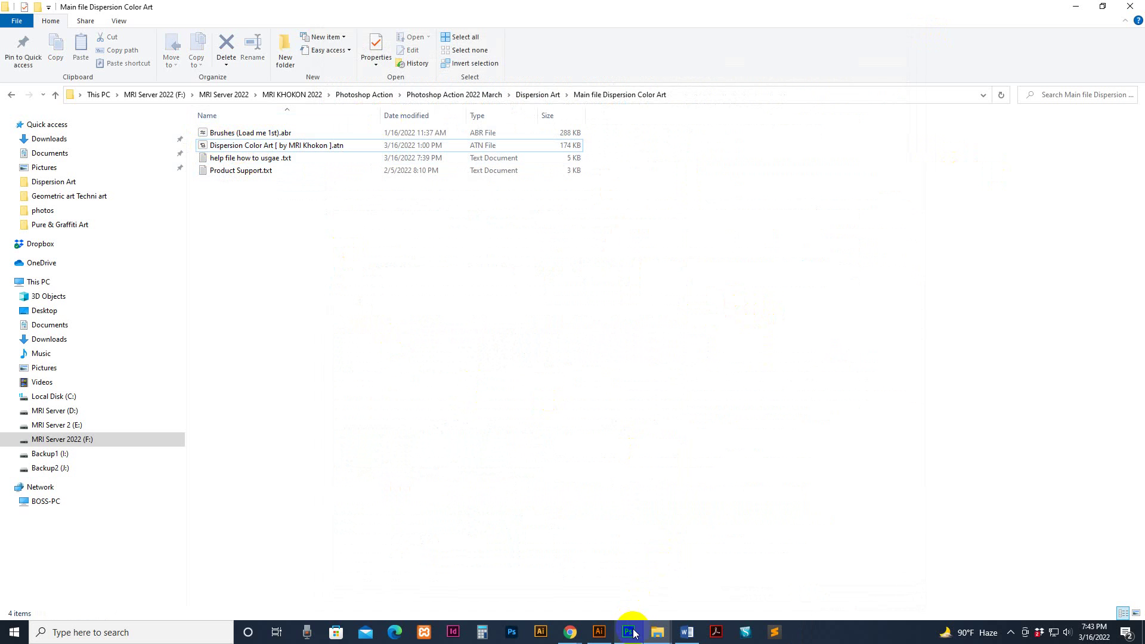
Switch to Photoshop and open the Preset Manager with Brushes as the preset type.
{"action": "left_click", "coordinate": [632, 630]}
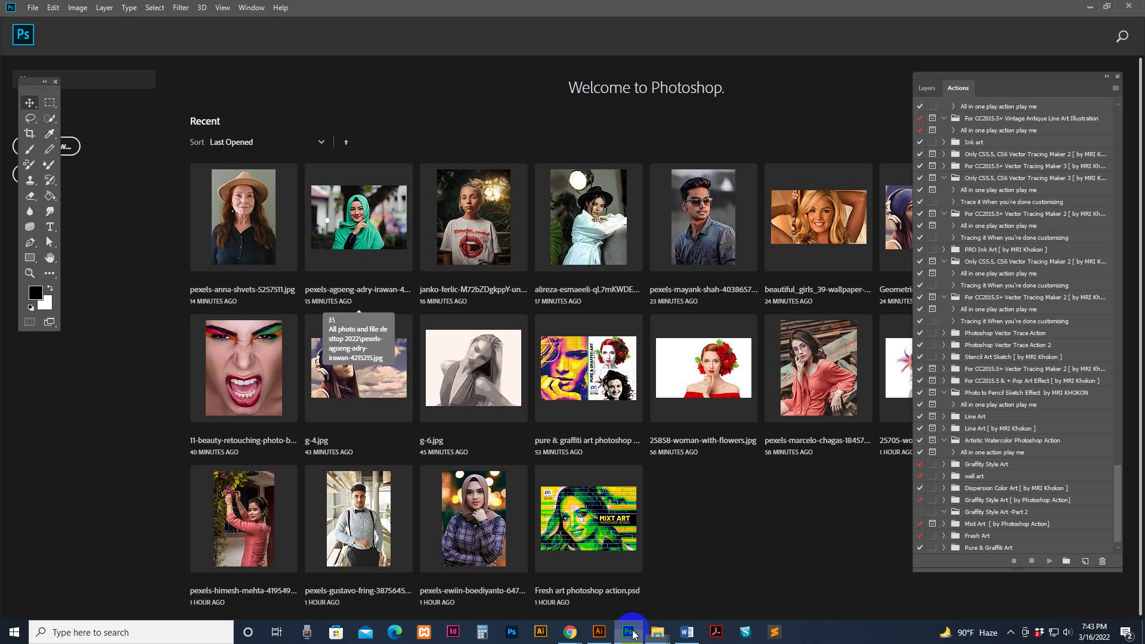
{"action": "left_click", "coordinate": [51, 8]}
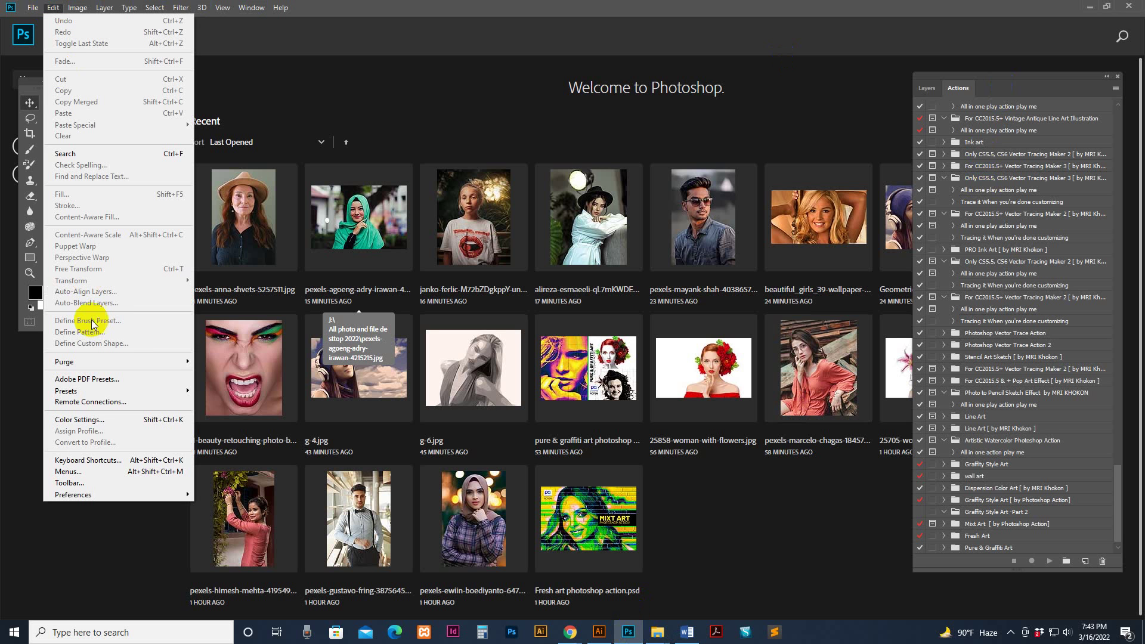
{"action": "mouse_move", "coordinate": [90, 391]}
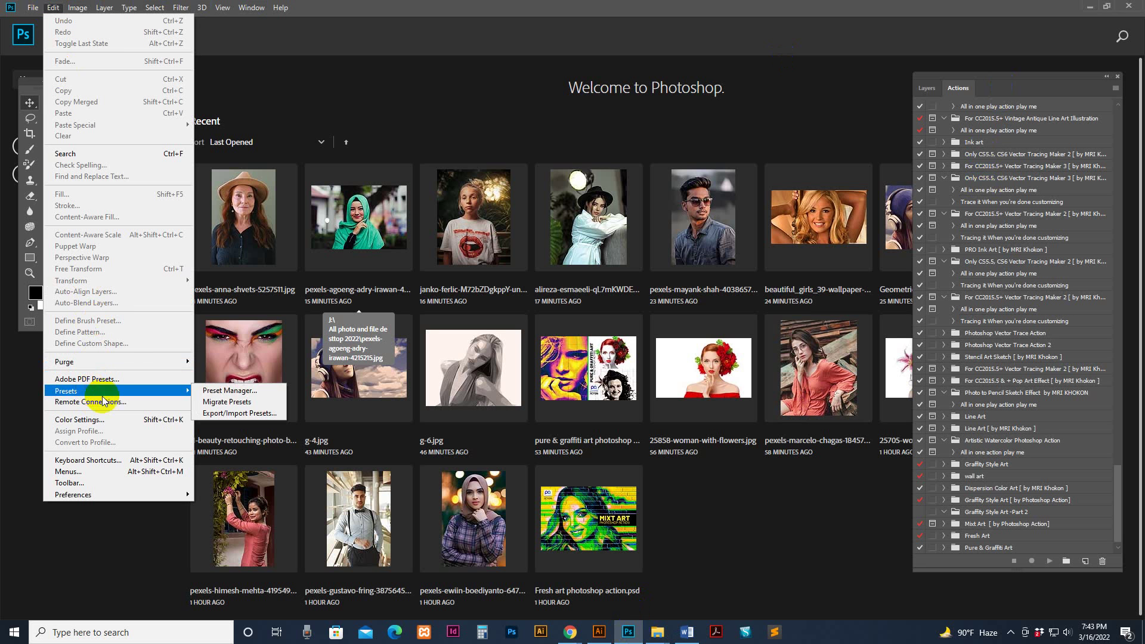
{"action": "left_click", "coordinate": [219, 391]}
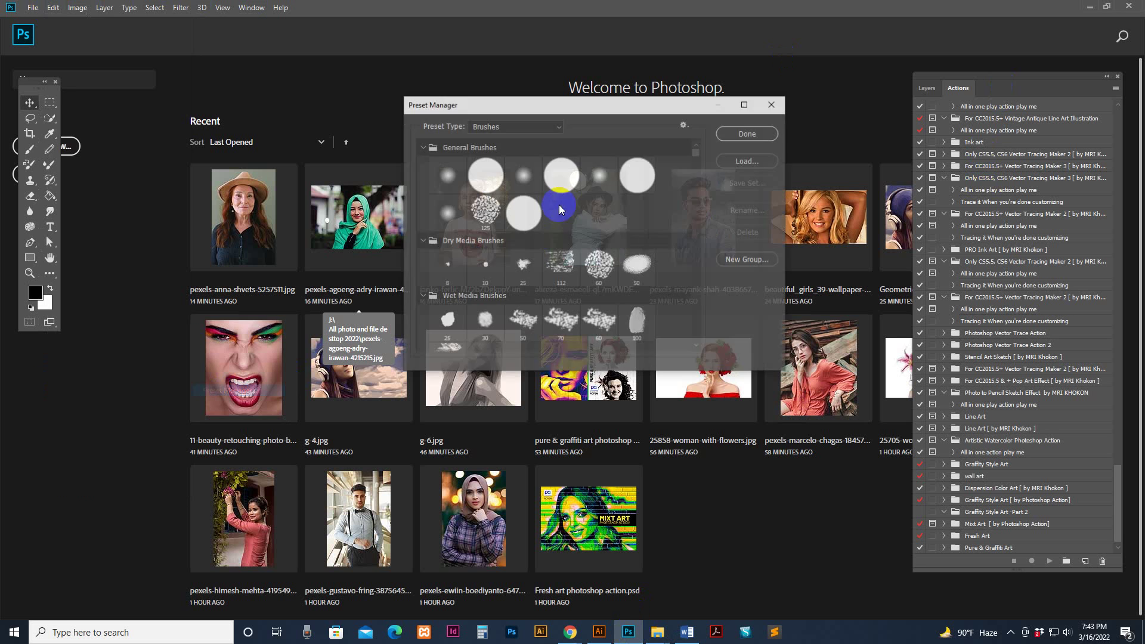
{"action": "left_click", "coordinate": [511, 126]}
{"action": "left_click", "coordinate": [506, 139]}
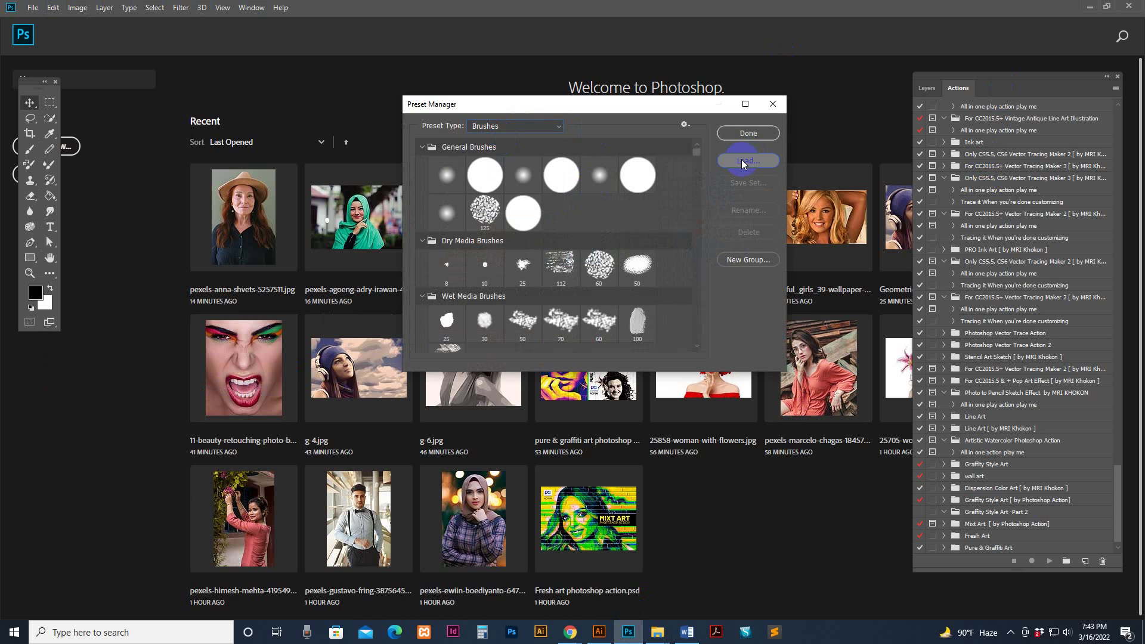
Load Brushes (Load me 1st).abr from Dispersion Art > Main file Dispersion Color Art and close the Preset Manager.
{"action": "left_click", "coordinate": [747, 160]}
{"action": "left_click_drag", "start_coordinate": [716, 125], "coordinate": [528, 97]}
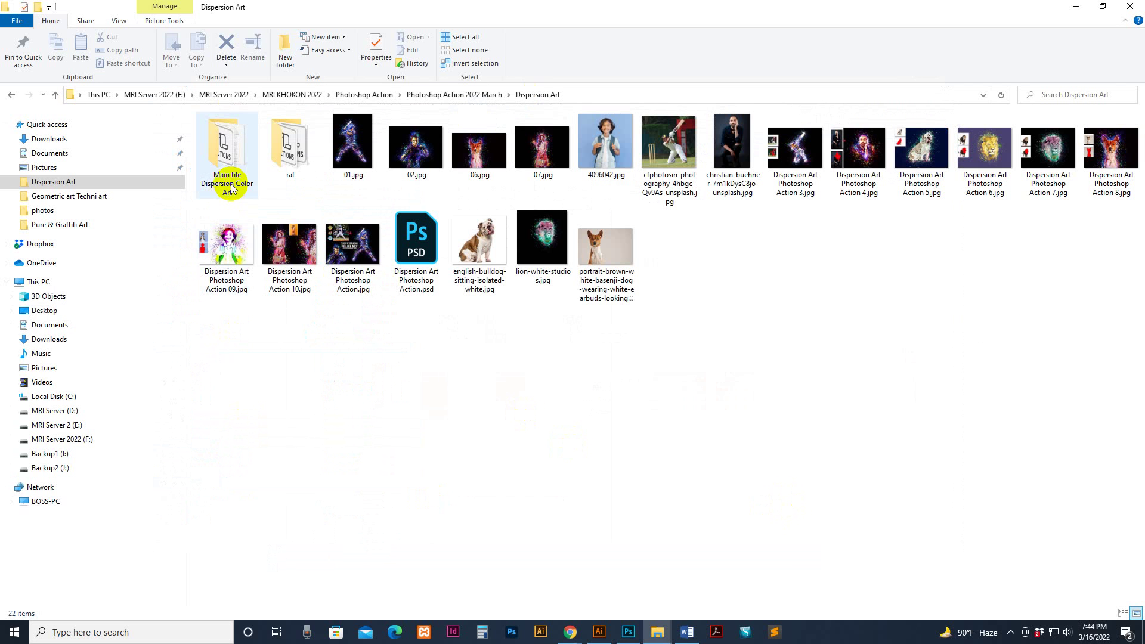
{"action": "left_click", "coordinate": [235, 166]}
{"action": "double_click", "coordinate": [234, 167]}
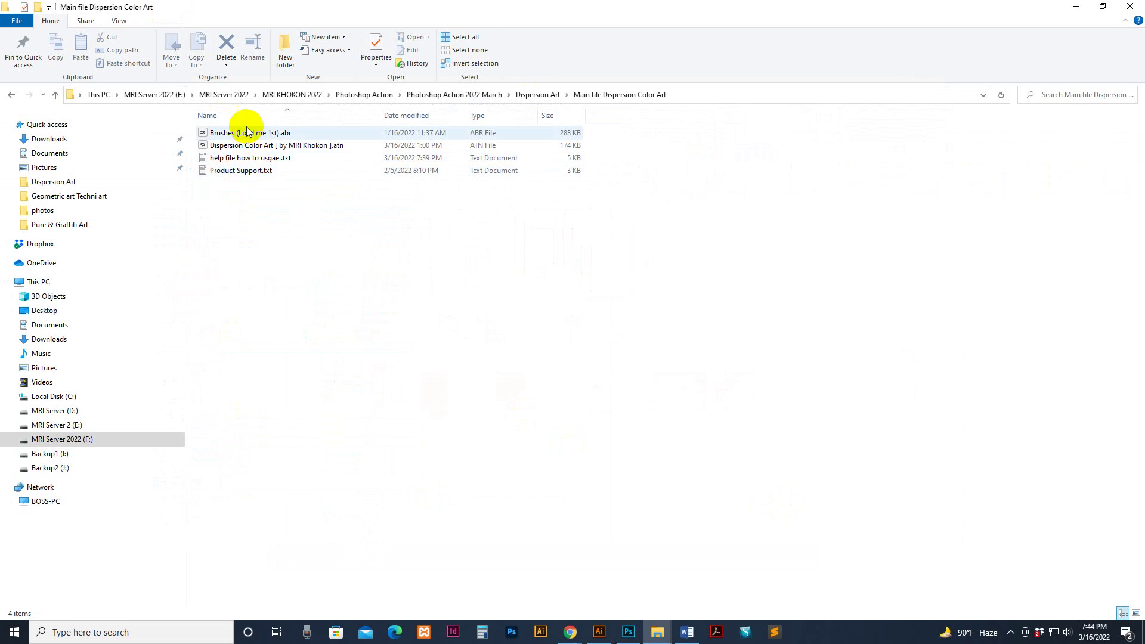
{"action": "left_click", "coordinate": [629, 633]}
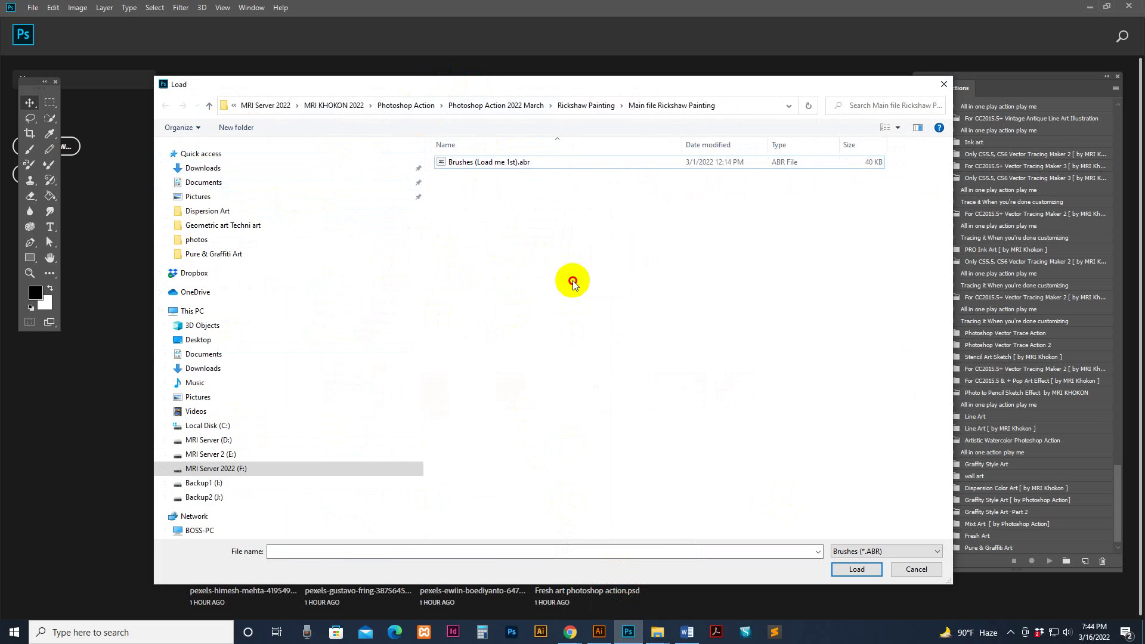
{"action": "left_click", "coordinate": [209, 211]}
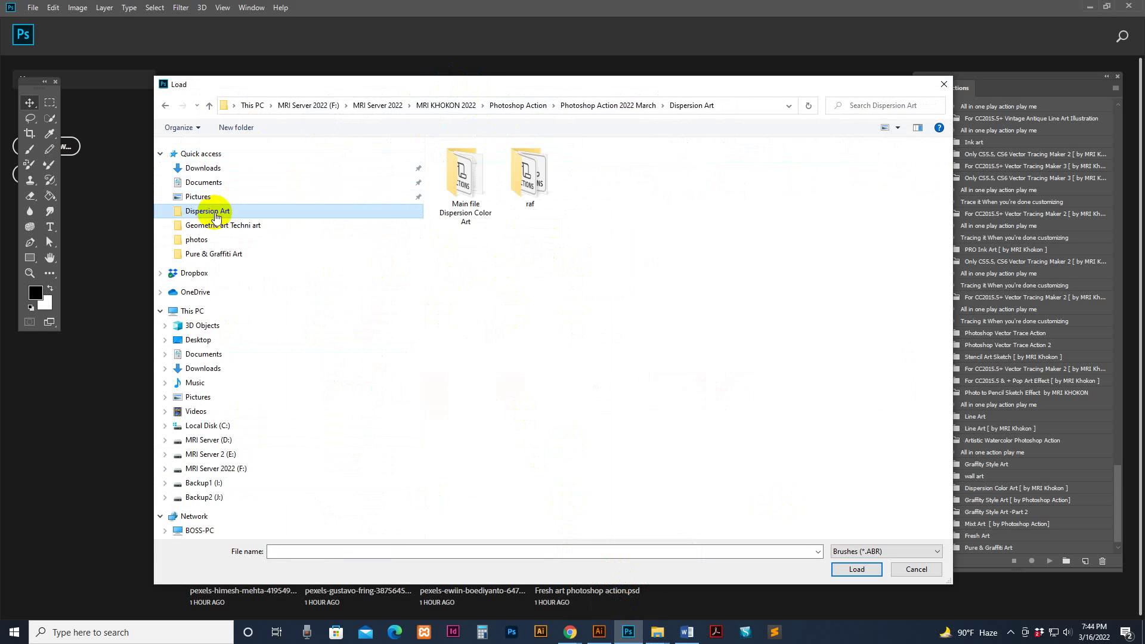
{"action": "double_click", "coordinate": [481, 205]}
{"action": "left_click", "coordinate": [474, 169]}
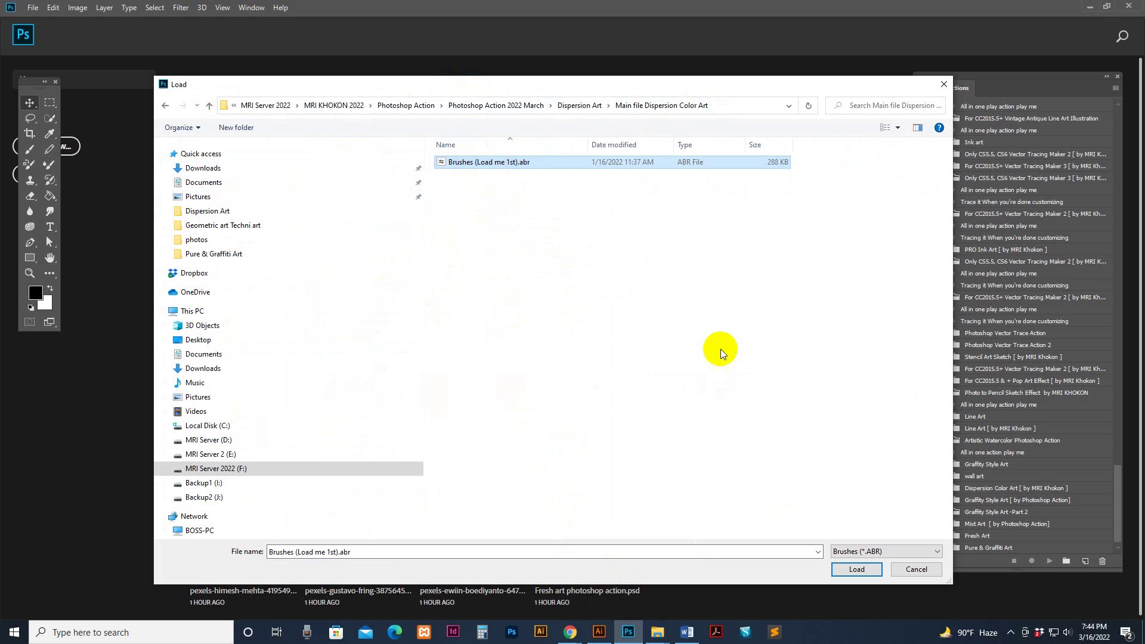
{"action": "left_click", "coordinate": [859, 569]}
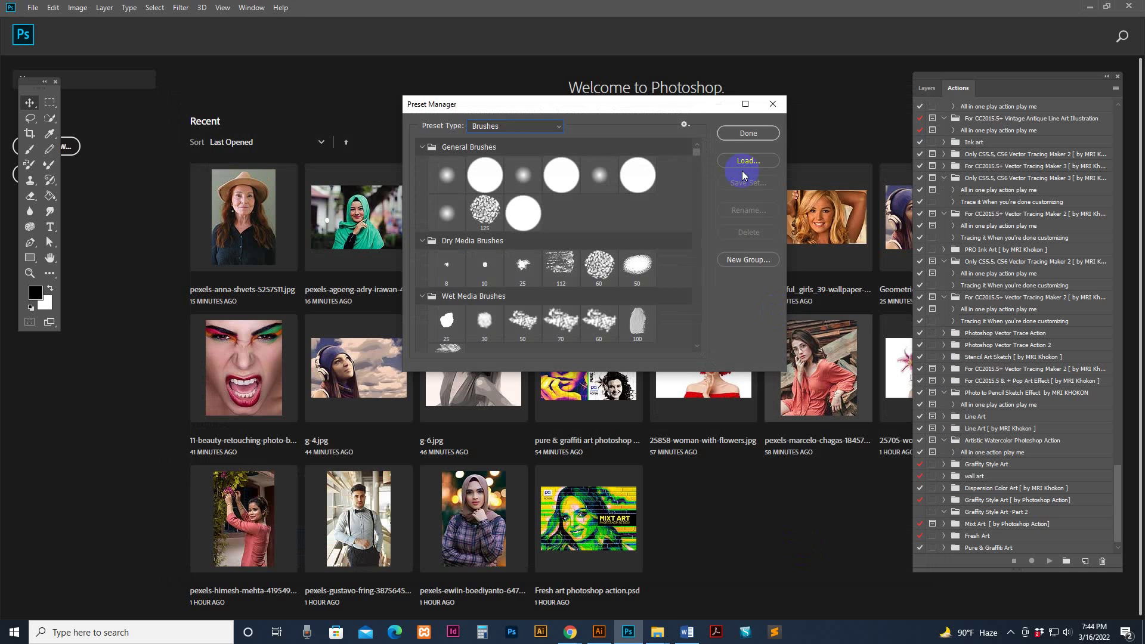
{"action": "left_click", "coordinate": [752, 132]}
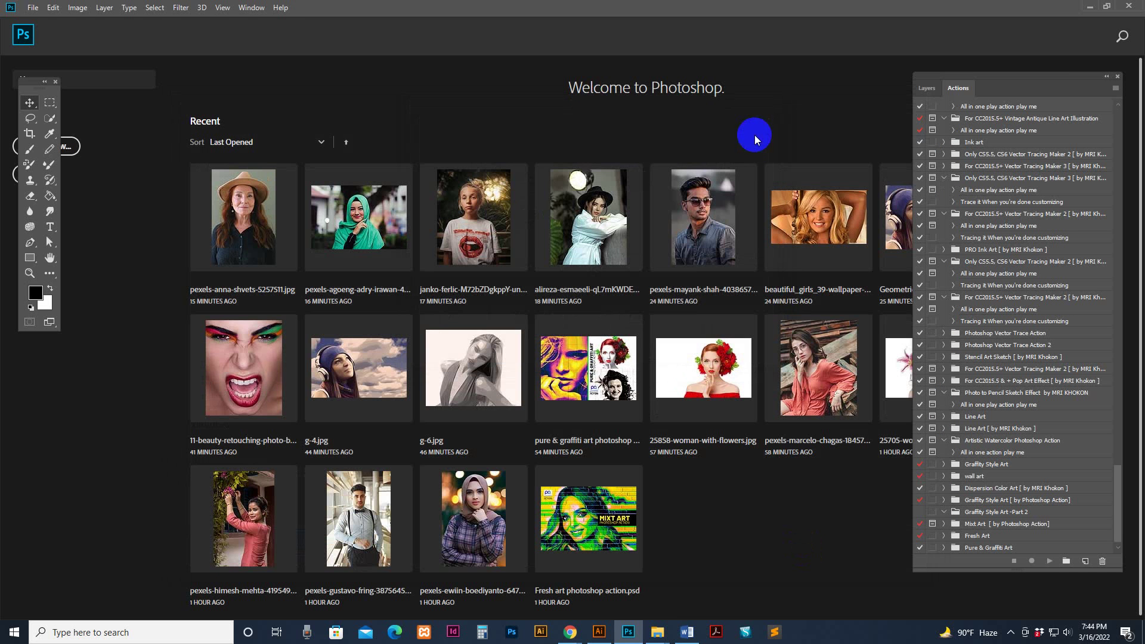
Hide and reshow the Actions panel, then detach it from the Layers panel and place it beside the toolbox.
{"action": "left_click", "coordinate": [252, 8]}
{"action": "left_click", "coordinate": [272, 93]}
{"action": "left_click", "coordinate": [251, 7]}
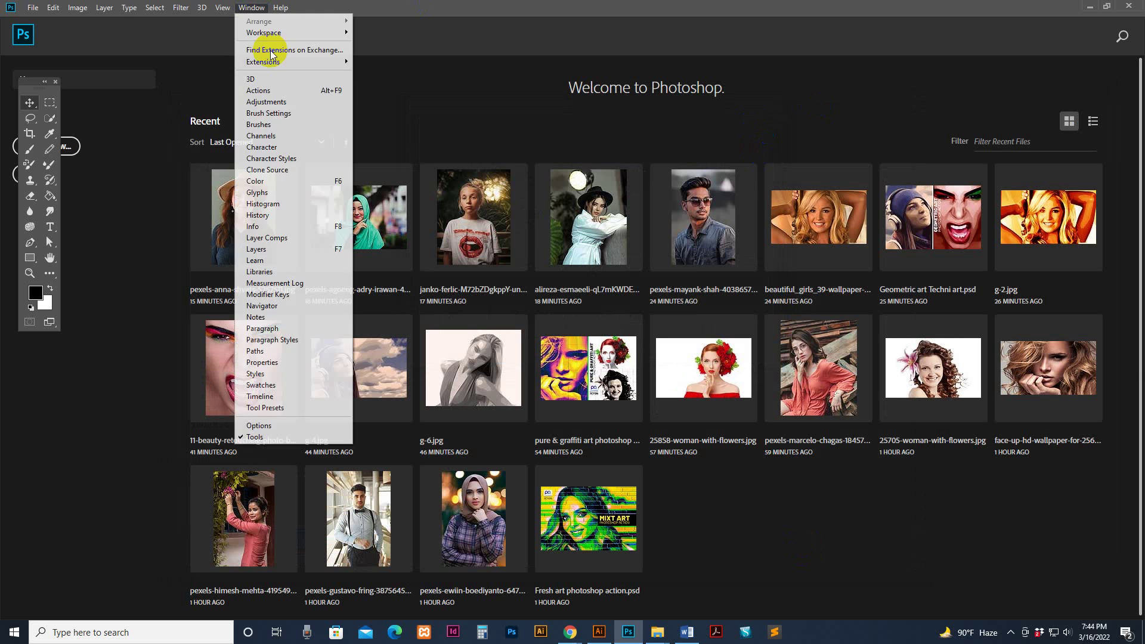
{"action": "left_click", "coordinate": [272, 90]}
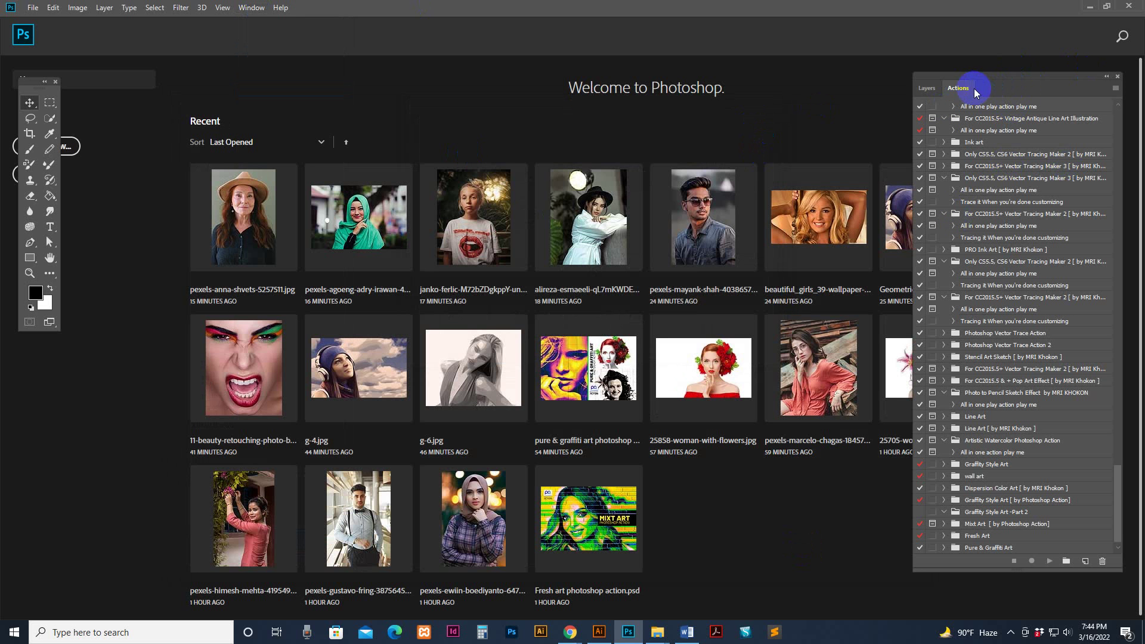
{"action": "left_click_drag", "start_coordinate": [960, 89], "coordinate": [95, 80]}
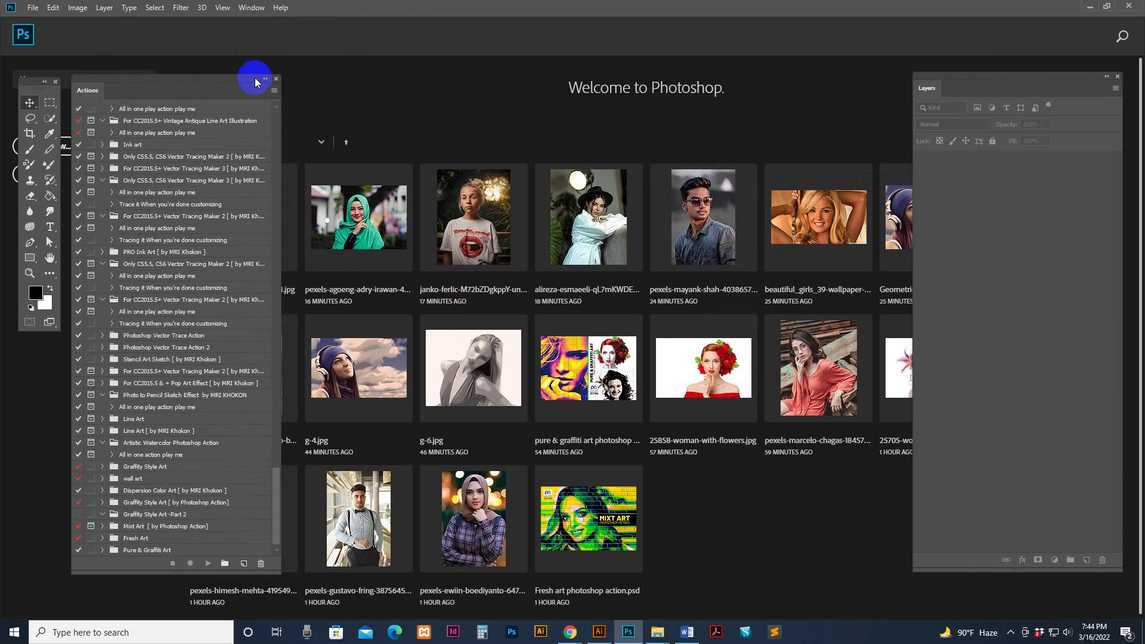
Toggle the Layers panel off and back on.
{"action": "left_click", "coordinate": [251, 7]}
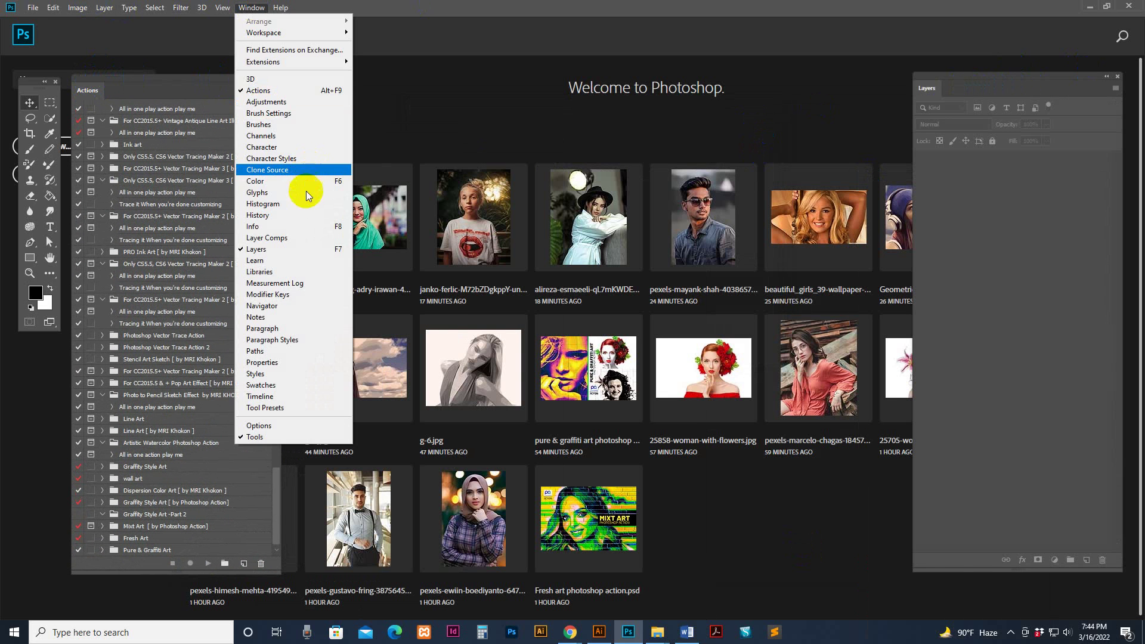
{"action": "left_click", "coordinate": [288, 253]}
{"action": "left_click", "coordinate": [253, 7]}
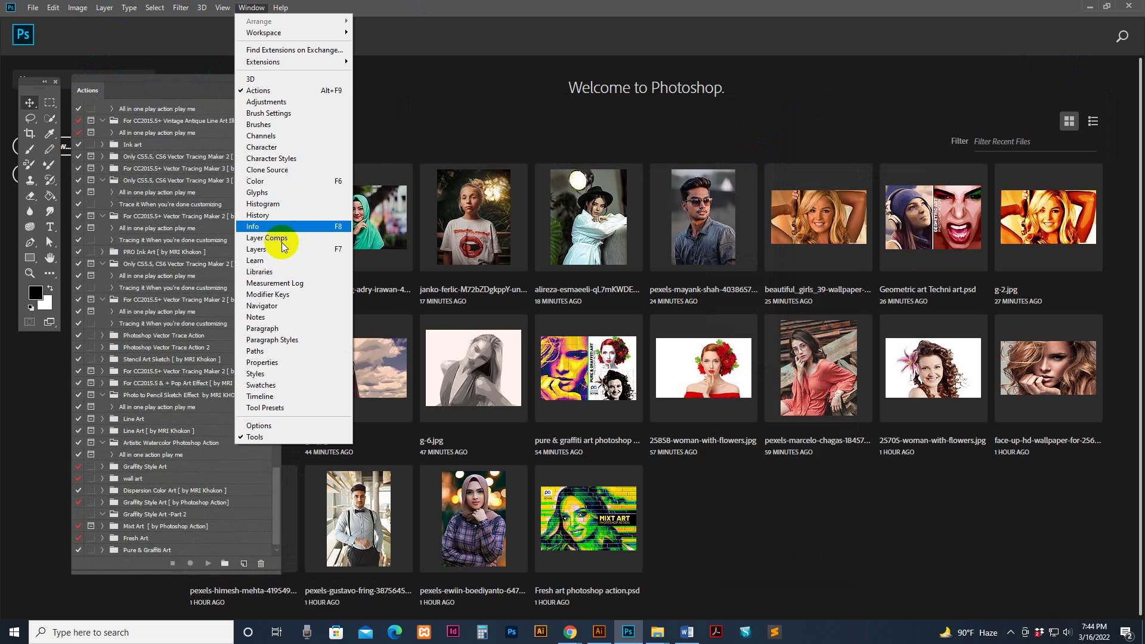
{"action": "left_click", "coordinate": [293, 249]}
Open the seated man's portrait JPG from the Dispersion Art folder in Photoshop and shift the Layers panel slightly.
{"action": "mouse_move", "coordinate": [657, 632]}
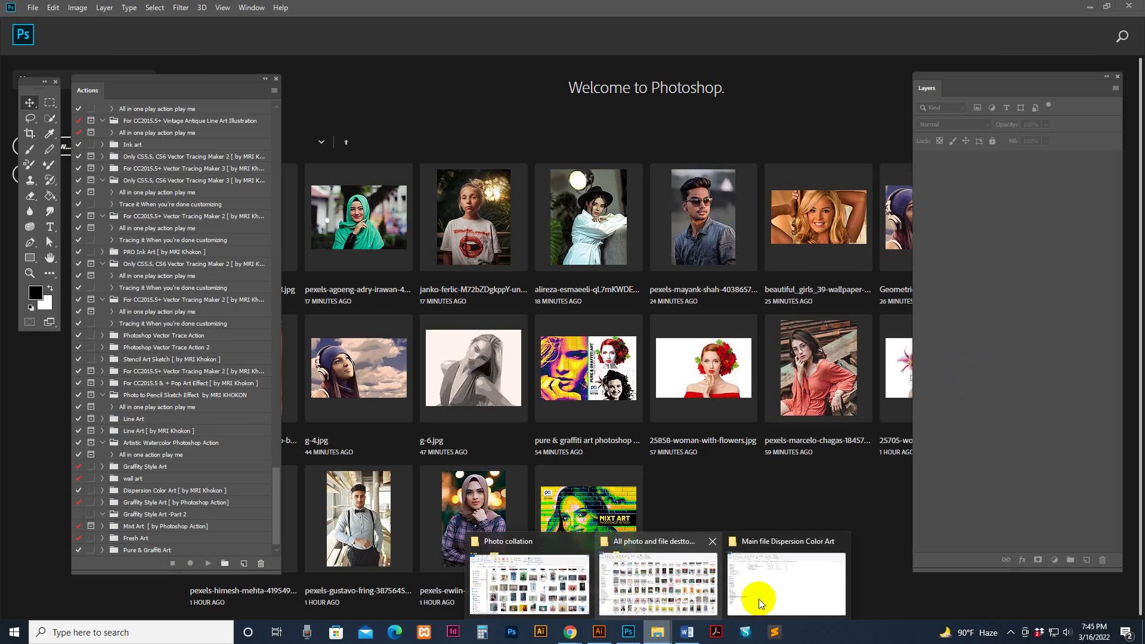
{"action": "left_click", "coordinate": [769, 596]}
{"action": "key", "text": "BackSpace"}
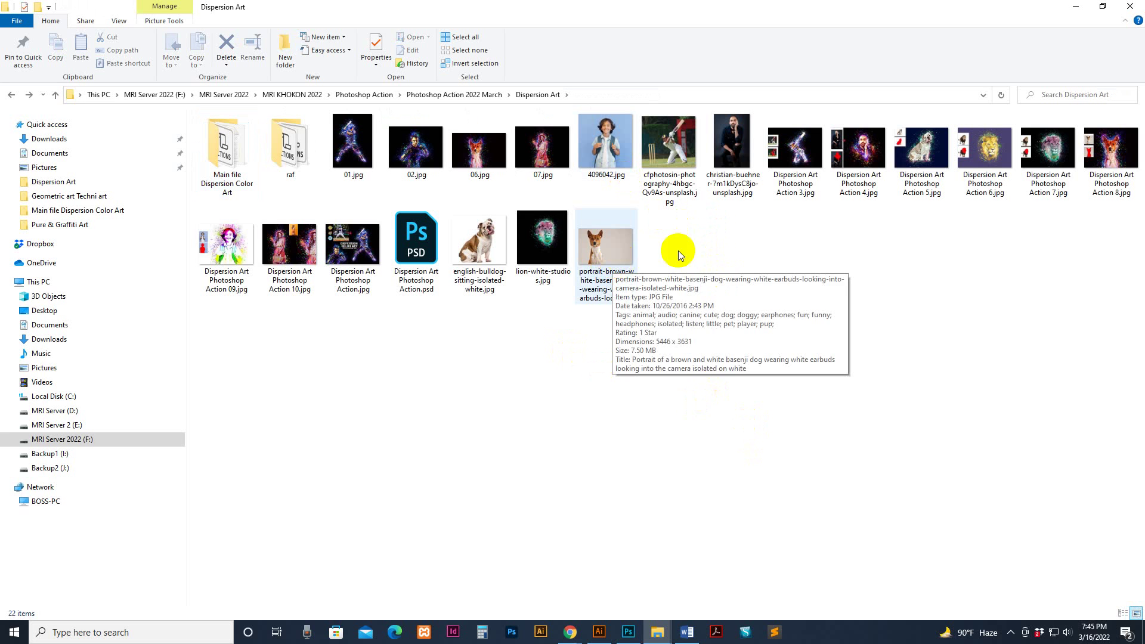
{"action": "left_click", "coordinate": [731, 147]}
{"action": "left_click_drag", "start_coordinate": [730, 146], "coordinate": [544, 102]}
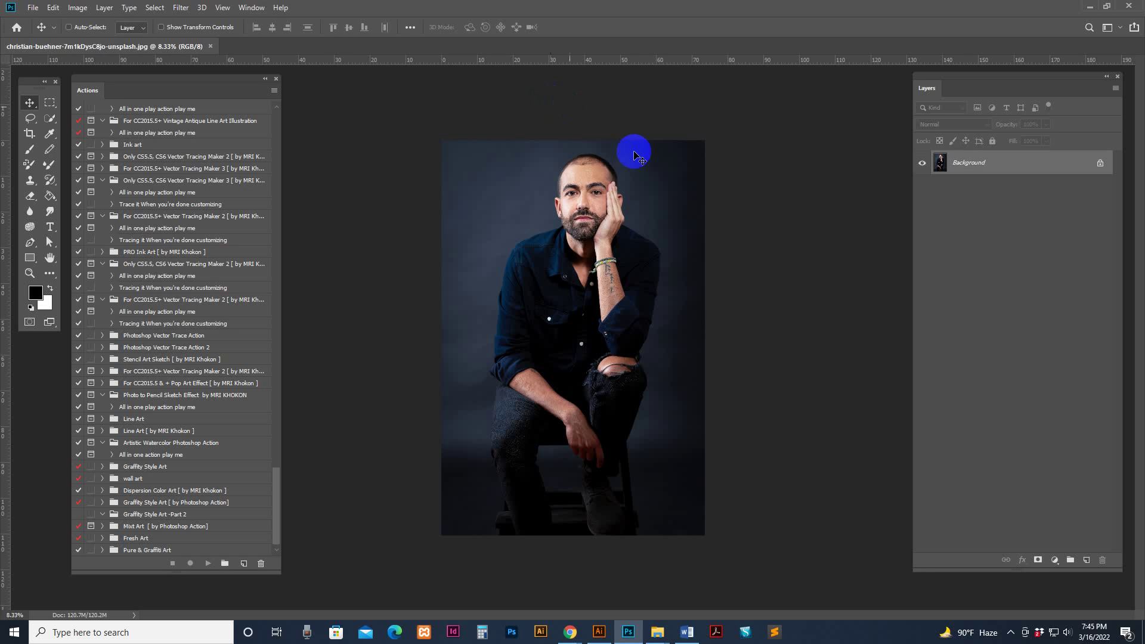
{"action": "key", "text": "z"}
{"action": "left_click", "coordinate": [606, 254]}
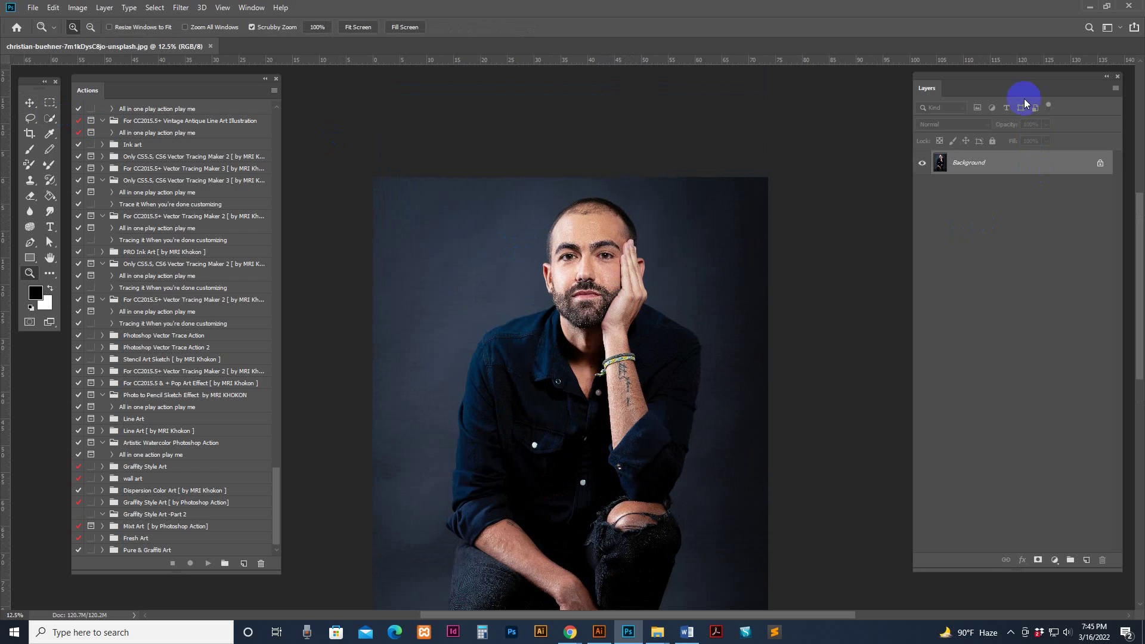
{"action": "left_click_drag", "start_coordinate": [1005, 96], "coordinate": [1000, 105]}
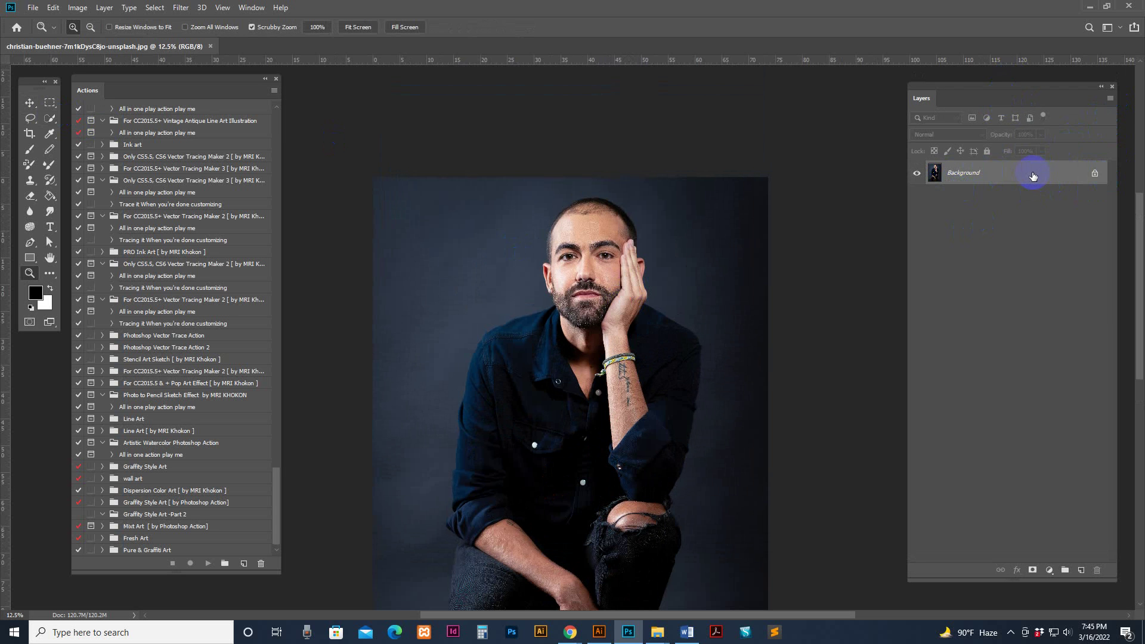
Convert the Background into a normal layer and flatten the image back into a Background.
{"action": "double_click", "coordinate": [992, 179]}
{"action": "left_click", "coordinate": [675, 187]}
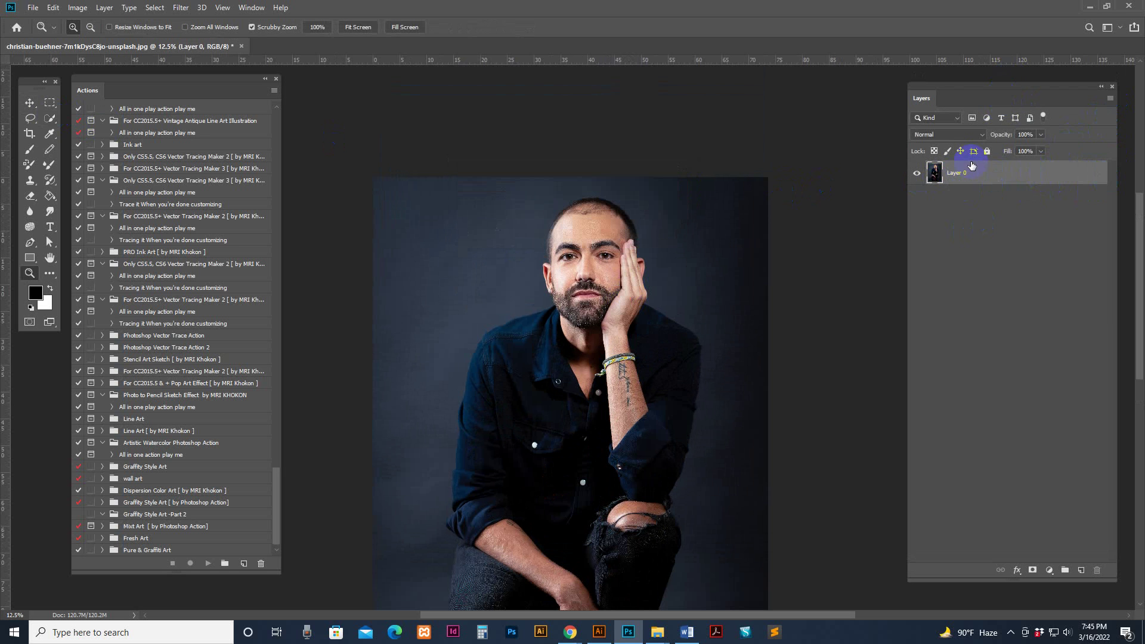
{"action": "right_click", "coordinate": [1048, 176]}
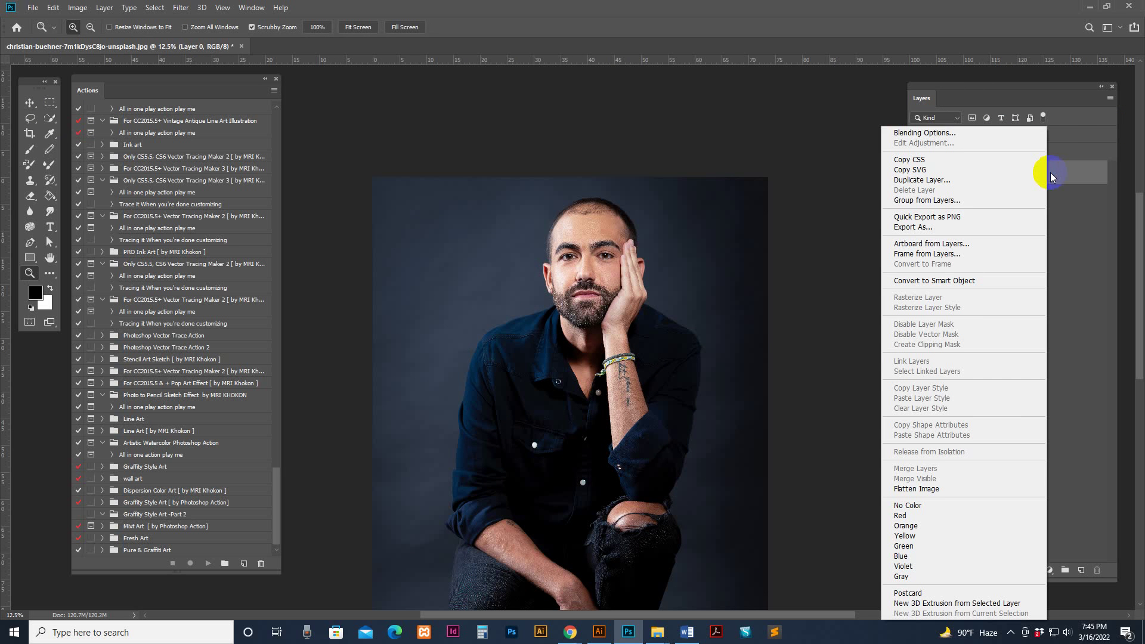
{"action": "left_click", "coordinate": [928, 488]}
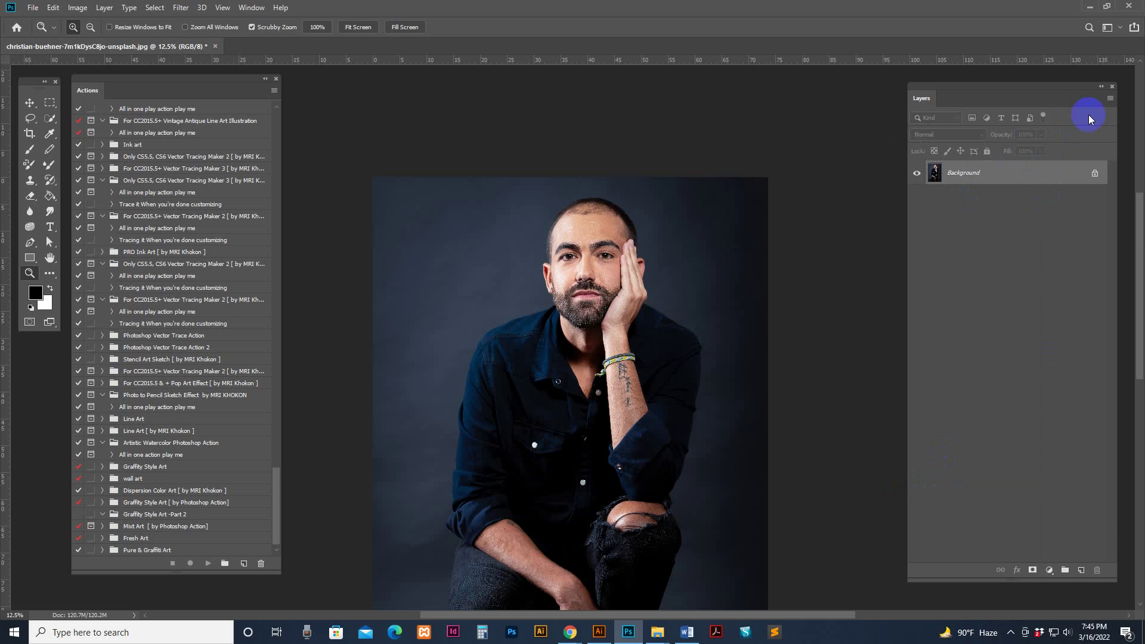
Set the Layers panel options to the smallest thumbnail size and Entire Document thumbnail contents.
{"action": "left_click", "coordinate": [1111, 99]}
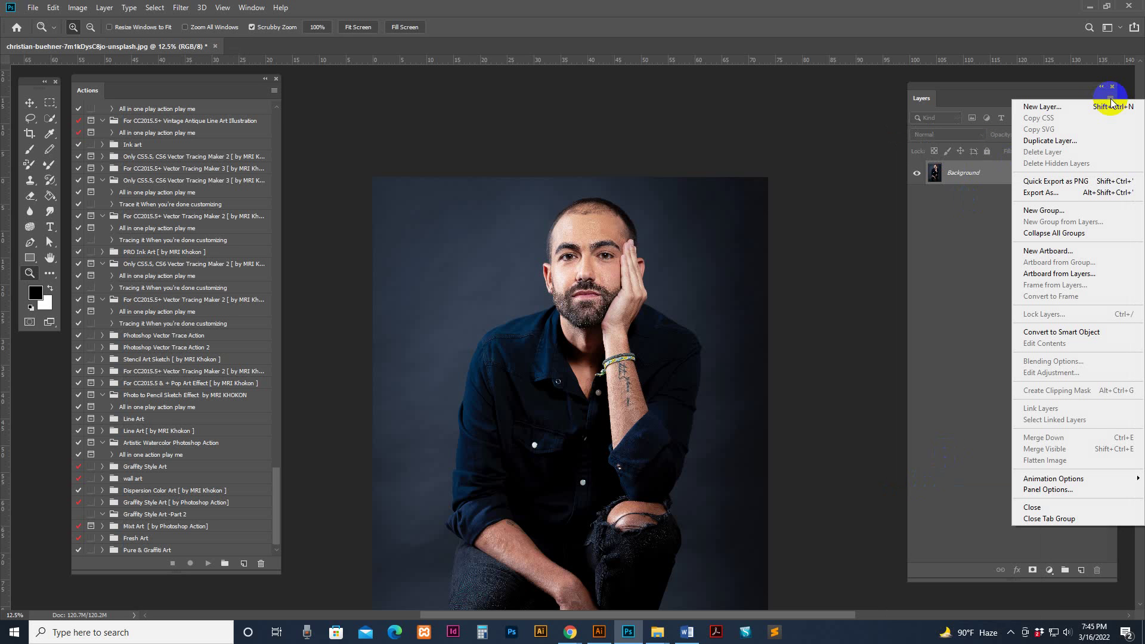
{"action": "left_click", "coordinate": [1074, 492]}
{"action": "left_click", "coordinate": [683, 160]}
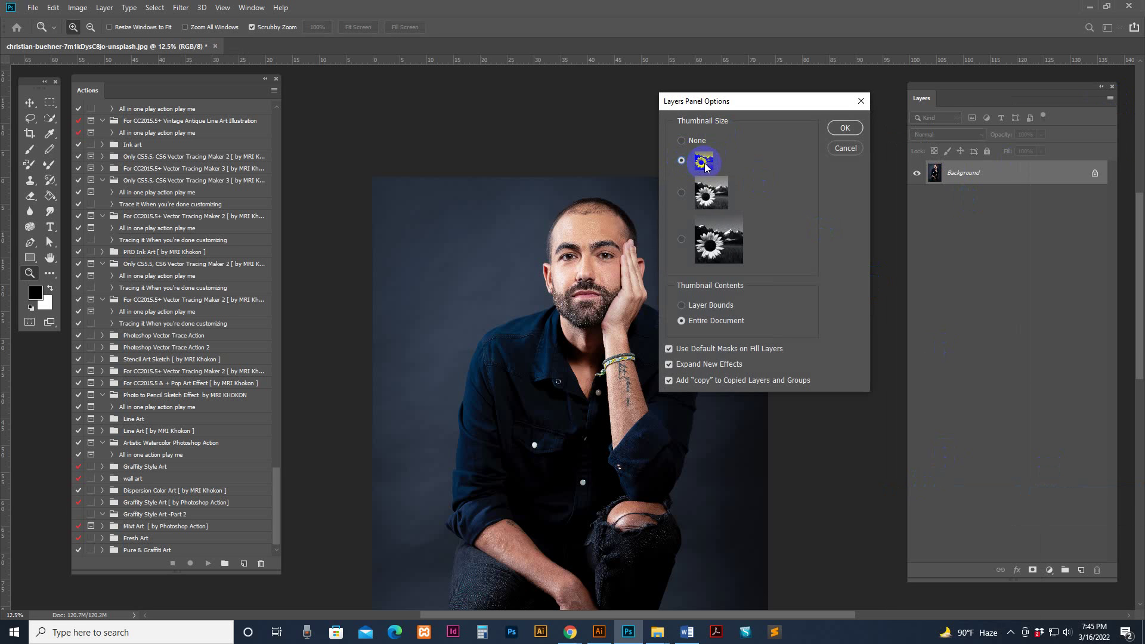
{"action": "left_click", "coordinate": [681, 321]}
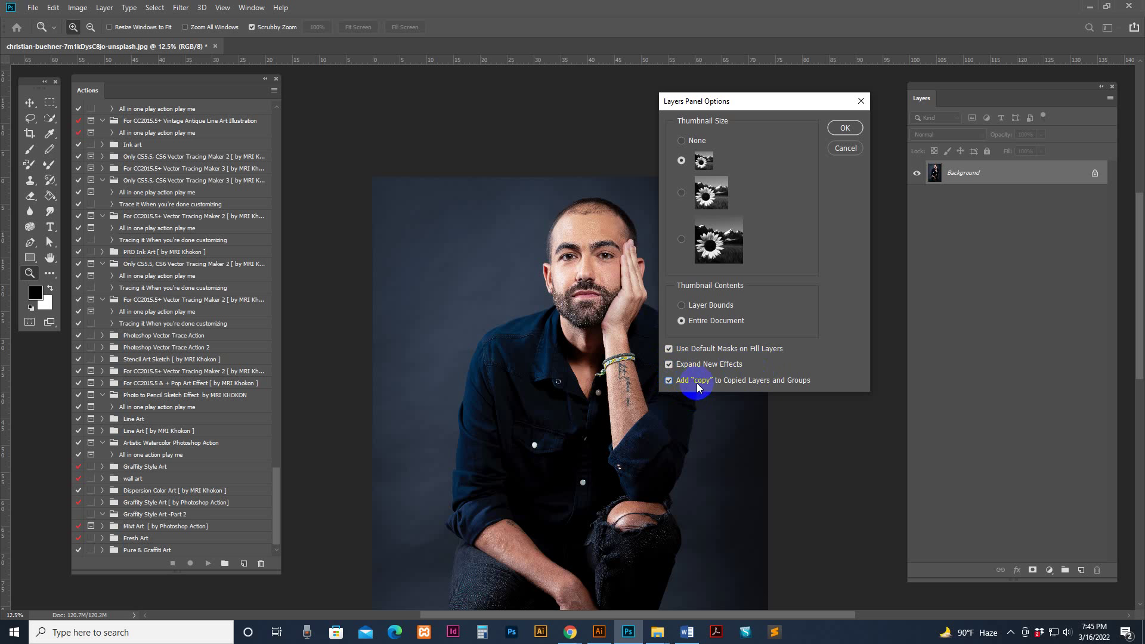
{"action": "left_click", "coordinate": [857, 127]}
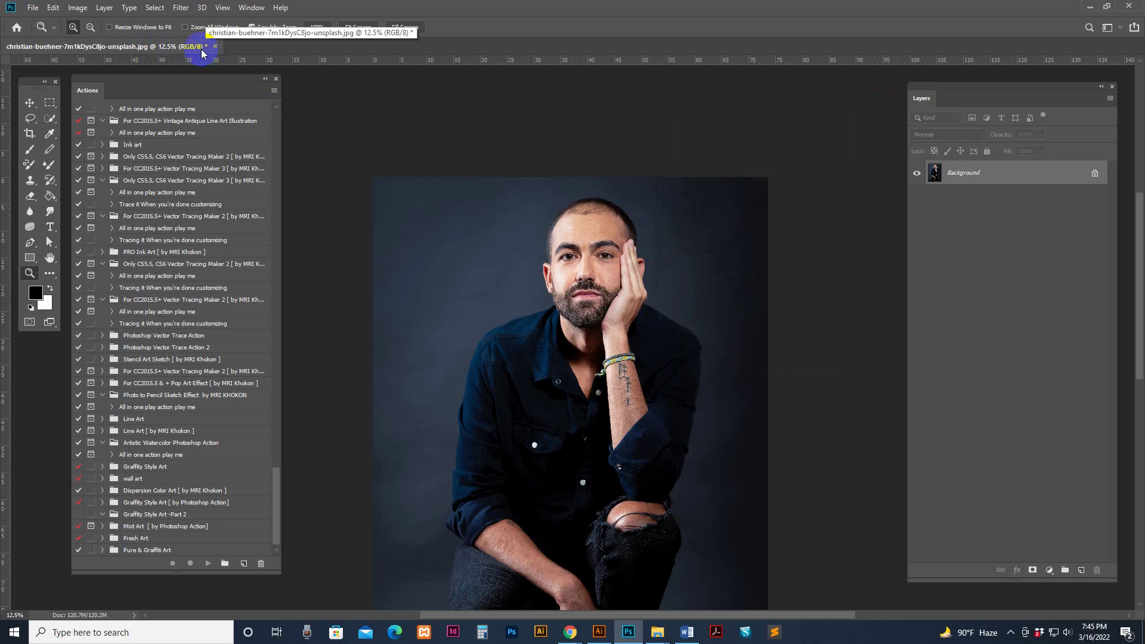
Set the portrait's image mode to RGB Color.
{"action": "left_click", "coordinate": [78, 8]}
{"action": "left_click", "coordinate": [85, 21]}
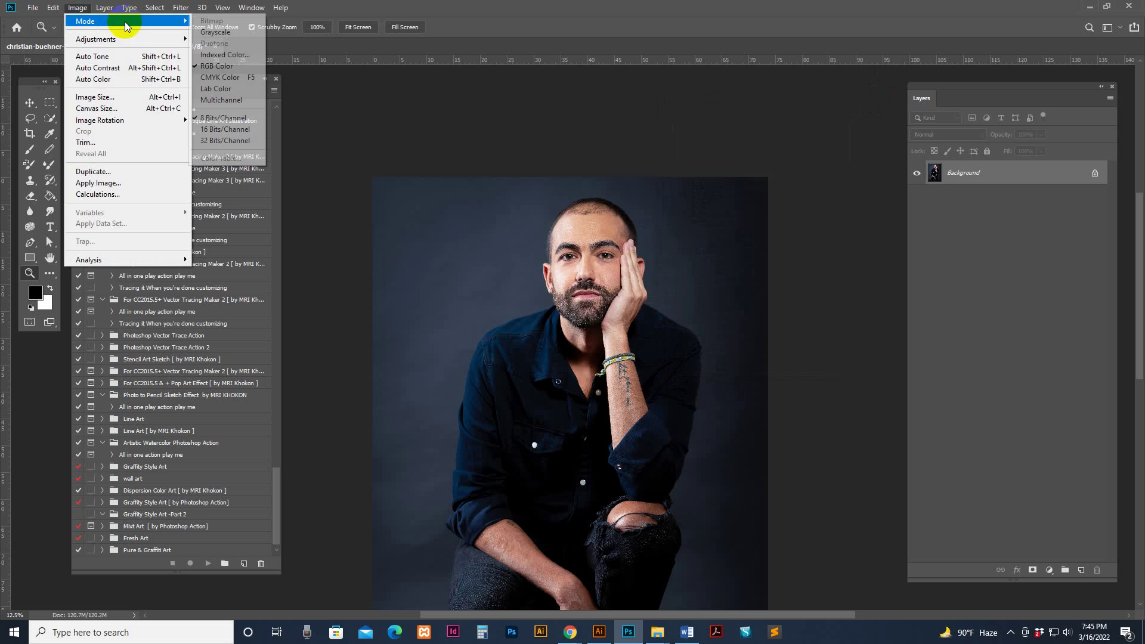
{"action": "left_click", "coordinate": [216, 65]}
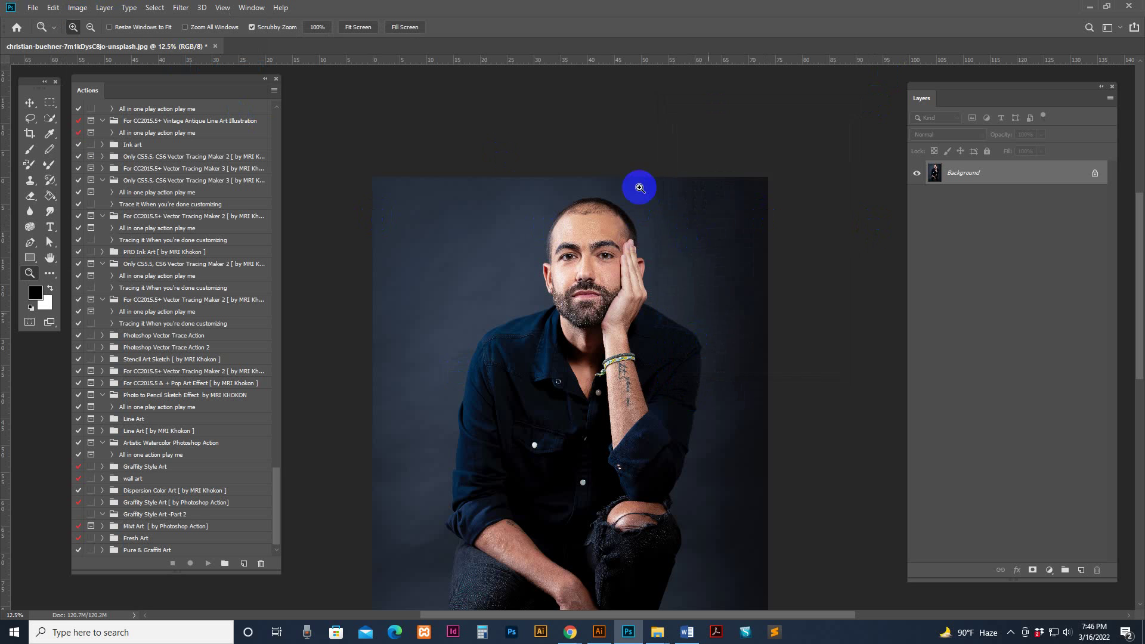
Resize the portrait proportionally to a height of 2500 pixels.
{"action": "left_click", "coordinate": [78, 7]}
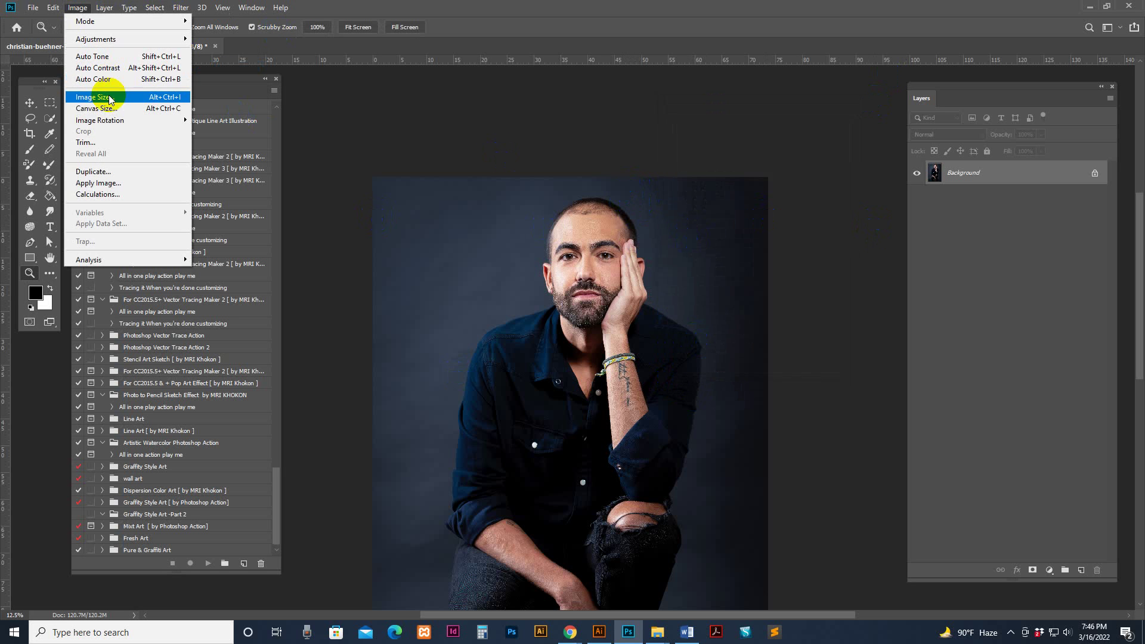
{"action": "left_click", "coordinate": [106, 99]}
{"action": "left_click", "coordinate": [895, 275]}
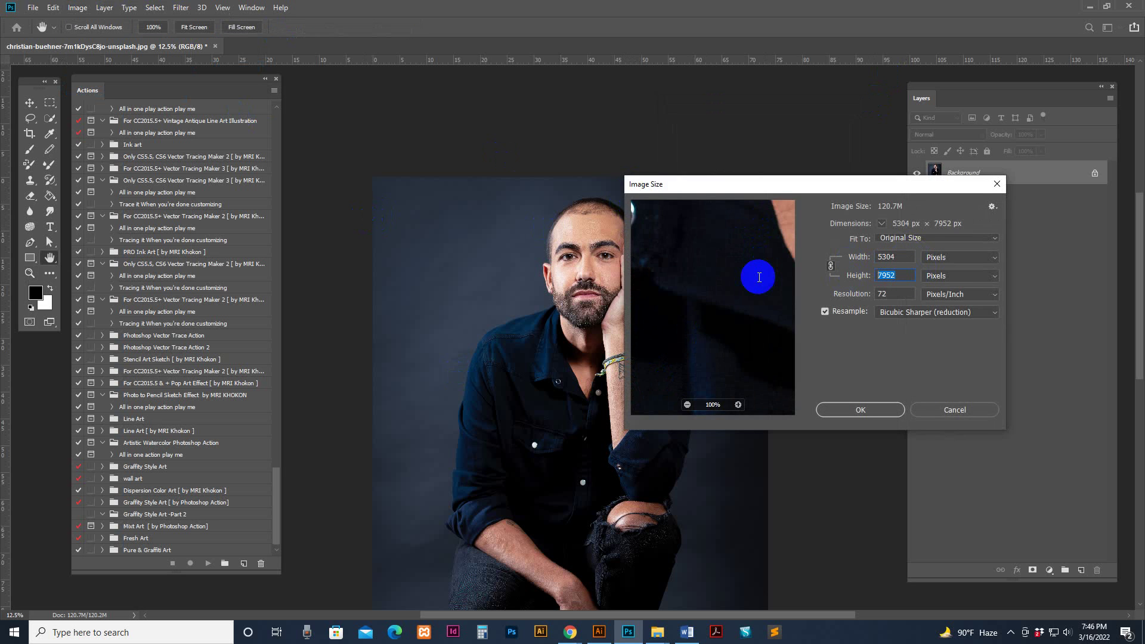
{"action": "type", "text": "2"}
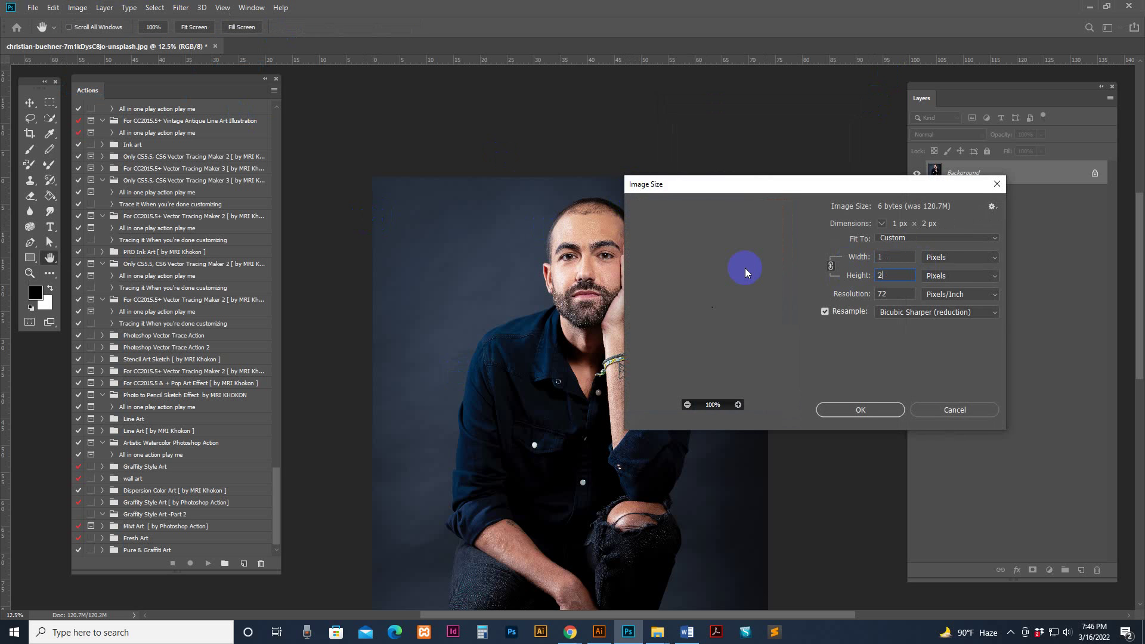
{"action": "type", "text": "500"}
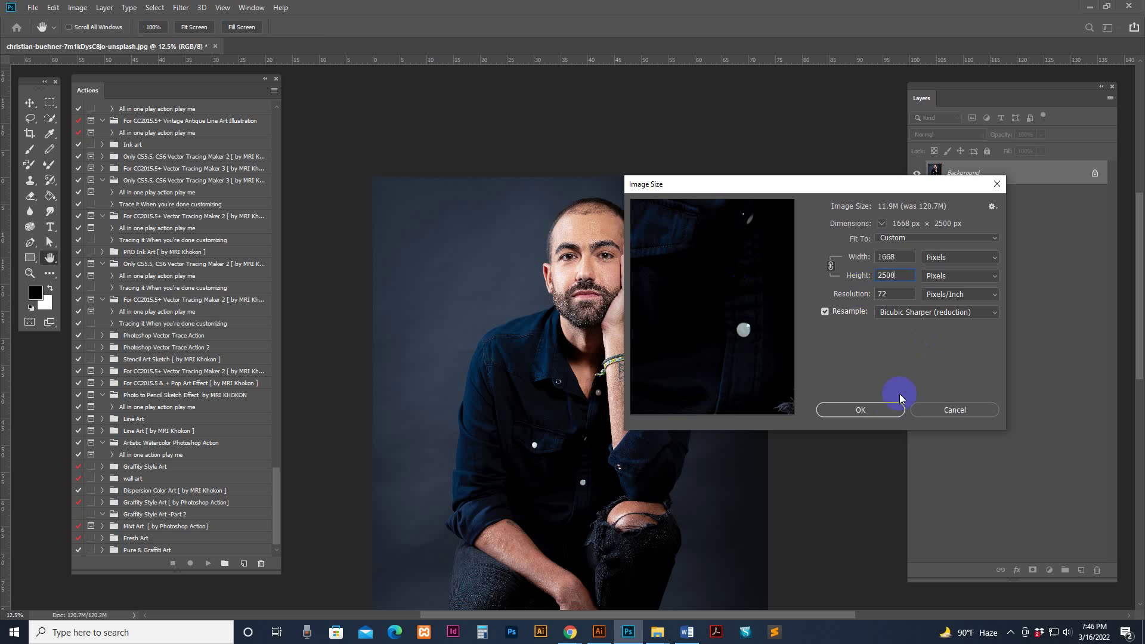
{"action": "left_click", "coordinate": [884, 409]}
{"action": "key", "text": "z"}
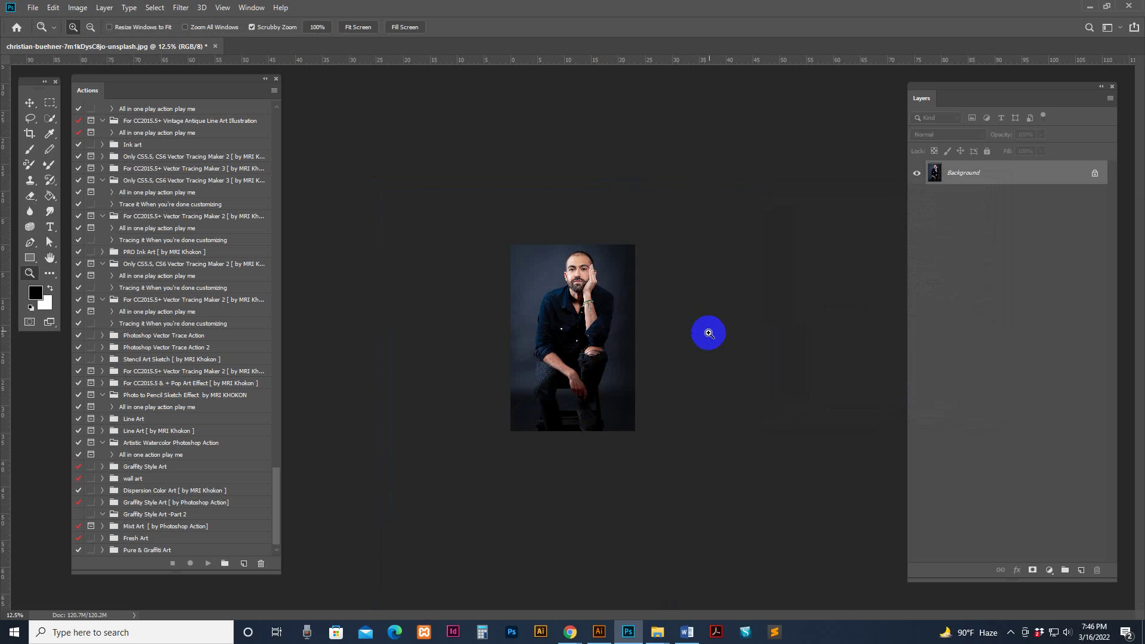
{"action": "left_click", "coordinate": [645, 354]}
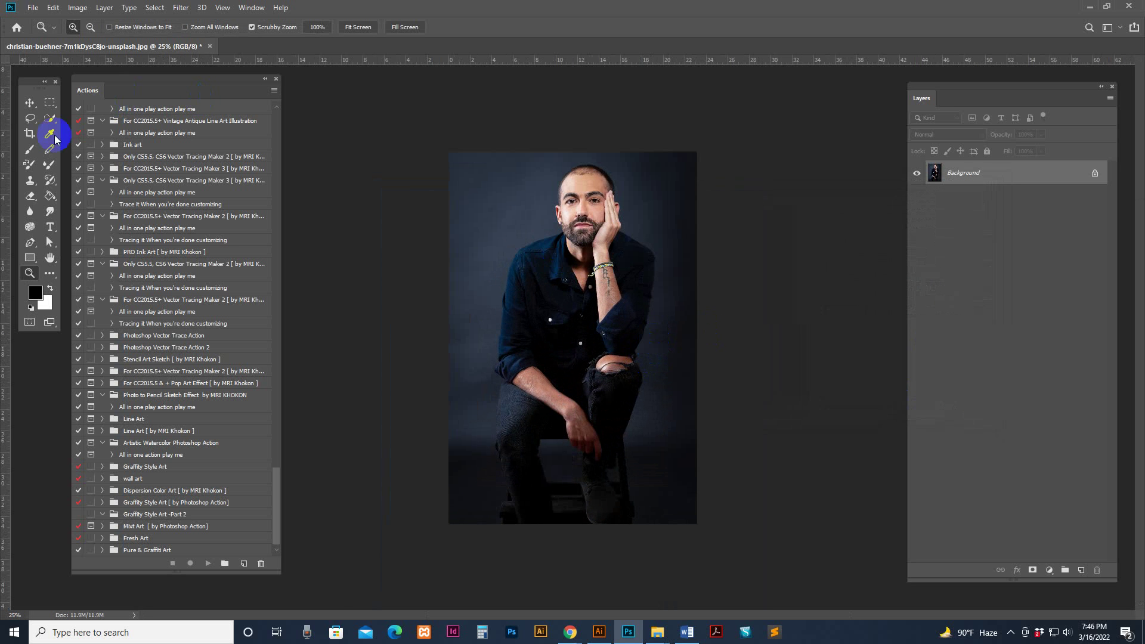
Extend the canvas with the Crop tool above the photo and on both of its sides, and apply the crop.
{"action": "left_click", "coordinate": [30, 134]}
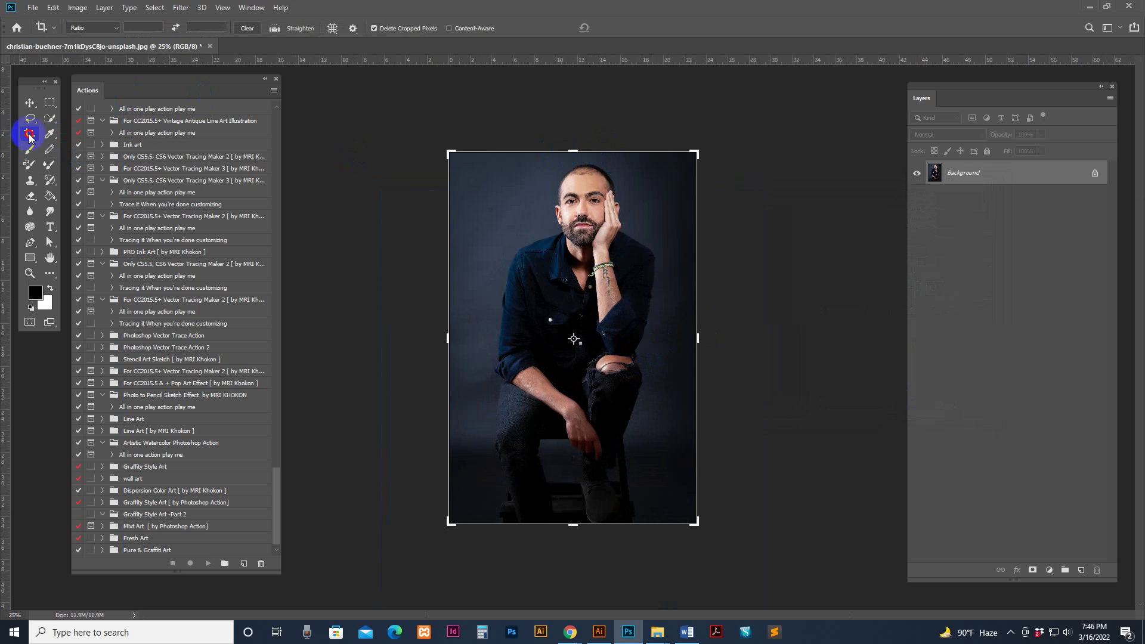
{"action": "mouse_move", "coordinate": [573, 145]}
{"action": "left_mouse_down"}
{"action": "mouse_move", "coordinate": [572, 125]}
{"action": "mouse_move", "coordinate": [577, 146]}
{"action": "left_mouse_up"}
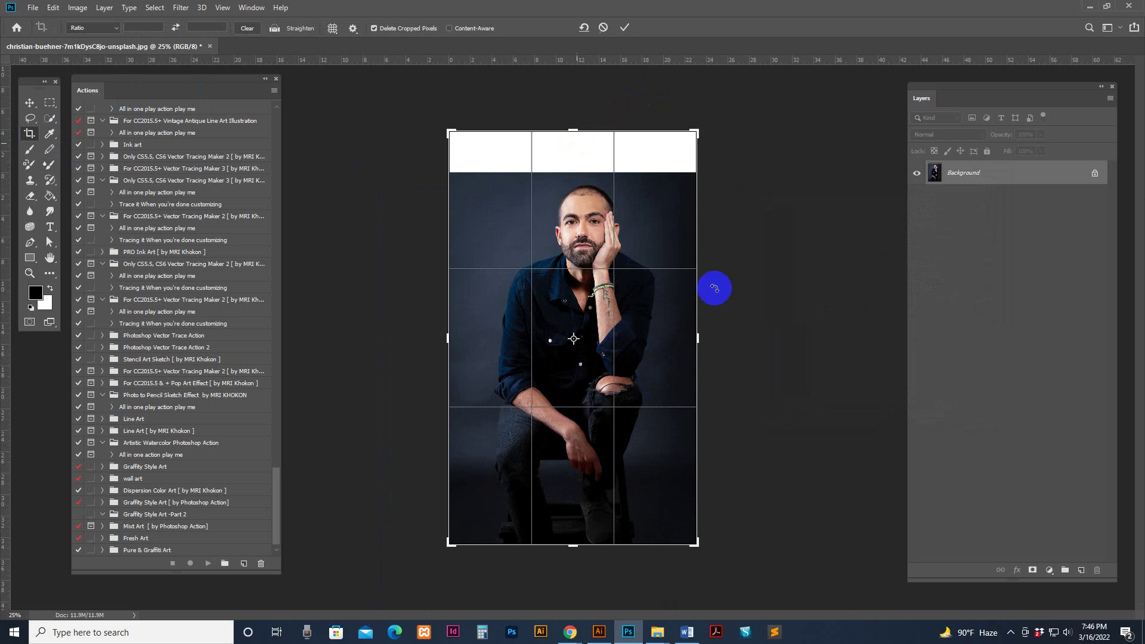
{"action": "left_click_drag", "start_coordinate": [697, 338], "coordinate": [736, 338]}
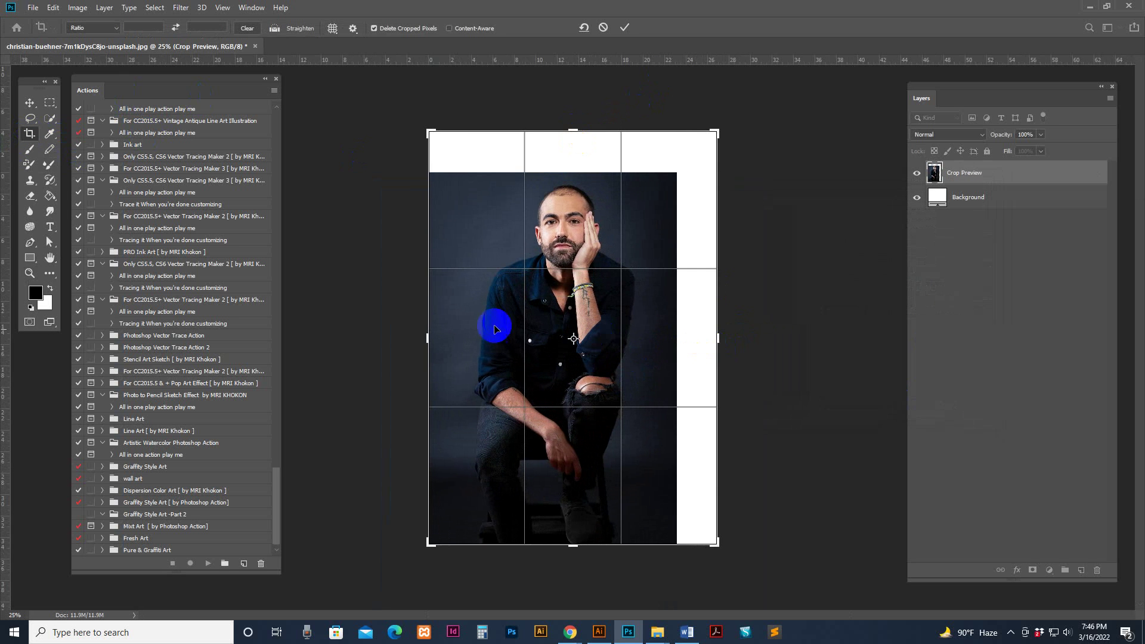
{"action": "left_click_drag", "start_coordinate": [425, 343], "coordinate": [403, 343]}
{"action": "left_click_drag", "start_coordinate": [570, 129], "coordinate": [573, 117]}
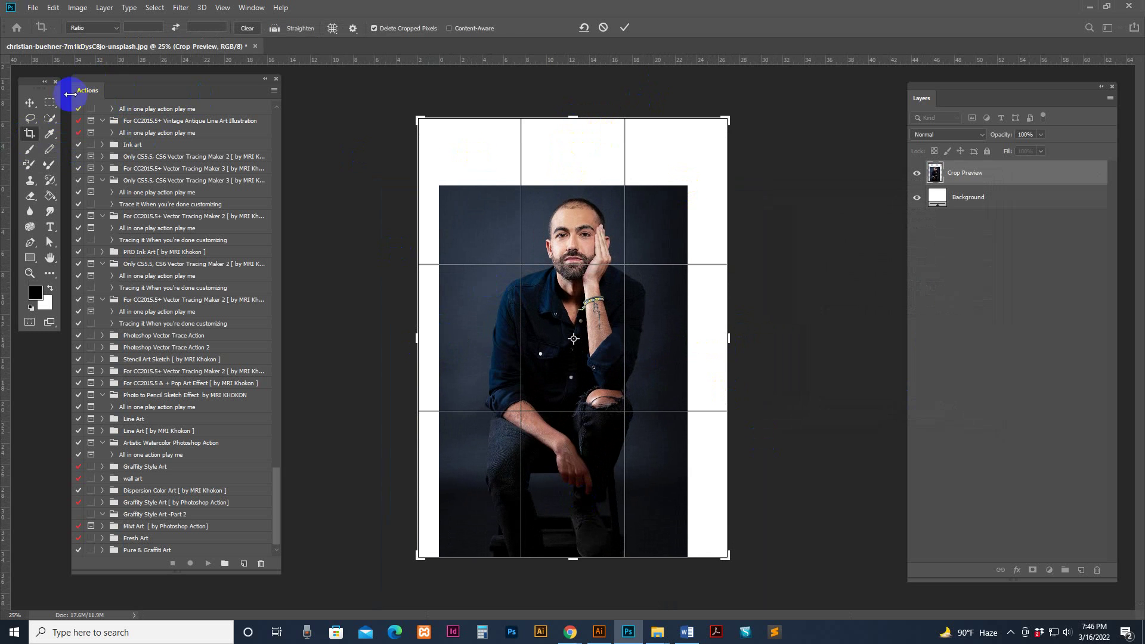
{"action": "left_click", "coordinate": [29, 103]}
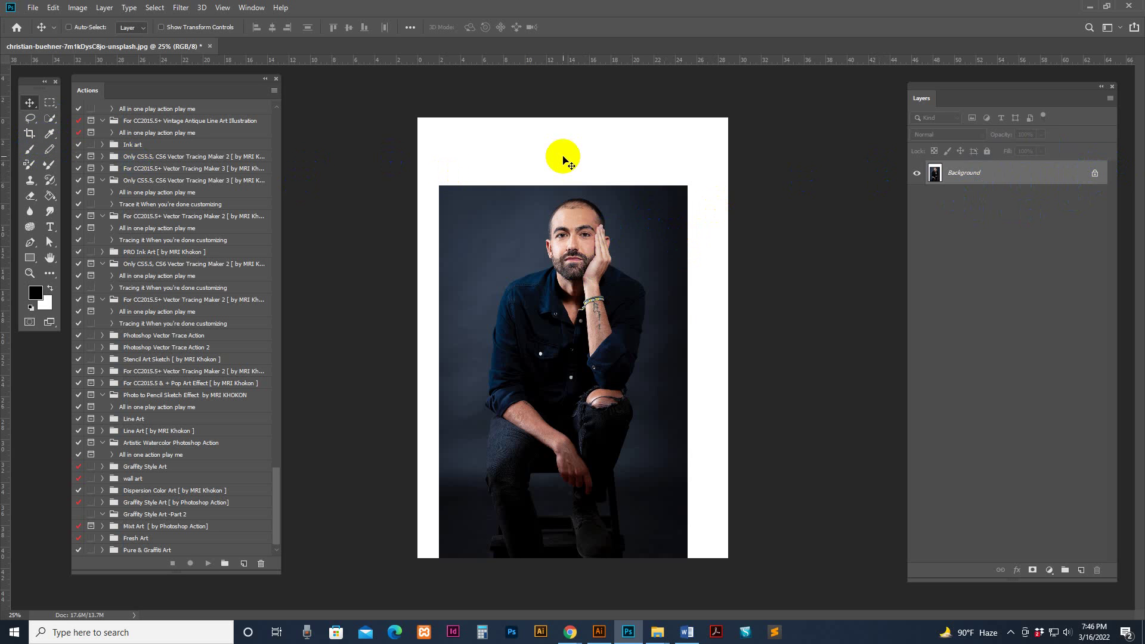
Select the seated man with the Quick Selection tool's Select Subject and add a new layer named brush.
{"action": "key", "text": "z"}
{"action": "left_click", "coordinate": [626, 306]}
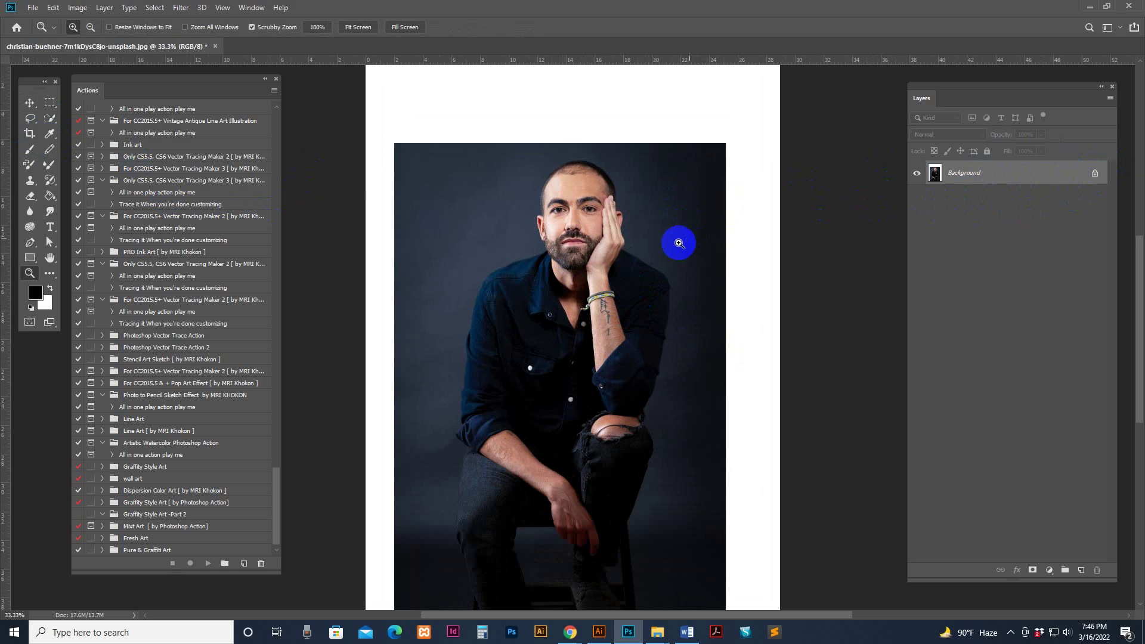
{"action": "left_click", "coordinate": [51, 120]}
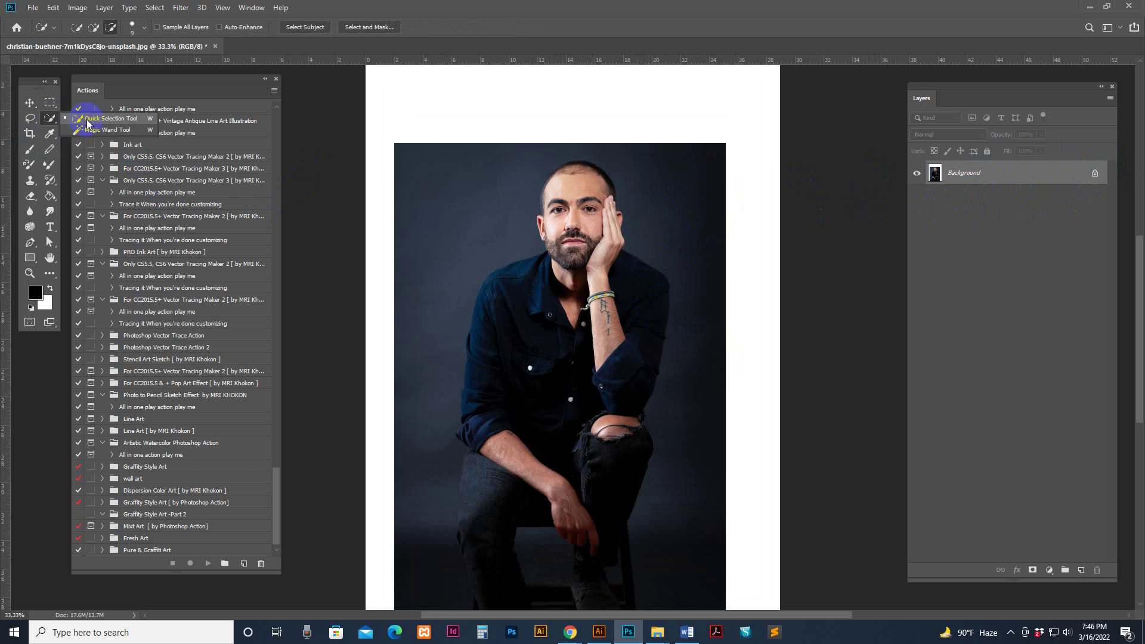
{"action": "left_click", "coordinate": [302, 27]}
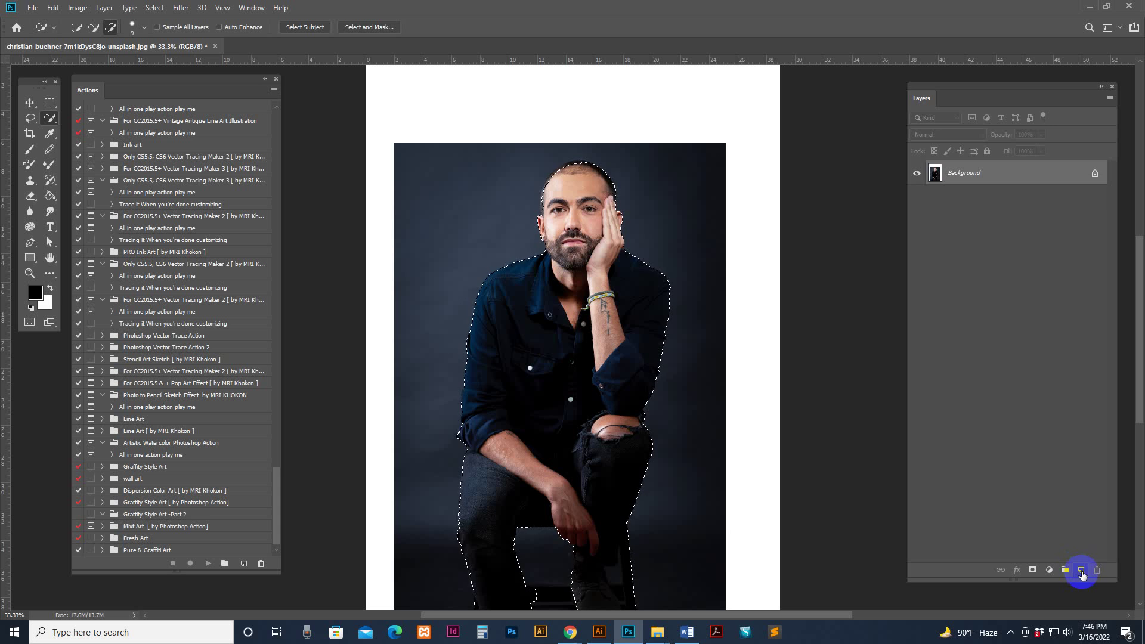
{"action": "left_click", "coordinate": [1078, 568]}
{"action": "left_click", "coordinate": [978, 182]}
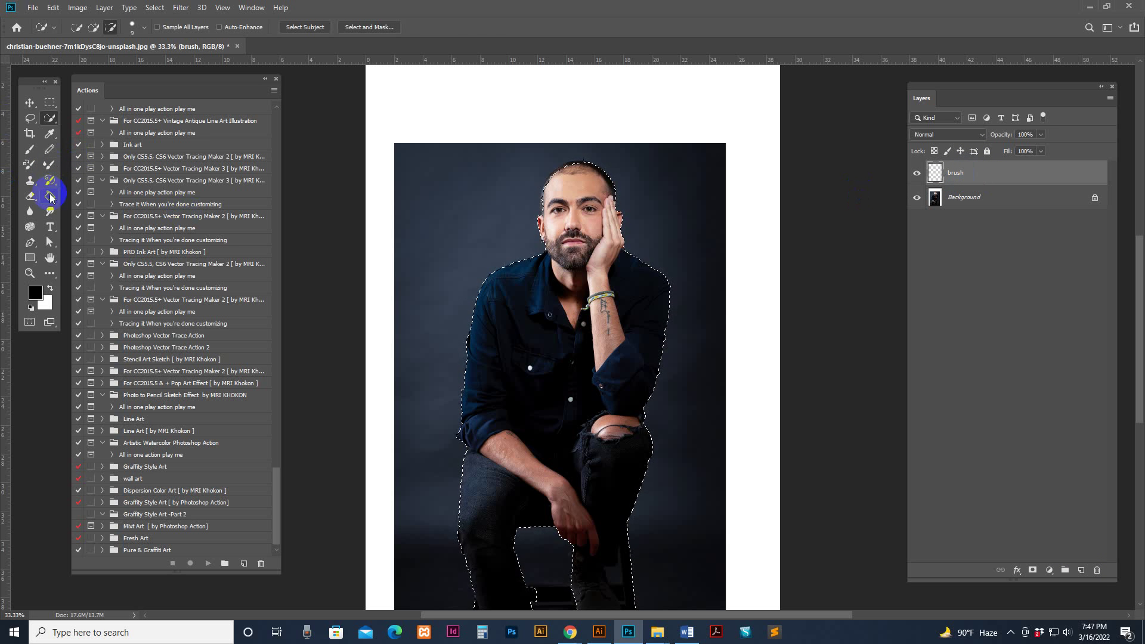
{"action": "left_click", "coordinate": [28, 151]}
{"action": "right_click", "coordinate": [50, 196]}
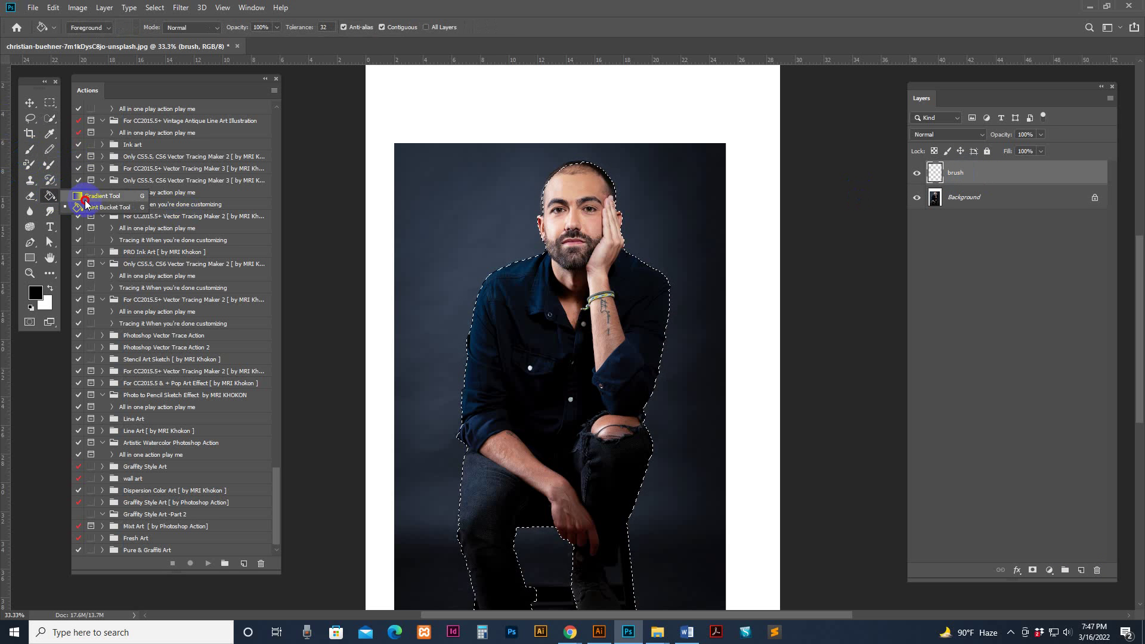
{"action": "left_click", "coordinate": [89, 203]}
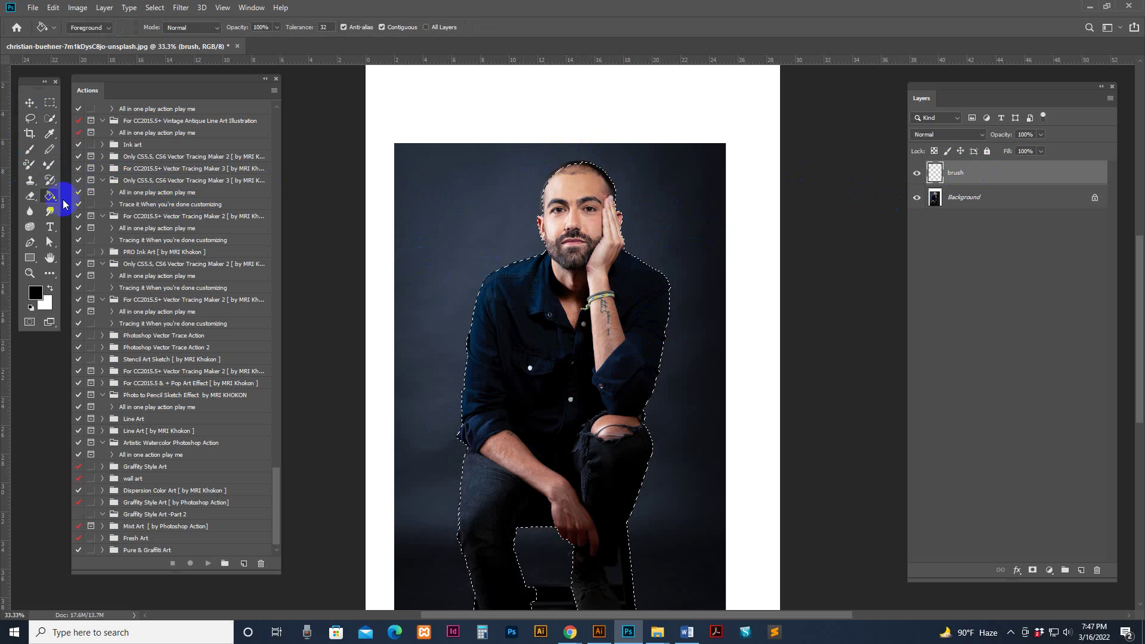
Choose the Brush tool, set the foreground color to red (ff0000) and the brush size to 45.
{"action": "left_click", "coordinate": [29, 149]}
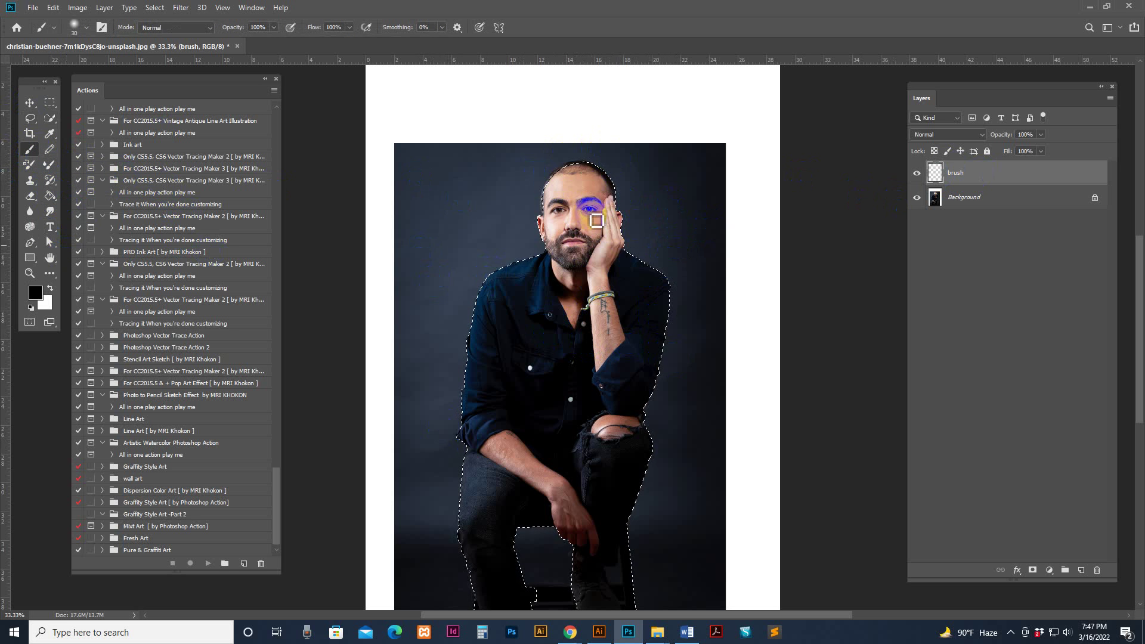
{"action": "left_click", "coordinate": [35, 292]}
{"action": "left_click", "coordinate": [916, 398]}
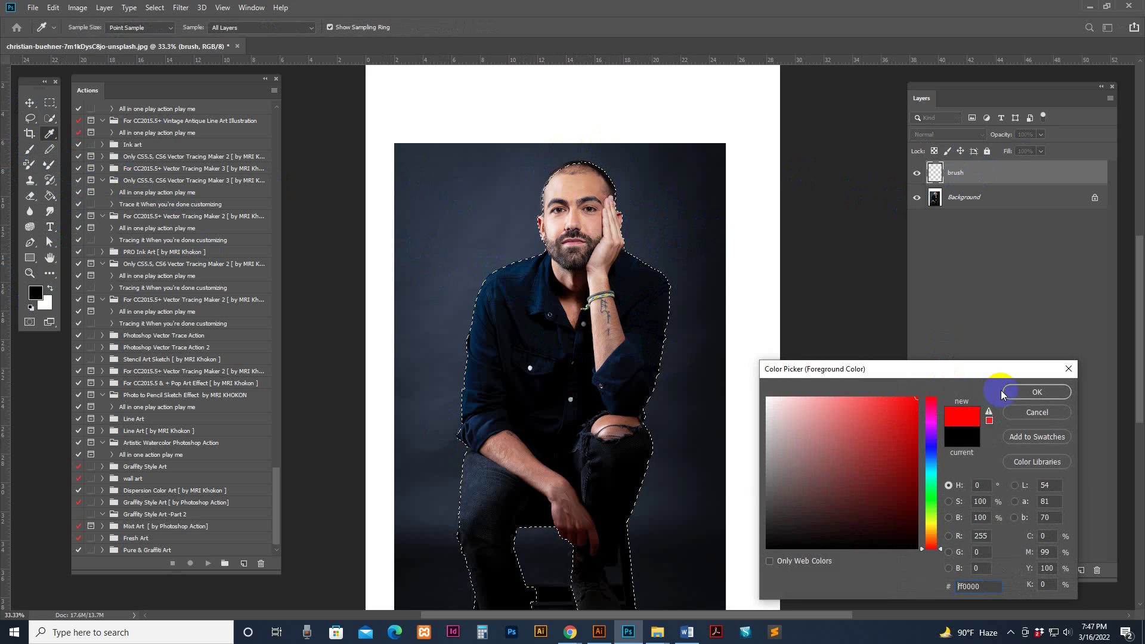
{"action": "left_click", "coordinate": [1017, 392]}
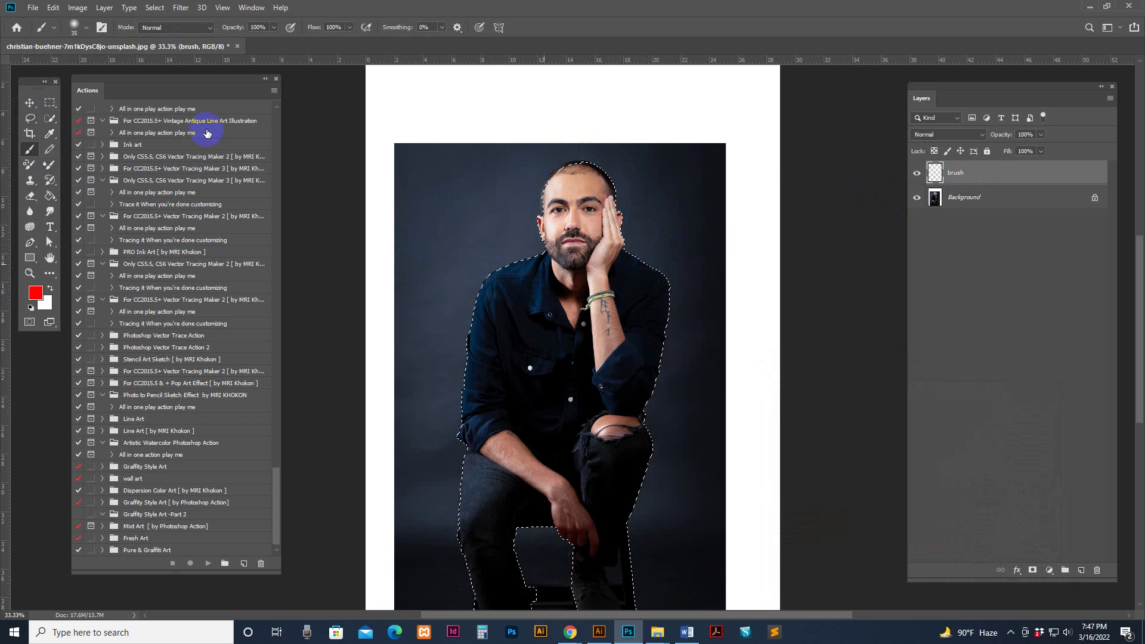
{"action": "left_click", "coordinate": [87, 27]}
{"action": "left_click", "coordinate": [616, 25]}
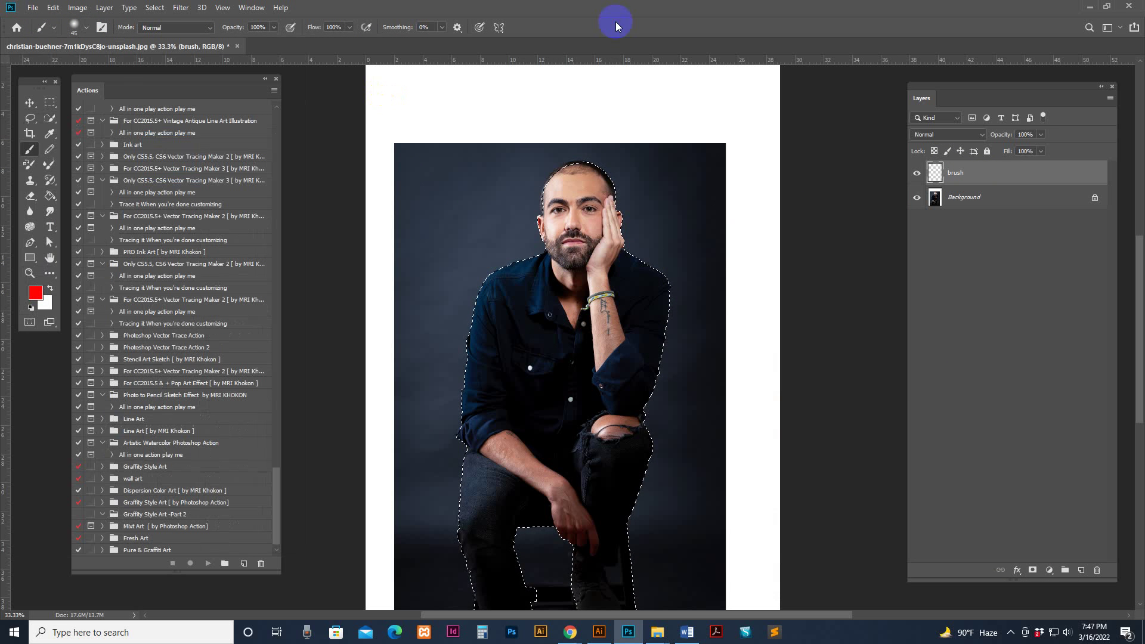
Paint the man's head, shoulders and upper chest red inside the selection with a 250 px brush, and clear the selection.
{"action": "key", "text": "bracketright"}
{"action": "key", "text": "bracketright"}
{"action": "key", "text": "bracketright"}
{"action": "key", "text": "bracketright"}
{"action": "key", "text": "bracketright"}
{"action": "key", "text": "bracketright"}
{"action": "key", "text": "bracketright"}
{"action": "key", "text": "bracketright"}
{"action": "key", "text": "bracketright"}
{"action": "key", "text": "bracketright"}
{"action": "key", "text": "bracketright"}
{"action": "key", "text": "bracketright"}
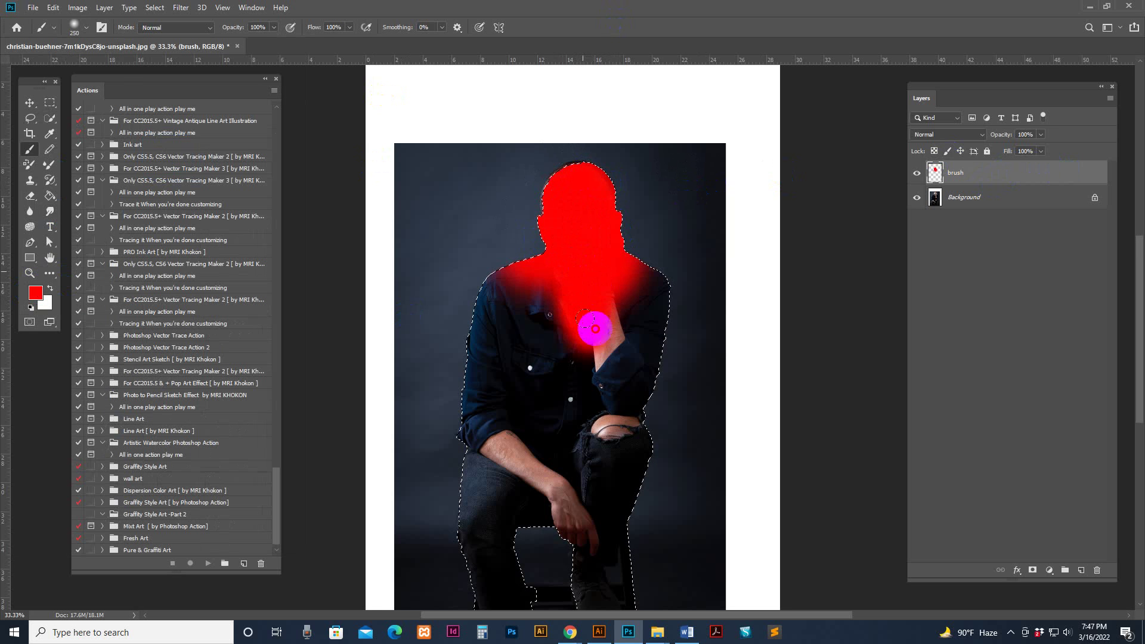
{"action": "mouse_move", "coordinate": [535, 290]}
{"action": "left_mouse_down"}
{"action": "mouse_move", "coordinate": [617, 318]}
{"action": "mouse_move", "coordinate": [672, 276]}
{"action": "mouse_move", "coordinate": [673, 265]}
{"action": "mouse_move", "coordinate": [629, 291]}
{"action": "mouse_move", "coordinate": [589, 293]}
{"action": "mouse_move", "coordinate": [513, 271]}
{"action": "mouse_move", "coordinate": [591, 295]}
{"action": "mouse_move", "coordinate": [552, 174]}
{"action": "mouse_move", "coordinate": [553, 236]}
{"action": "mouse_move", "coordinate": [579, 243]}
{"action": "mouse_move", "coordinate": [564, 206]}
{"action": "left_mouse_up"}
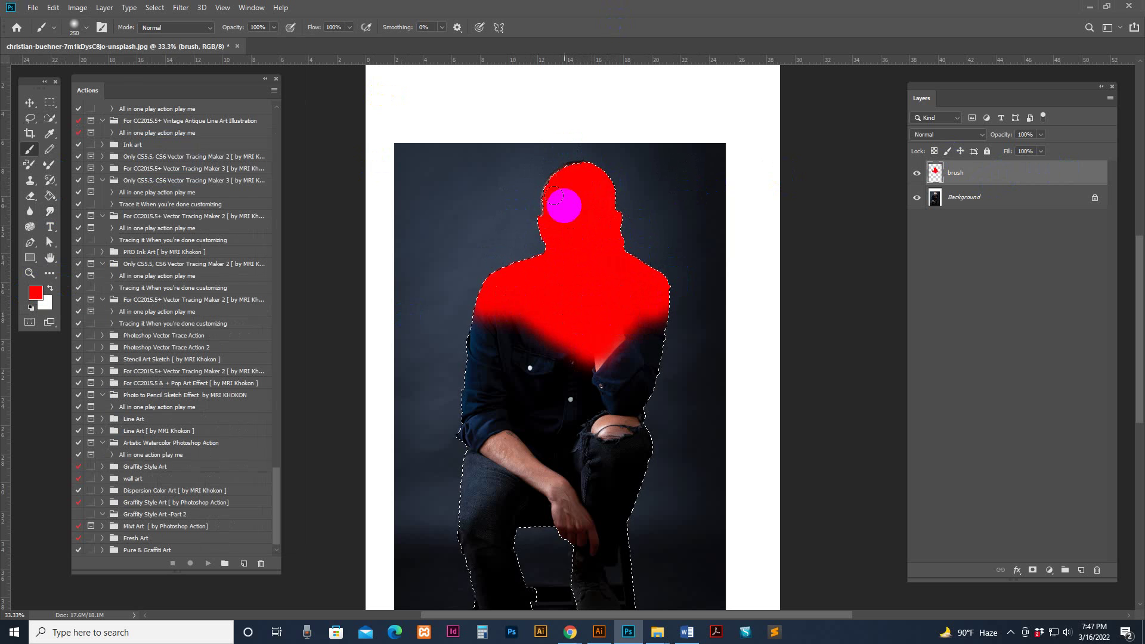
{"action": "left_click", "coordinate": [155, 8]}
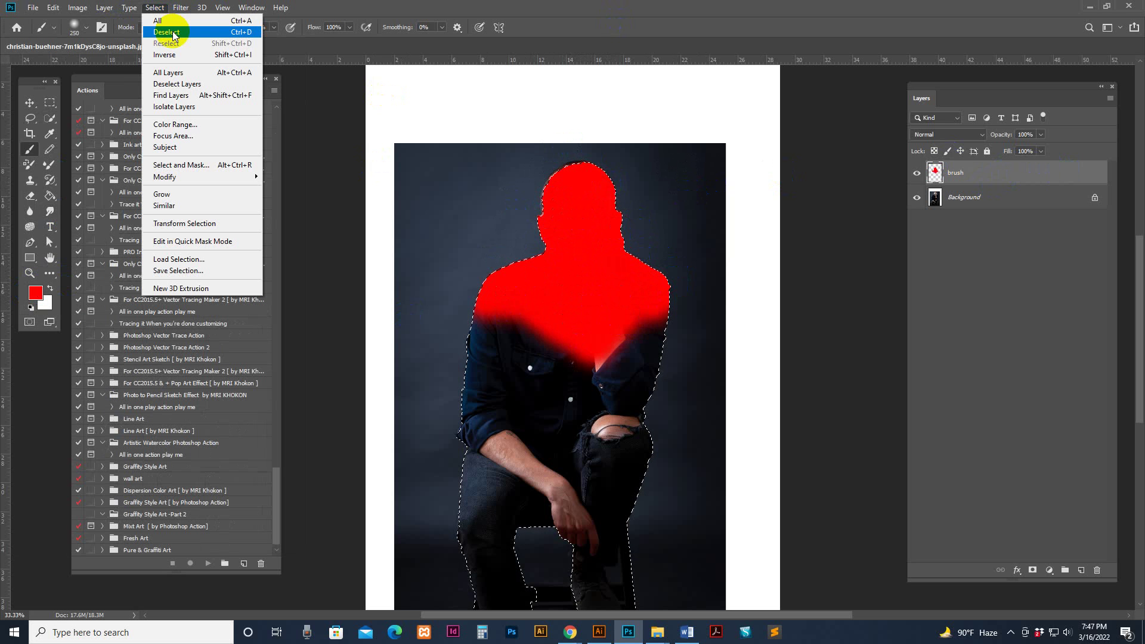
{"action": "left_click", "coordinate": [166, 32]}
Touch up the edges of the red head shape with a hard round 90 px brush and check the brush layer's coverage.
{"action": "mouse_move", "coordinate": [549, 191]}
{"action": "left_mouse_down"}
{"action": "mouse_move", "coordinate": [608, 199]}
{"action": "mouse_move", "coordinate": [599, 242]}
{"action": "left_mouse_up"}
{"action": "right_click", "coordinate": [584, 239]}
{"action": "left_click", "coordinate": [628, 259]}
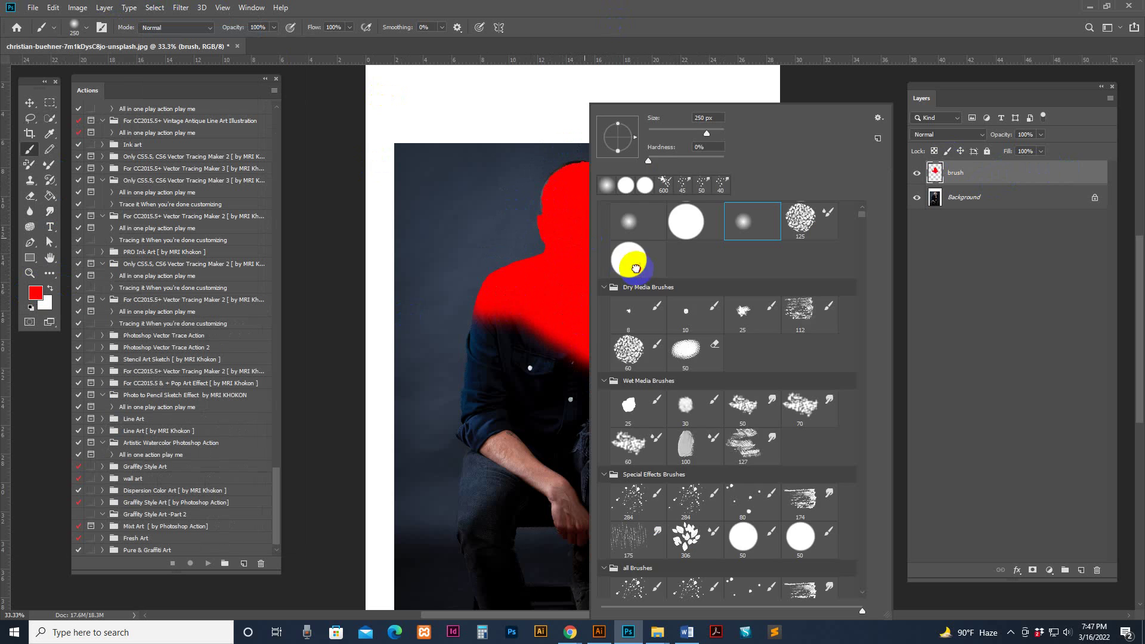
{"action": "left_click", "coordinate": [574, 279]}
{"action": "key", "text": "bracketleft"}
{"action": "key", "text": "bracketleft"}
{"action": "key", "text": "bracketleft"}
{"action": "key", "text": "bracketleft"}
{"action": "key", "text": "bracketleft"}
{"action": "key", "text": "bracketleft"}
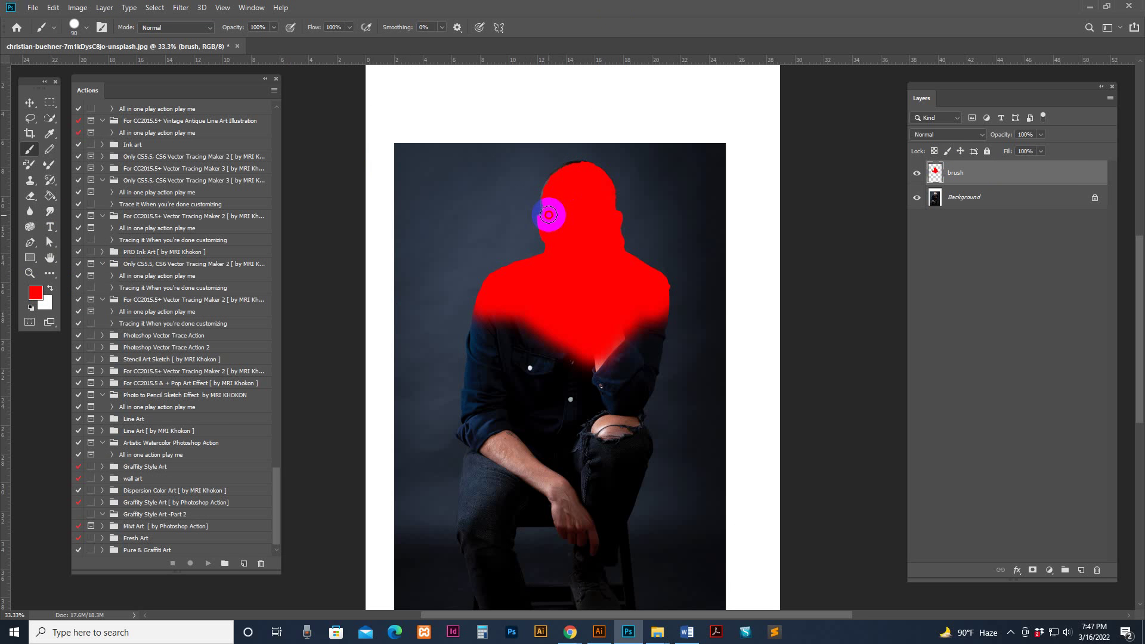
{"action": "mouse_move", "coordinate": [552, 189]}
{"action": "left_mouse_down"}
{"action": "mouse_move", "coordinate": [582, 171]}
{"action": "mouse_move", "coordinate": [598, 184]}
{"action": "mouse_move", "coordinate": [587, 171]}
{"action": "mouse_move", "coordinate": [610, 187]}
{"action": "mouse_move", "coordinate": [602, 199]}
{"action": "mouse_move", "coordinate": [580, 169]}
{"action": "mouse_move", "coordinate": [599, 177]}
{"action": "mouse_move", "coordinate": [605, 198]}
{"action": "left_mouse_up"}
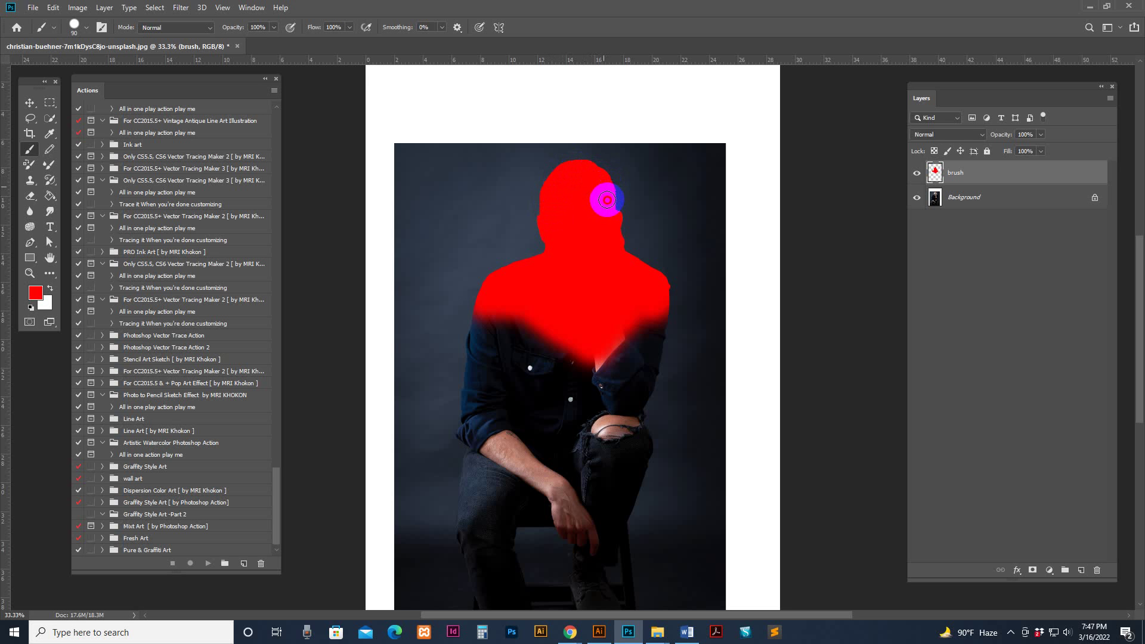
{"action": "left_click", "coordinate": [918, 173]}
{"action": "left_click", "coordinate": [918, 174]}
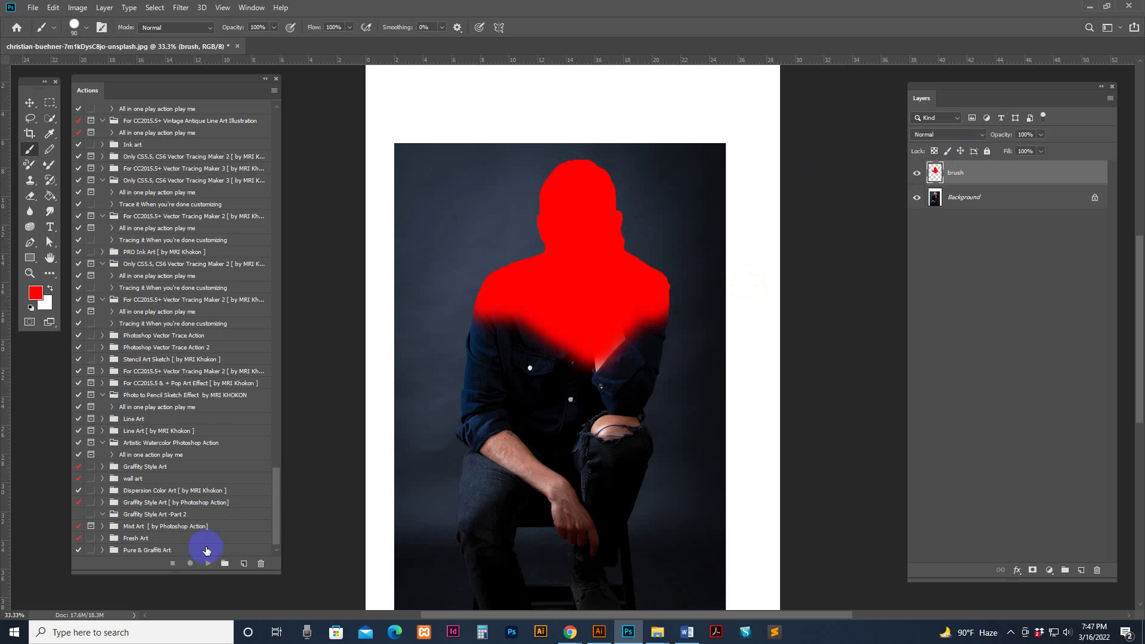
Load the Dispersion Color Art action file from the Main file Dispersion Color Art folder inside Dispersion Art.
{"action": "left_click", "coordinate": [278, 549]}
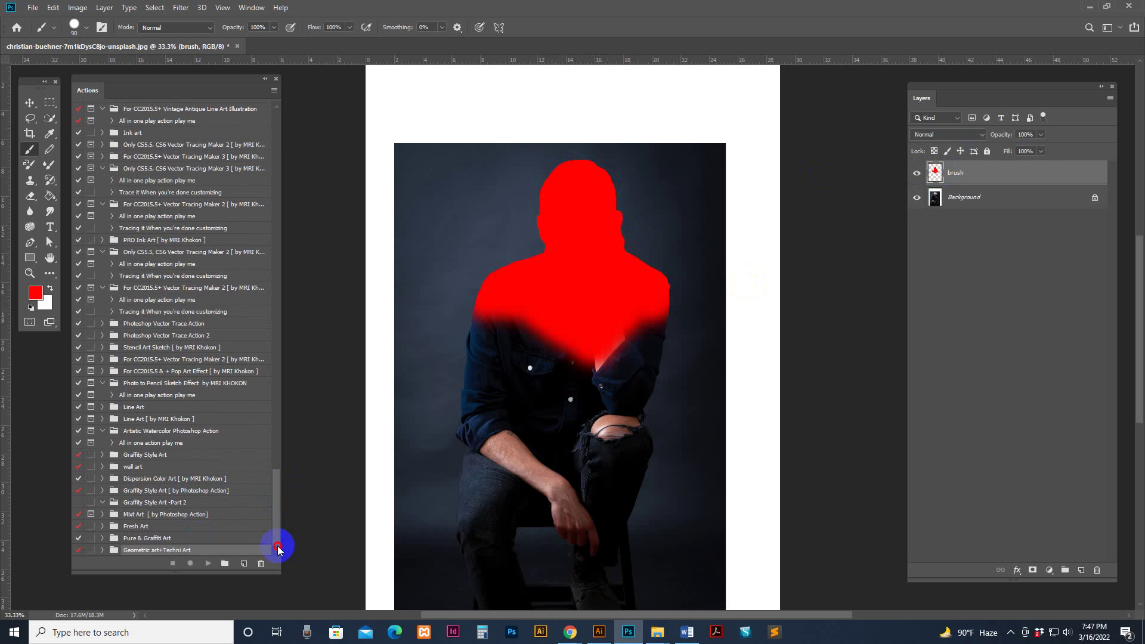
{"action": "left_click", "coordinate": [274, 90]}
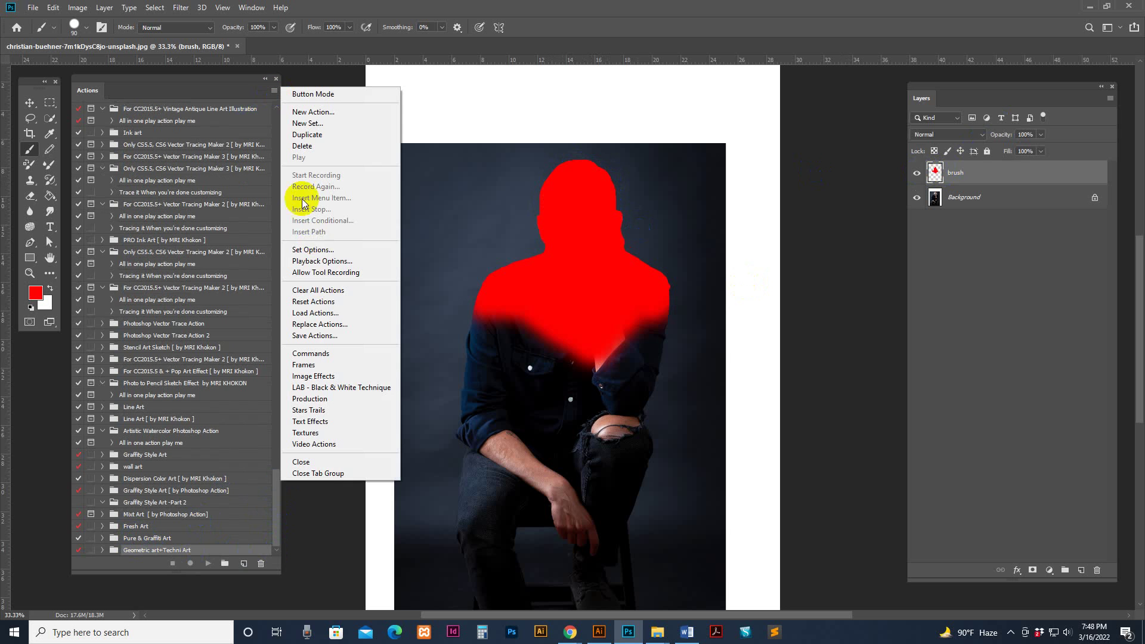
{"action": "left_click", "coordinate": [330, 314]}
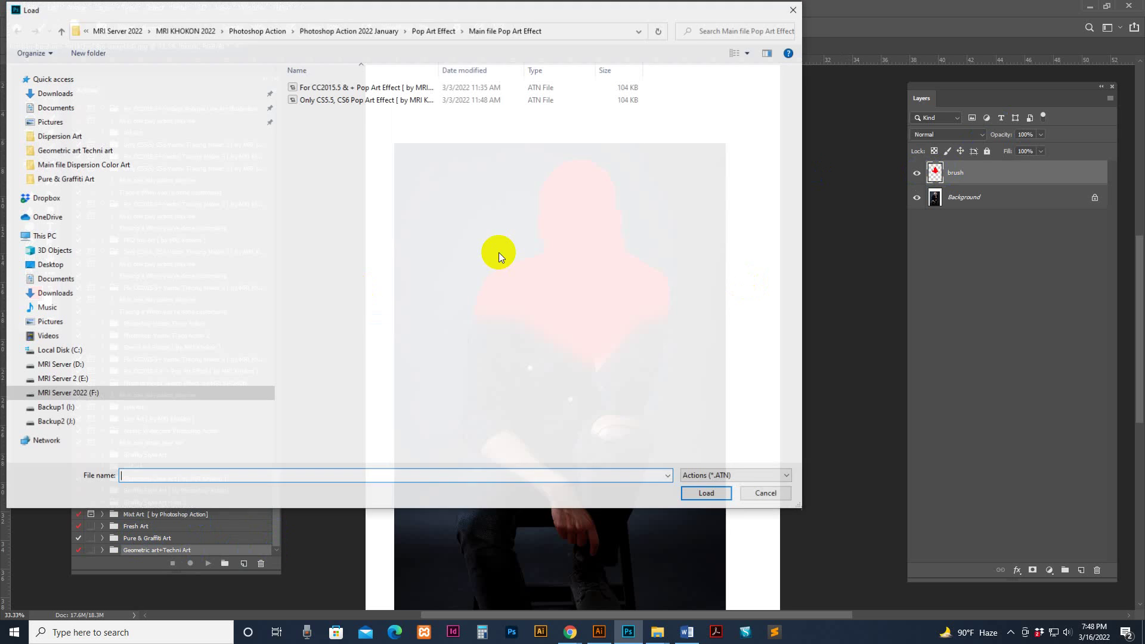
{"action": "left_click", "coordinate": [61, 141]}
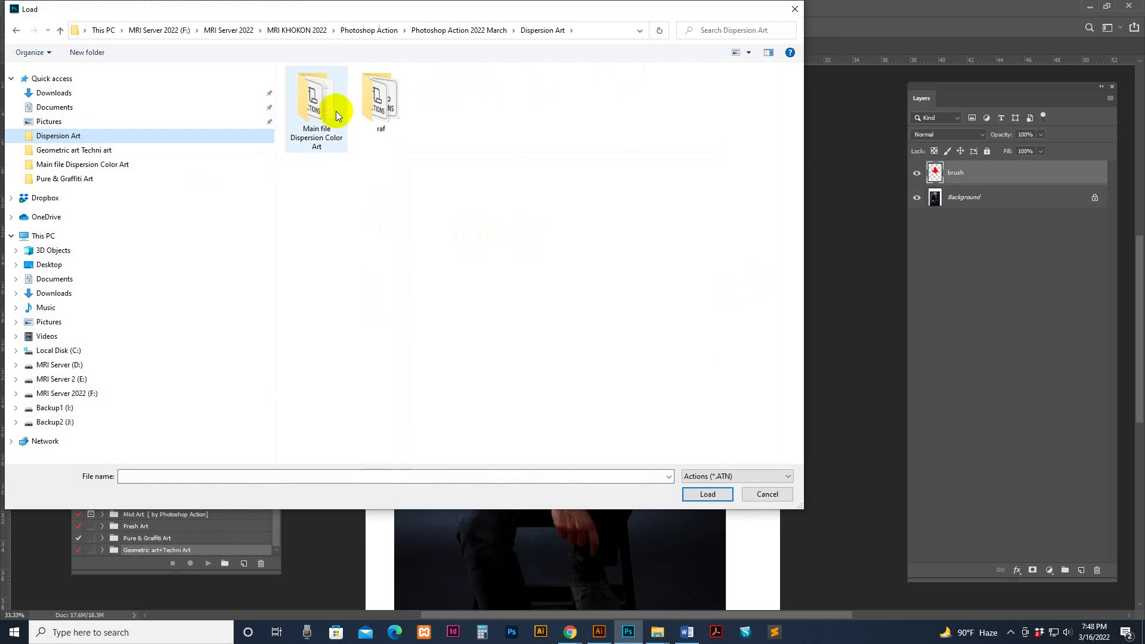
{"action": "double_click", "coordinate": [332, 99]}
{"action": "left_click", "coordinate": [357, 88]}
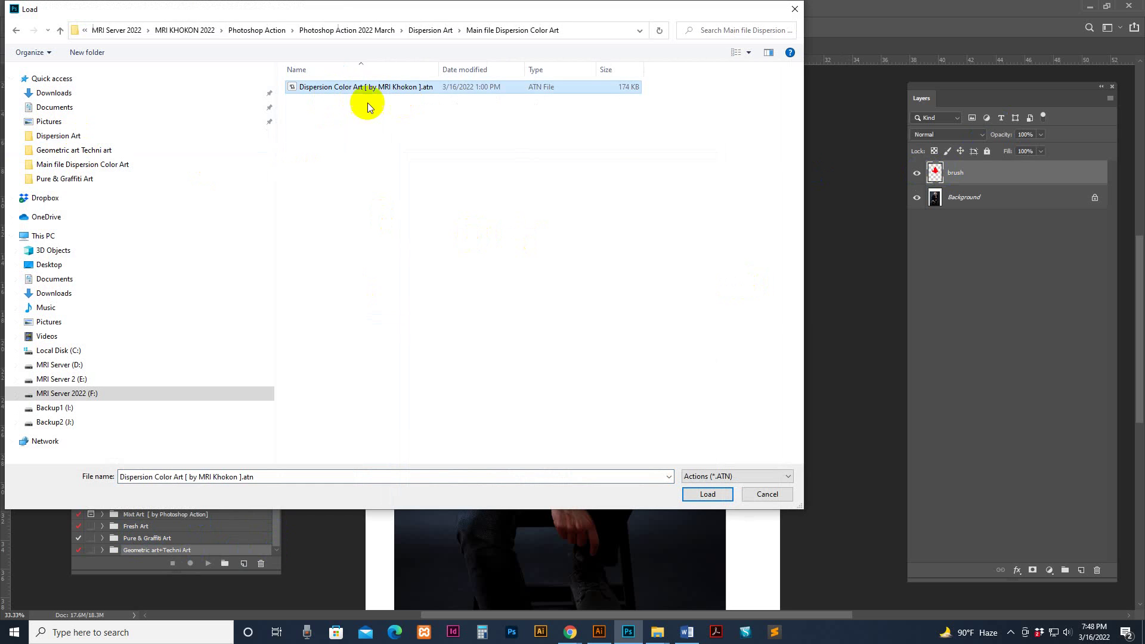
{"action": "left_click", "coordinate": [708, 495]}
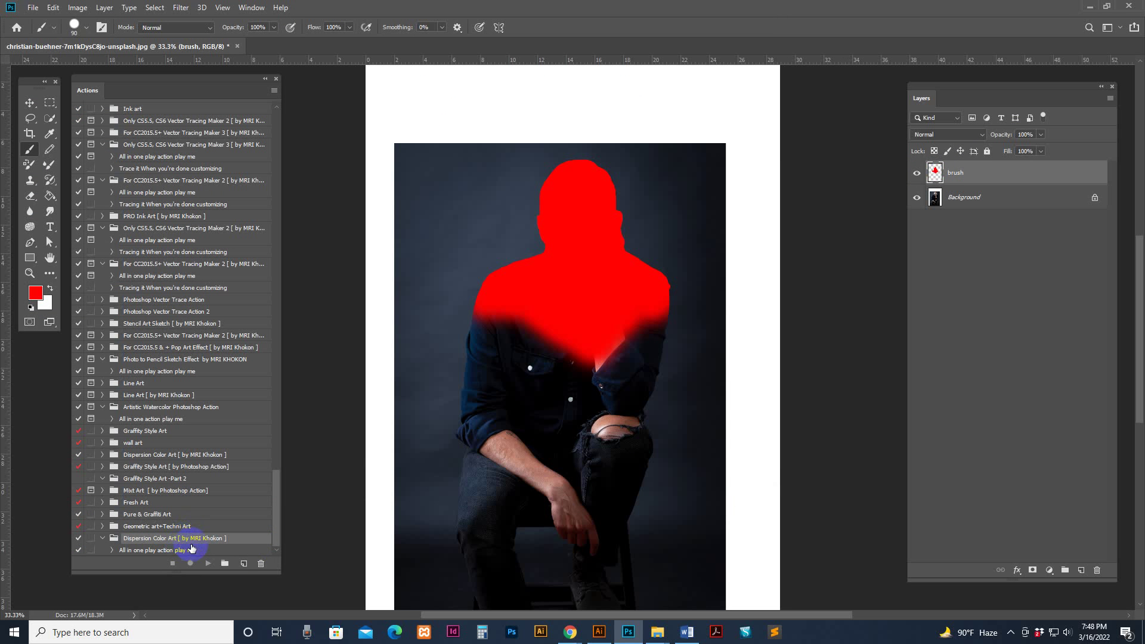
Run the "All in one play action play me" action from the newly loaded Dispersion Color Art set.
{"action": "left_click_drag", "start_coordinate": [276, 533], "coordinate": [286, 556]}
{"action": "left_click", "coordinate": [207, 550]}
{"action": "left_click", "coordinate": [210, 564]}
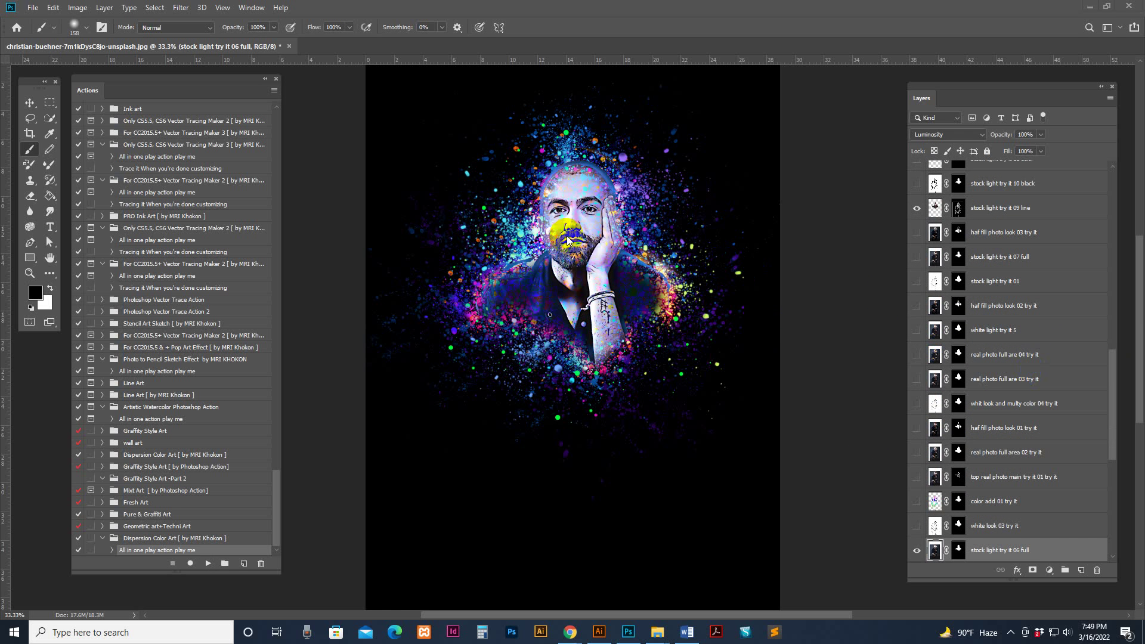
Examine the dispersion portrait up close and compare it with and without the "stock light try it 06 full" layer.
{"action": "left_click", "coordinate": [591, 253]}
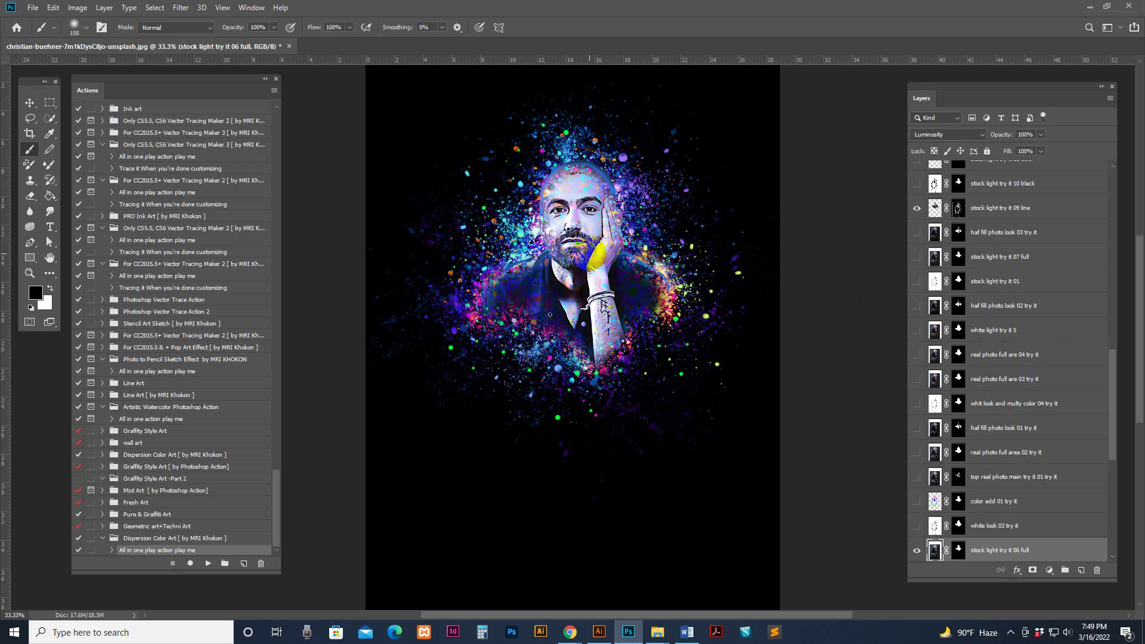
{"action": "key", "text": "z"}
{"action": "left_click", "coordinate": [649, 286]}
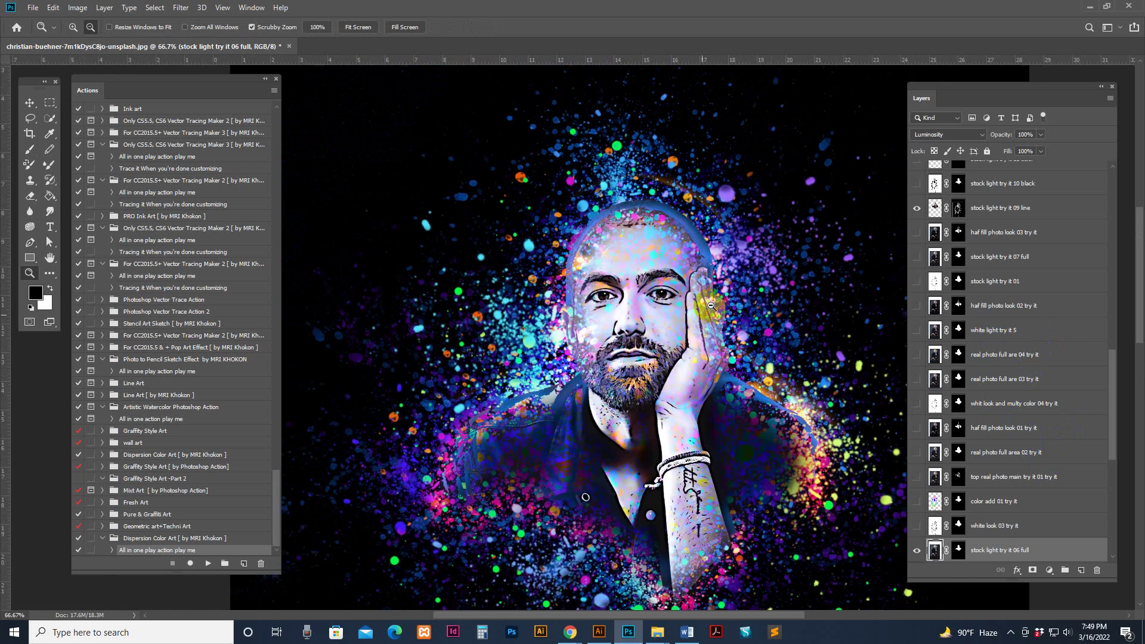
{"action": "left_click", "coordinate": [711, 305], "text": "alt"}
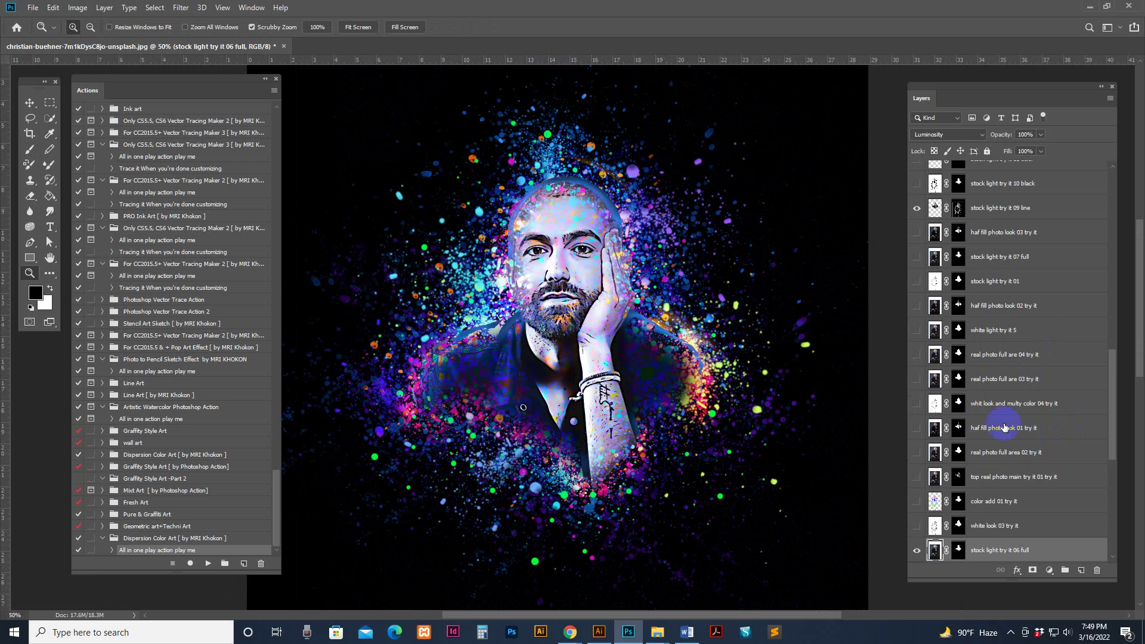
{"action": "scroll", "coordinate": [978, 424], "scroll_direction": "down", "scroll_amount": 5}
{"action": "left_click", "coordinate": [916, 331]}
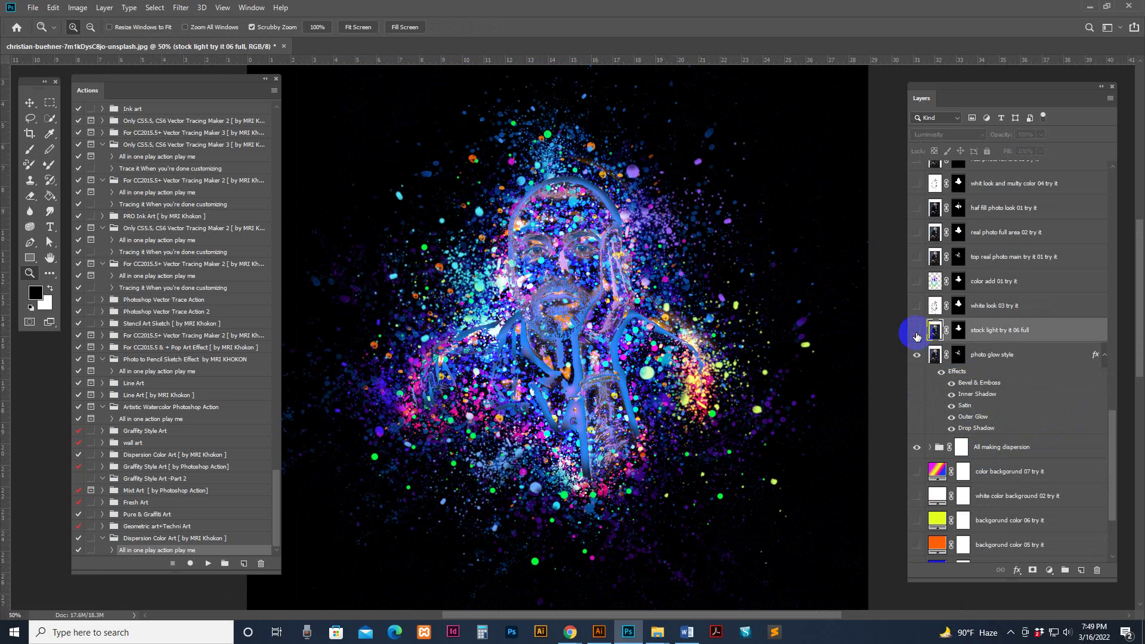
{"action": "left_click", "coordinate": [916, 332]}
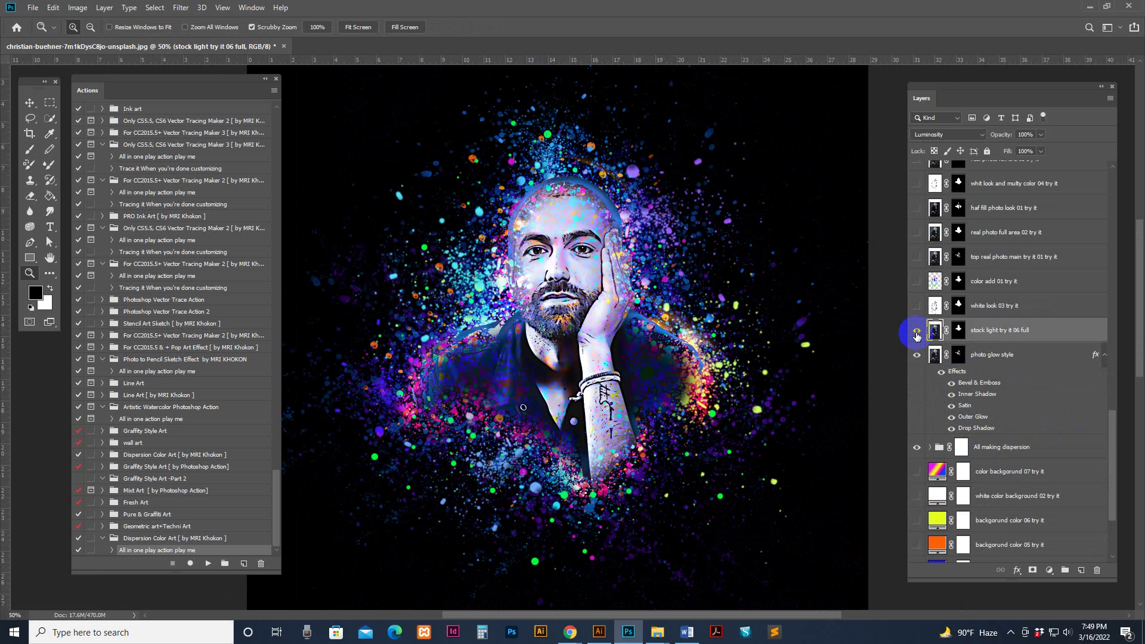
{"action": "left_click", "coordinate": [916, 334]}
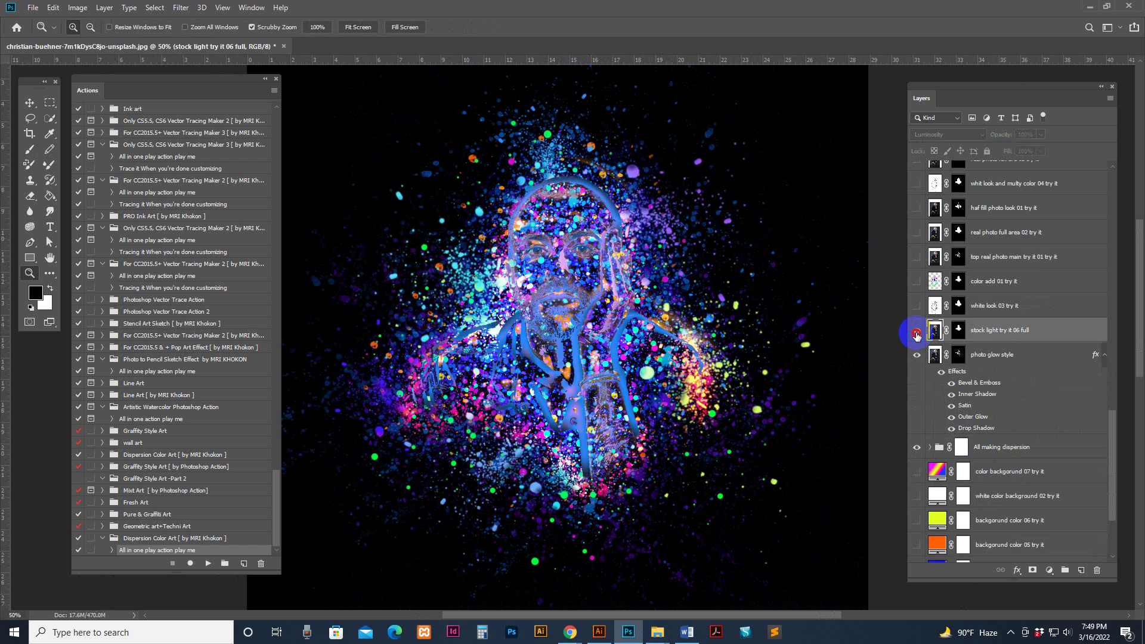
{"action": "left_click", "coordinate": [916, 334]}
Compare the portrait with and without the "stock light try it 09 line" layer.
{"action": "scroll", "coordinate": [1010, 312], "scroll_direction": "up", "scroll_amount": 5}
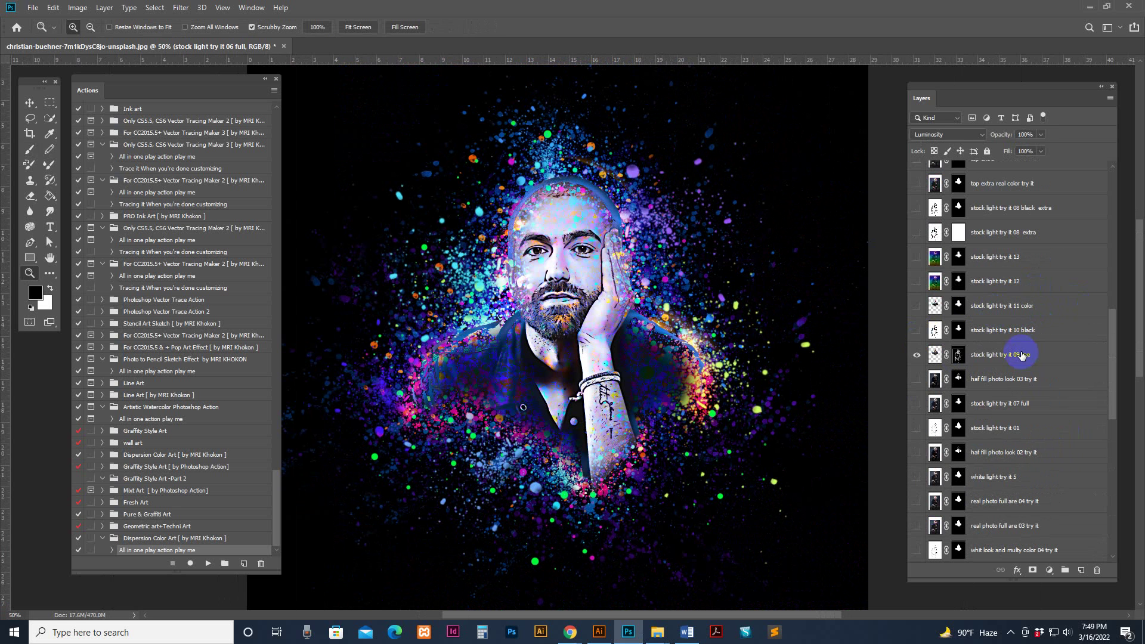
{"action": "left_click", "coordinate": [905, 356]}
{"action": "left_click", "coordinate": [917, 356]}
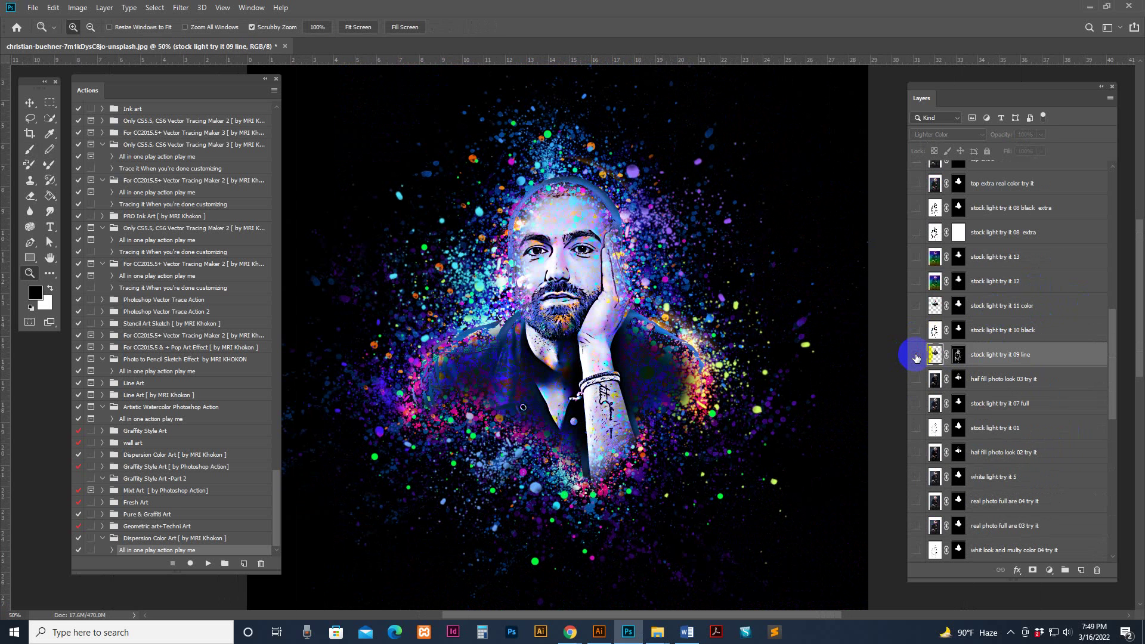
{"action": "left_click", "coordinate": [916, 355]}
{"action": "scroll", "coordinate": [1007, 298], "scroll_direction": "up", "scroll_amount": 3}
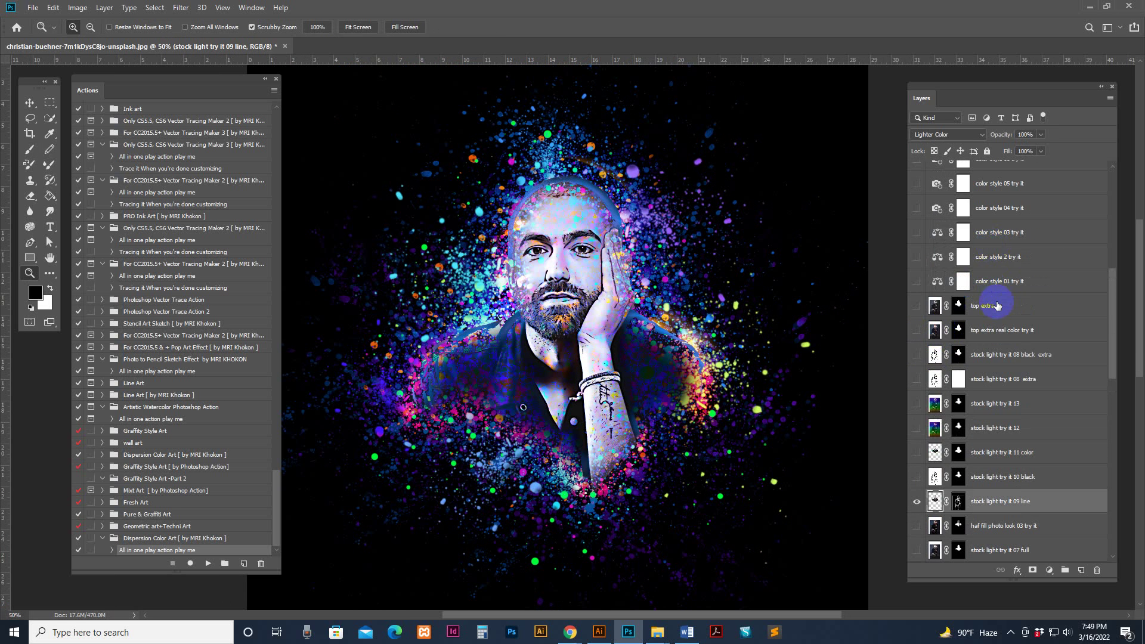
Preview the "color background 07", "white color background 02" and "background color 06" layers one at a time, hiding each again.
{"action": "scroll", "coordinate": [1004, 412], "scroll_direction": "down", "scroll_amount": 8}
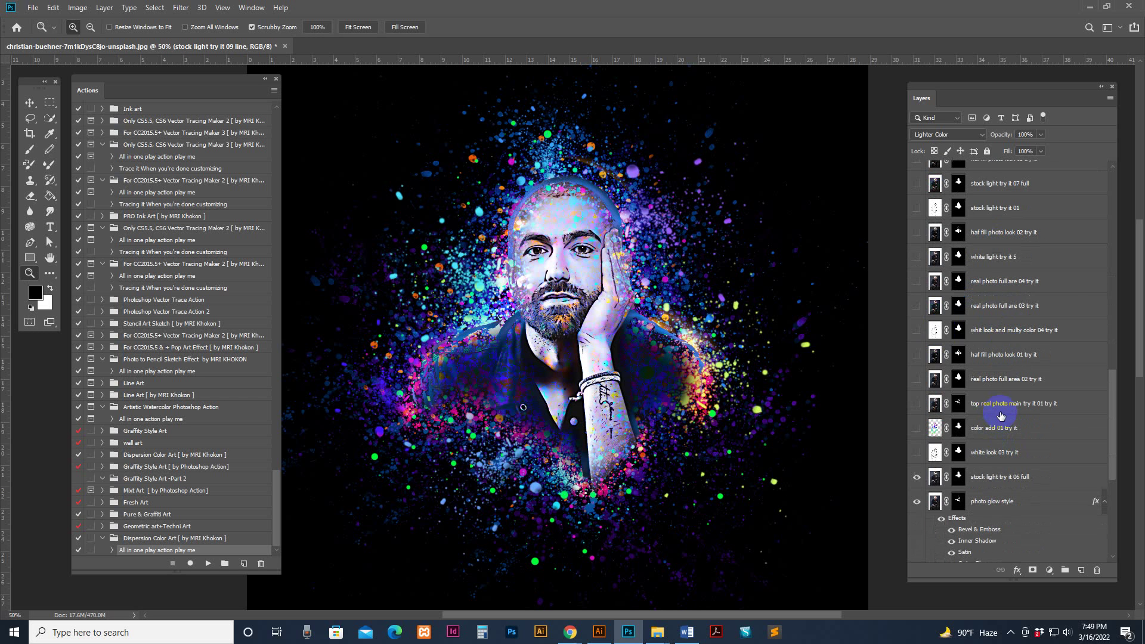
{"action": "scroll", "coordinate": [1013, 418], "scroll_direction": "down", "scroll_amount": 4}
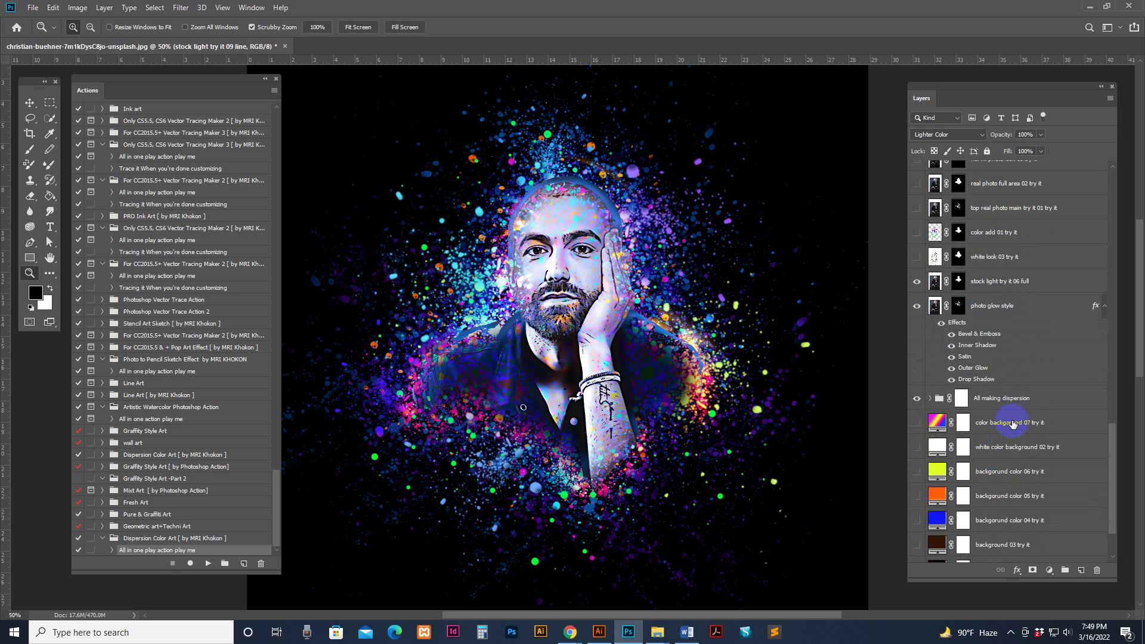
{"action": "left_click", "coordinate": [1026, 425]}
{"action": "left_click", "coordinate": [916, 423]}
{"action": "left_click", "coordinate": [914, 424]}
{"action": "left_click", "coordinate": [915, 447]}
{"action": "left_click", "coordinate": [915, 448]}
{"action": "left_click", "coordinate": [915, 472]}
{"action": "left_click", "coordinate": [916, 472]}
Compare the image with and without the "All making dispersion" group.
{"action": "left_click", "coordinate": [1013, 398]}
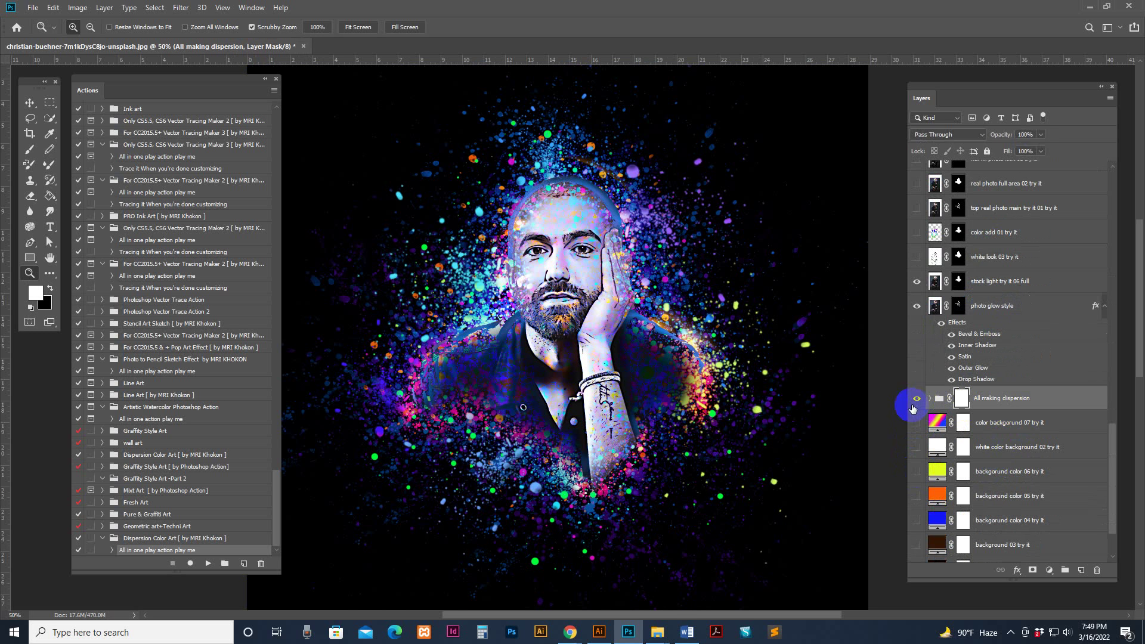
{"action": "left_click", "coordinate": [918, 399]}
{"action": "left_click", "coordinate": [917, 400]}
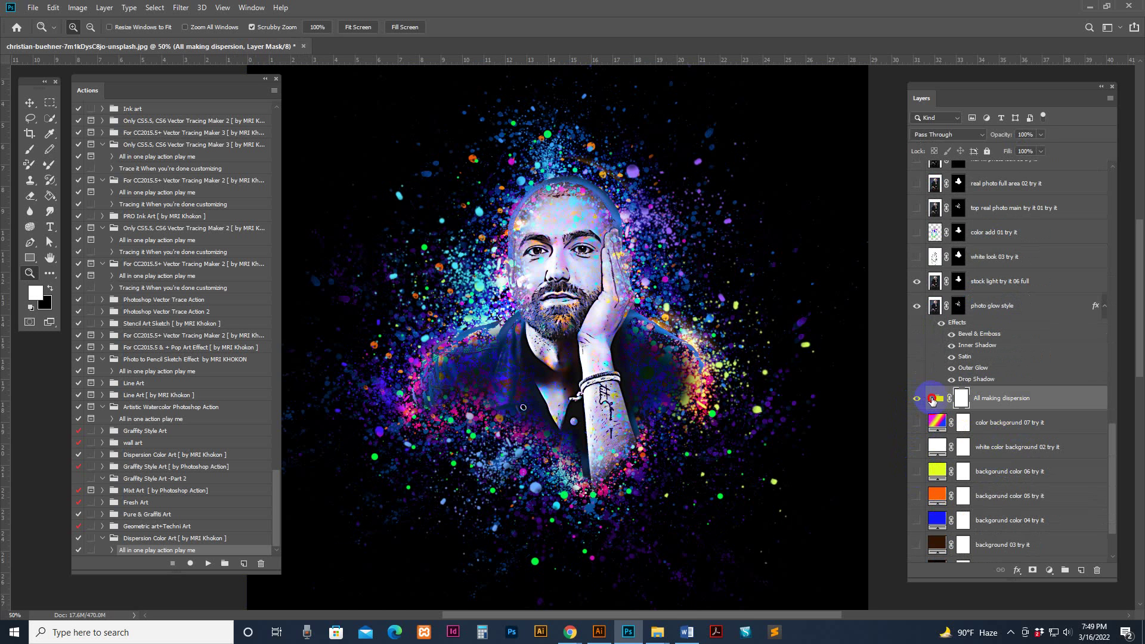
Set the Color Fill 4 layer in the "All making dispersion" group to pink f82fe3, and collapse the group.
{"action": "left_click", "coordinate": [929, 398]}
{"action": "scroll", "coordinate": [984, 418], "scroll_direction": "down", "scroll_amount": 4}
{"action": "scroll", "coordinate": [1008, 429], "scroll_direction": "down", "scroll_amount": 1}
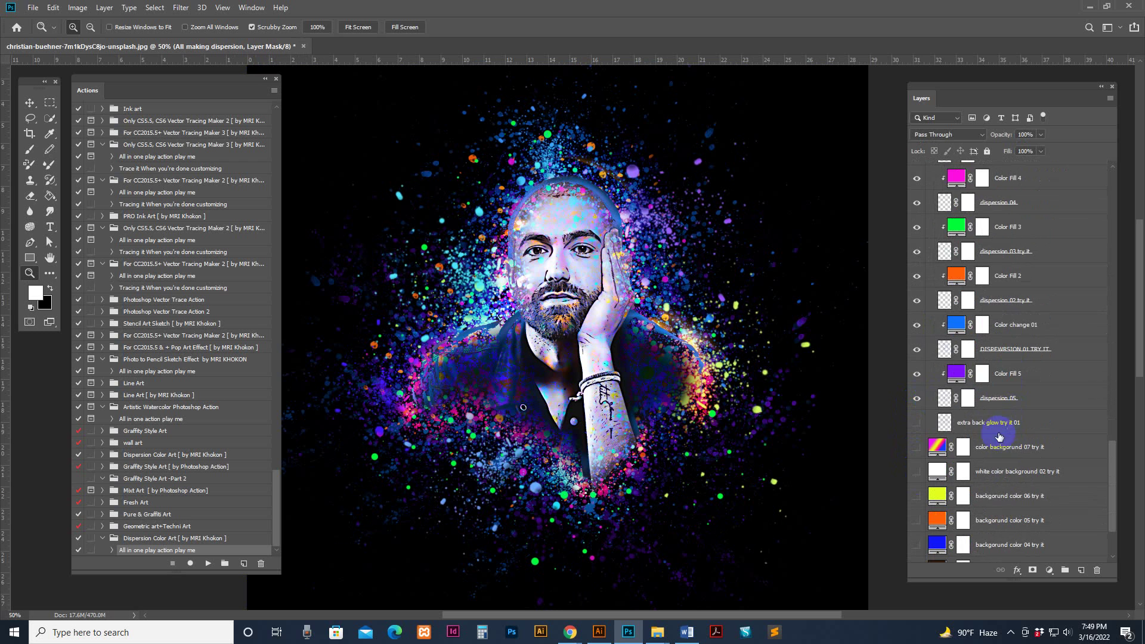
{"action": "scroll", "coordinate": [1002, 439], "scroll_direction": "up", "scroll_amount": 4}
{"action": "double_click", "coordinate": [957, 275]}
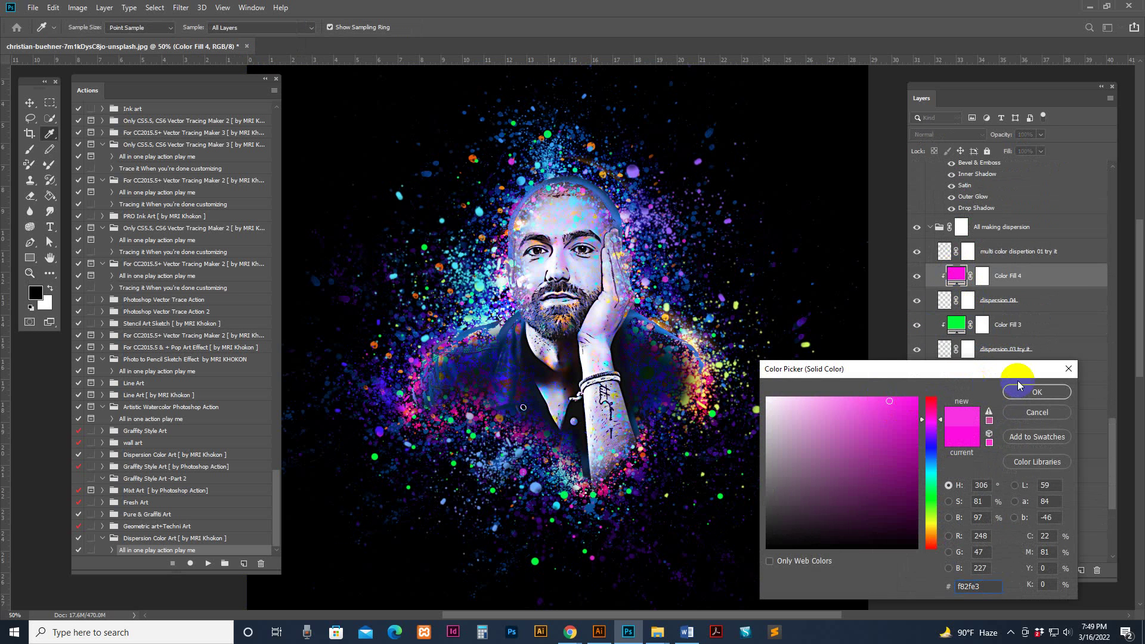
{"action": "left_click", "coordinate": [1039, 391]}
{"action": "left_click", "coordinate": [929, 227]}
Compare the portrait with and without the "photo glow style" layer and its effects.
{"action": "scroll", "coordinate": [988, 357], "scroll_direction": "up", "scroll_amount": 2}
{"action": "scroll", "coordinate": [988, 358], "scroll_direction": "up", "scroll_amount": 1}
{"action": "left_click", "coordinate": [1016, 311]}
{"action": "left_click", "coordinate": [916, 311]}
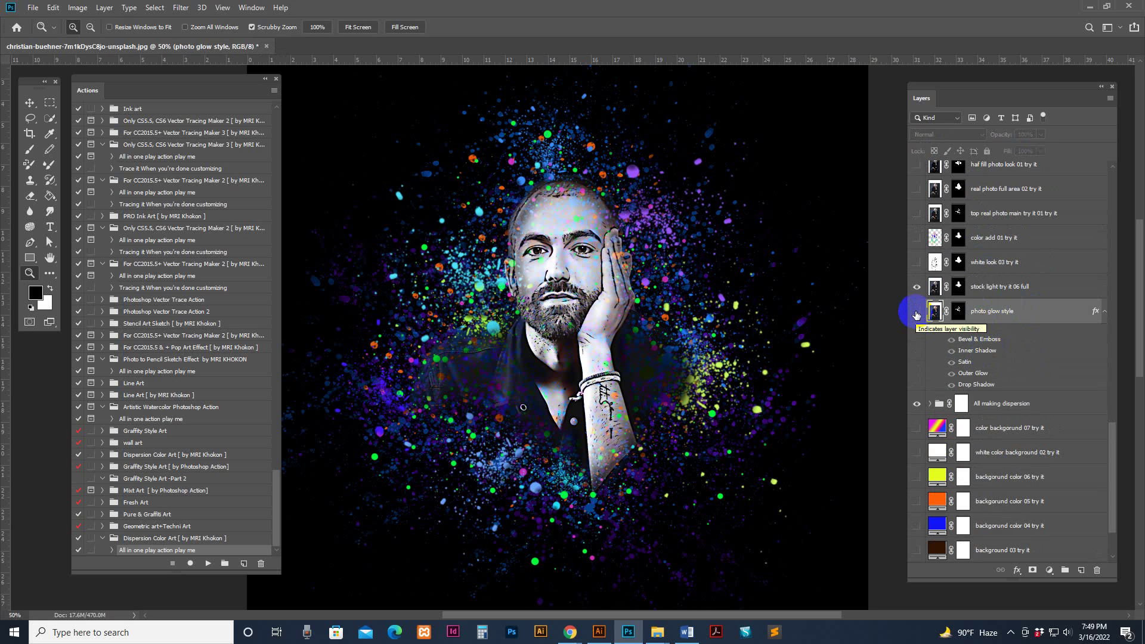
{"action": "left_click", "coordinate": [916, 311]}
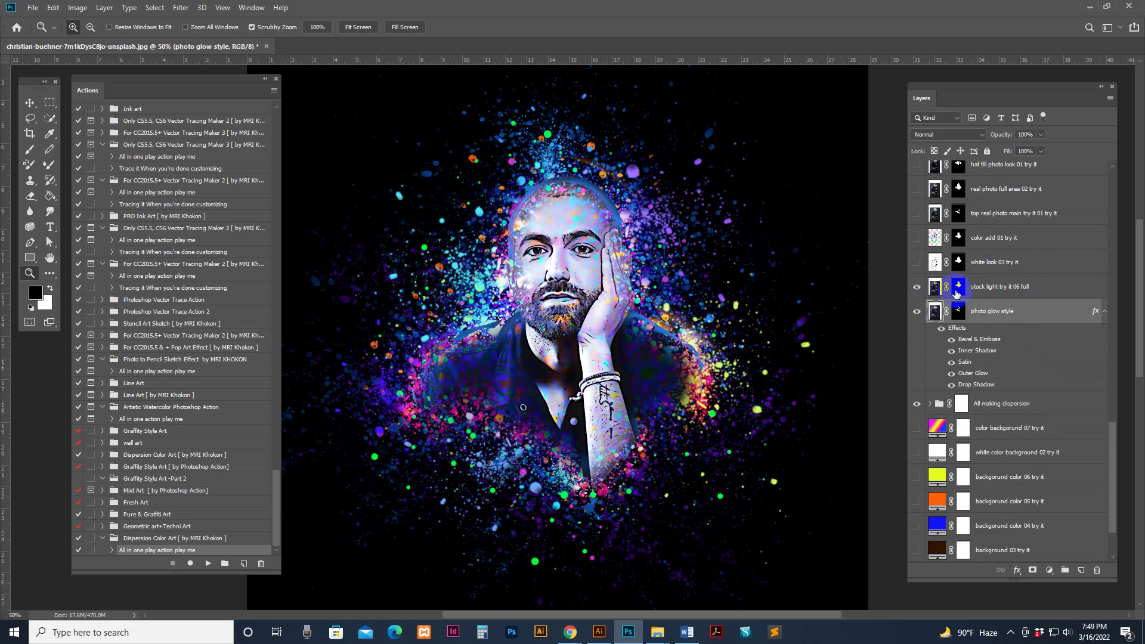
{"action": "left_click", "coordinate": [1010, 291]}
{"action": "left_click", "coordinate": [916, 313]}
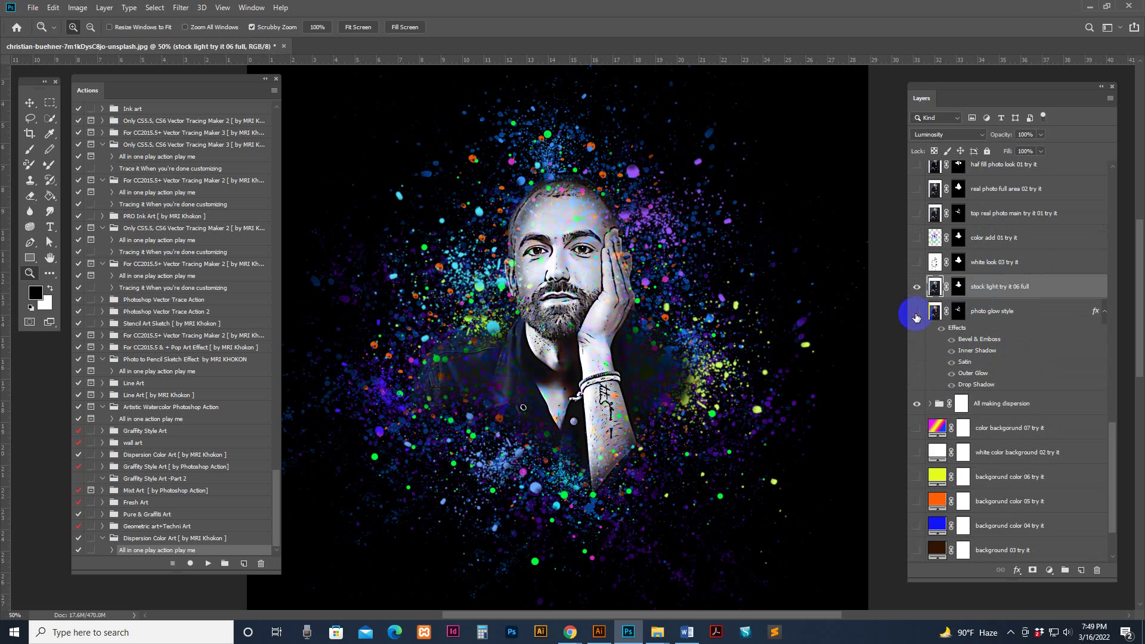
{"action": "left_click", "coordinate": [917, 313]}
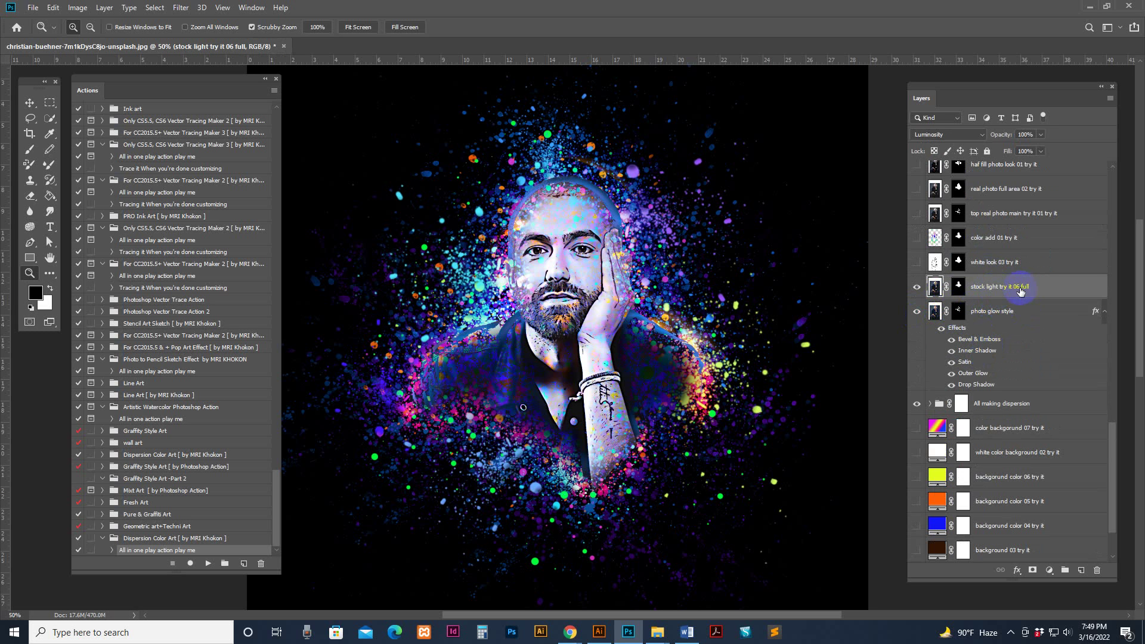
Show the "white look 03 try it" layer and hide the "stock light try it 06 full" layer.
{"action": "left_click", "coordinate": [1020, 263]}
{"action": "left_click", "coordinate": [916, 287]}
{"action": "left_click", "coordinate": [916, 288]}
{"action": "left_click", "coordinate": [917, 263]}
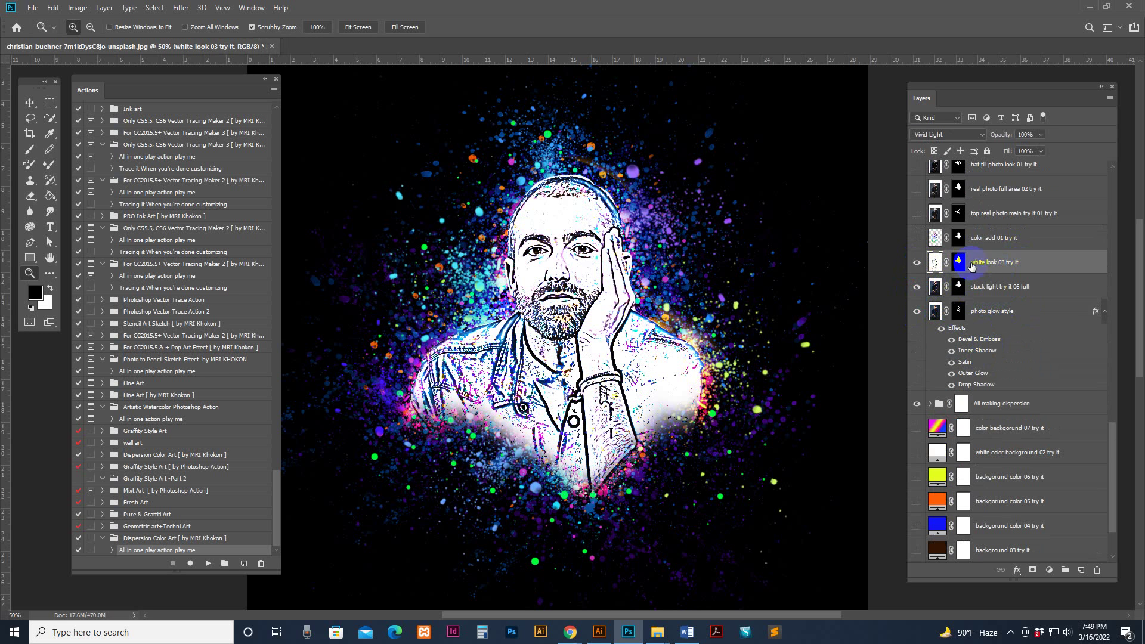
{"action": "left_click", "coordinate": [916, 288]}
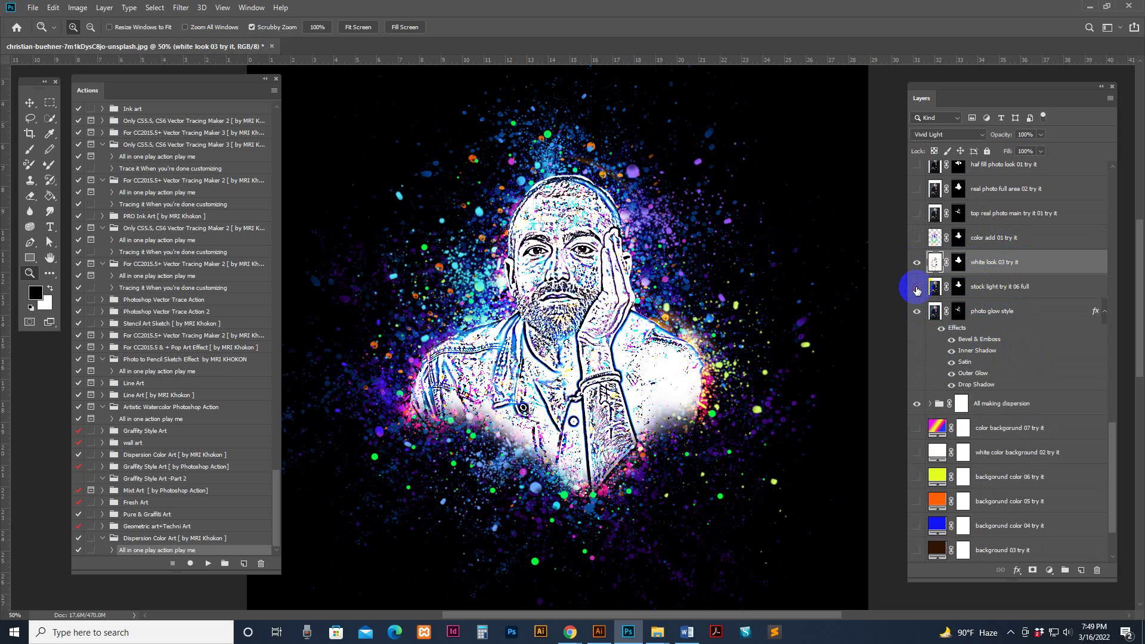
Hide the "white look 03 try it" layer and show the "stock light try it 06 full" layer.
{"action": "left_click", "coordinate": [916, 288]}
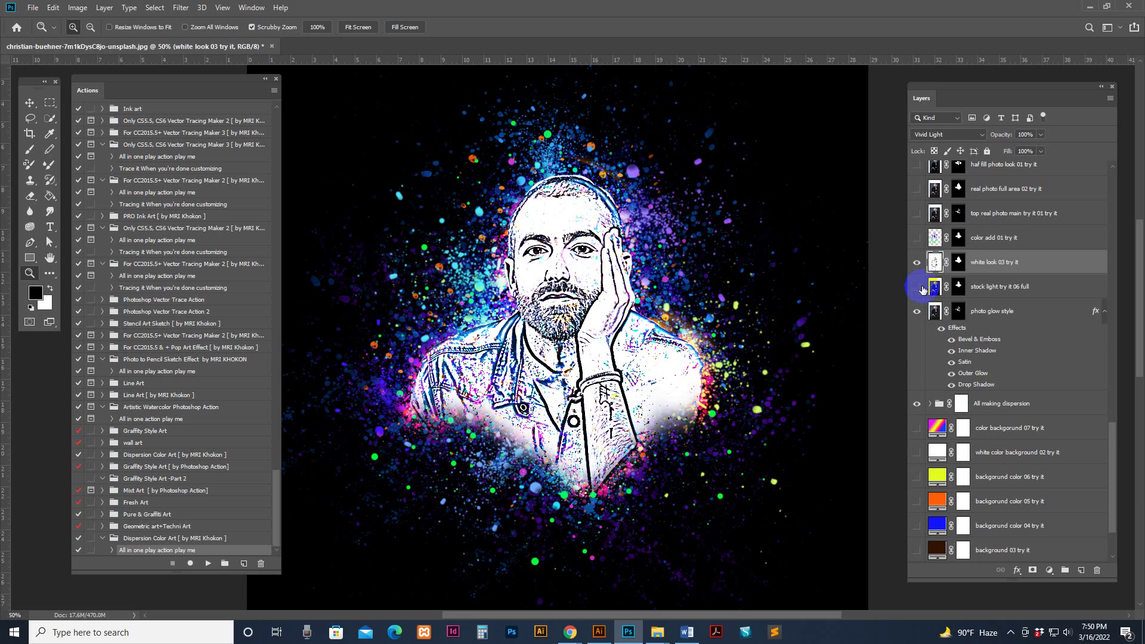
{"action": "left_click", "coordinate": [588, 316]}
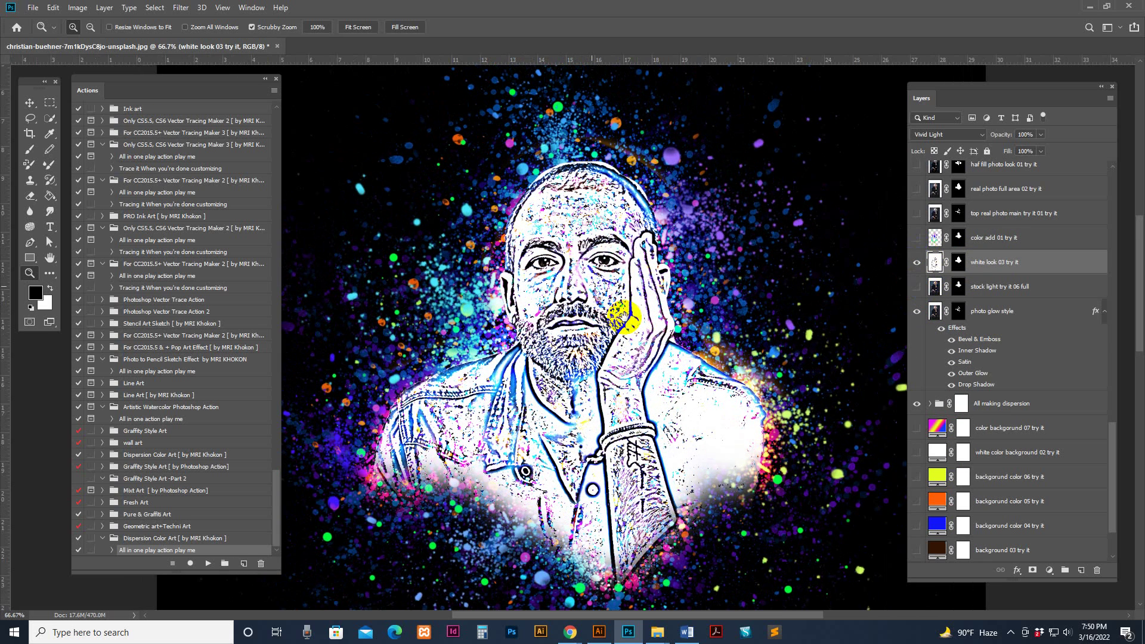
{"action": "left_click", "coordinate": [916, 262]}
{"action": "left_click", "coordinate": [917, 287]}
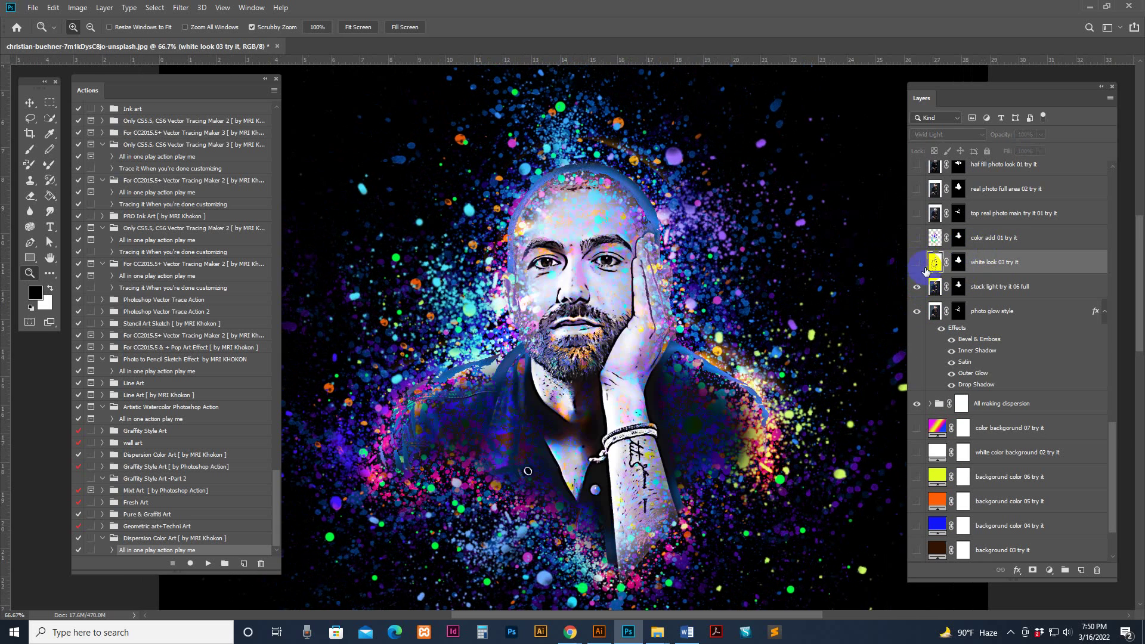
Show the "color add 01 try it" layer and compare the portrait with and without it.
{"action": "left_click", "coordinate": [934, 237]}
{"action": "left_click", "coordinate": [917, 238]}
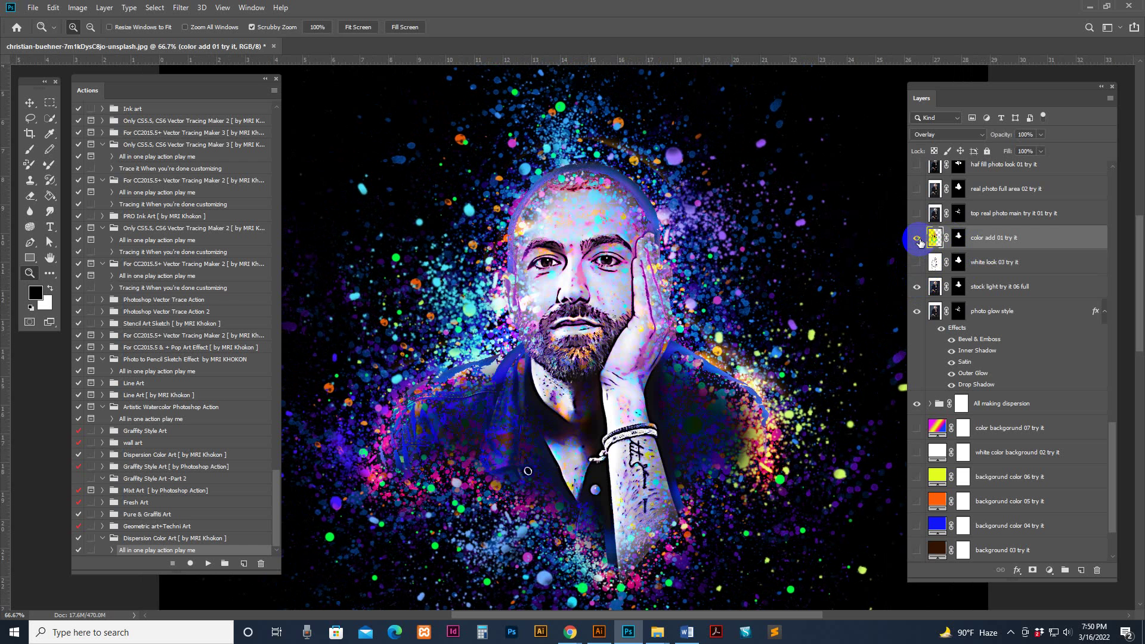
{"action": "left_click", "coordinate": [917, 287]}
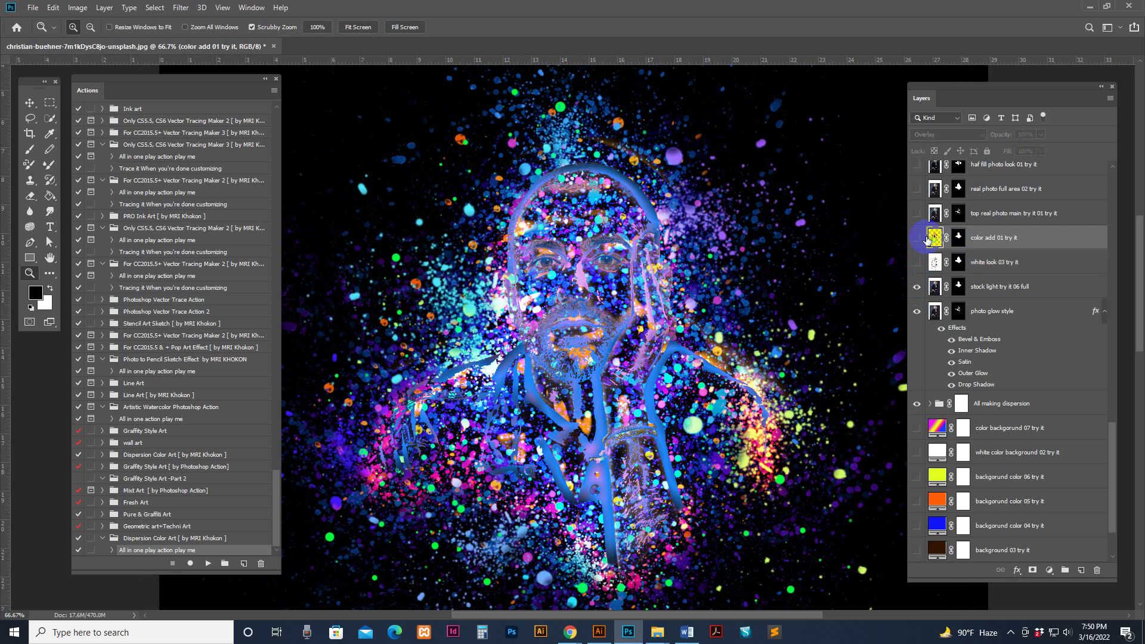
{"action": "left_click", "coordinate": [917, 237]}
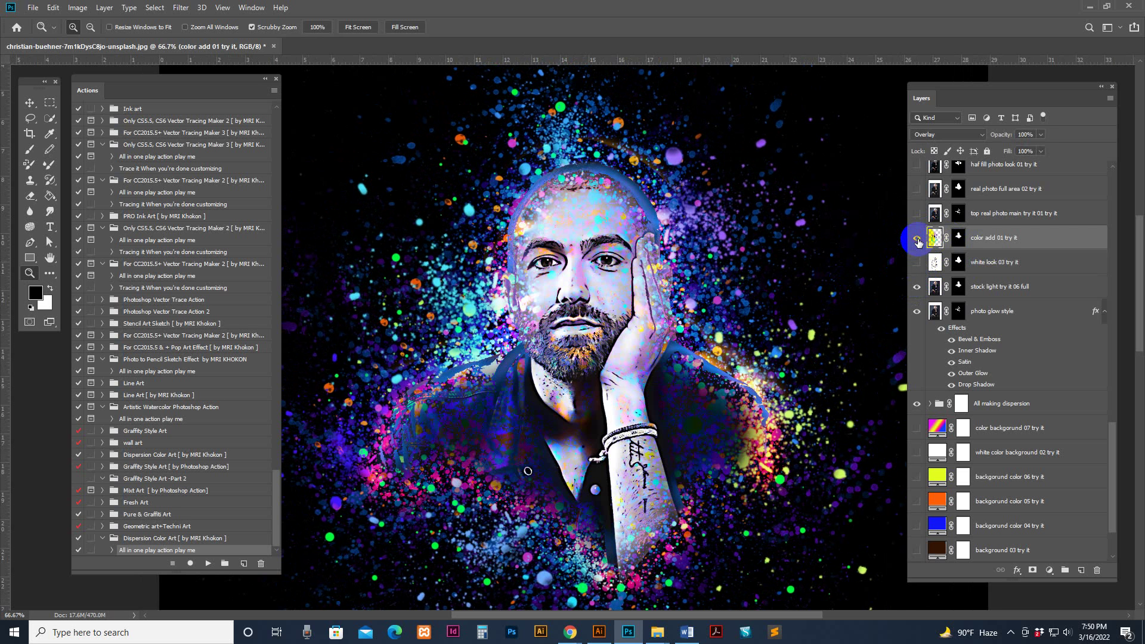
Show the "top real photo main try it 01 try it" layer and compare the portrait with and without it.
{"action": "left_click", "coordinate": [916, 216]}
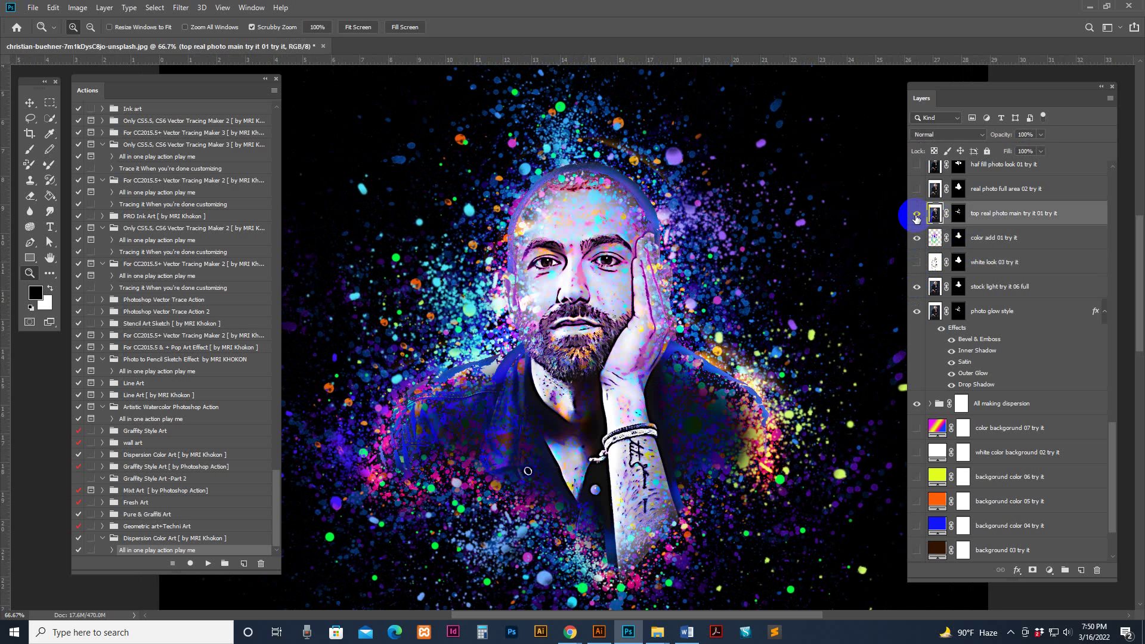
{"action": "left_click", "coordinate": [917, 216]}
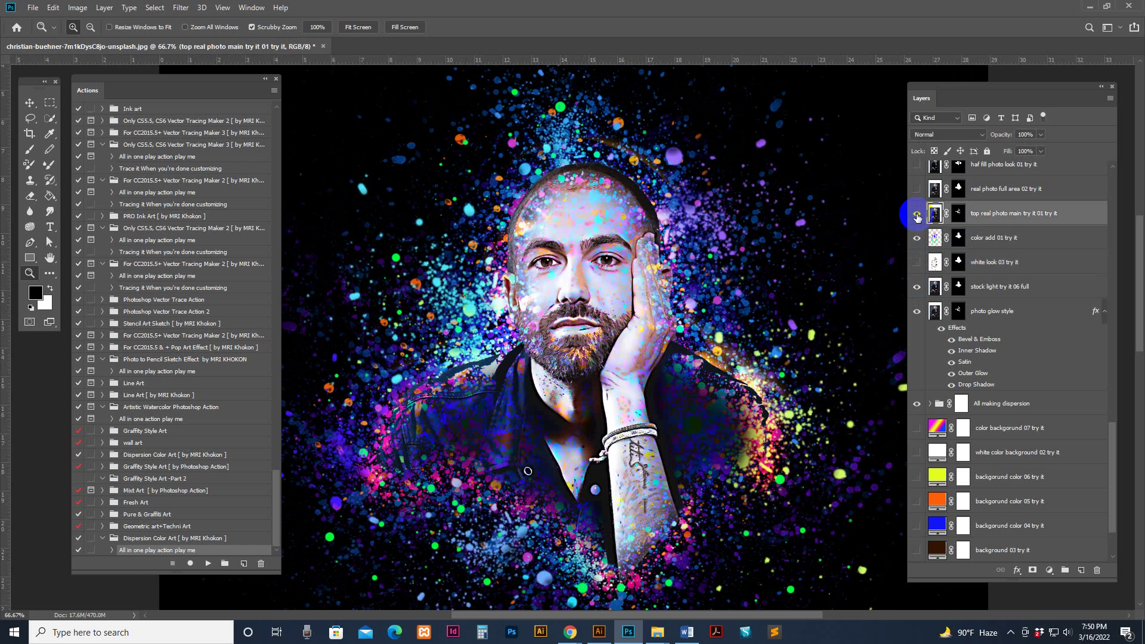
{"action": "left_click", "coordinate": [934, 215]}
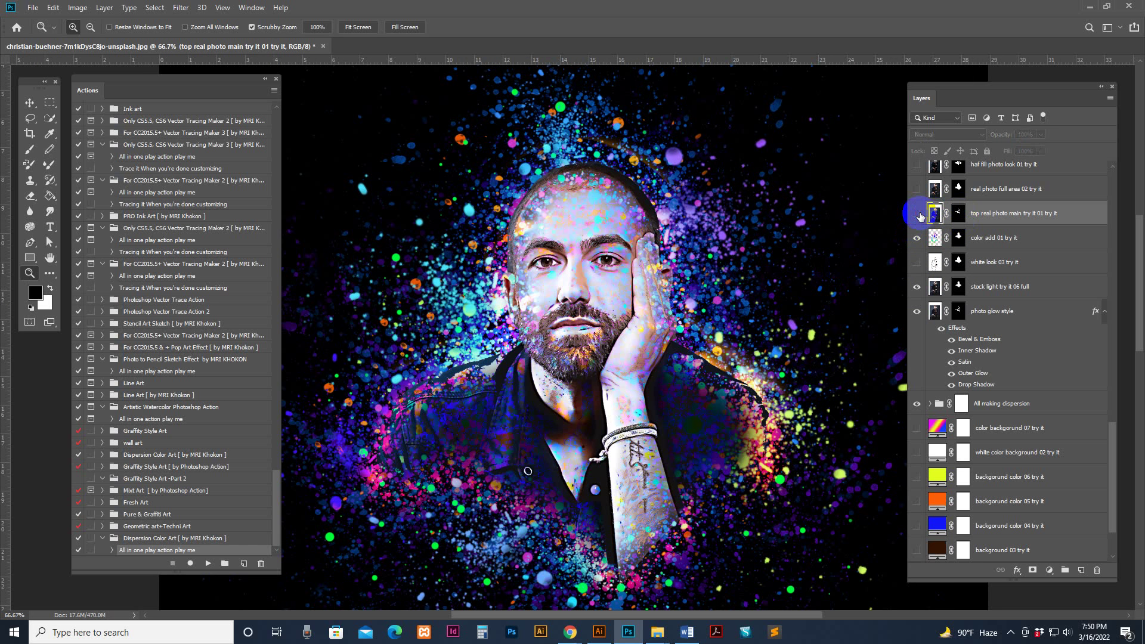
{"action": "left_click", "coordinate": [918, 214]}
{"action": "left_click", "coordinate": [917, 214]}
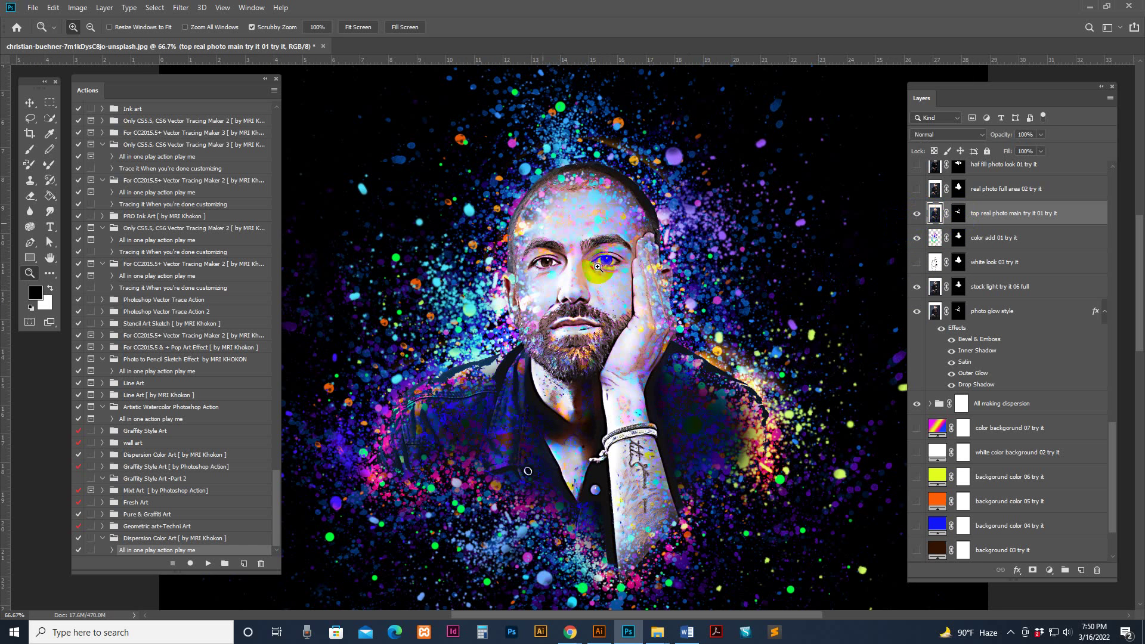
Paint white over the face and forehead on the mask of the "top real photo main try it 01 try it" layer, adjusting the brush size.
{"action": "left_click", "coordinate": [958, 214]}
{"action": "key", "text": "x"}
{"action": "left_click", "coordinate": [30, 149]}
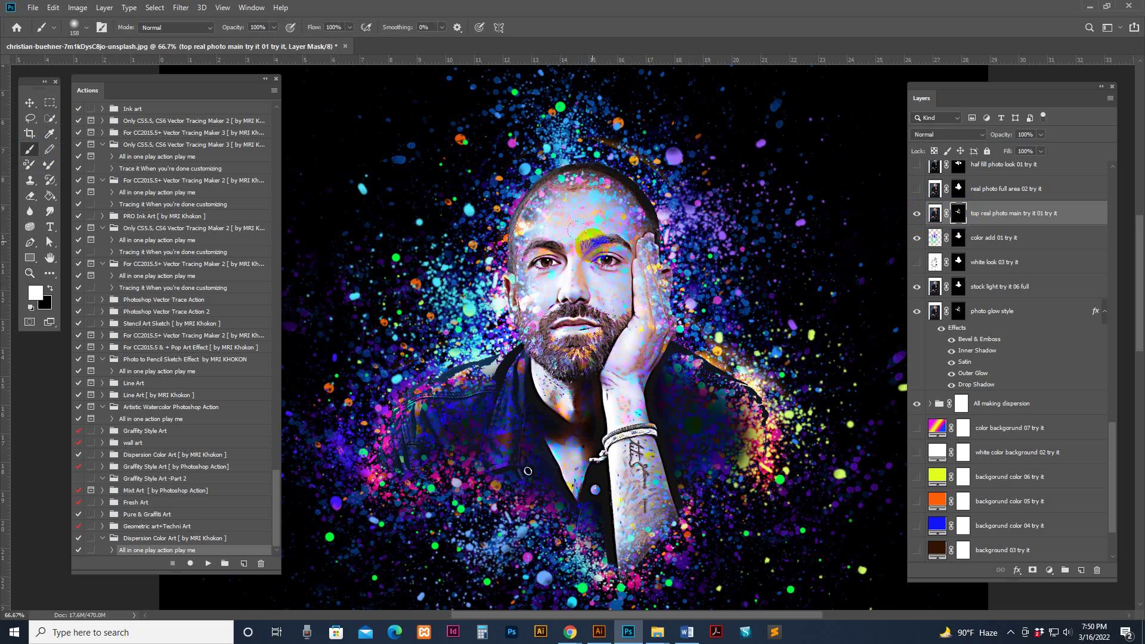
{"action": "left_click_drag", "start_coordinate": [561, 275], "coordinate": [545, 264]}
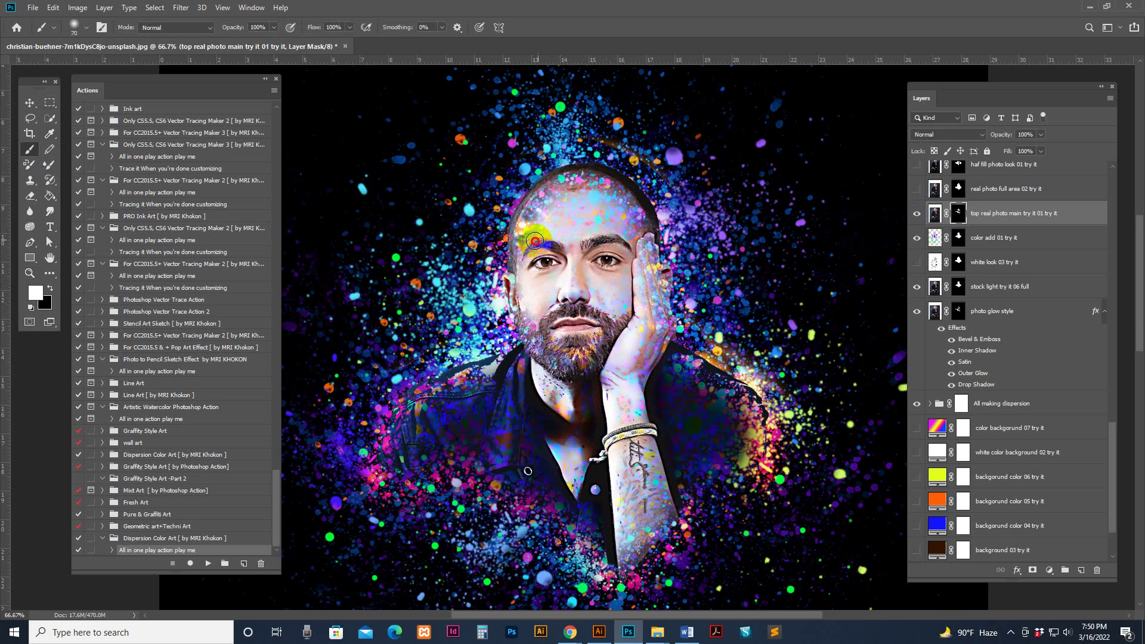
{"action": "key", "text": "bracketleft"}
{"action": "key", "text": "bracketright"}
{"action": "key", "text": "bracketright"}
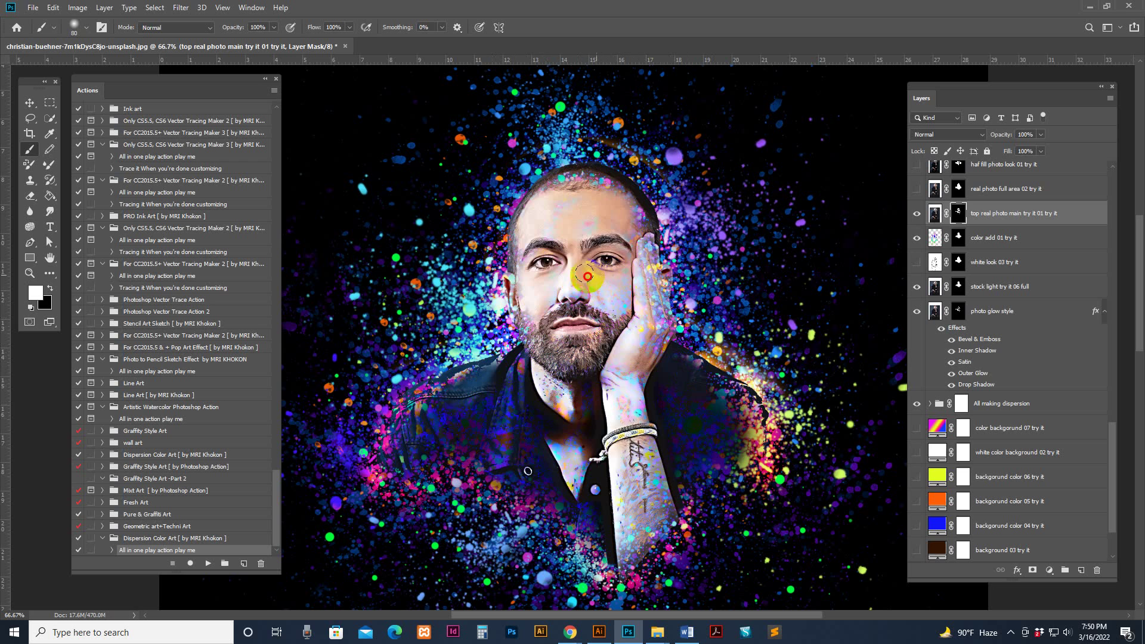
Hide the "top real photo main try it 01 try it" layer and preview "real photo full area 02 try it" and "haf fill photo look 01 try it".
{"action": "scroll", "coordinate": [949, 286], "scroll_direction": "up", "scroll_amount": 3}
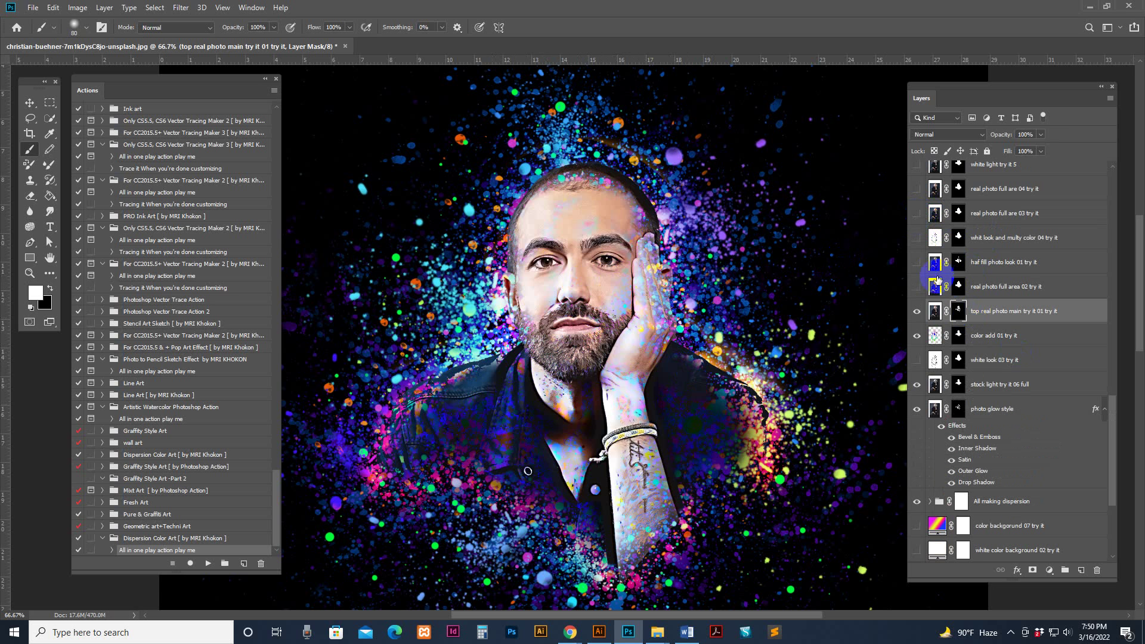
{"action": "left_click", "coordinate": [916, 311]}
{"action": "left_click", "coordinate": [917, 287]}
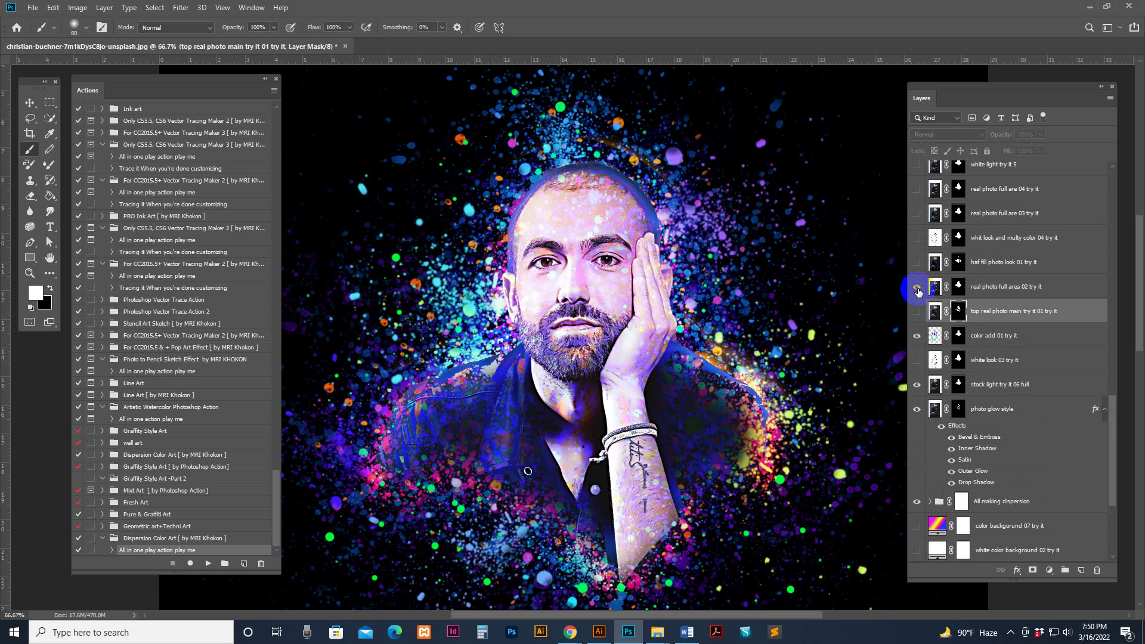
{"action": "left_click", "coordinate": [917, 287]}
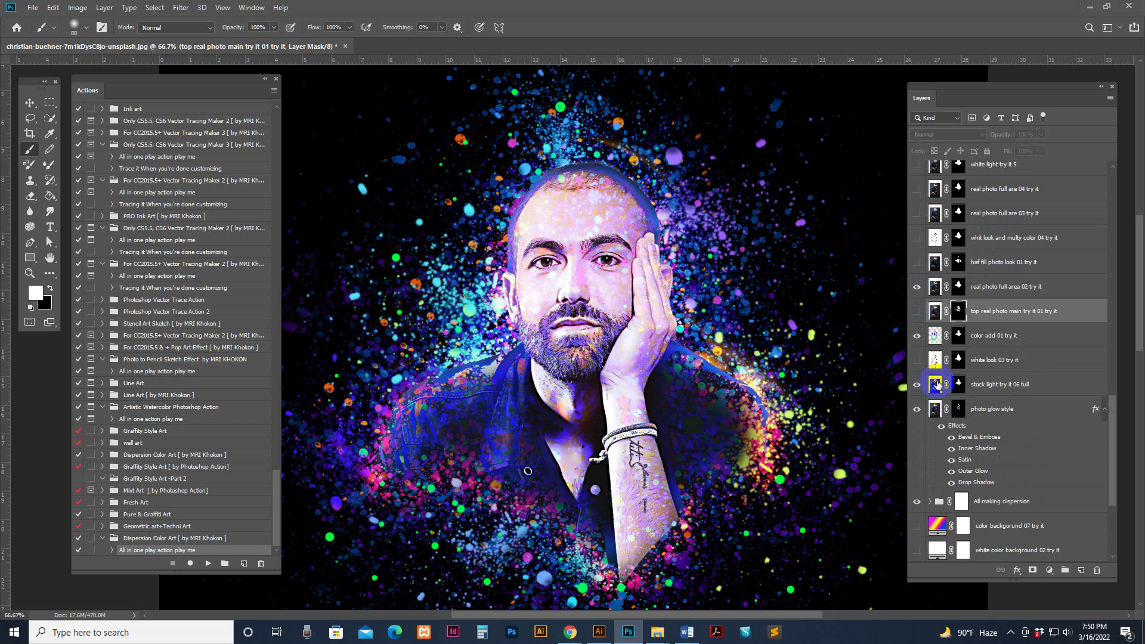
{"action": "left_click", "coordinate": [918, 265]}
{"action": "left_click", "coordinate": [917, 262]}
Show the "whit look and multy color 04 try it" layer and briefly preview "real photo full are 03 try it" in its place.
{"action": "left_click", "coordinate": [917, 238]}
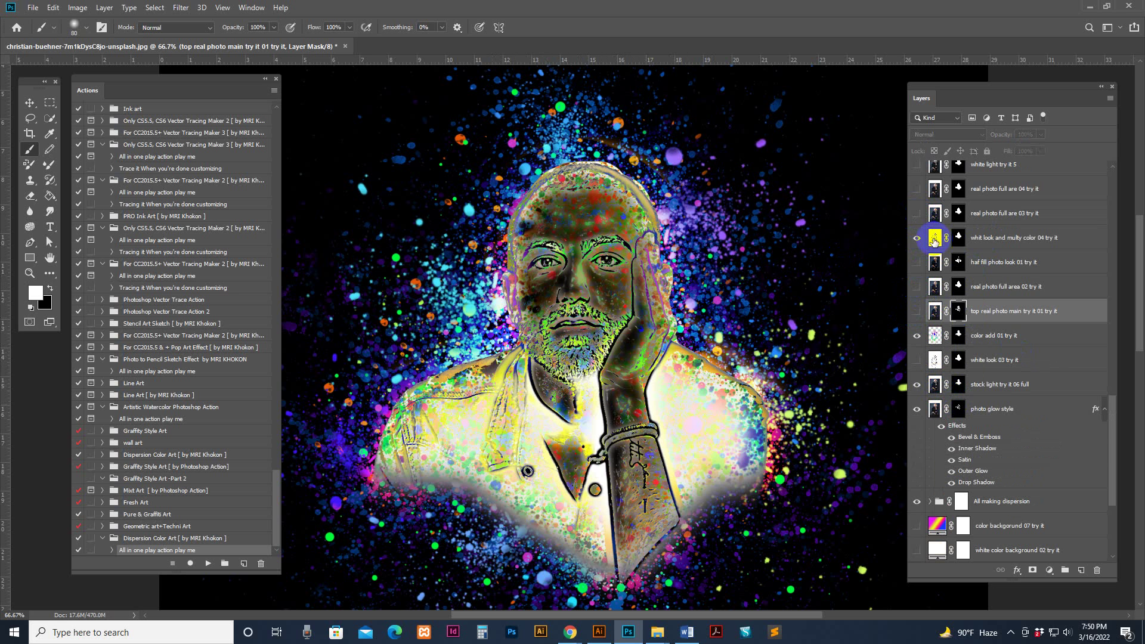
{"action": "left_click", "coordinate": [918, 242]}
{"action": "left_click", "coordinate": [918, 213]}
{"action": "left_click", "coordinate": [919, 213]}
{"action": "left_click", "coordinate": [915, 240]}
Show the "white color background 02 try it" layer and hide the "color add 01 try it" and "stock light try it 06 full" layers.
{"action": "left_click", "coordinate": [919, 551]}
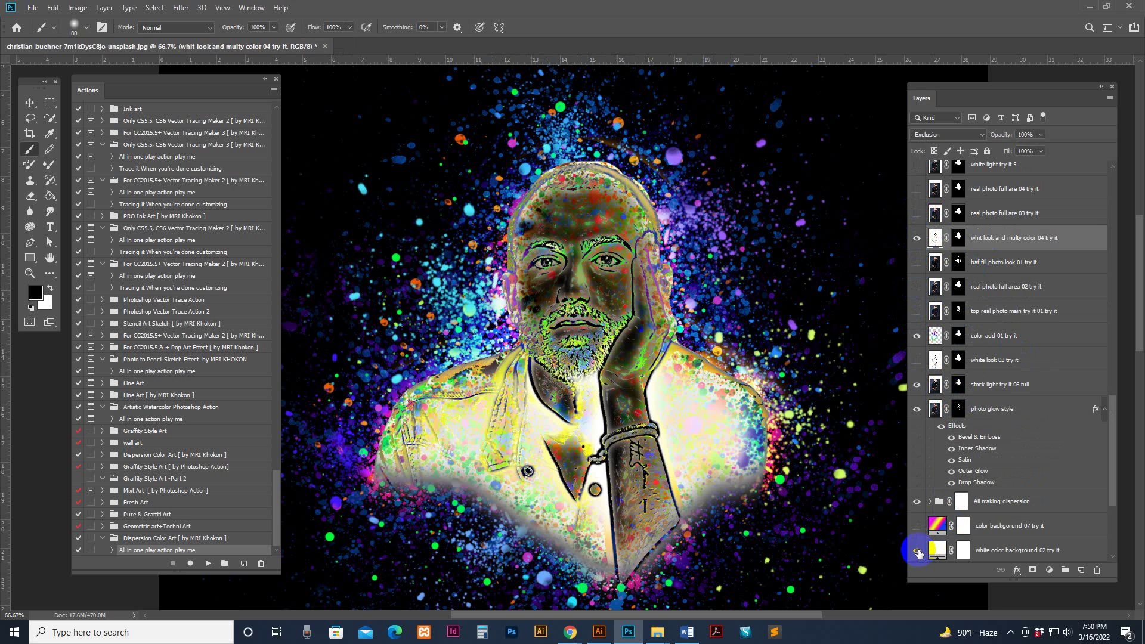
{"action": "left_click", "coordinate": [918, 551]}
{"action": "left_click", "coordinate": [917, 335]}
{"action": "left_click", "coordinate": [917, 384]}
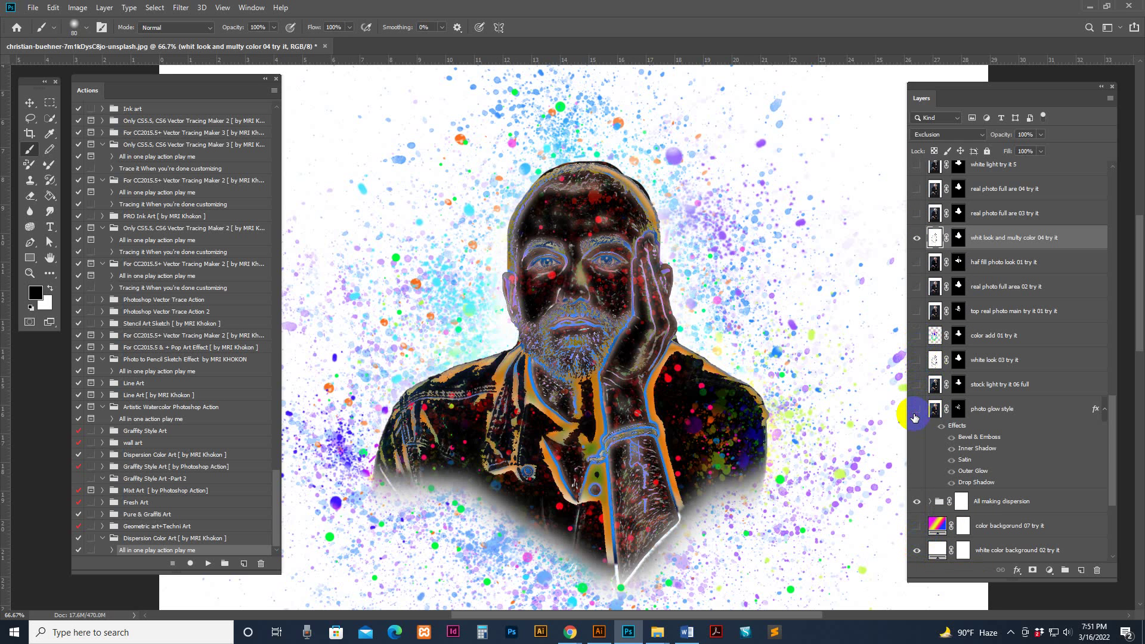
Compare the portrait with and without "photo glow style", and show the "real photo full are 03 try it" layer.
{"action": "left_click", "coordinate": [917, 409]}
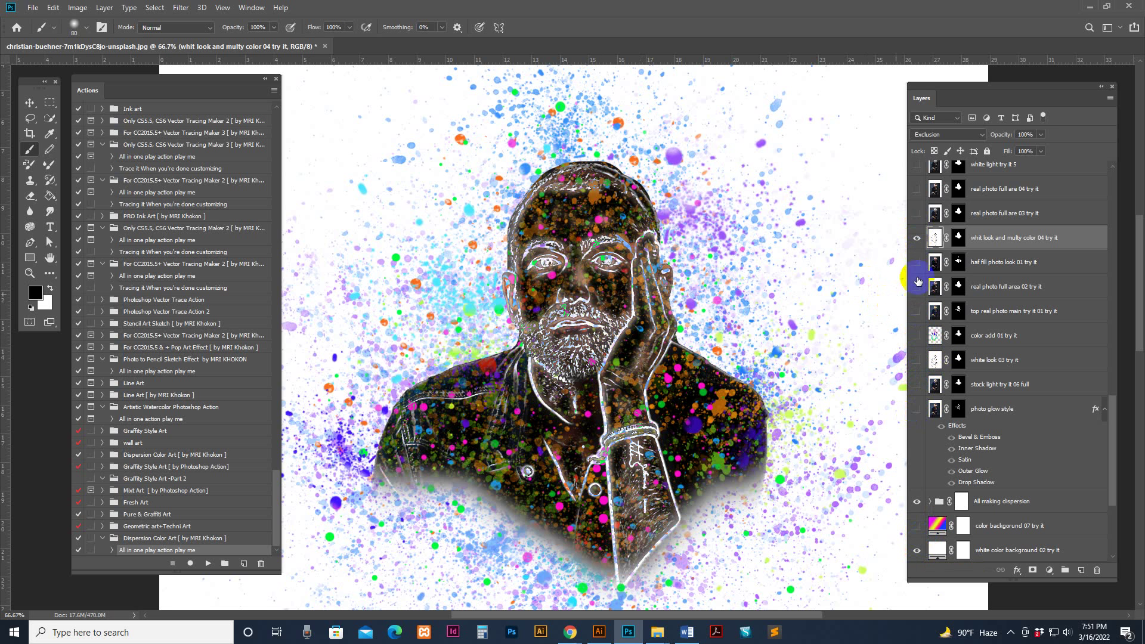
{"action": "left_click", "coordinate": [917, 409]}
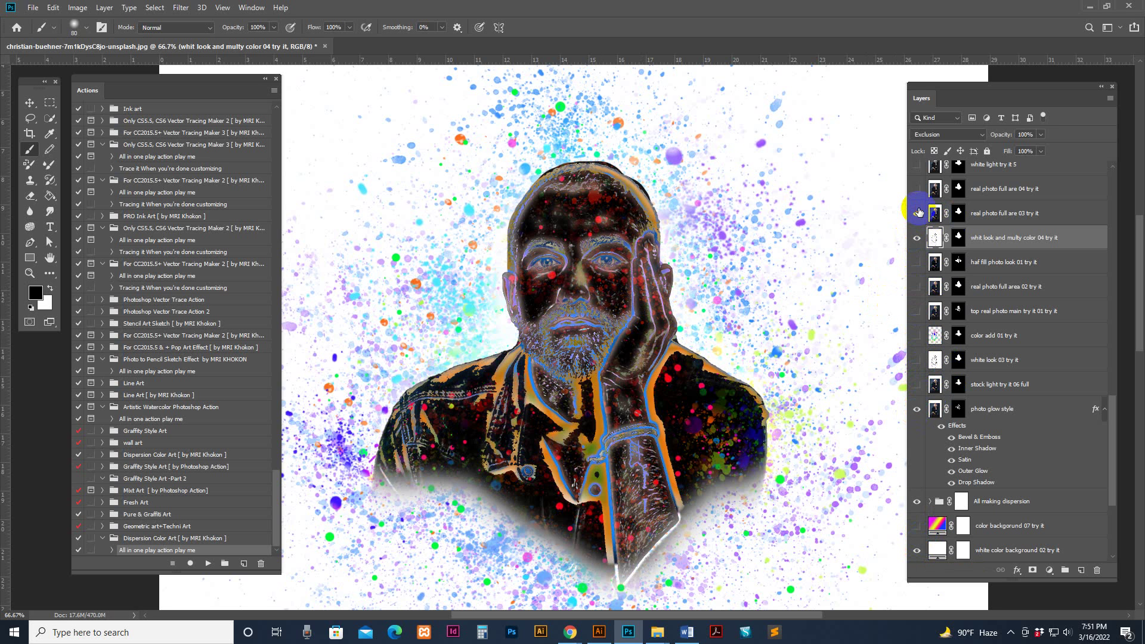
{"action": "left_click", "coordinate": [917, 213]}
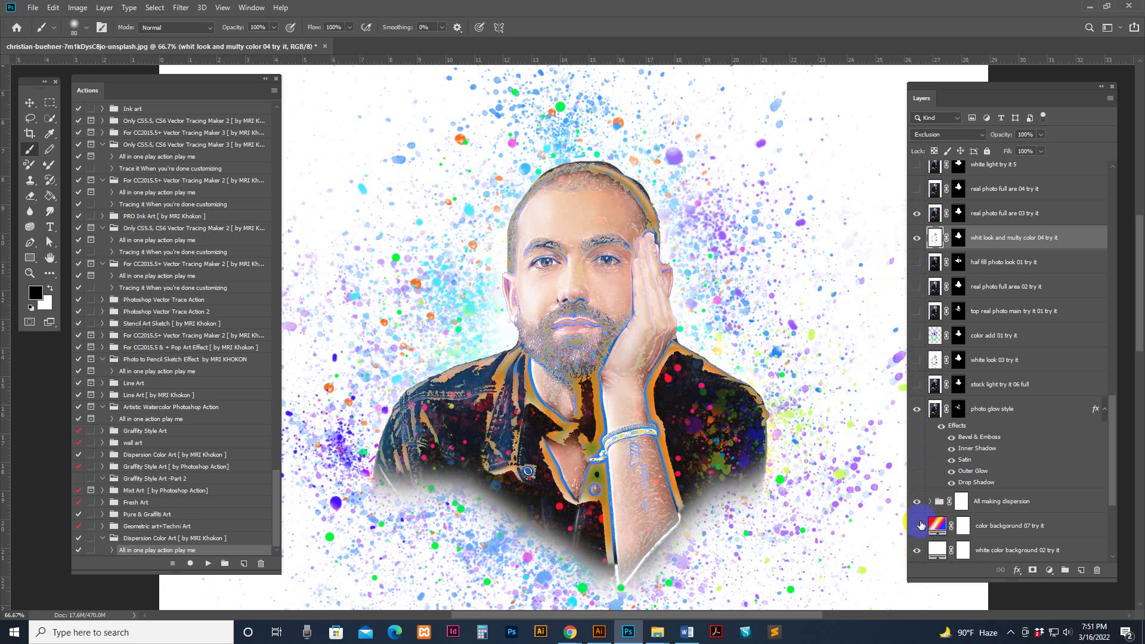
Hide the "white color background 02 try it" and "whit look and multy color 04 try it" layers.
{"action": "scroll", "coordinate": [921, 501], "scroll_direction": "down", "scroll_amount": 1}
{"action": "left_click", "coordinate": [919, 475]}
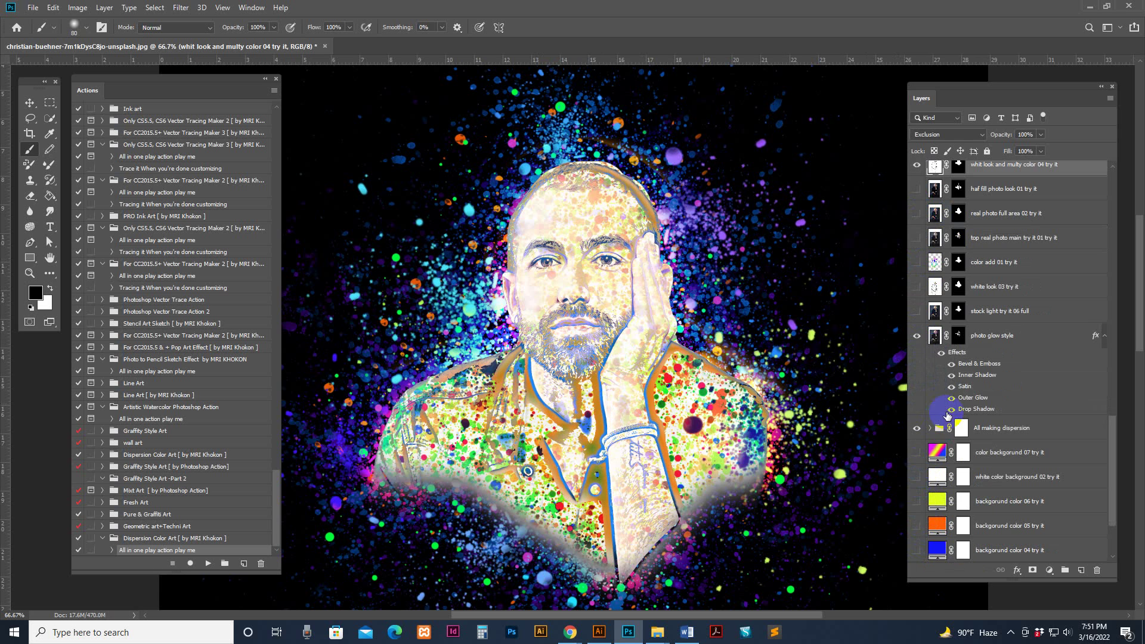
{"action": "scroll", "coordinate": [950, 401], "scroll_direction": "up", "scroll_amount": 2}
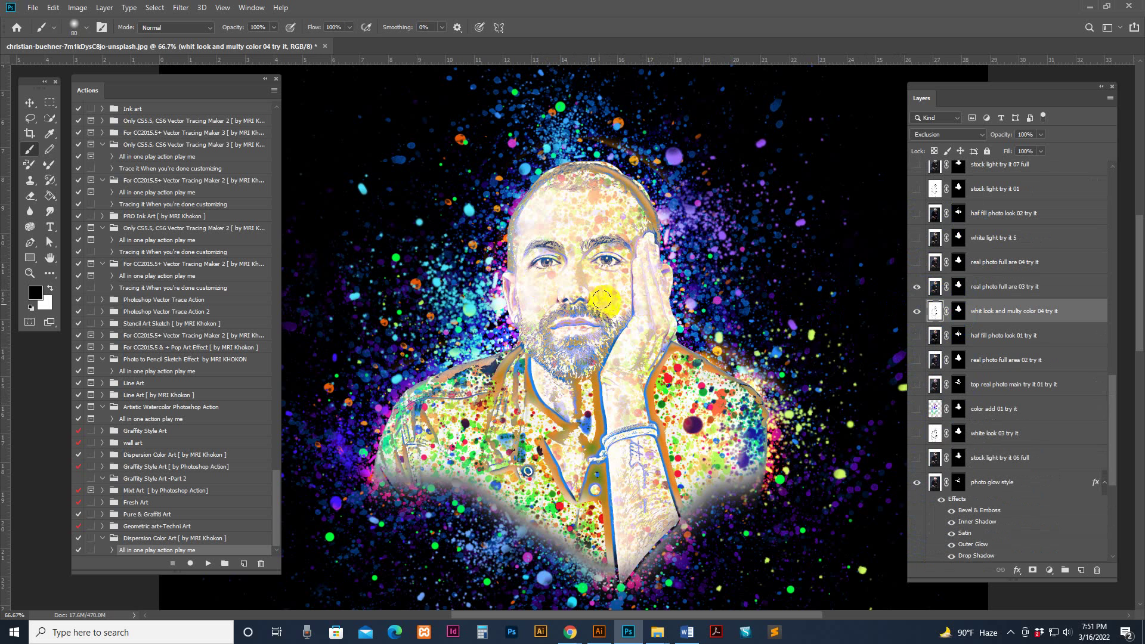
{"action": "left_click", "coordinate": [934, 288]}
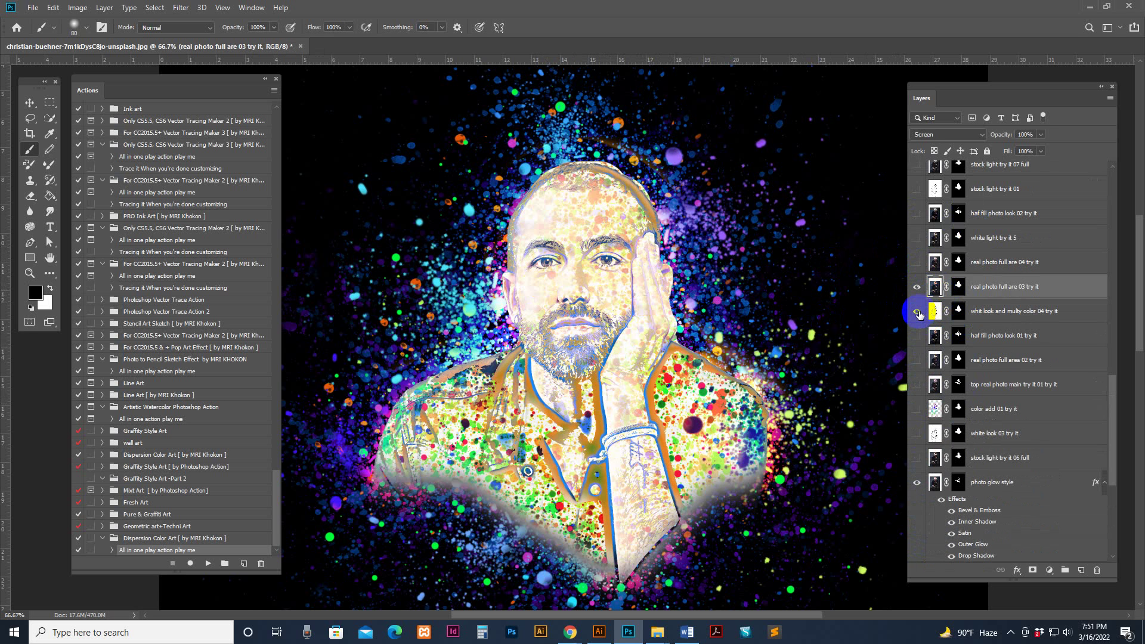
{"action": "left_click", "coordinate": [918, 311]}
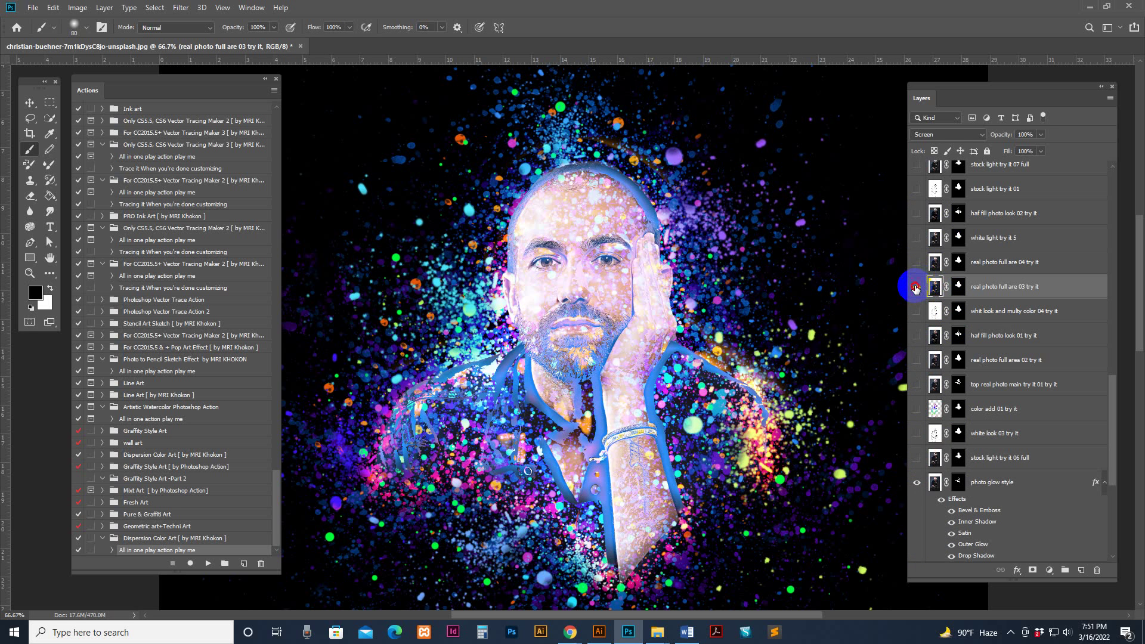
Hide the "real photo full are 03 try it" layer and preview the "real photo full are 04 try it" layer.
{"action": "left_click", "coordinate": [916, 289]}
{"action": "left_click", "coordinate": [915, 262]}
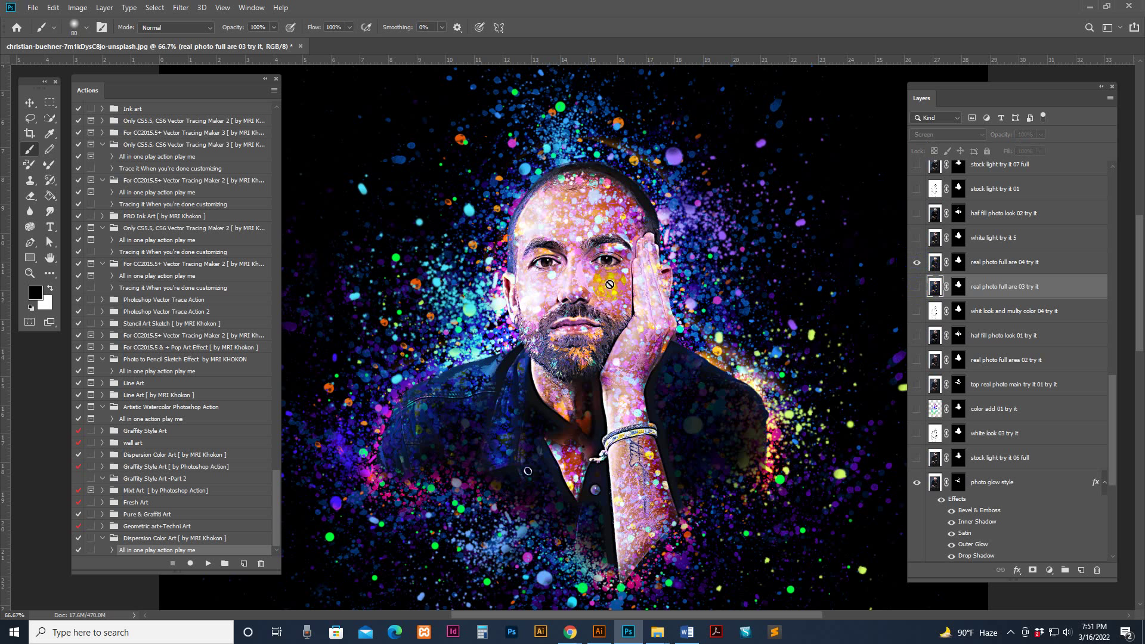
{"action": "left_click", "coordinate": [945, 286]}
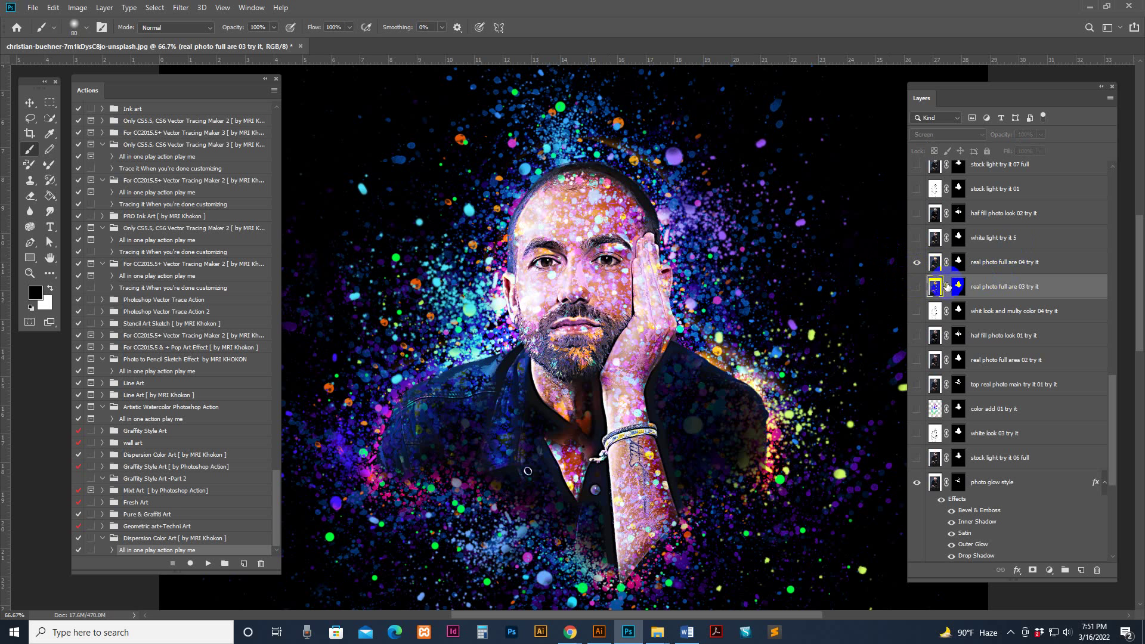
{"action": "left_click", "coordinate": [917, 263]}
Show the "white light try it 5" layer and preview it combined with the "real photo full are 04" and "real photo full are 03" layers.
{"action": "left_click", "coordinate": [917, 238]}
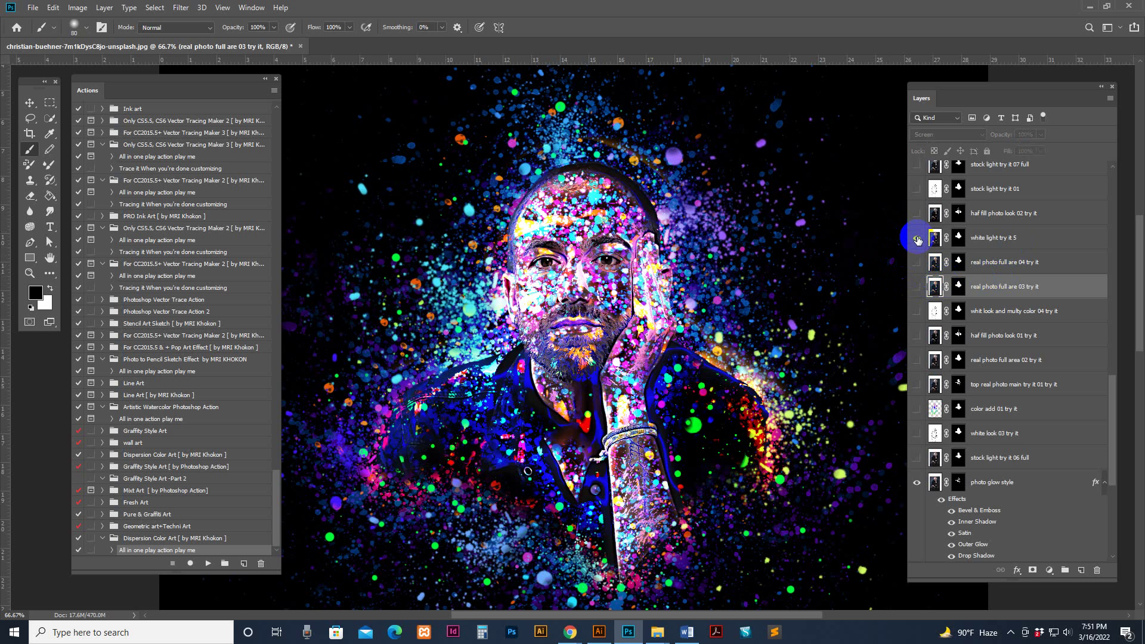
{"action": "left_click", "coordinate": [933, 273]}
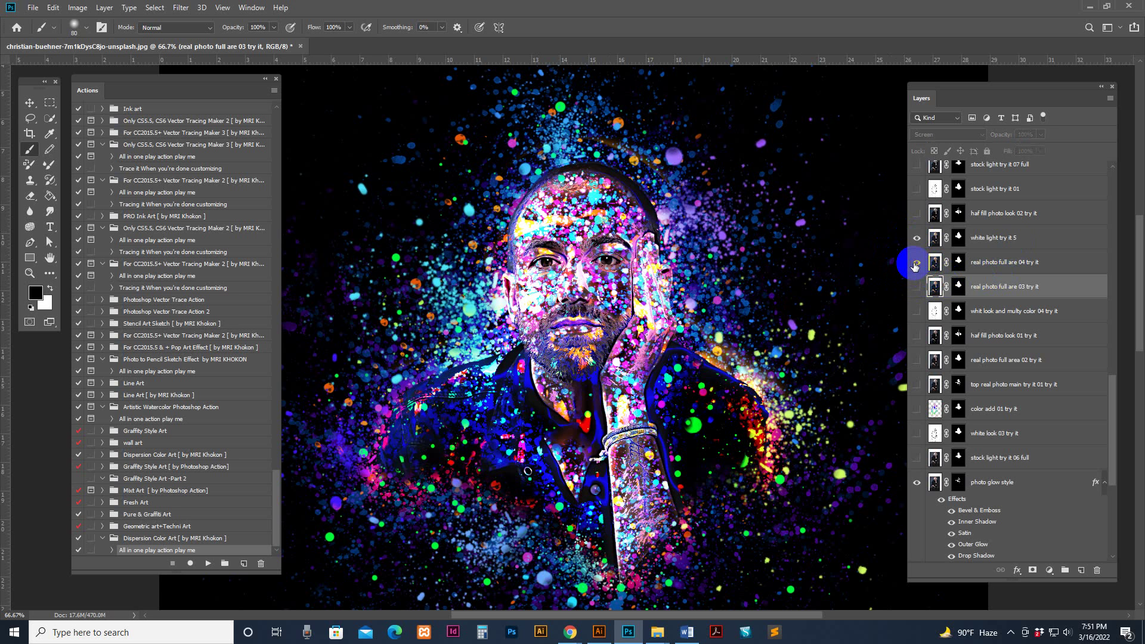
{"action": "left_click", "coordinate": [916, 263]}
{"action": "left_click", "coordinate": [916, 287]}
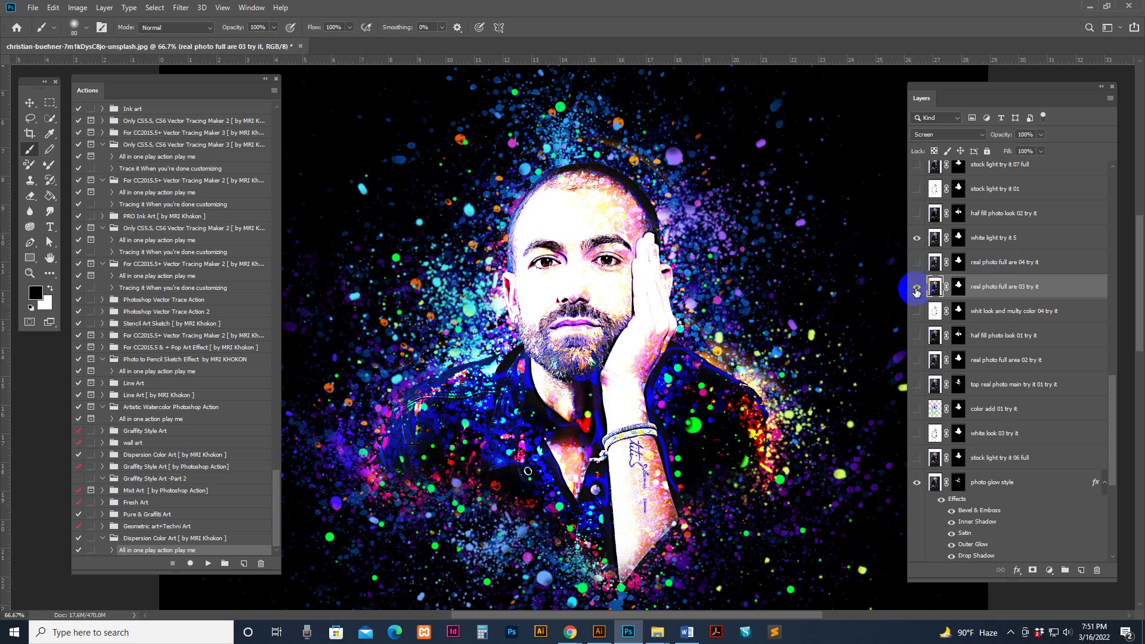
{"action": "left_click", "coordinate": [917, 287]}
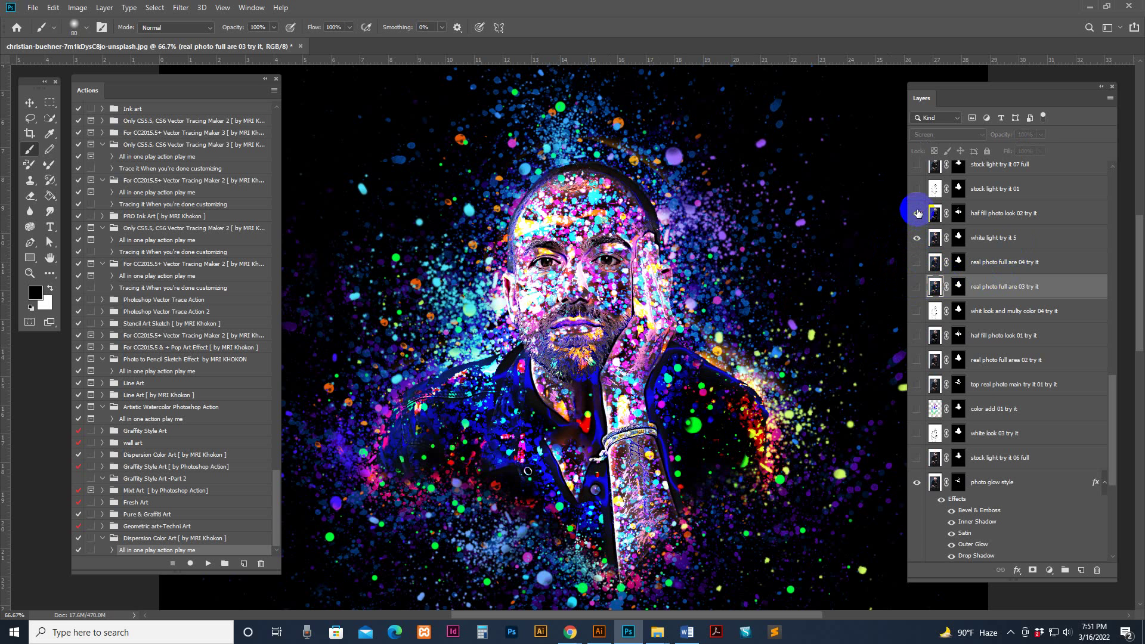
Preview the "haf fill photo look 02 try it" layer and show the "stock light try it 01" layer.
{"action": "left_click", "coordinate": [917, 213]}
{"action": "scroll", "coordinate": [929, 302], "scroll_direction": "up", "scroll_amount": 3}
{"action": "left_click", "coordinate": [917, 287]}
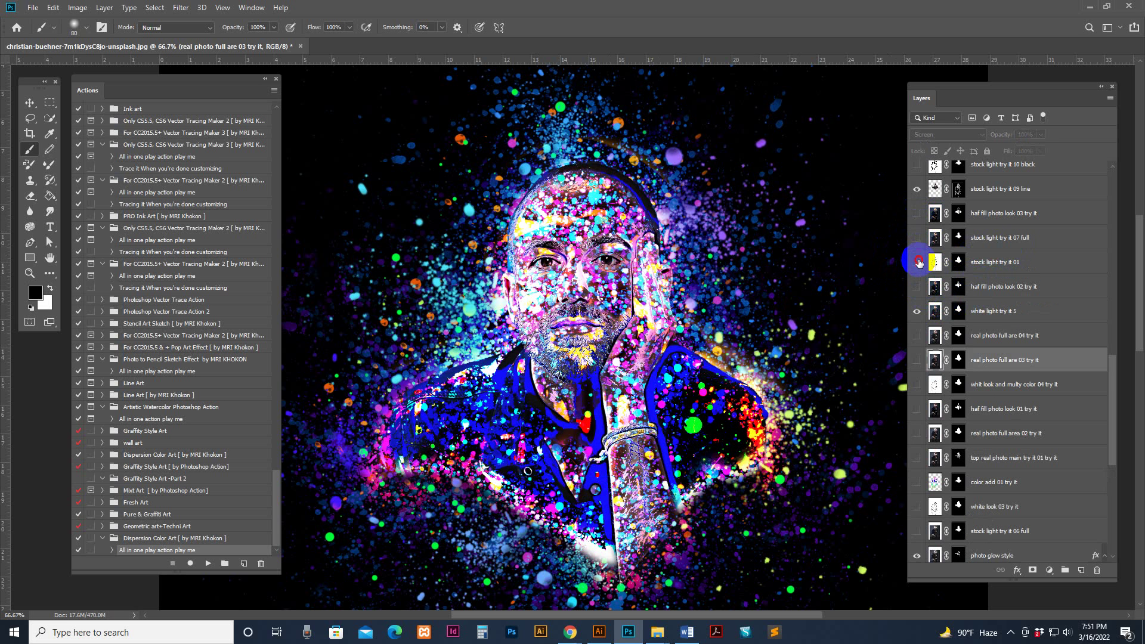
{"action": "left_click", "coordinate": [916, 262]}
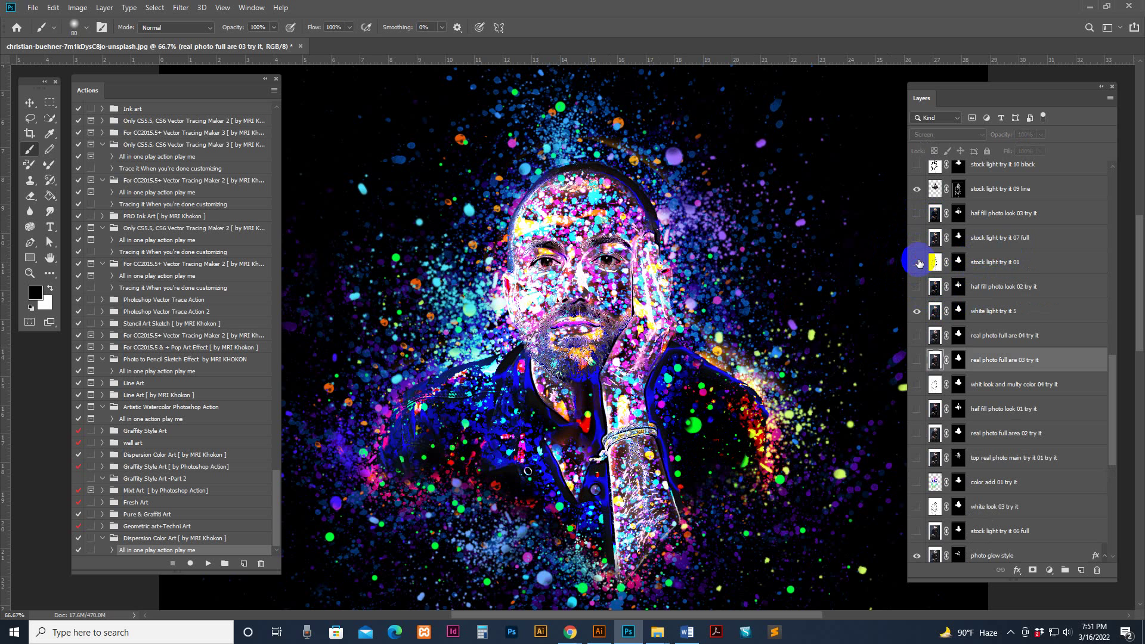
{"action": "left_click", "coordinate": [917, 262]}
{"action": "left_click", "coordinate": [916, 262]}
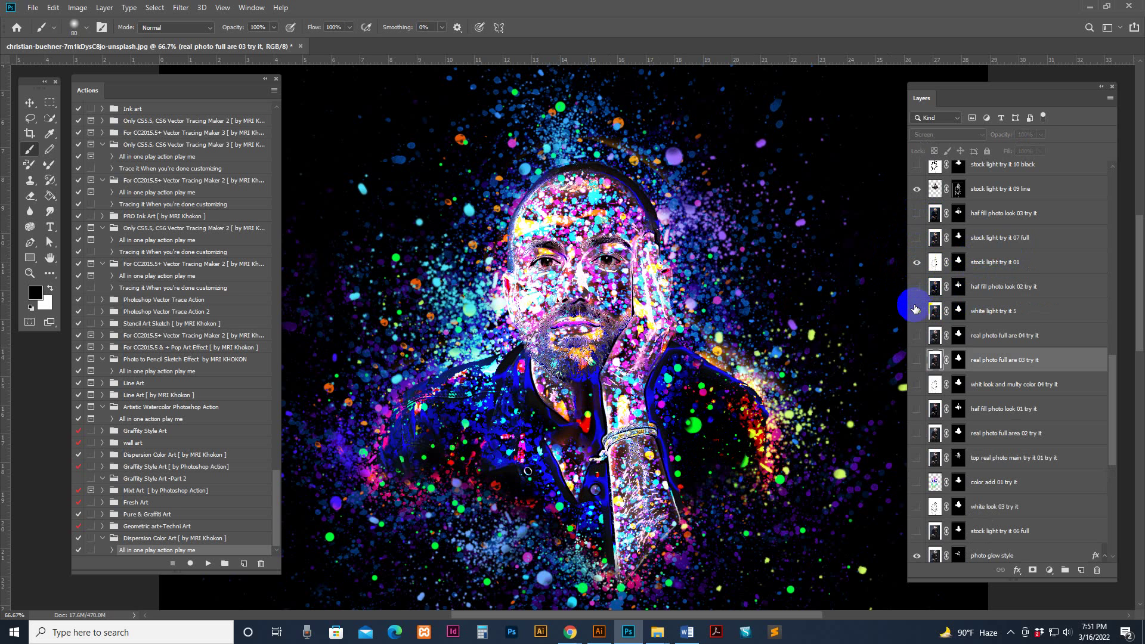
Hide the "white light try it 5" layer and compare the portrait with and without the "stock light try it 01" layer.
{"action": "left_click", "coordinate": [916, 311]}
{"action": "left_click", "coordinate": [917, 262]}
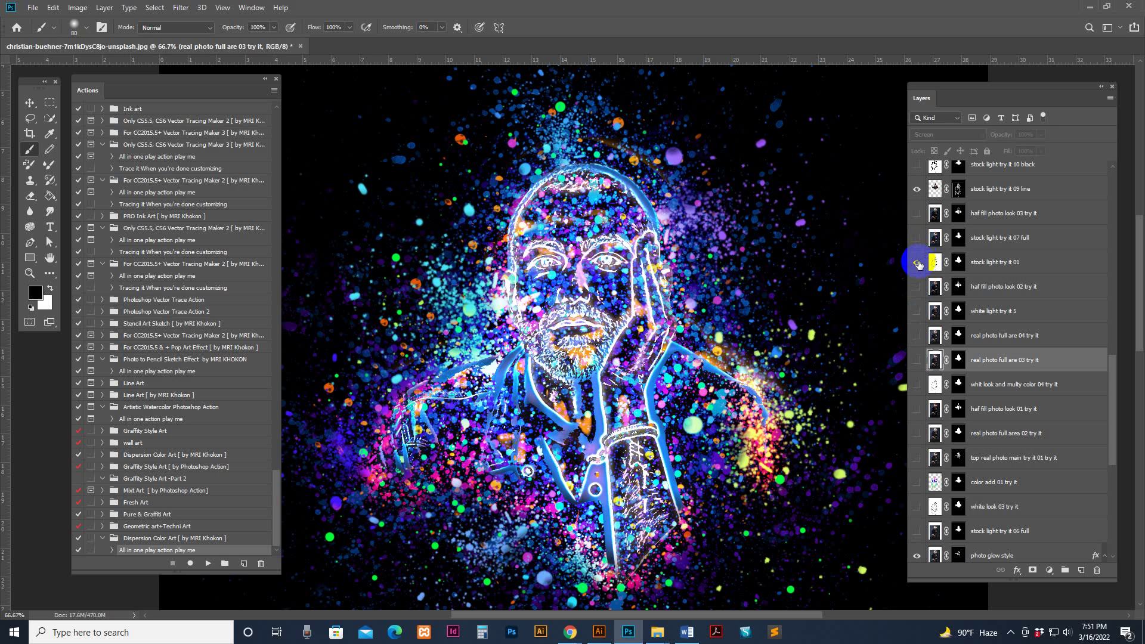
{"action": "left_click", "coordinate": [917, 263]}
{"action": "left_click", "coordinate": [918, 264]}
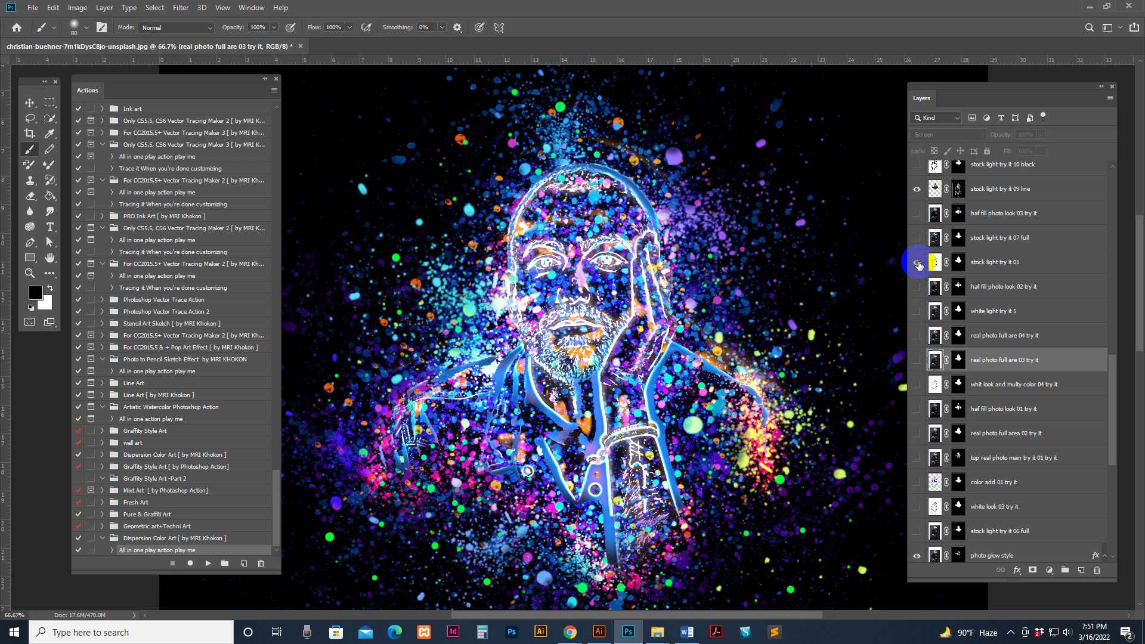
Preview the "top real photo main try it 01 try it", "color add 01 try it" and "haf fill photo look 01 try it" layers one at a time.
{"action": "scroll", "coordinate": [974, 379], "scroll_direction": "down", "scroll_amount": 1}
{"action": "left_click", "coordinate": [935, 408]}
{"action": "left_click", "coordinate": [917, 409]}
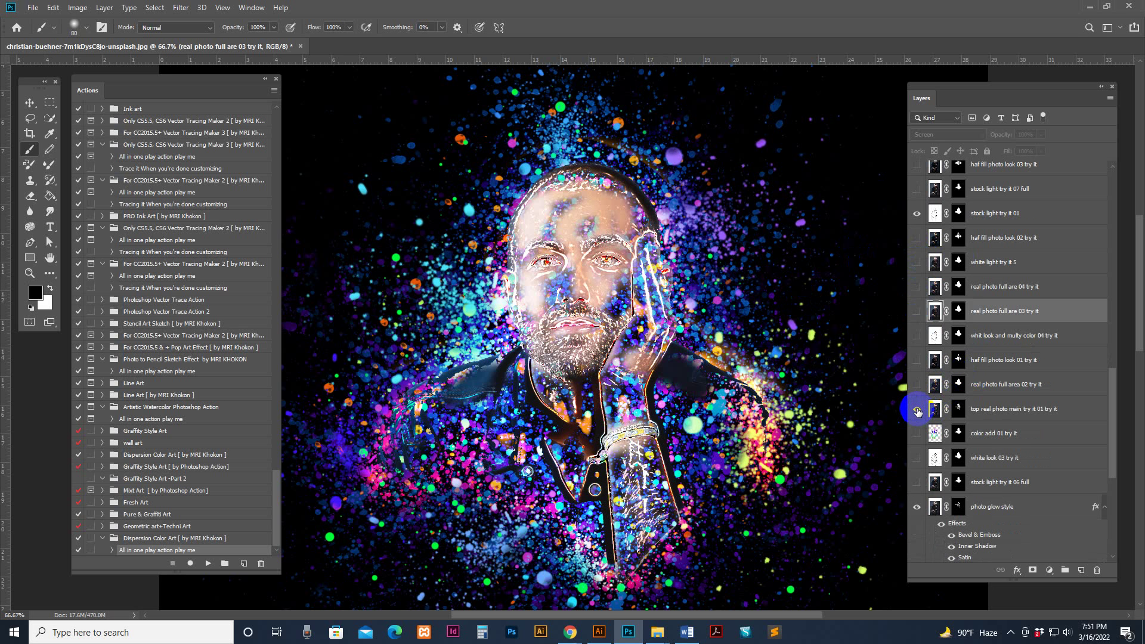
{"action": "left_click_drag", "start_coordinate": [917, 409], "coordinate": [915, 441]}
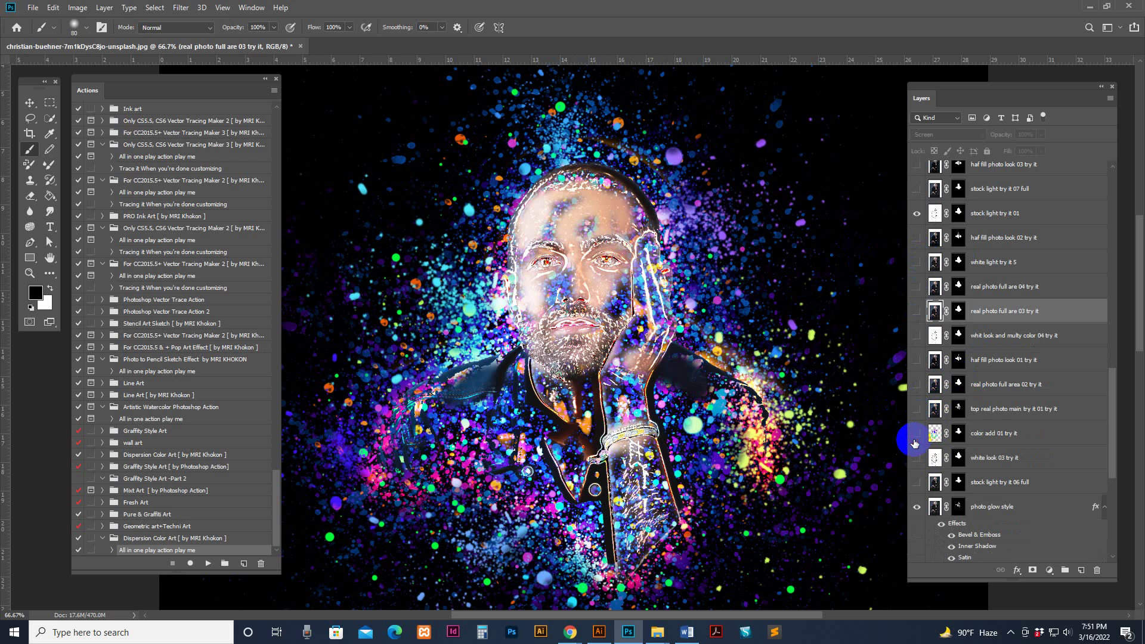
{"action": "left_click", "coordinate": [915, 440]}
{"action": "left_click", "coordinate": [914, 437]}
{"action": "left_click", "coordinate": [922, 370]}
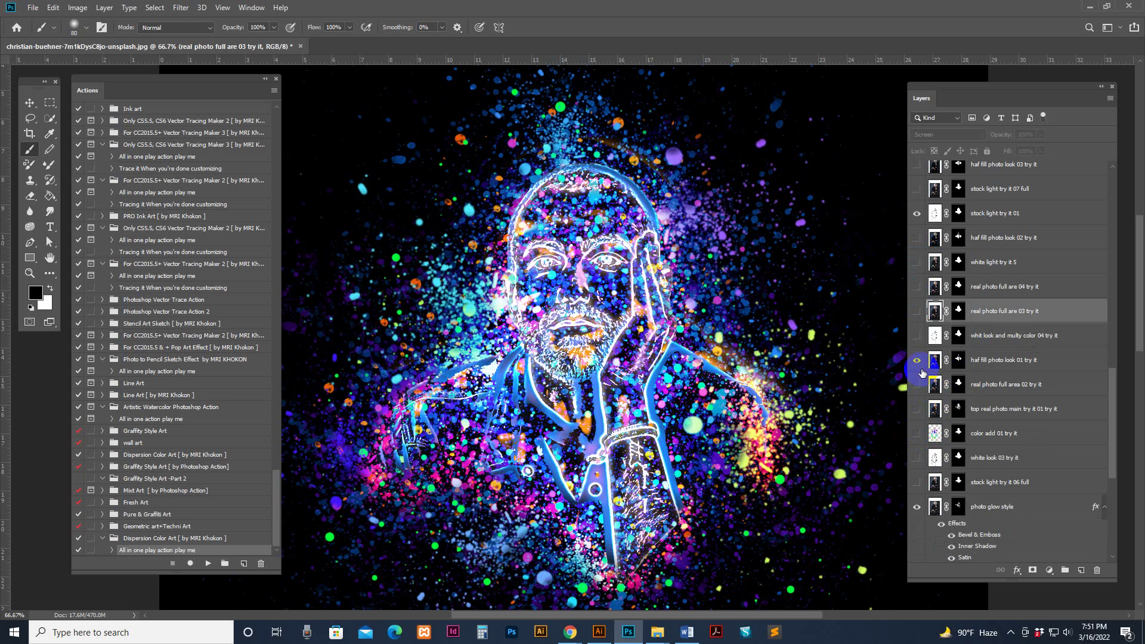
{"action": "left_click", "coordinate": [918, 363]}
Hide the "stock light try it 01" layer and preview the "stock light try it 07 full" layer.
{"action": "scroll", "coordinate": [1002, 364], "scroll_direction": "up", "scroll_amount": 4}
{"action": "left_click_drag", "start_coordinate": [916, 311], "coordinate": [917, 289]}
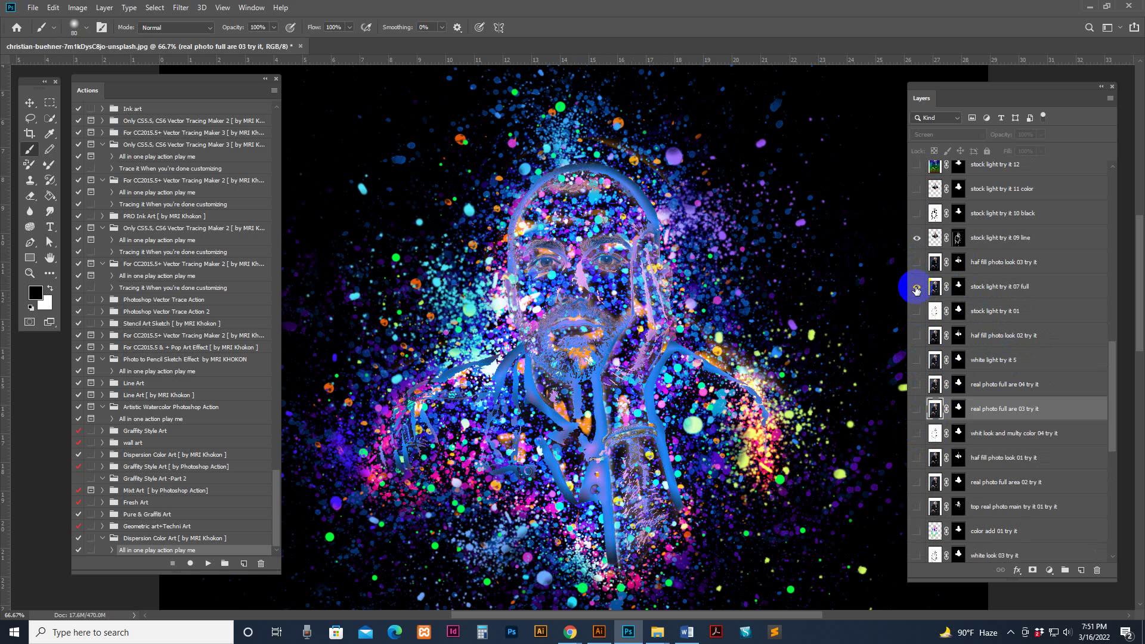
{"action": "left_click", "coordinate": [914, 311]}
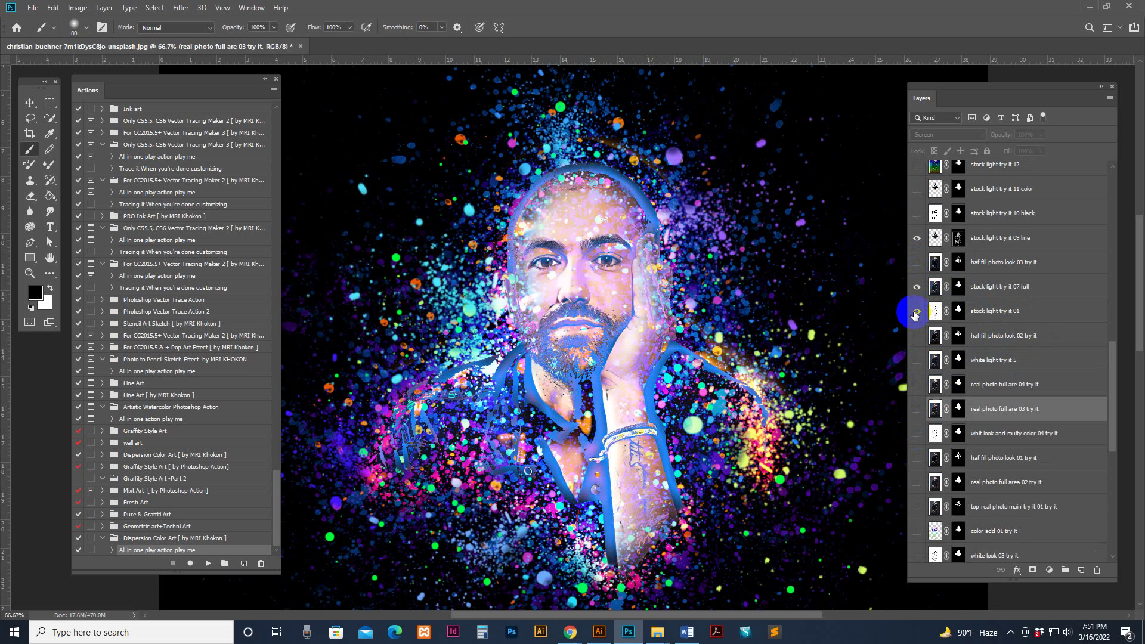
{"action": "left_click", "coordinate": [915, 311]}
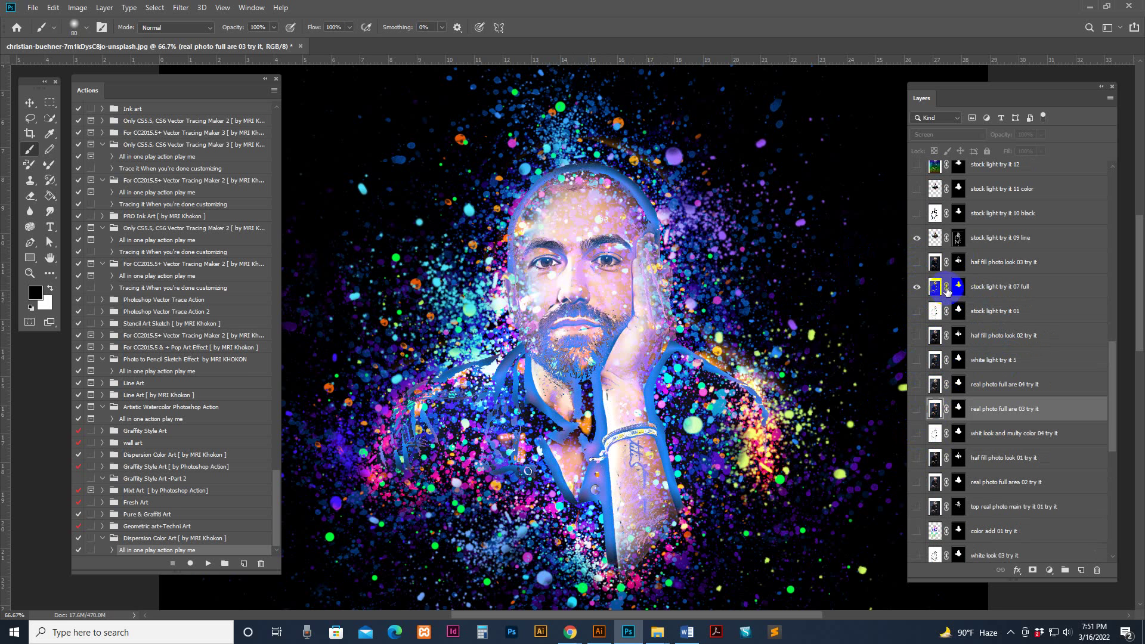
{"action": "left_click", "coordinate": [914, 288]}
Preview the "haf fill photo look 03 try it" layer and hide the "stock light try it 09 line" layer.
{"action": "left_click", "coordinate": [916, 263]}
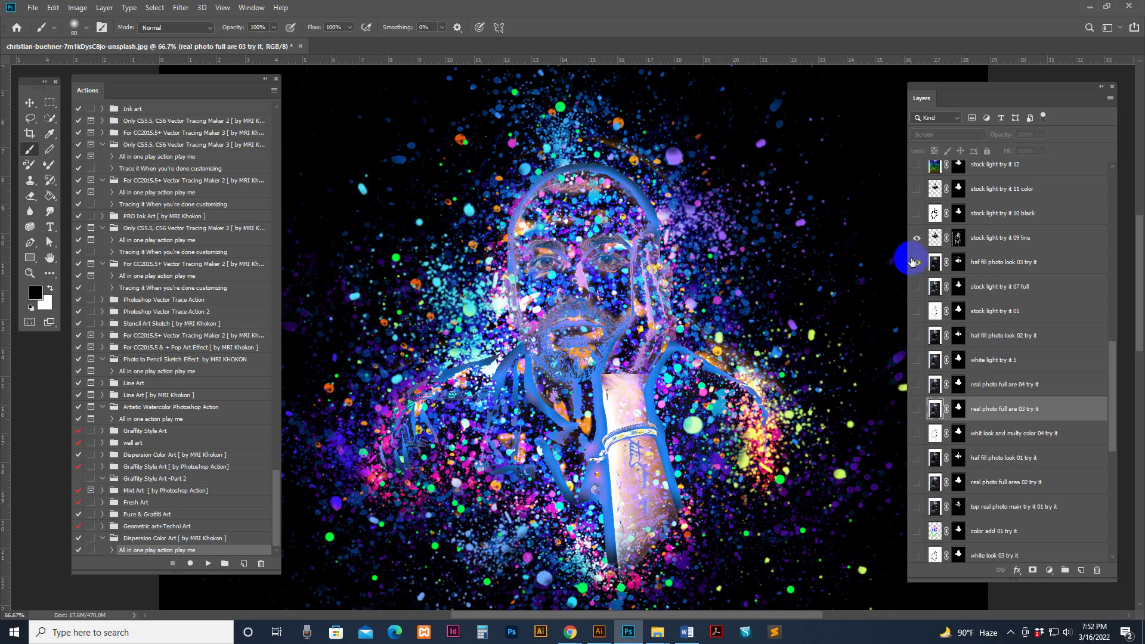
{"action": "left_click", "coordinate": [916, 239]}
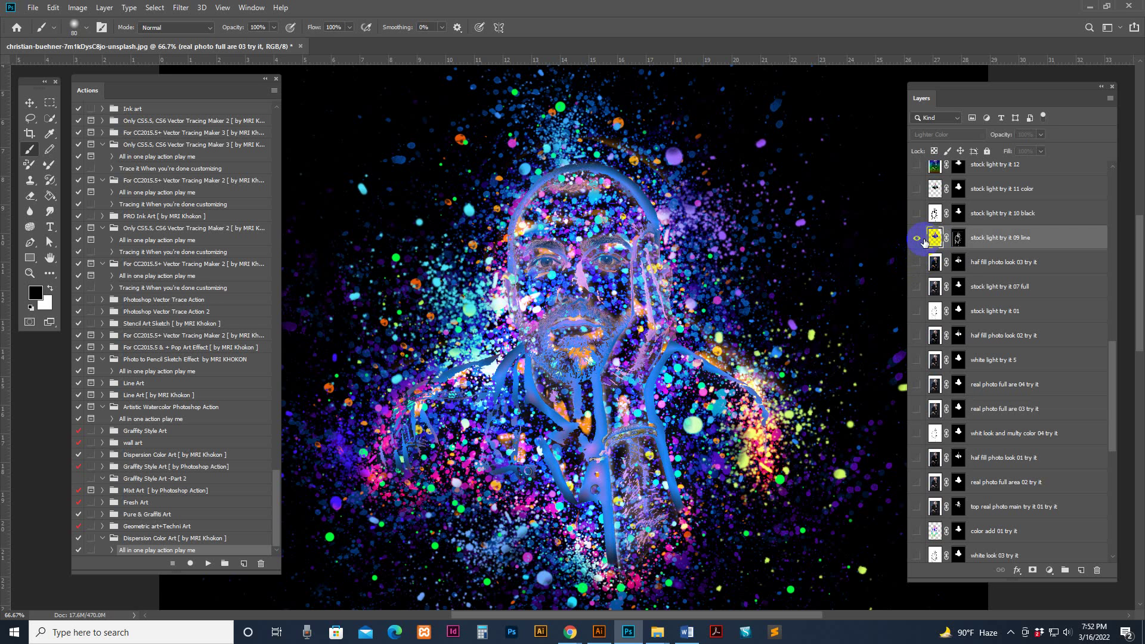
{"action": "left_click", "coordinate": [915, 239]}
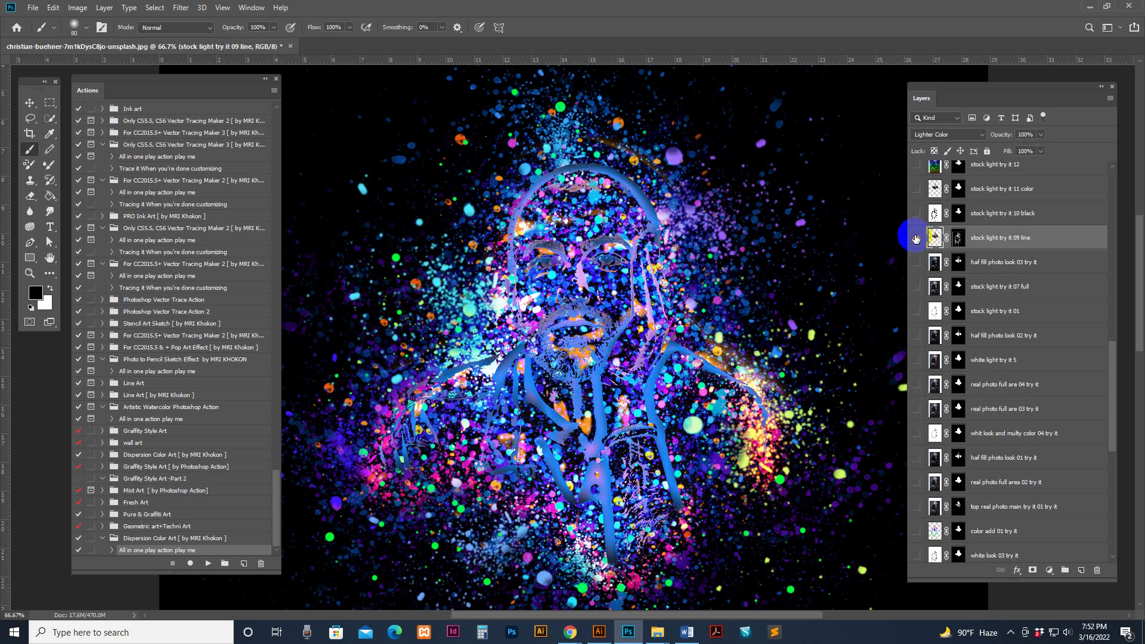
{"action": "left_click", "coordinate": [915, 239]}
{"action": "left_click", "coordinate": [916, 238]}
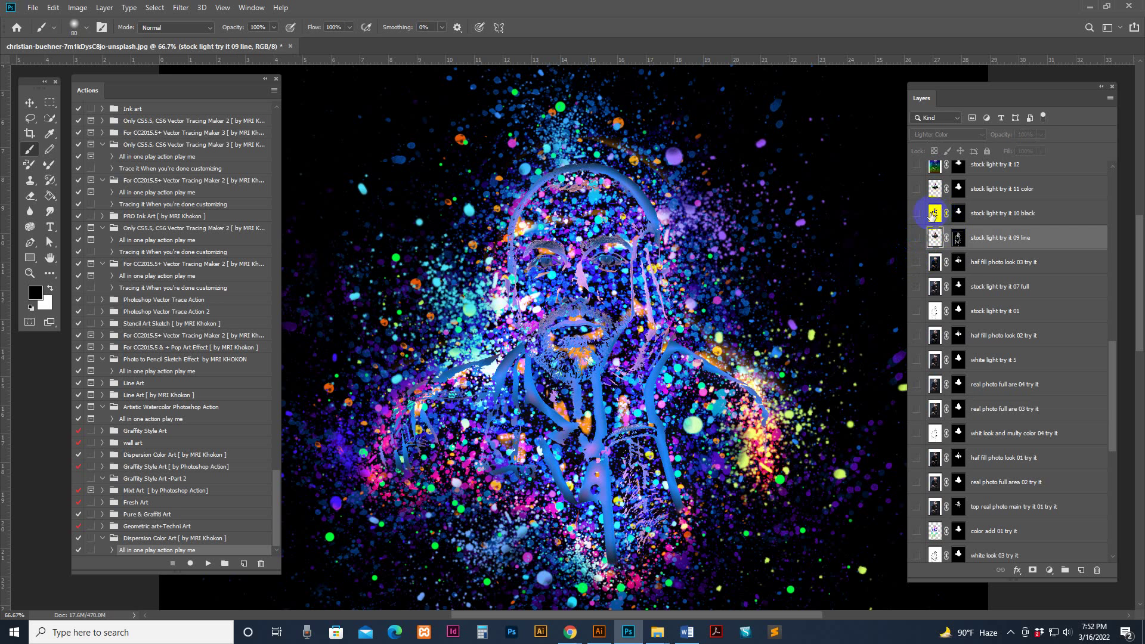
Preview the "stock light try it 10 black" and "stock light try it 11 color" layers one after the other.
{"action": "left_click", "coordinate": [915, 215]}
{"action": "left_click", "coordinate": [917, 213]}
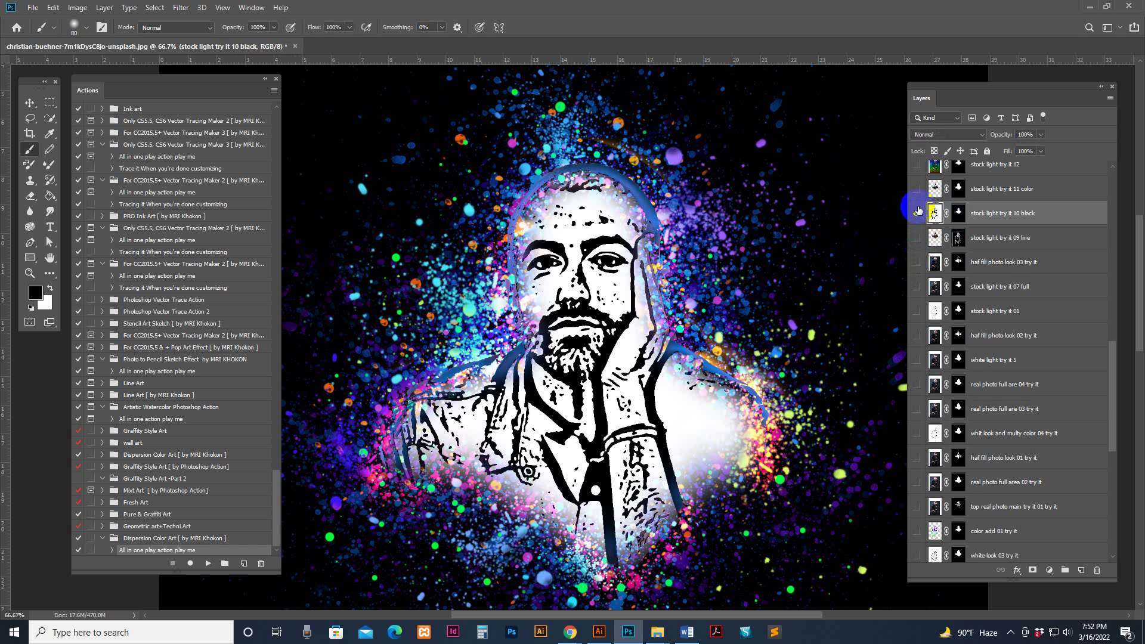
{"action": "scroll", "coordinate": [973, 309], "scroll_direction": "up", "scroll_amount": 3}
{"action": "left_click", "coordinate": [916, 287]}
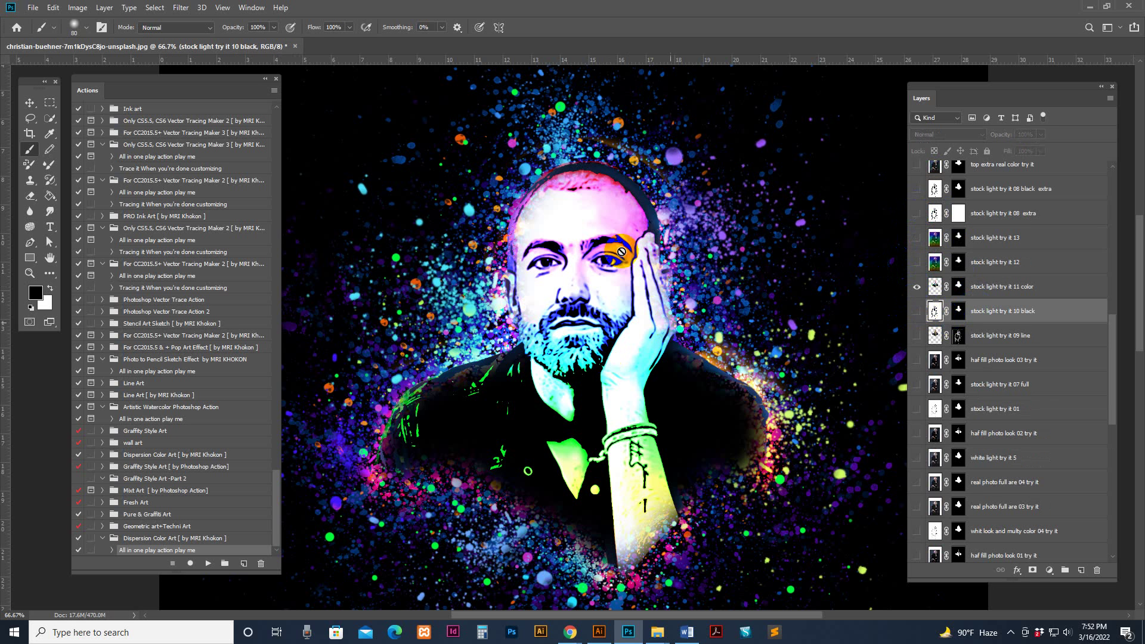
{"action": "scroll", "coordinate": [933, 322], "scroll_direction": "up", "scroll_amount": 2}
{"action": "left_click", "coordinate": [930, 341]}
{"action": "left_click", "coordinate": [916, 336]}
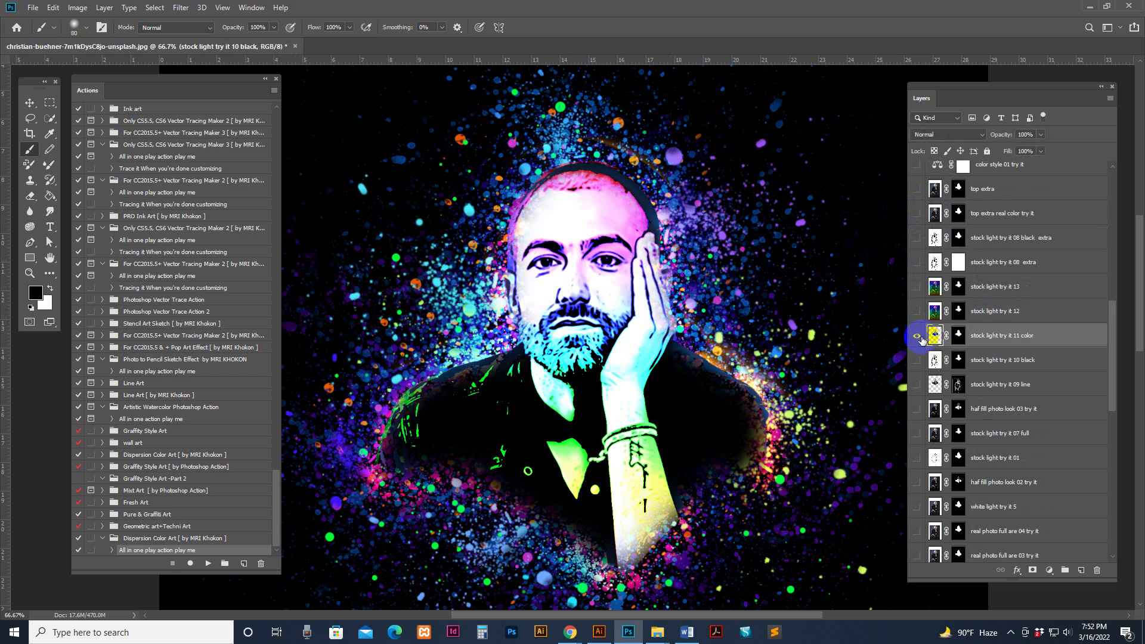
Preview the "stock light try it 12" and "stock light try it 13" layers separately.
{"action": "left_click", "coordinate": [931, 311]}
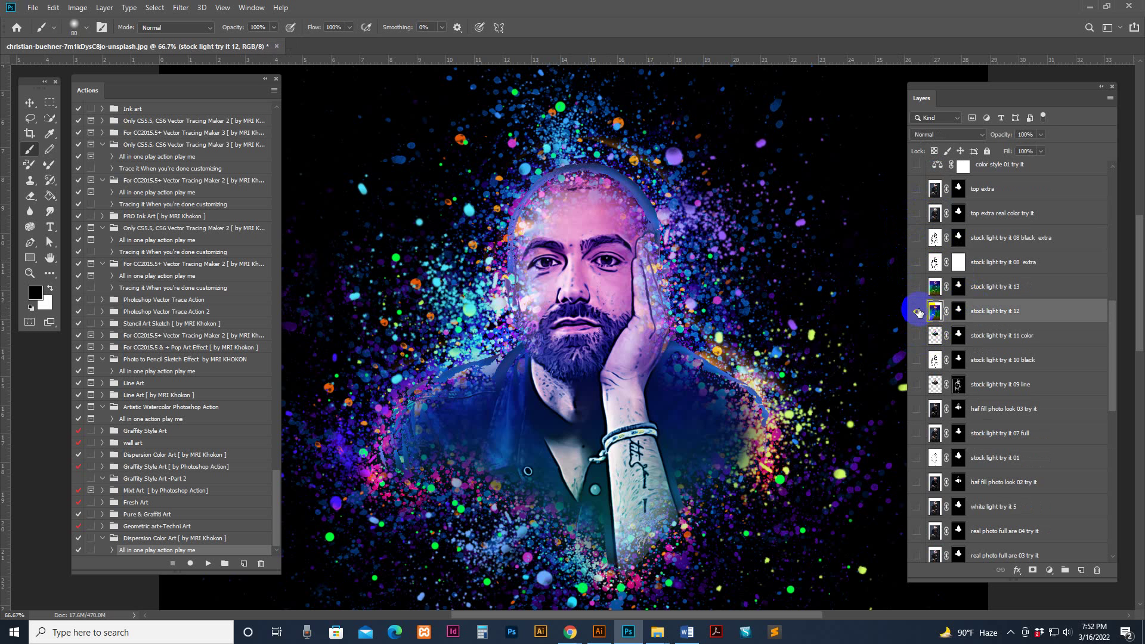
{"action": "left_click", "coordinate": [919, 311]}
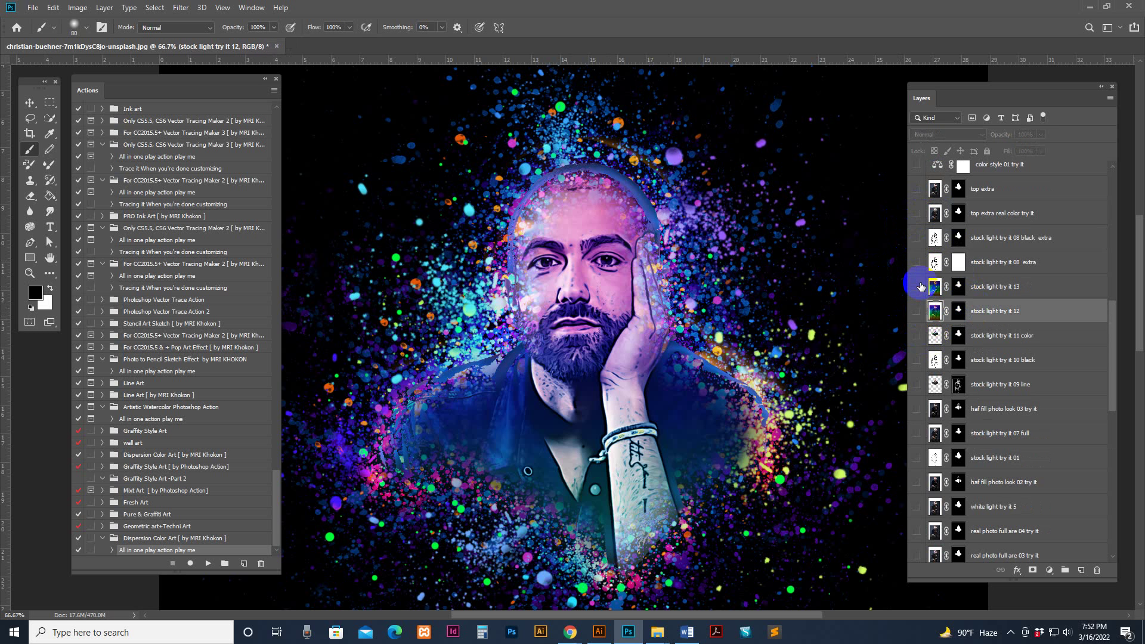
{"action": "left_click", "coordinate": [919, 288]}
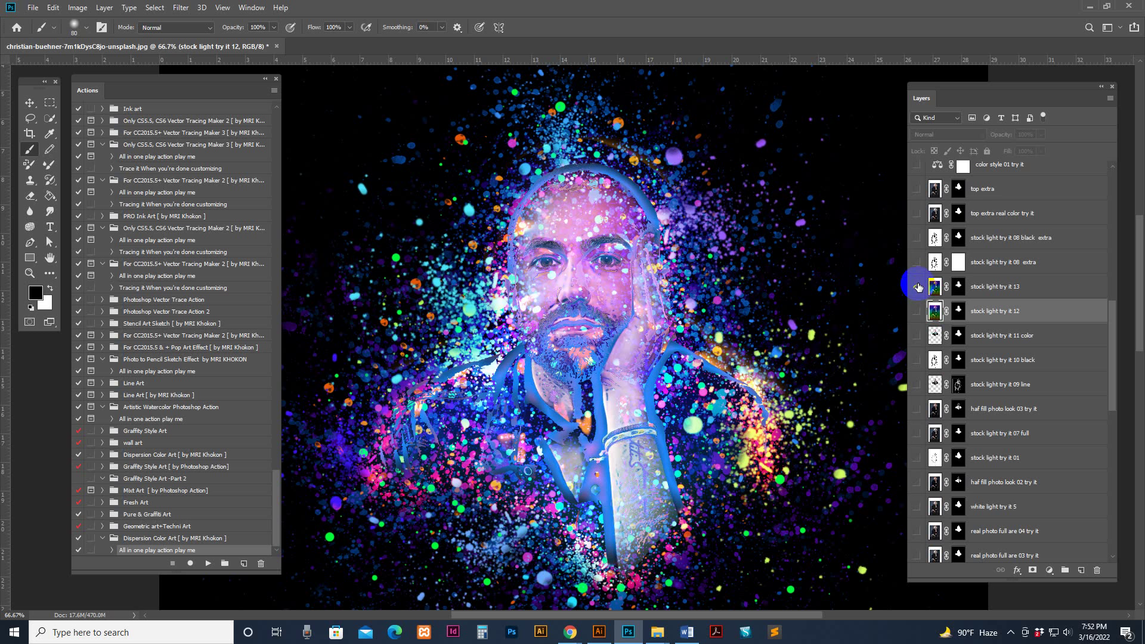
Paint black on the "stock light try it 08 extra" layer's mask over the stray border fragments around the portrait, and hide the layer.
{"action": "left_click", "coordinate": [918, 265]}
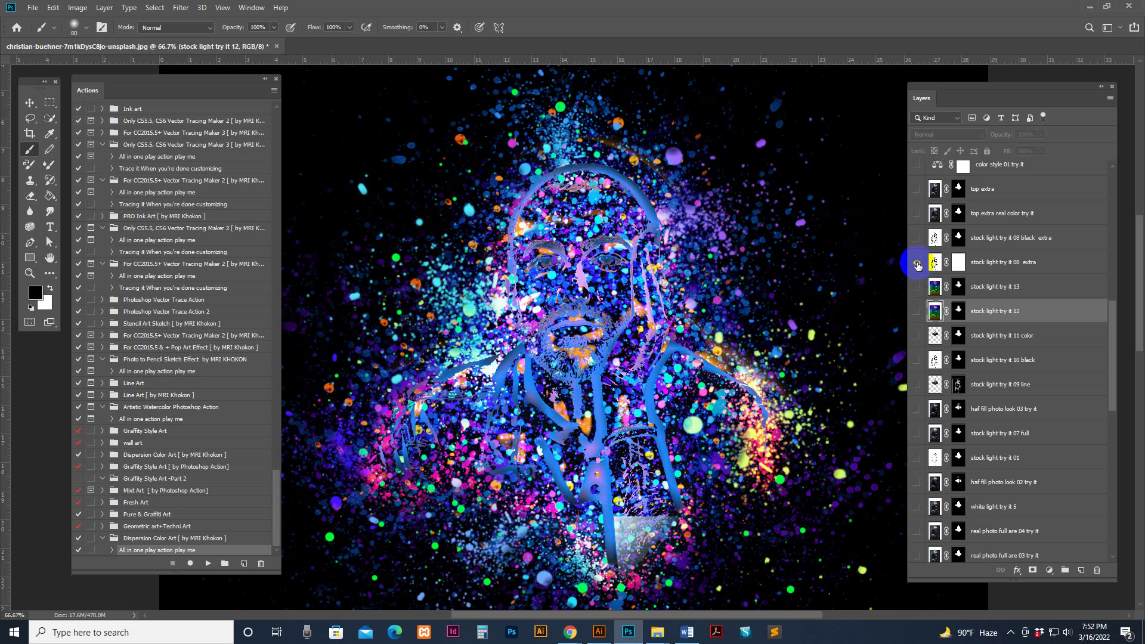
{"action": "left_click", "coordinate": [917, 264]}
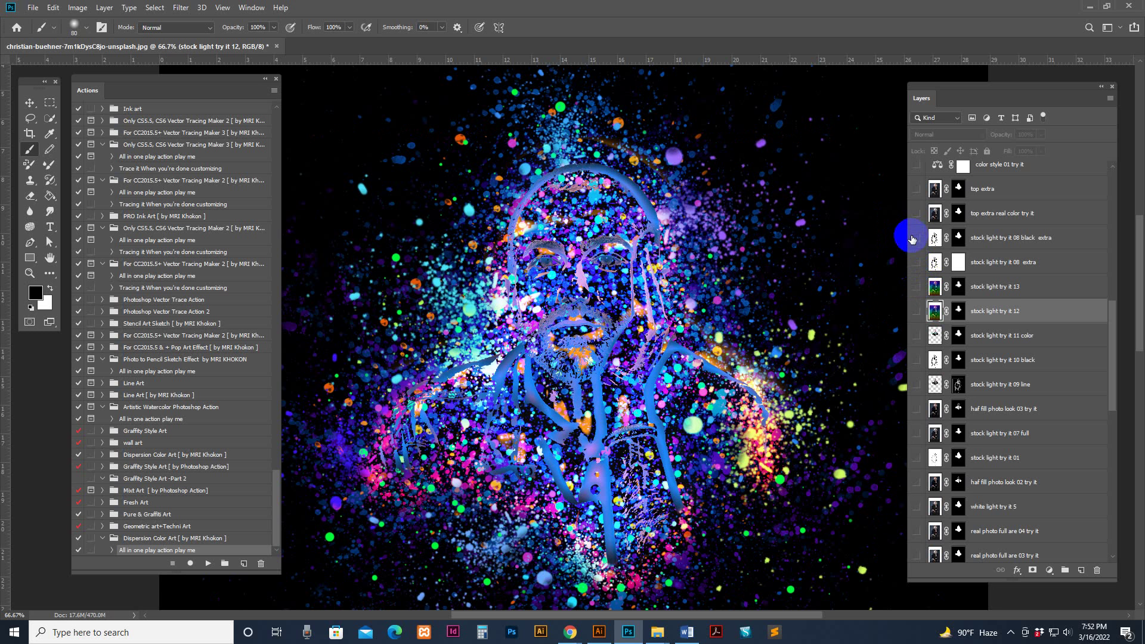
{"action": "left_click", "coordinate": [918, 264]}
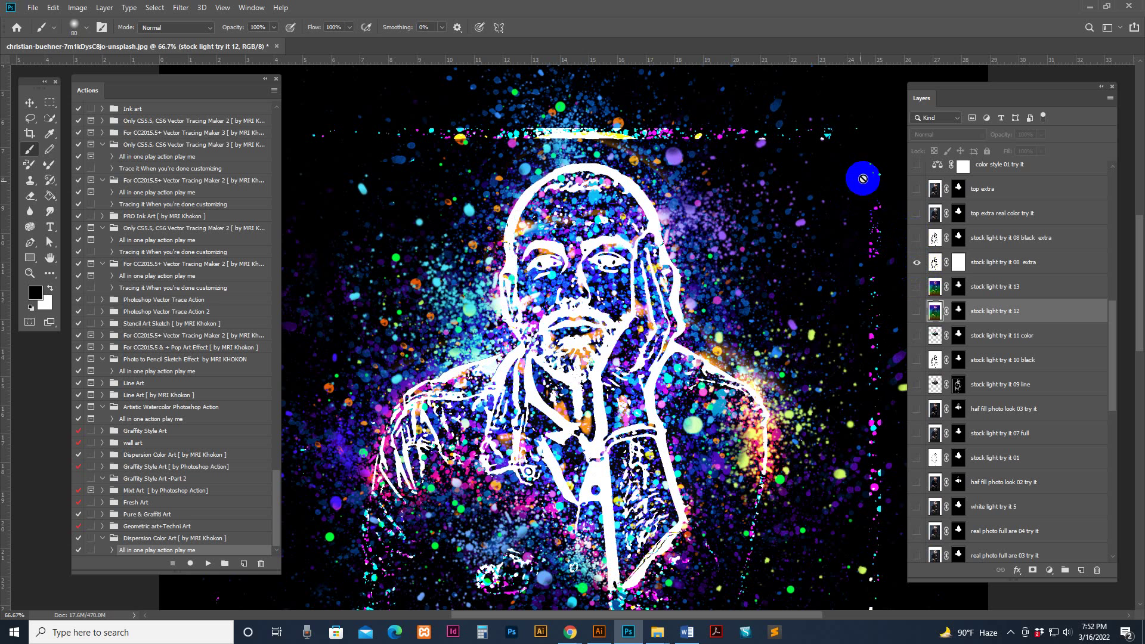
{"action": "left_click", "coordinate": [958, 262]}
{"action": "key", "text": "x"}
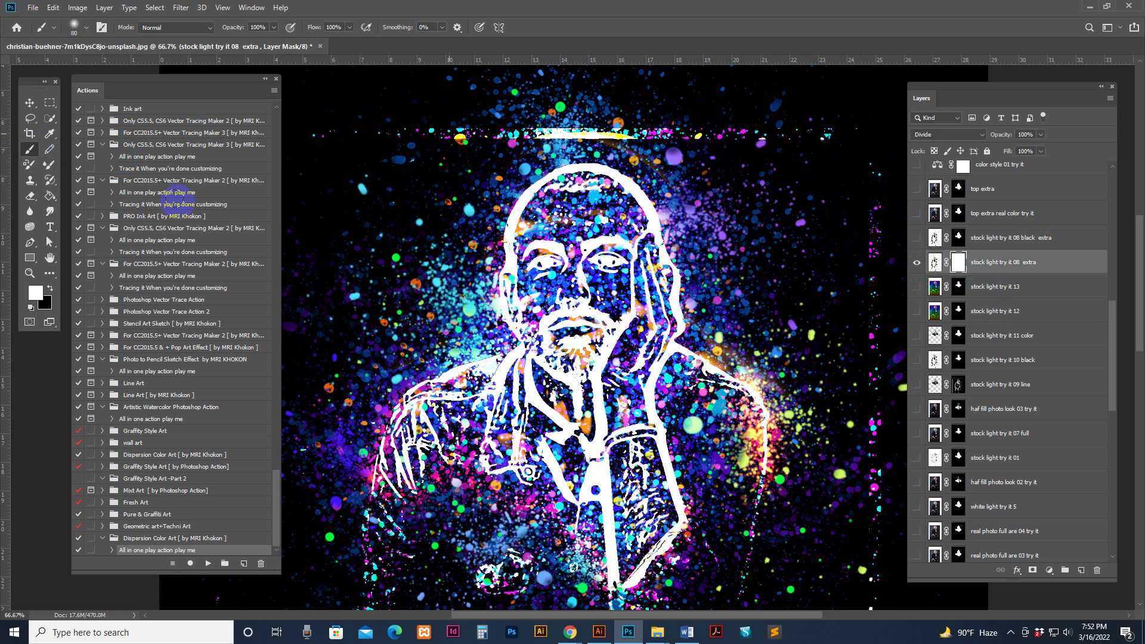
{"action": "left_click", "coordinate": [52, 289]}
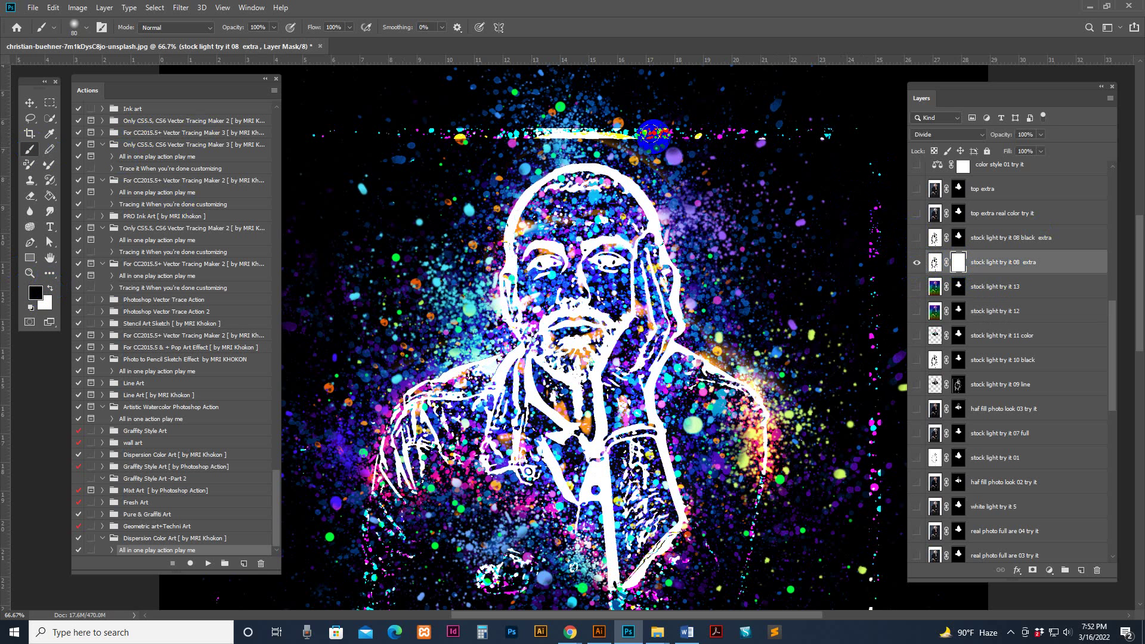
{"action": "mouse_move", "coordinate": [662, 133]}
{"action": "left_mouse_down"}
{"action": "mouse_move", "coordinate": [378, 133]}
{"action": "mouse_move", "coordinate": [859, 141]}
{"action": "mouse_move", "coordinate": [882, 513]}
{"action": "left_mouse_up"}
{"action": "key", "text": "space"}
{"action": "left_click_drag", "start_coordinate": [688, 176], "coordinate": [659, 257]}
{"action": "mouse_move", "coordinate": [649, 363]}
{"action": "left_mouse_down"}
{"action": "mouse_move", "coordinate": [628, 321]}
{"action": "mouse_move", "coordinate": [593, 314]}
{"action": "mouse_move", "coordinate": [602, 172]}
{"action": "mouse_move", "coordinate": [733, 197]}
{"action": "mouse_move", "coordinate": [608, 262]}
{"action": "mouse_move", "coordinate": [663, 447]}
{"action": "mouse_move", "coordinate": [599, 382]}
{"action": "mouse_move", "coordinate": [597, 349]}
{"action": "left_mouse_up"}
{"action": "left_click", "coordinate": [917, 262]}
Preview the "stock light try it 08 black extra" layer.
{"action": "left_click", "coordinate": [933, 239]}
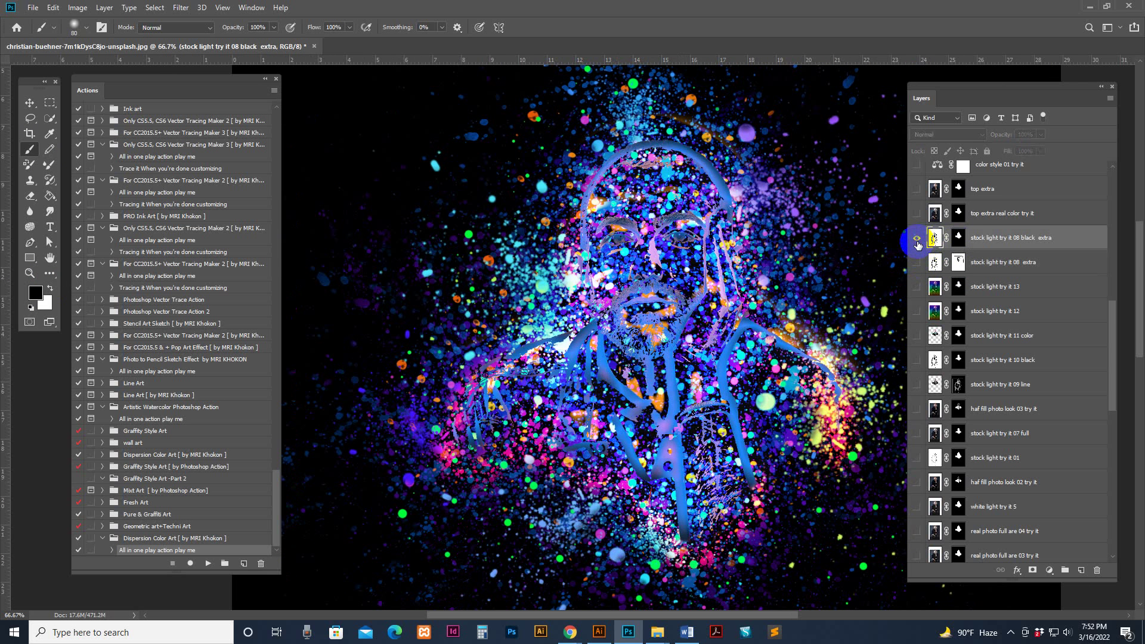
{"action": "left_click", "coordinate": [917, 239]}
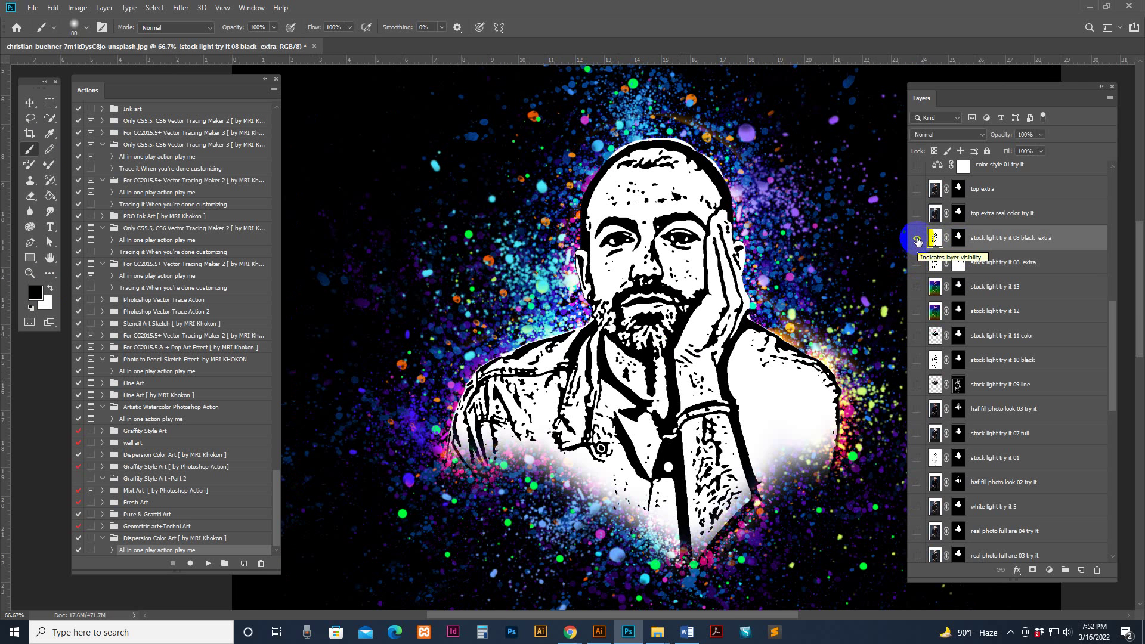
{"action": "left_click", "coordinate": [918, 239]}
Preview the "top extra real color try it" layer by itself and combined with the "stock light try it 13" layer.
{"action": "left_click", "coordinate": [919, 213]}
{"action": "left_click", "coordinate": [933, 215]}
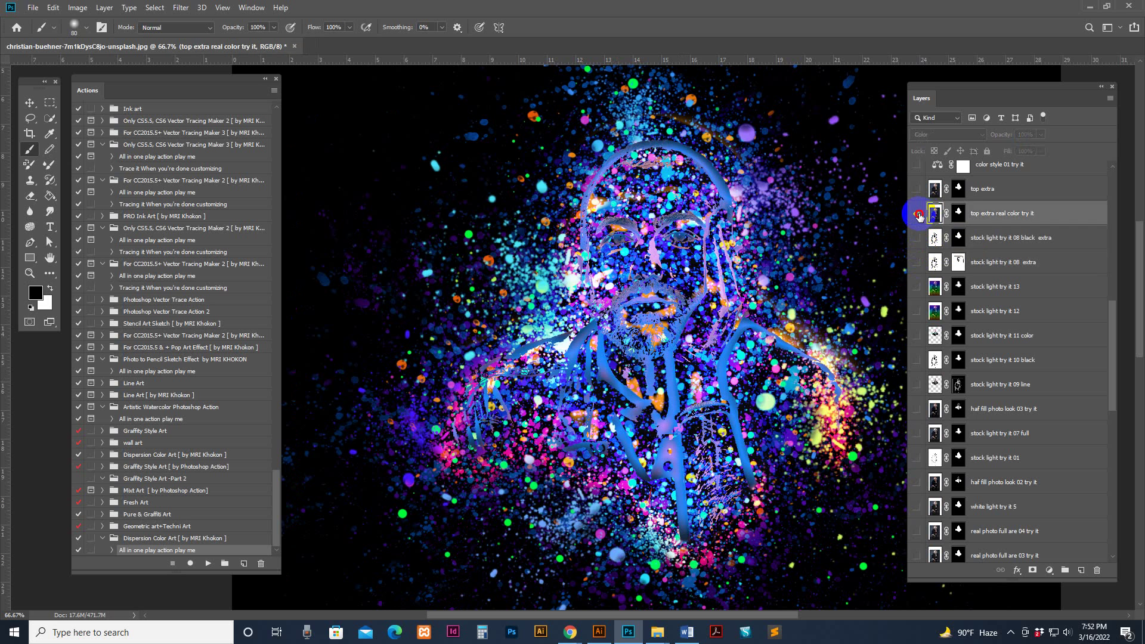
{"action": "left_click", "coordinate": [916, 287]}
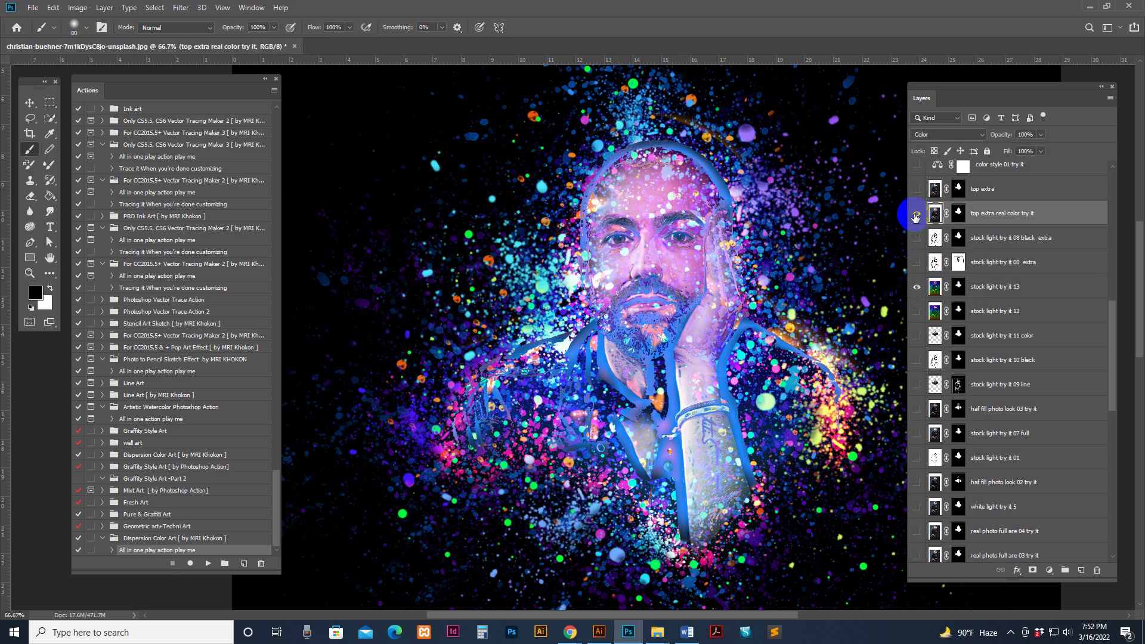
{"action": "left_click", "coordinate": [915, 213]}
{"action": "left_click", "coordinate": [917, 287]}
Show the "stock light try it 12" layer and preview it with the "top extra real color try it" layer.
{"action": "left_click", "coordinate": [916, 311]}
{"action": "left_click", "coordinate": [912, 214]}
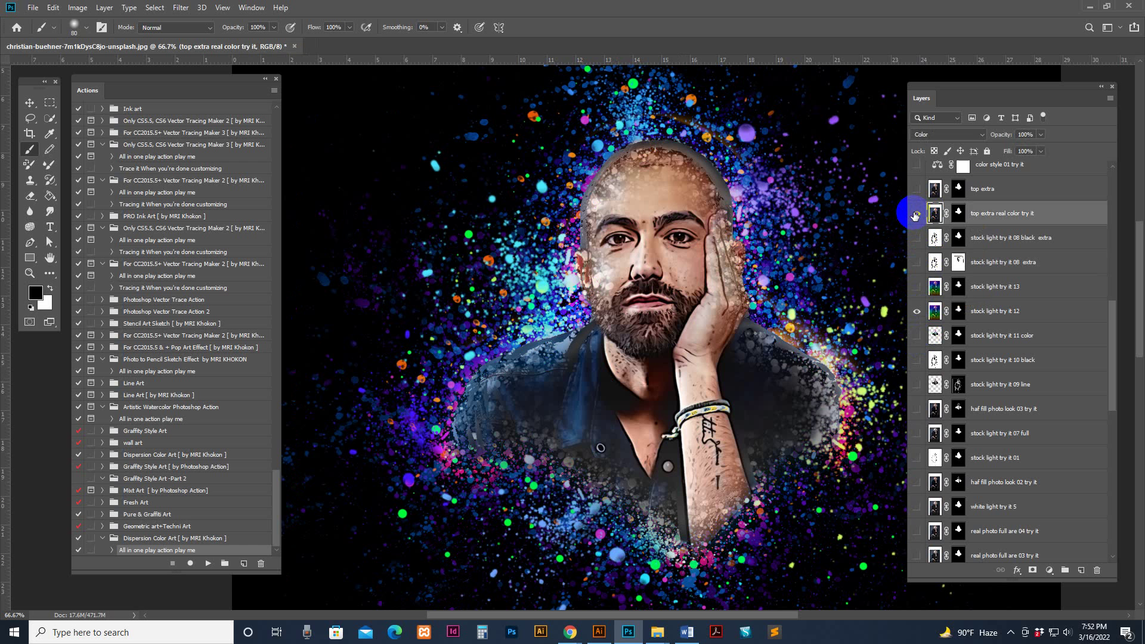
{"action": "left_click", "coordinate": [915, 214]}
Preview the "color style 01 try it" adjustment and show the "color style 2 try it" adjustment layer.
{"action": "scroll", "coordinate": [921, 322], "scroll_direction": "up", "scroll_amount": 3}
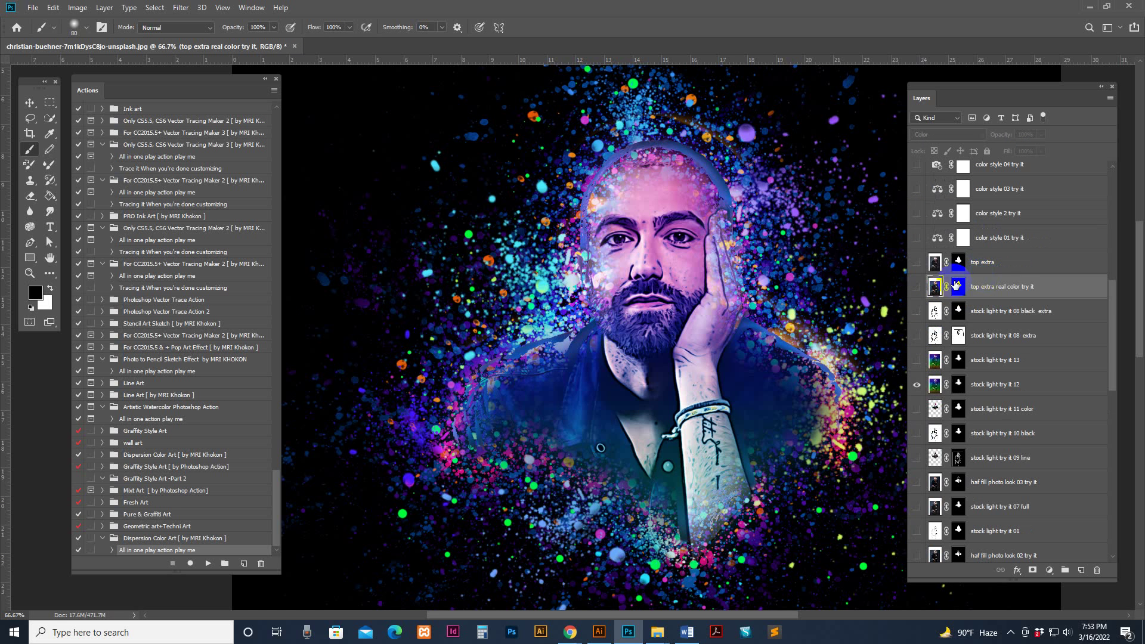
{"action": "left_click", "coordinate": [915, 312]}
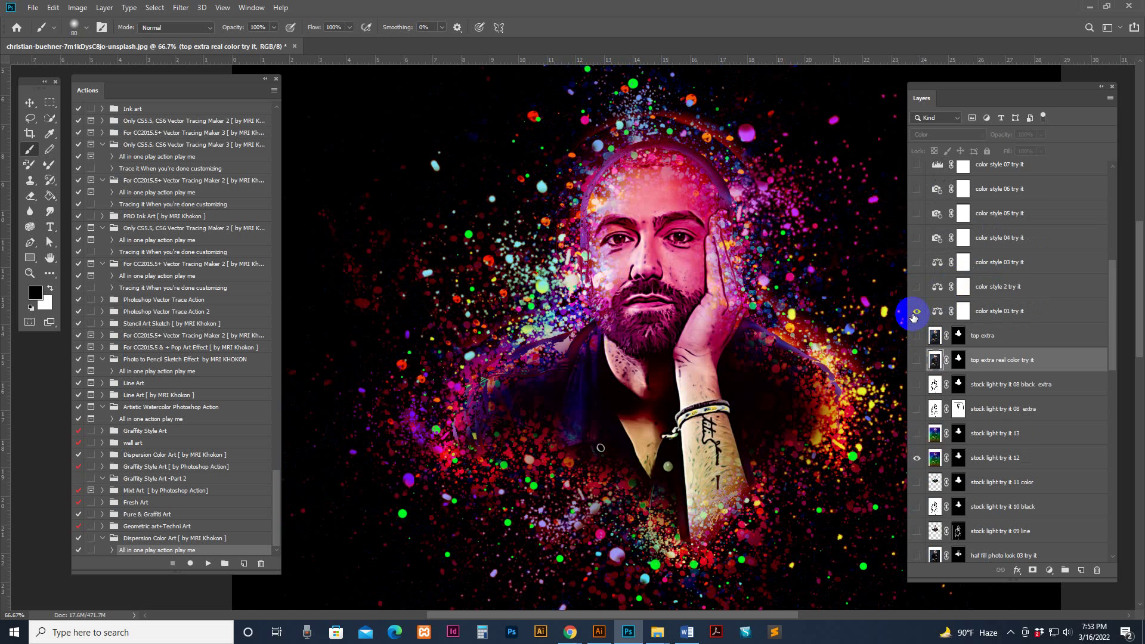
{"action": "left_click", "coordinate": [917, 288]}
{"action": "left_click", "coordinate": [916, 289]}
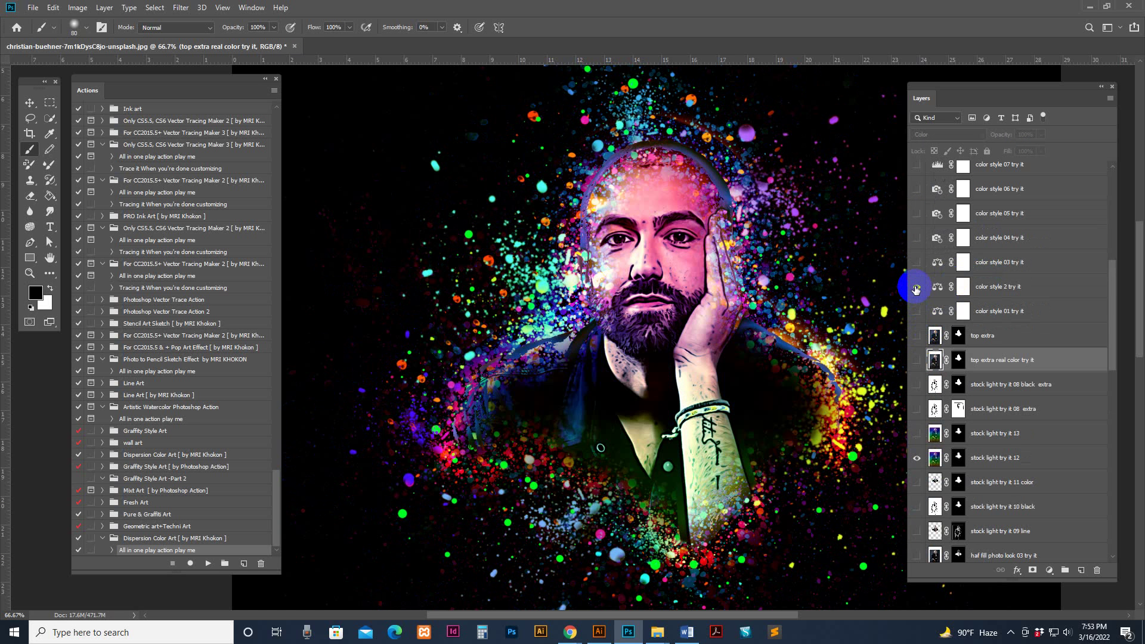
Hide the "photo glow style" layer and preview the "real photo full area 02 try it" layer.
{"action": "left_click_drag", "start_coordinate": [798, 347], "coordinate": [745, 361]}
{"action": "scroll", "coordinate": [960, 441], "scroll_direction": "down", "scroll_amount": 9}
{"action": "scroll", "coordinate": [950, 442], "scroll_direction": "down", "scroll_amount": 1}
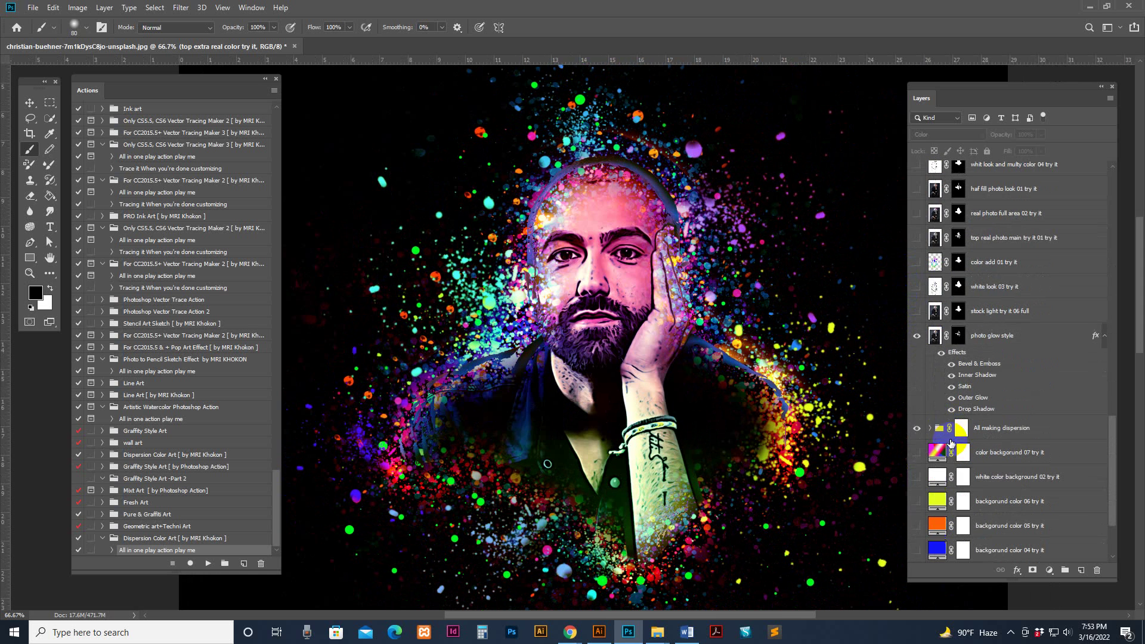
{"action": "left_click", "coordinate": [916, 335]}
{"action": "scroll", "coordinate": [916, 336], "scroll_direction": "up", "scroll_amount": 5}
{"action": "left_click", "coordinate": [917, 336]}
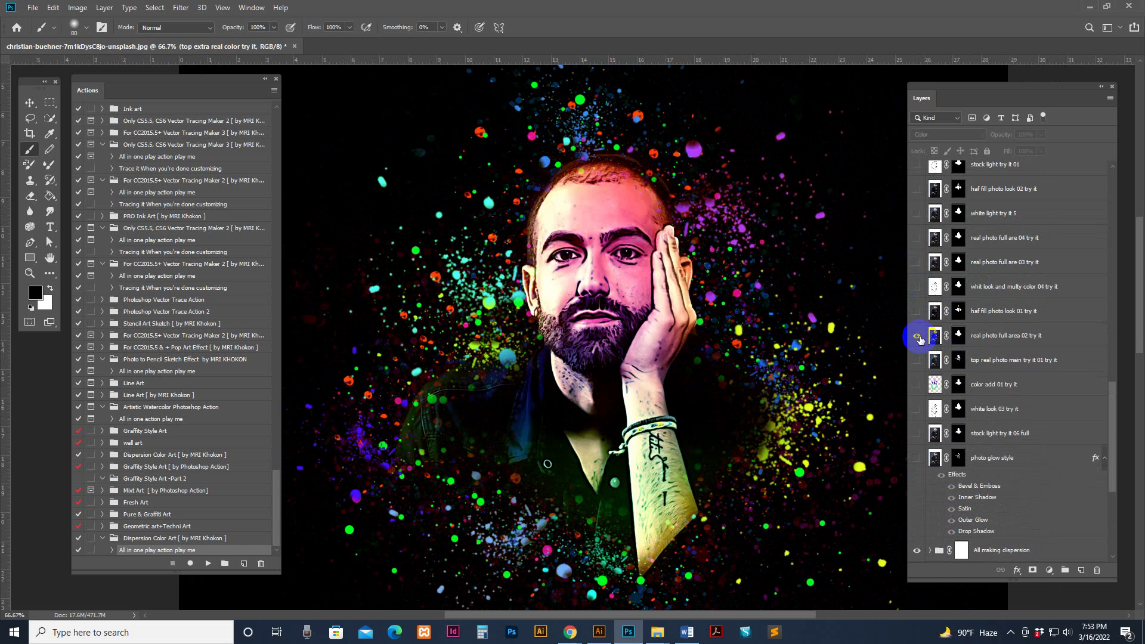
{"action": "left_click", "coordinate": [917, 335]}
Preview the "haf fill photo look 01 try it", "white look 03 try it" and "stock light try it 06 full" layers one by one.
{"action": "left_click", "coordinate": [914, 311]}
{"action": "left_click", "coordinate": [914, 311]}
{"action": "left_click", "coordinate": [917, 409]}
{"action": "left_click", "coordinate": [918, 409]}
{"action": "left_click", "coordinate": [917, 433]}
{"action": "left_click", "coordinate": [918, 434]}
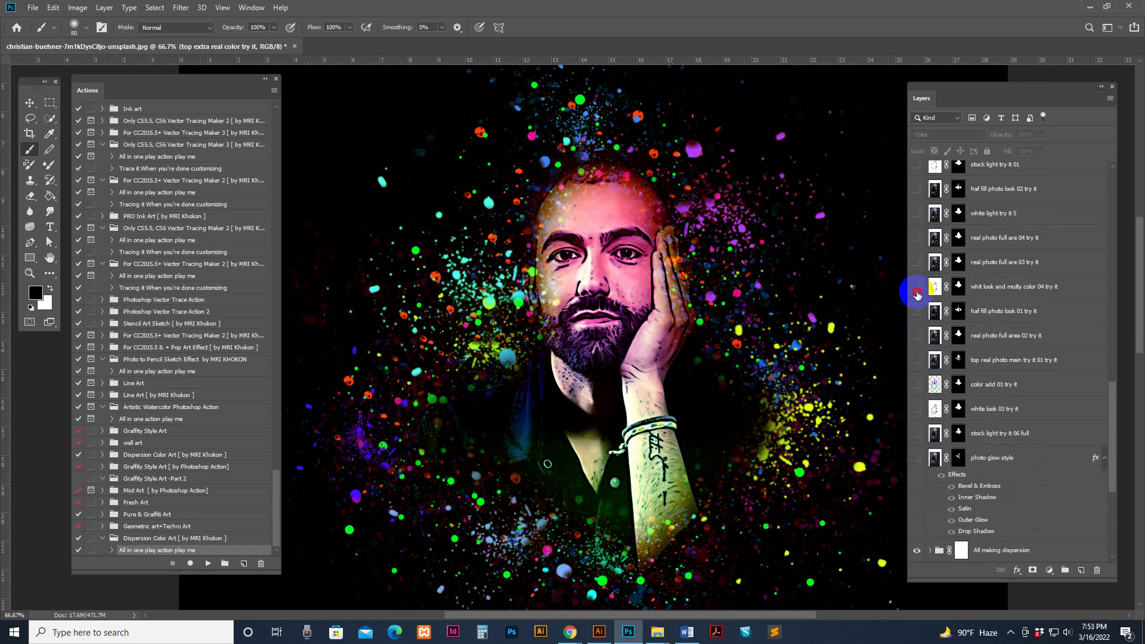
Preview the "whit look and multy color 04 try it" layer and the "haf fill photo look 01 try it" layer again.
{"action": "left_click", "coordinate": [916, 289]}
{"action": "left_click", "coordinate": [916, 289]}
{"action": "left_click", "coordinate": [918, 314]}
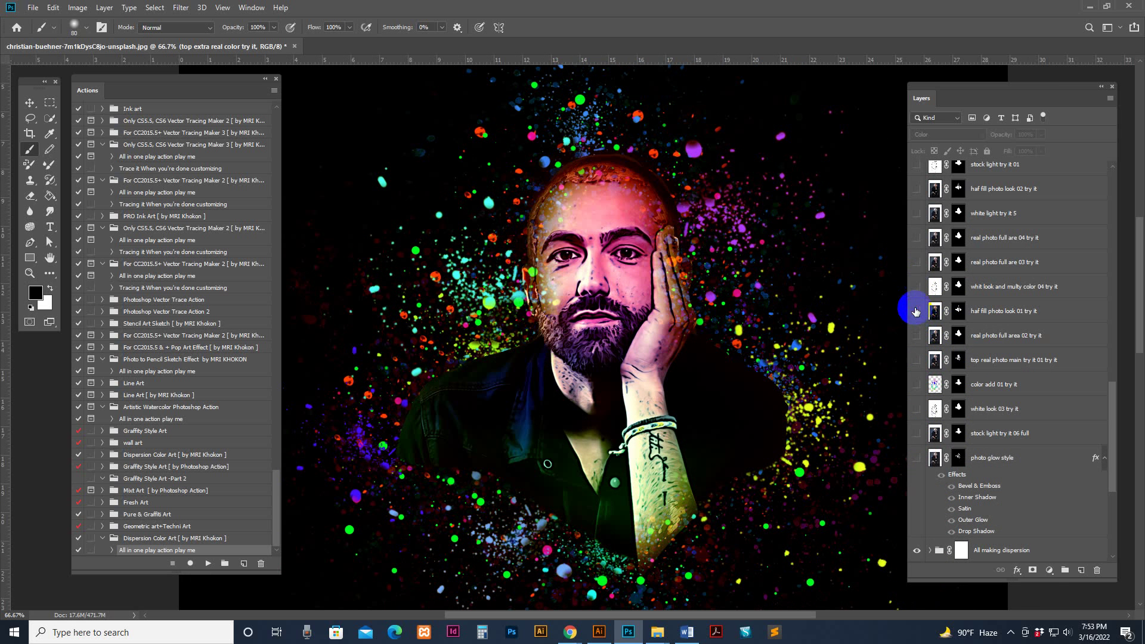
Preview the "real photo full are 03 try it", "real photo full are 04 try it" and "white light try it 5" layers one by one.
{"action": "left_click", "coordinate": [916, 312]}
{"action": "left_click", "coordinate": [917, 262]}
{"action": "left_click", "coordinate": [917, 263]}
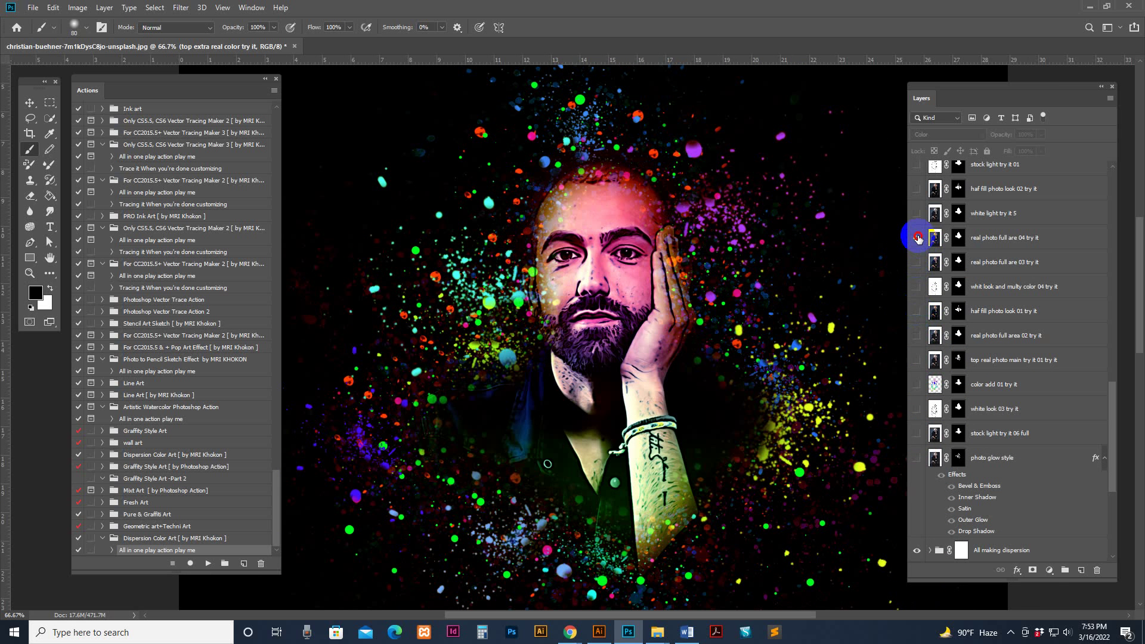
{"action": "left_click", "coordinate": [917, 238]}
{"action": "left_click", "coordinate": [917, 238]}
{"action": "left_click", "coordinate": [917, 213]}
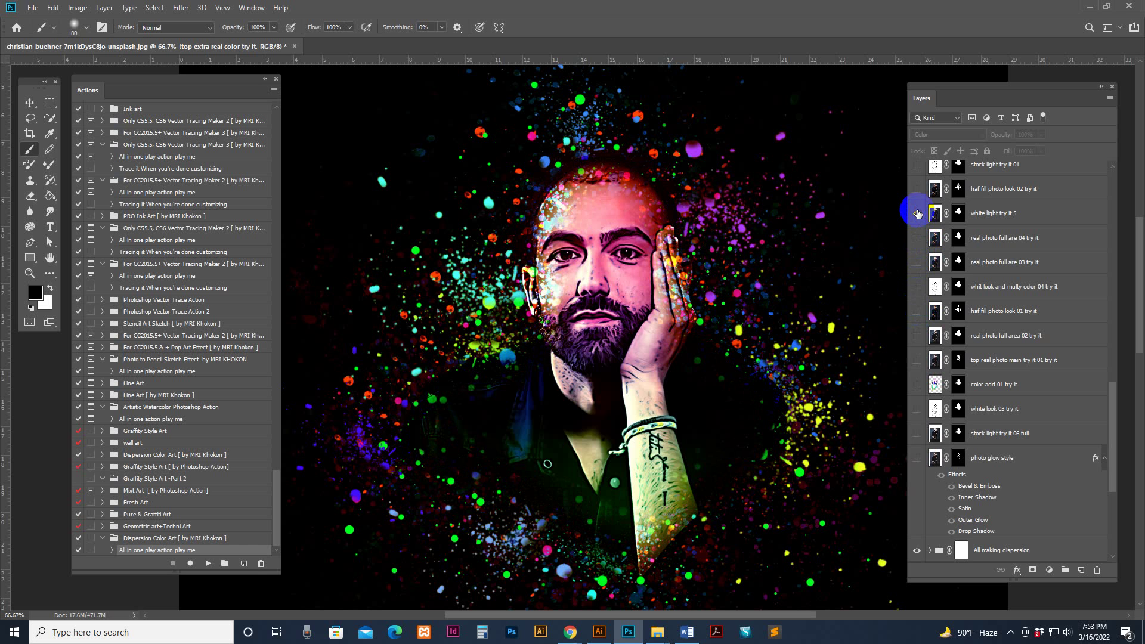
{"action": "left_click", "coordinate": [917, 213]}
Hide the "stock light try it 12" layer and preview the "top extra" and "stock light try it 08 black extra" layers.
{"action": "scroll", "coordinate": [918, 227], "scroll_direction": "up", "scroll_amount": 3}
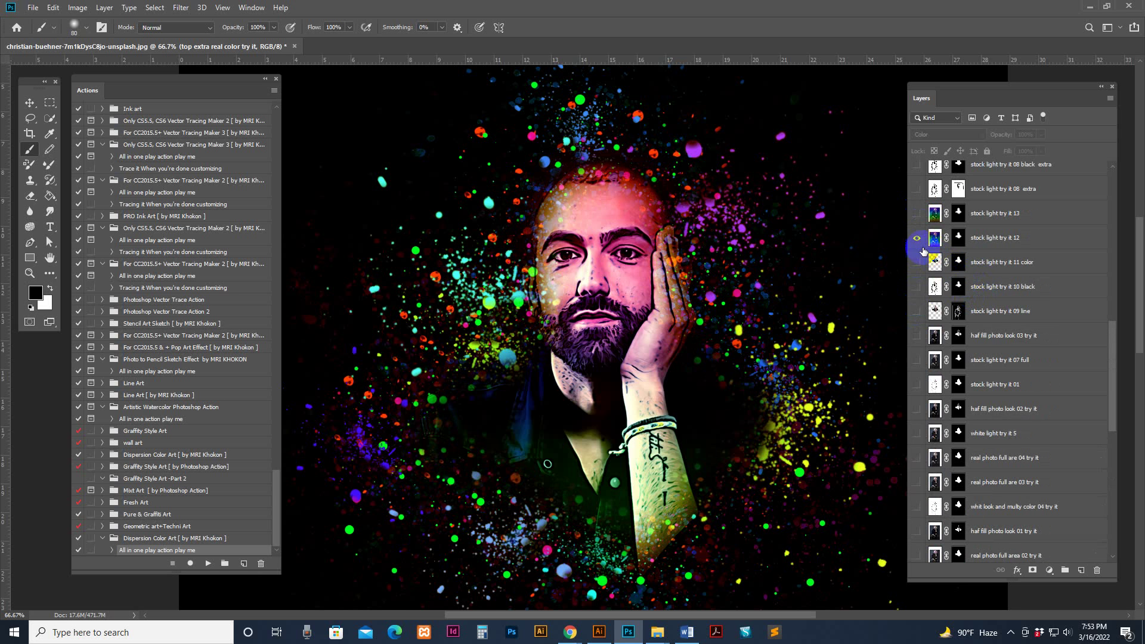
{"action": "left_click", "coordinate": [917, 238]}
{"action": "scroll", "coordinate": [917, 250], "scroll_direction": "up", "scroll_amount": 4}
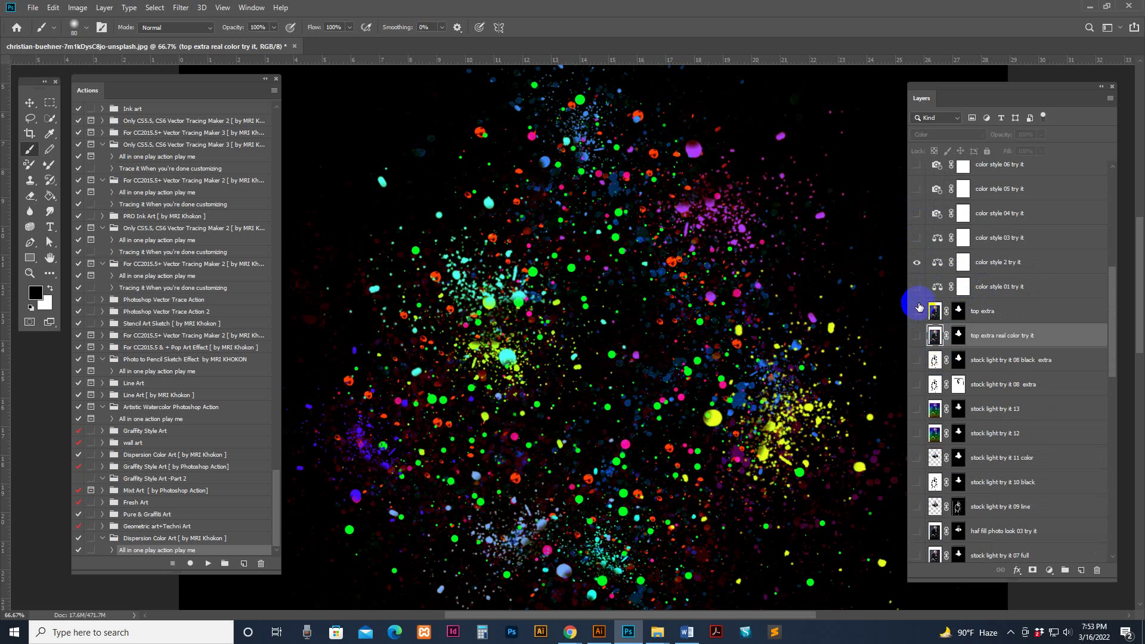
{"action": "left_click", "coordinate": [917, 312]}
{"action": "left_click", "coordinate": [917, 313]}
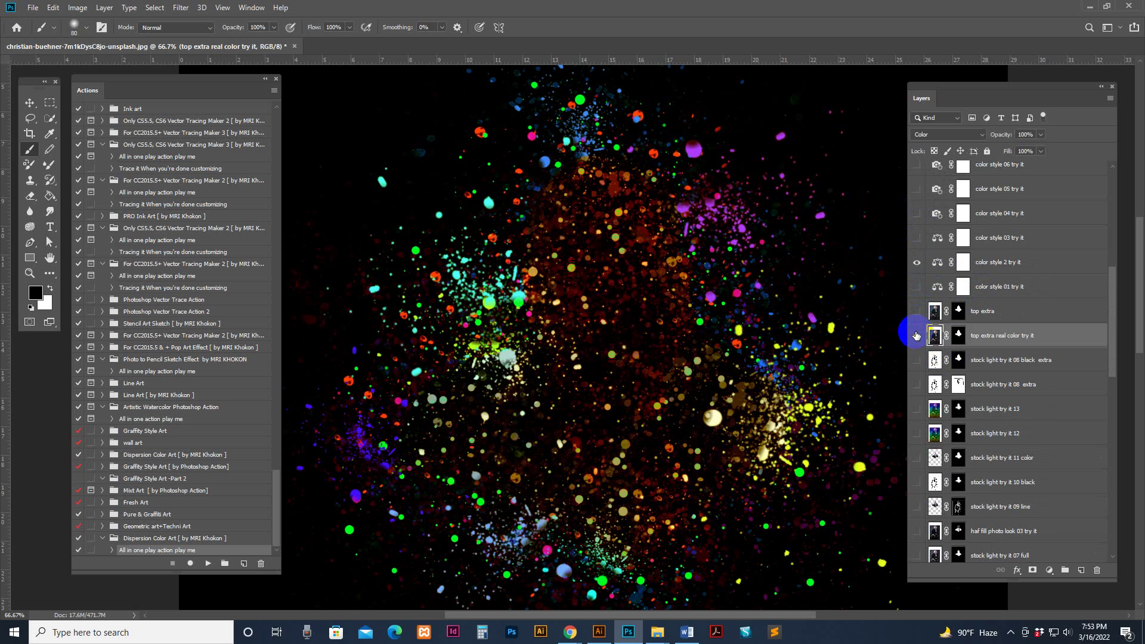
{"action": "left_click", "coordinate": [916, 362]}
{"action": "left_click", "coordinate": [916, 361]}
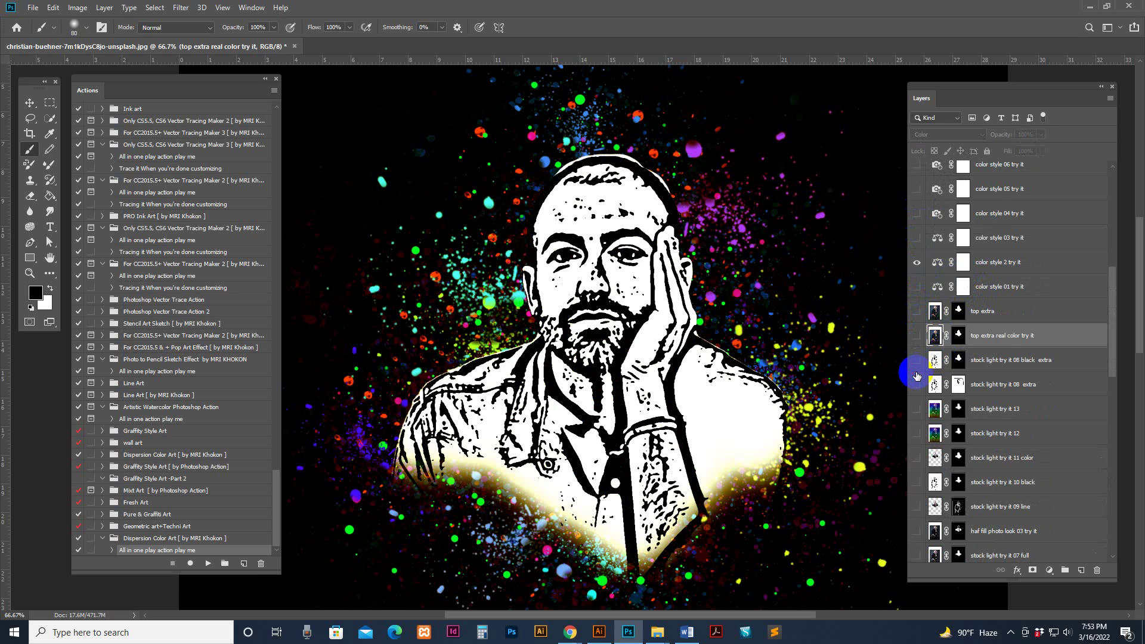
Show the "stock light try it 09 line", "stock light try it 07 full" and "haf fill photo look 03 try it" layers together.
{"action": "left_click", "coordinate": [917, 506]}
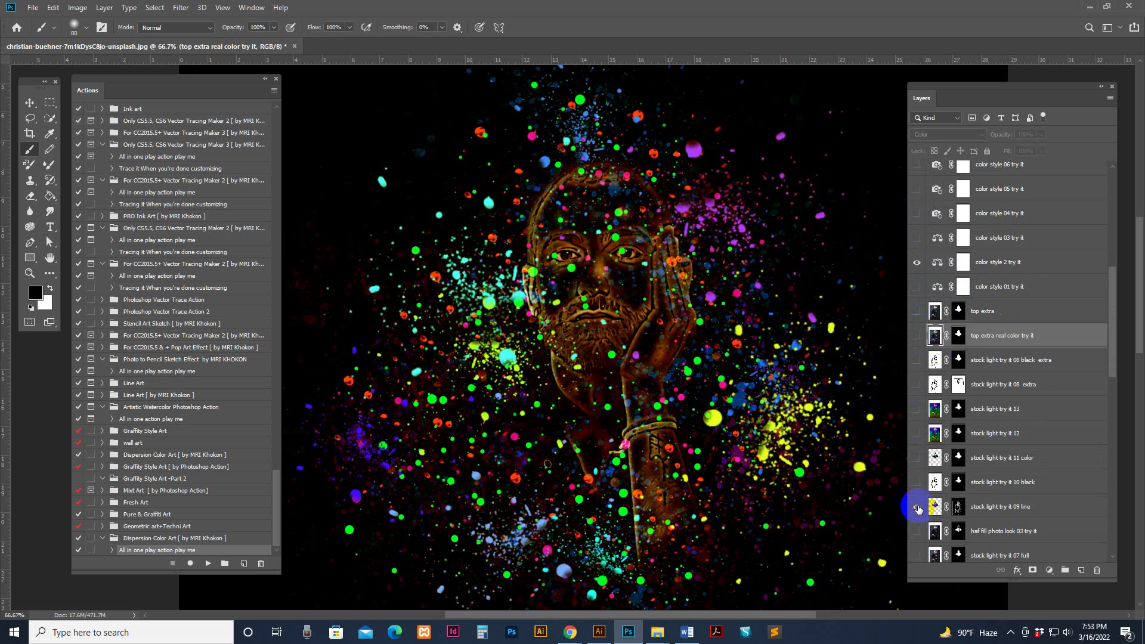
{"action": "scroll", "coordinate": [918, 500], "scroll_direction": "down", "scroll_amount": 5}
{"action": "left_click", "coordinate": [916, 433]}
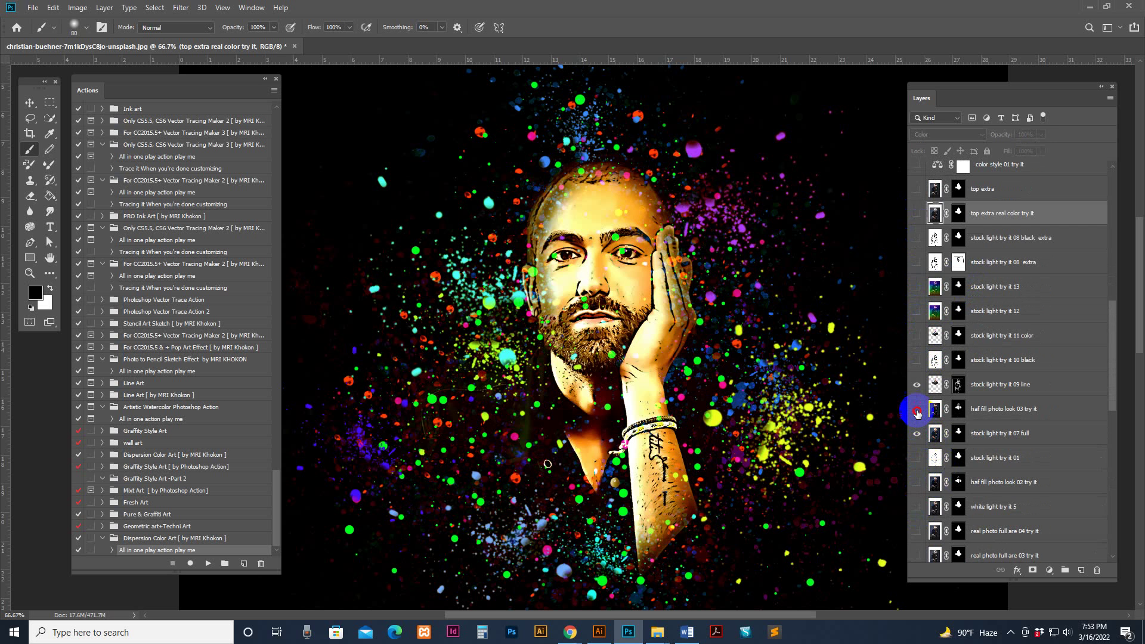
{"action": "left_click", "coordinate": [917, 416]}
Preview the "stock light try it 01", "haf fill photo look 02 try it" and "white light try it 5" layers one by one.
{"action": "left_click", "coordinate": [916, 458]}
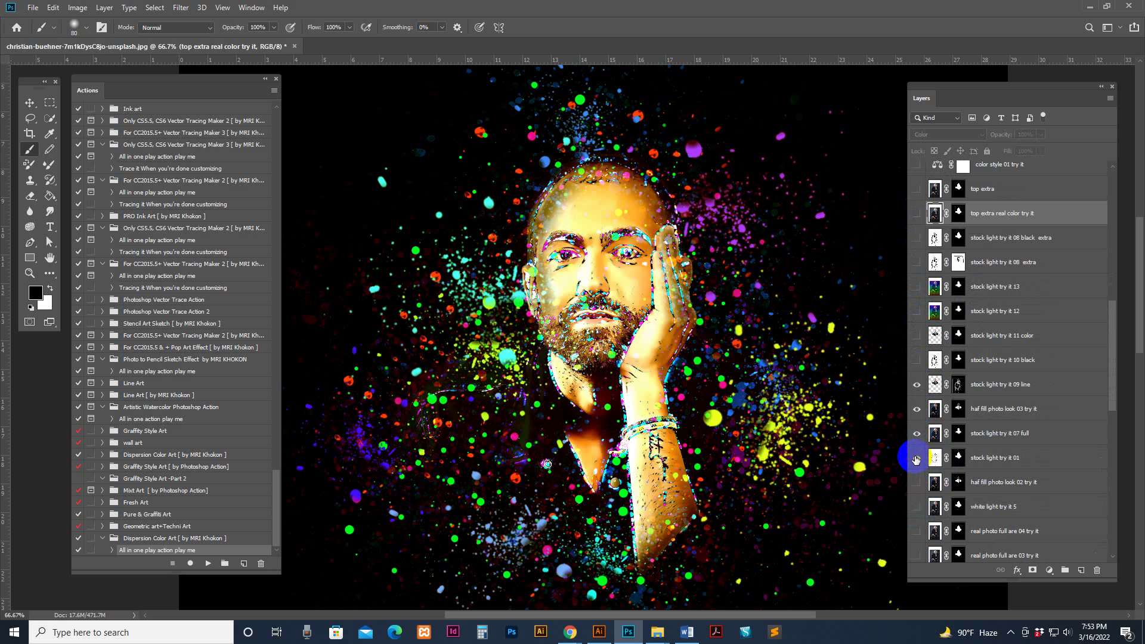
{"action": "left_click", "coordinate": [917, 459]}
{"action": "left_click", "coordinate": [917, 485]}
{"action": "left_click", "coordinate": [915, 484]}
{"action": "left_click", "coordinate": [914, 508]}
{"action": "left_click", "coordinate": [915, 508]}
{"action": "left_click", "coordinate": [915, 508]}
Preview the "real photo full are 04 try it" layer and show the "real photo full are 03 try it" layer.
{"action": "left_click", "coordinate": [915, 530]}
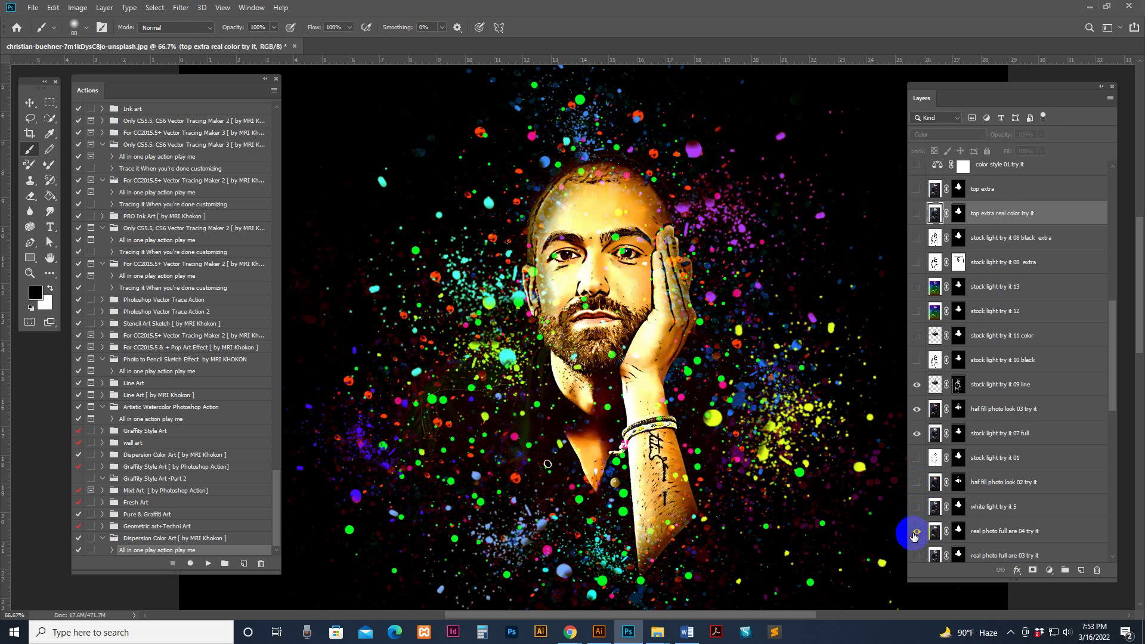
{"action": "scroll", "coordinate": [918, 453], "scroll_direction": "down", "scroll_amount": 3}
{"action": "left_click", "coordinate": [917, 433]}
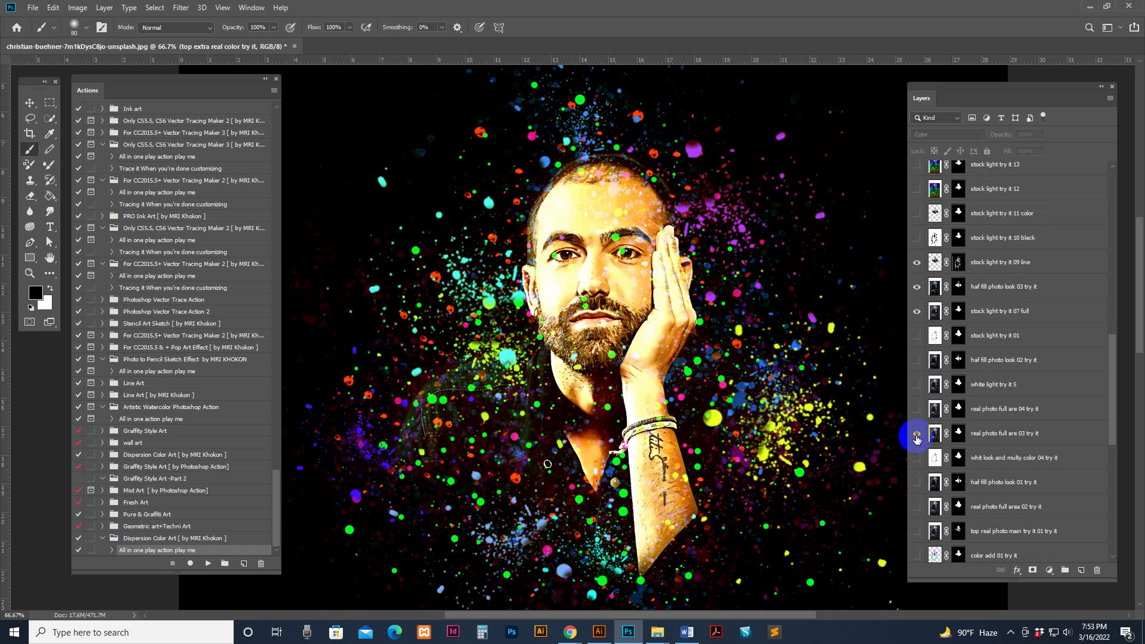
Preview the color style 03, 04 and 05 adjustment layers one by one.
{"action": "scroll", "coordinate": [966, 331], "scroll_direction": "up", "scroll_amount": 10}
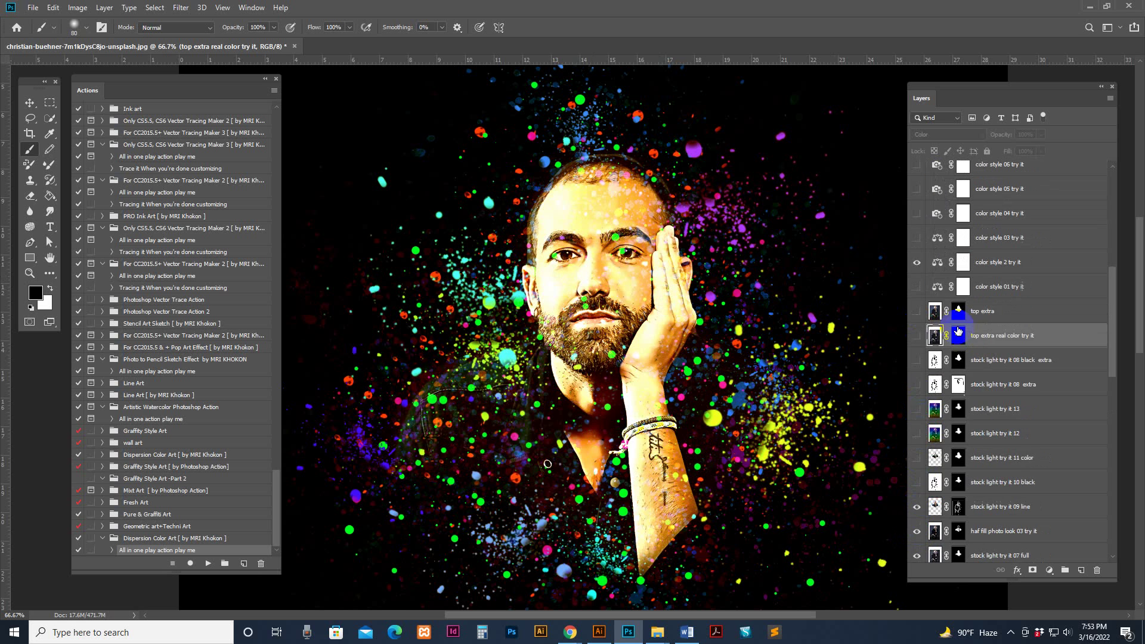
{"action": "left_click", "coordinate": [915, 238]}
{"action": "left_click", "coordinate": [915, 240]}
{"action": "left_click", "coordinate": [916, 214]}
{"action": "left_click", "coordinate": [916, 214]}
{"action": "left_click", "coordinate": [916, 190]}
Preview the color style 16, 17 and 18 adjustment layers on the portrait.
{"action": "scroll", "coordinate": [923, 266], "scroll_direction": "up", "scroll_amount": 3}
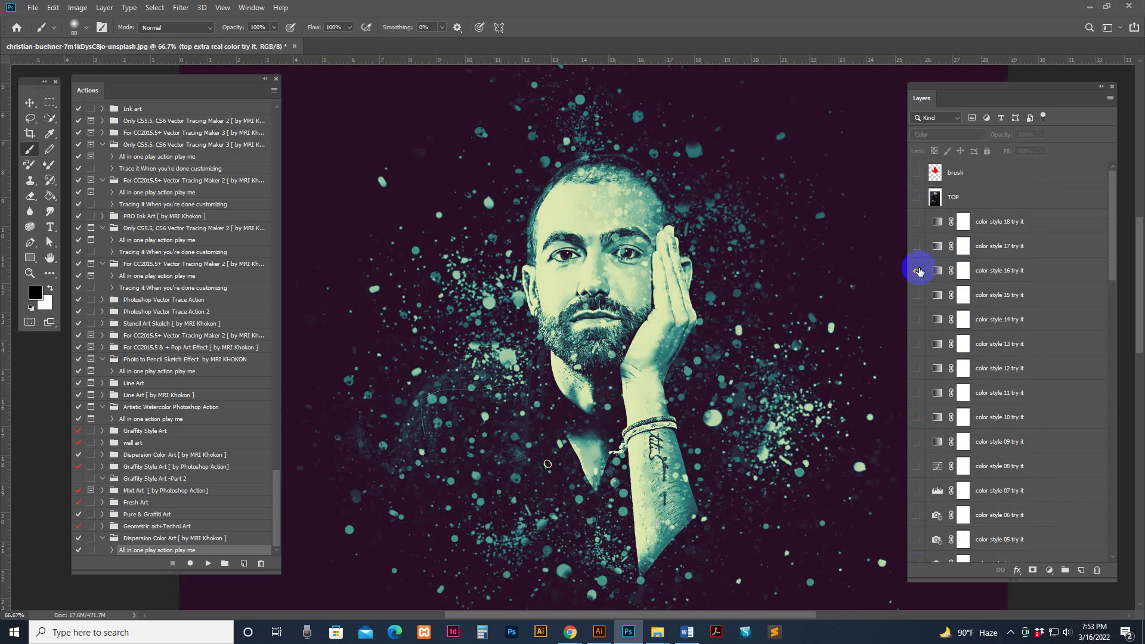
{"action": "left_click", "coordinate": [915, 248]}
{"action": "left_click", "coordinate": [915, 248]}
{"action": "left_click", "coordinate": [917, 222]}
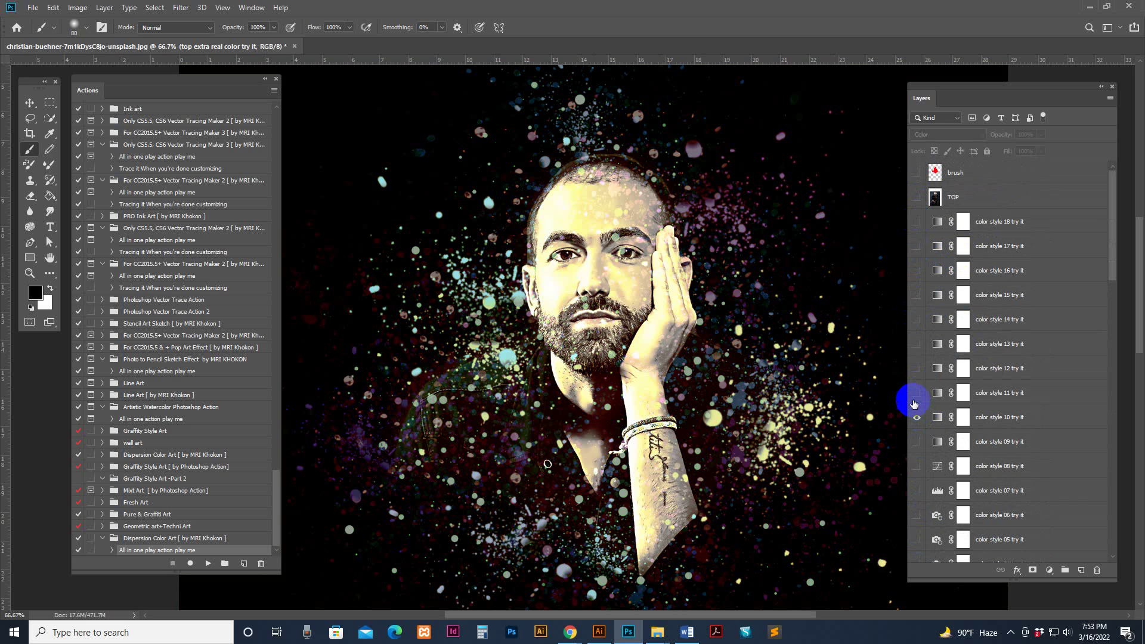
Preview the color style 09, 08, 07 and 06 adjustment layers one after another.
{"action": "left_click", "coordinate": [918, 441]}
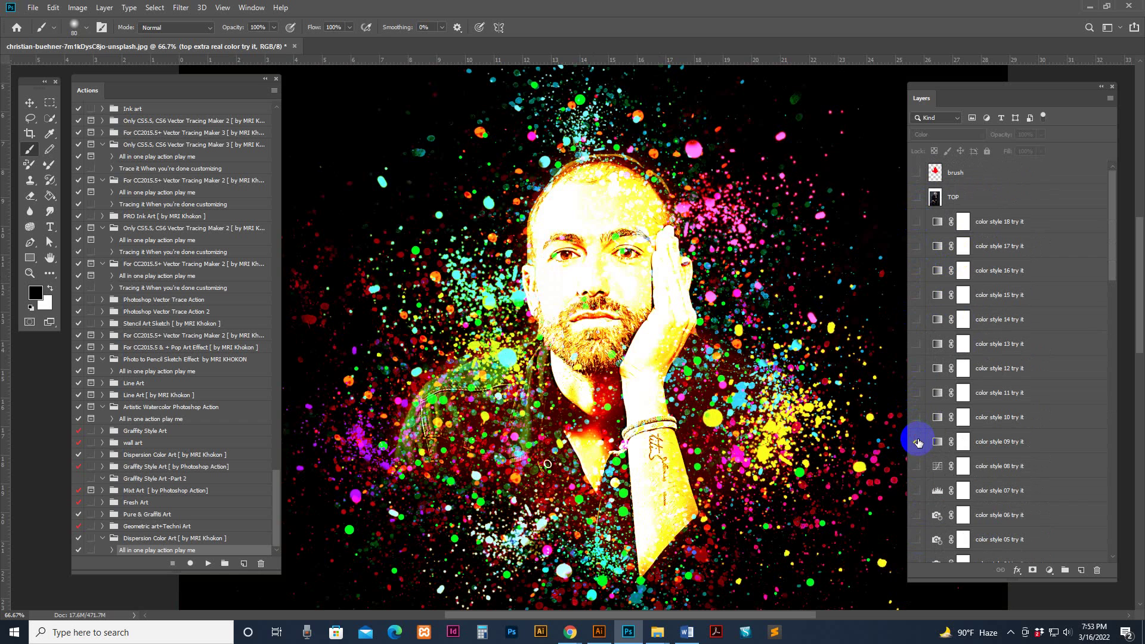
{"action": "scroll", "coordinate": [937, 442], "scroll_direction": "down", "scroll_amount": 3}
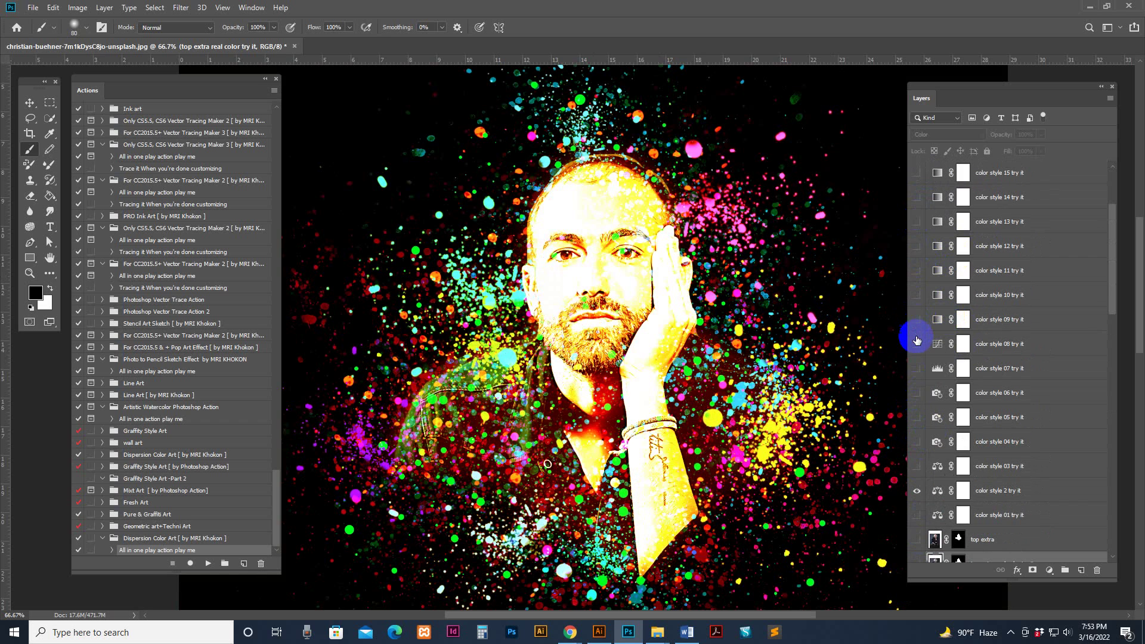
{"action": "left_click", "coordinate": [916, 319]}
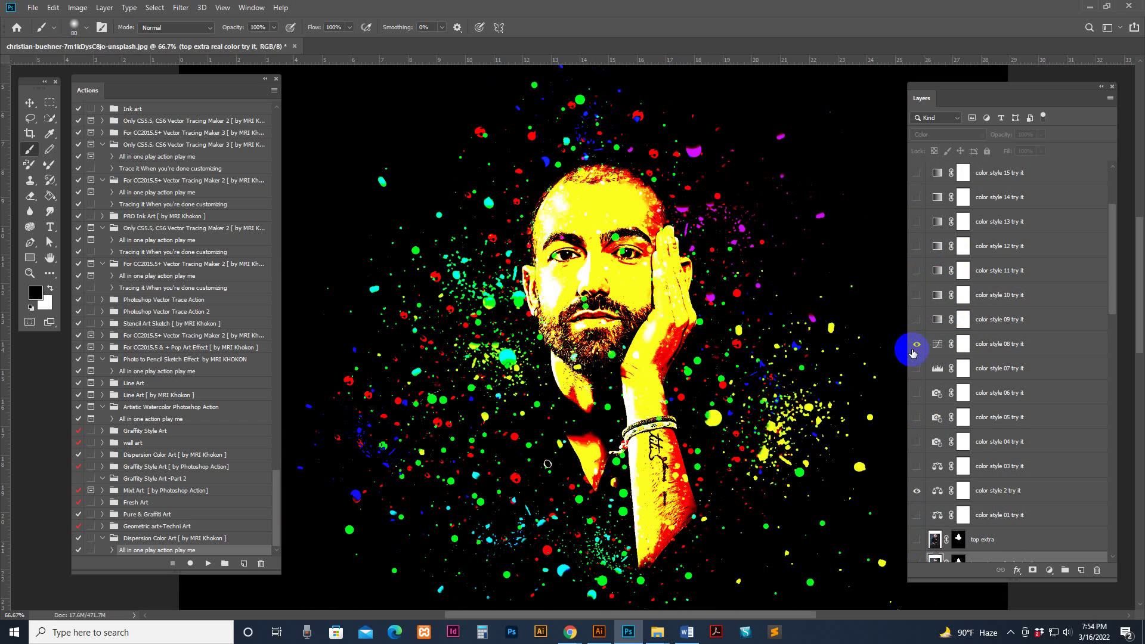
{"action": "left_click", "coordinate": [916, 368]}
{"action": "left_click", "coordinate": [917, 390]}
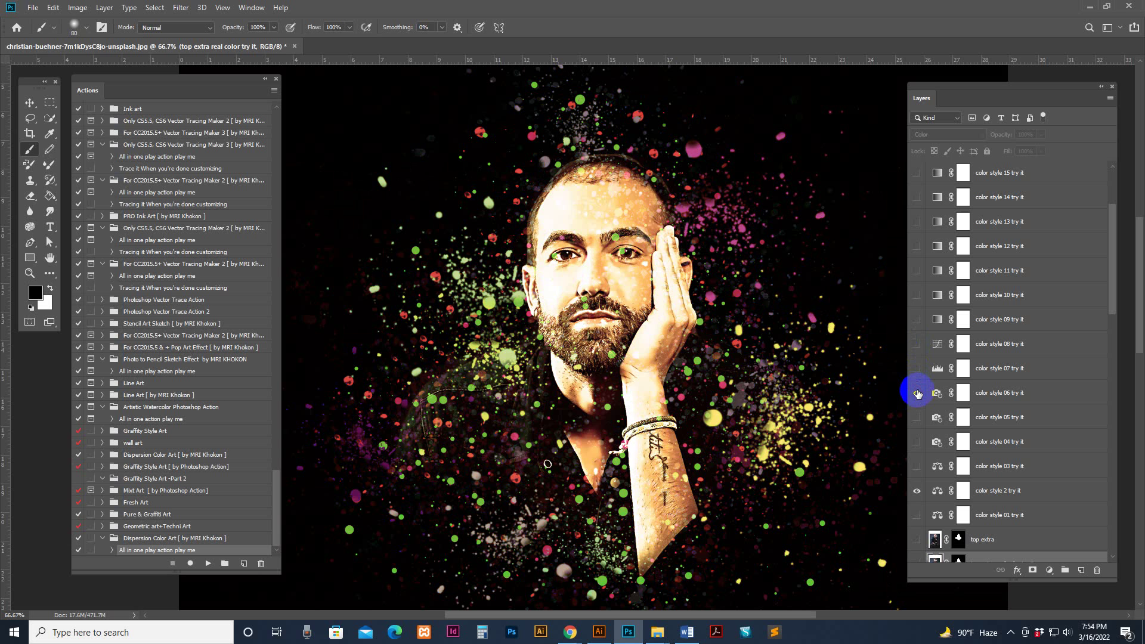
{"action": "left_click", "coordinate": [917, 392]}
Close the portrait document without saving and open the cricket batsman photo from the Dispersion Art folder.
{"action": "left_click", "coordinate": [294, 46]}
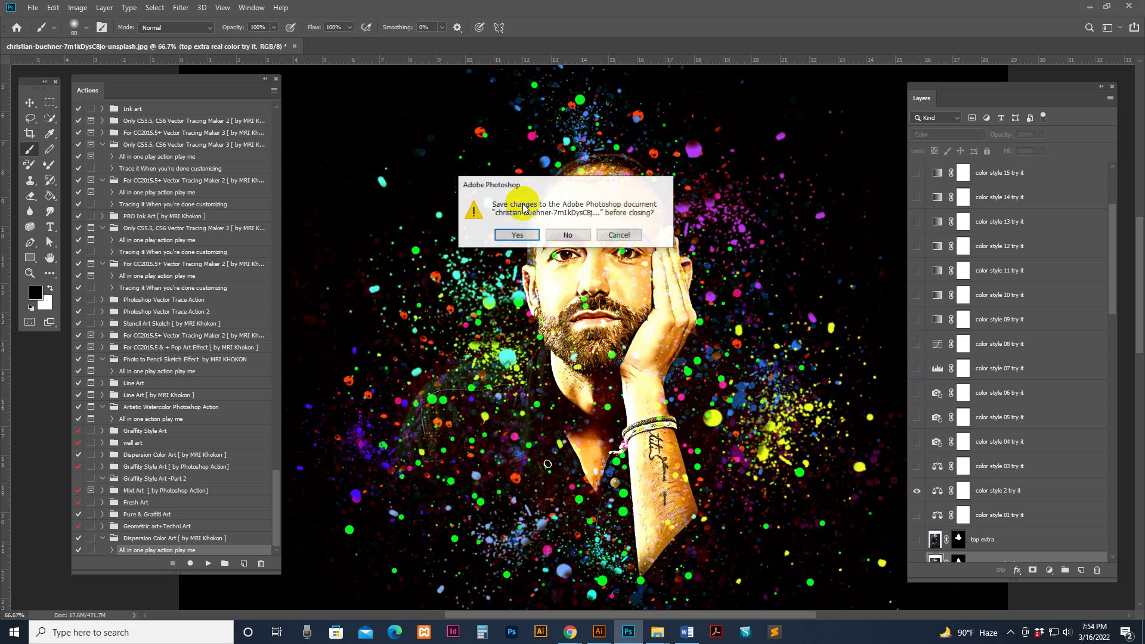
{"action": "left_click", "coordinate": [567, 232]}
{"action": "left_click", "coordinate": [661, 630]}
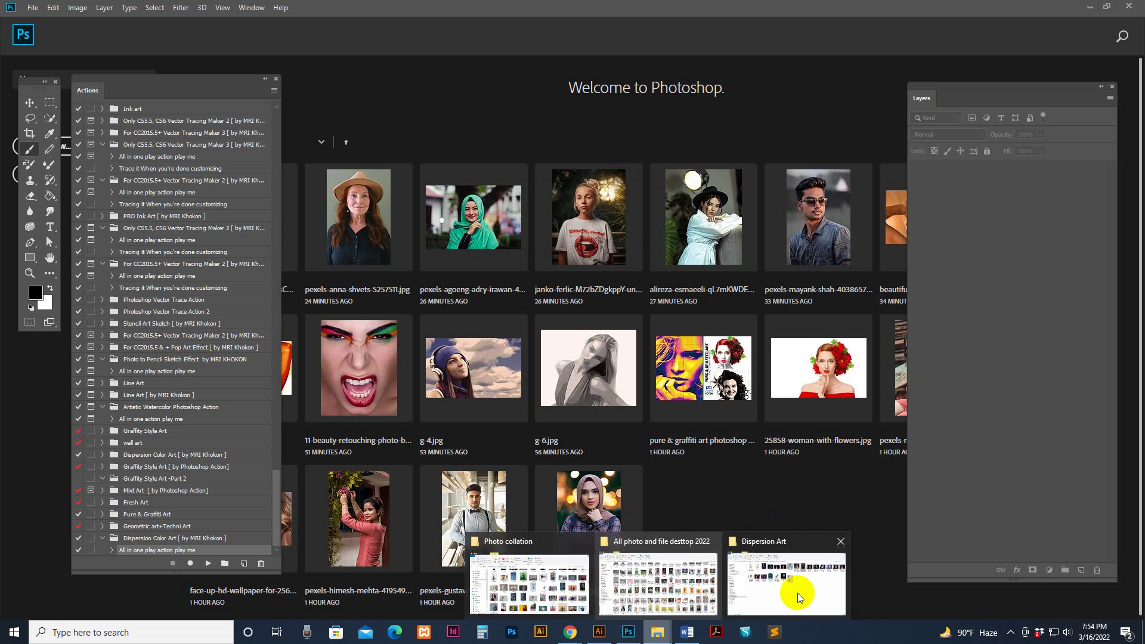
{"action": "left_click", "coordinate": [810, 587]}
{"action": "left_click_drag", "start_coordinate": [673, 154], "coordinate": [503, 71]}
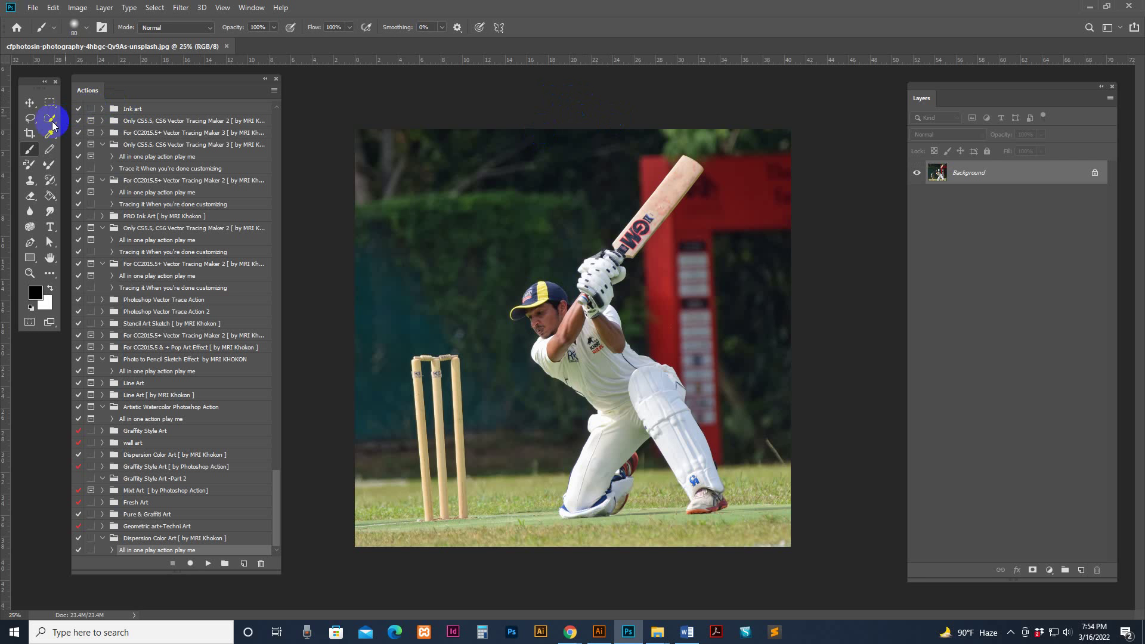
Select the batsman with Select Subject, fill the selection with red on a new layer and deselect.
{"action": "left_click", "coordinate": [50, 118]}
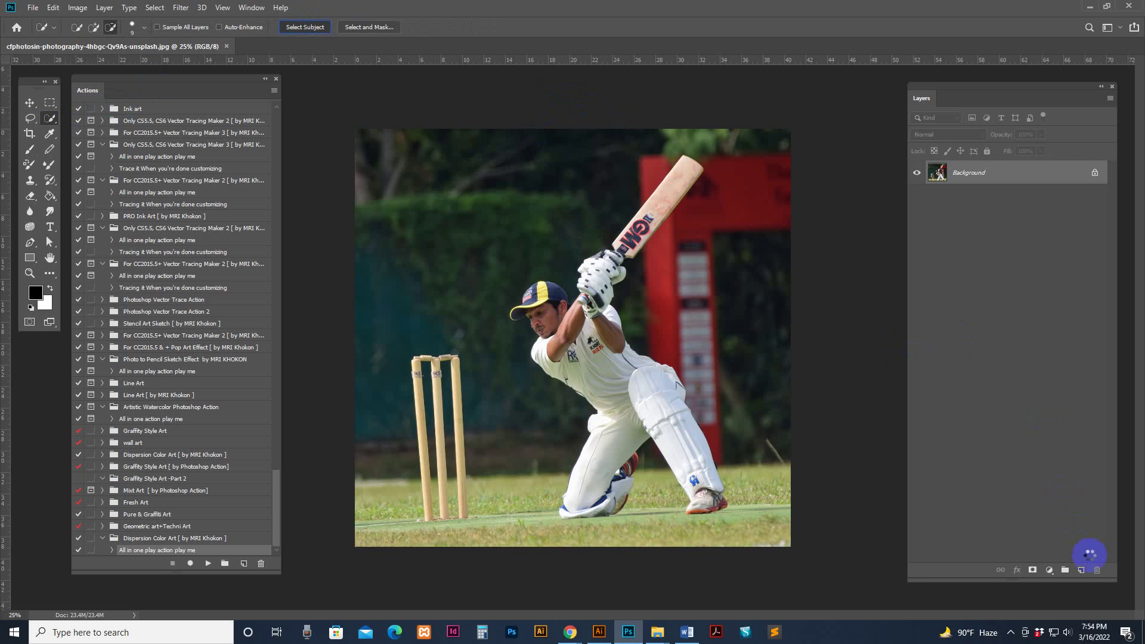
{"action": "left_click", "coordinate": [1080, 570]}
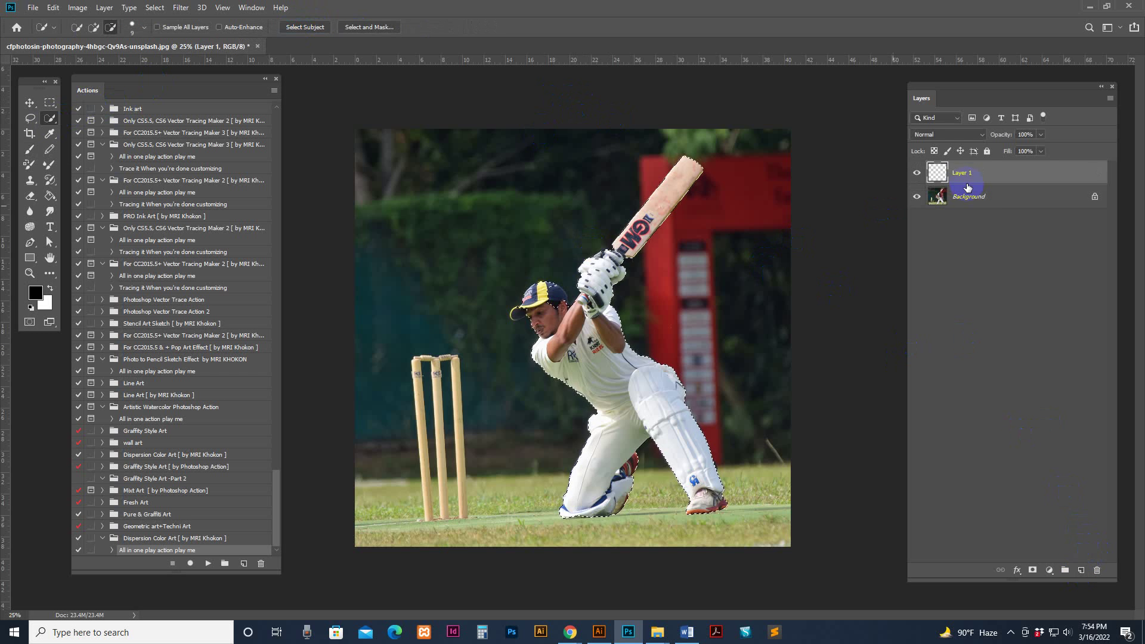
{"action": "left_click", "coordinate": [50, 196]}
{"action": "left_click", "coordinate": [36, 292]}
{"action": "left_click_drag", "start_coordinate": [874, 420], "coordinate": [964, 392]}
{"action": "left_click", "coordinate": [1033, 391]}
{"action": "left_click", "coordinate": [657, 385]}
{"action": "key", "text": "ctrl+d"}
Choose an 80 px round brush with 100% hardness and paint the uncovered cap visor red.
{"action": "left_click", "coordinate": [39, 156]}
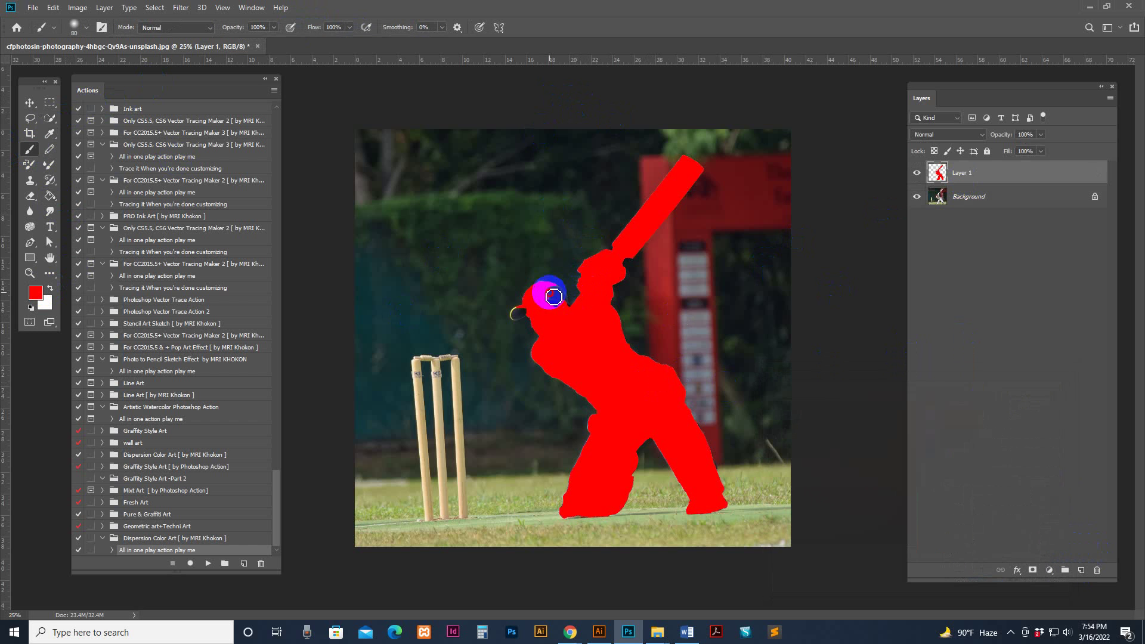
{"action": "right_click", "coordinate": [594, 316]}
{"action": "left_click", "coordinate": [633, 259]}
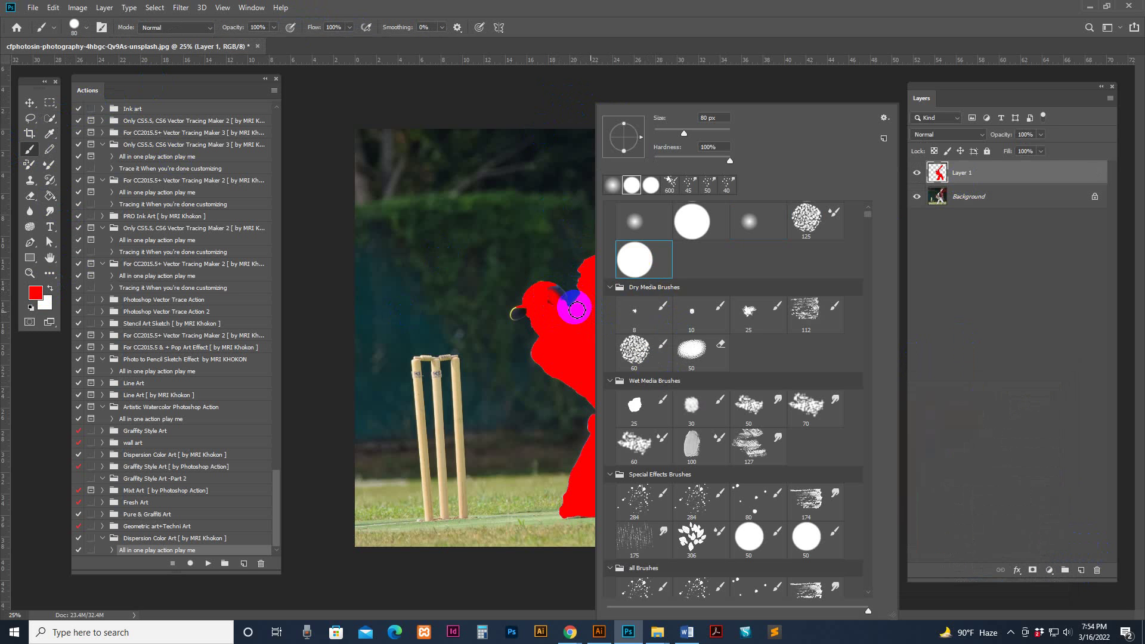
{"action": "key", "text": "Escape"}
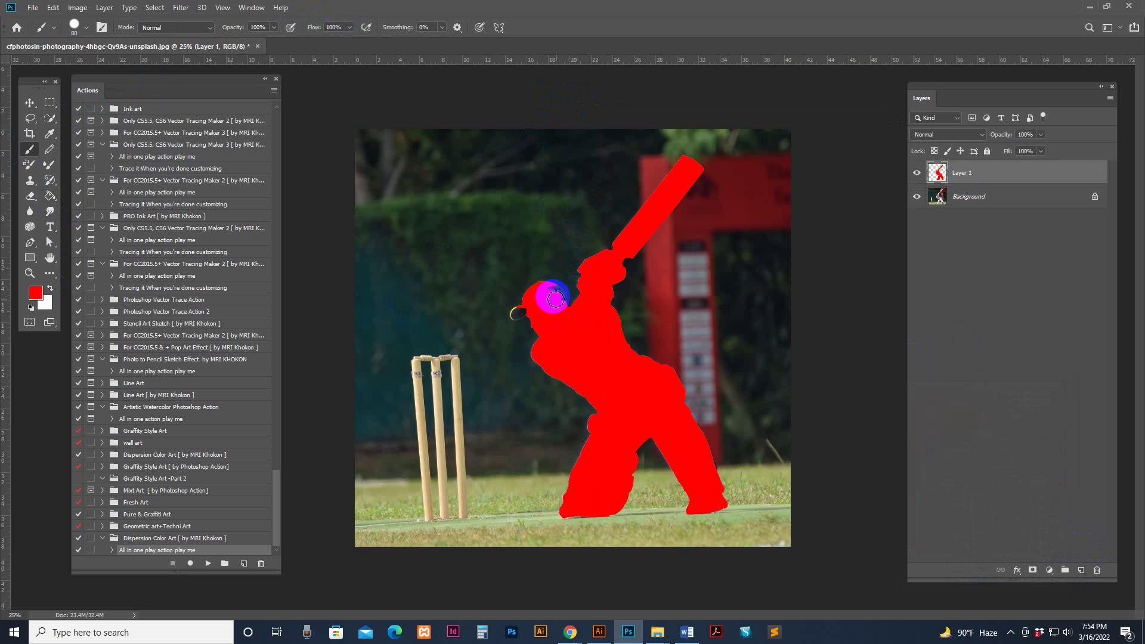
{"action": "left_click", "coordinate": [917, 173]}
{"action": "left_click", "coordinate": [917, 173]}
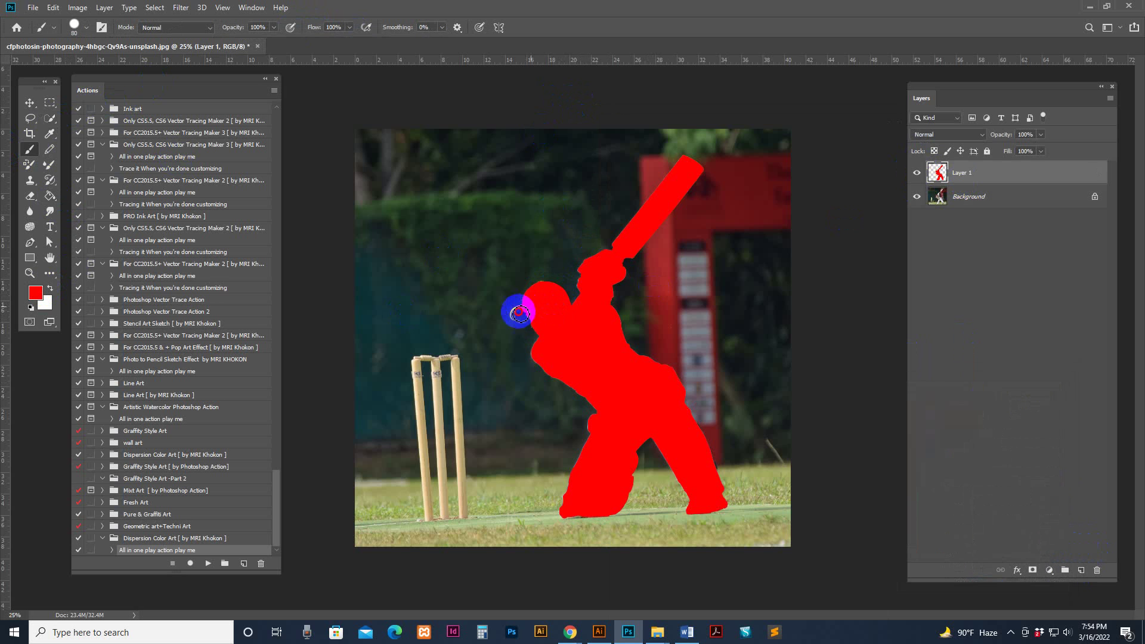
{"action": "left_click_drag", "start_coordinate": [517, 317], "coordinate": [534, 309]}
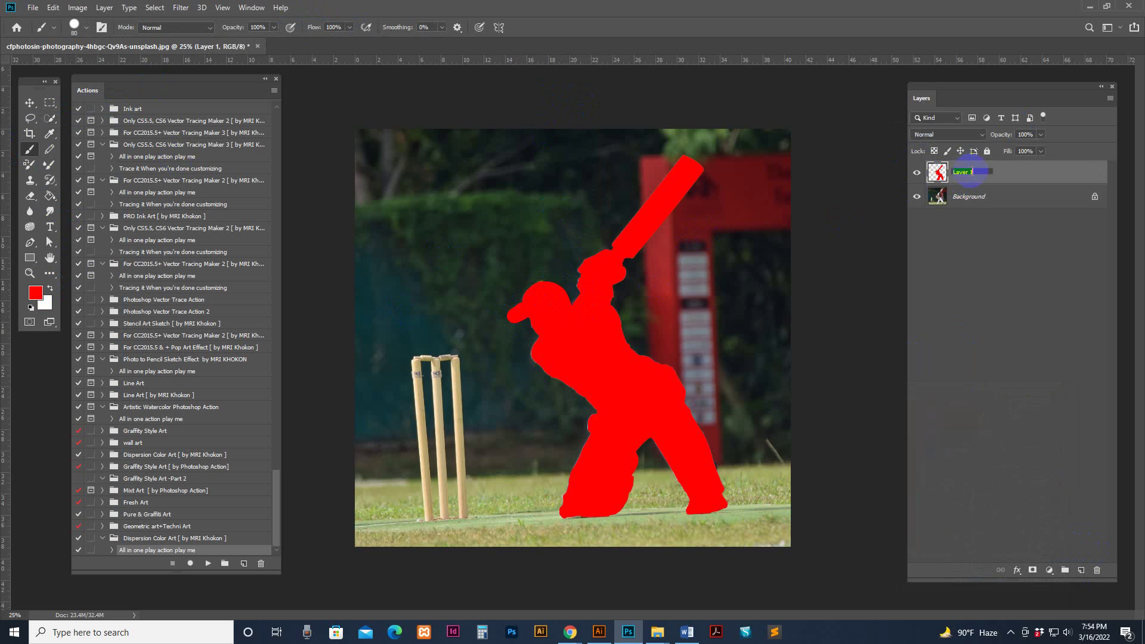
Rename the red layer "brush" and paint over the lower edge of the batsman's kneeling leg.
{"action": "left_click", "coordinate": [1050, 173]}
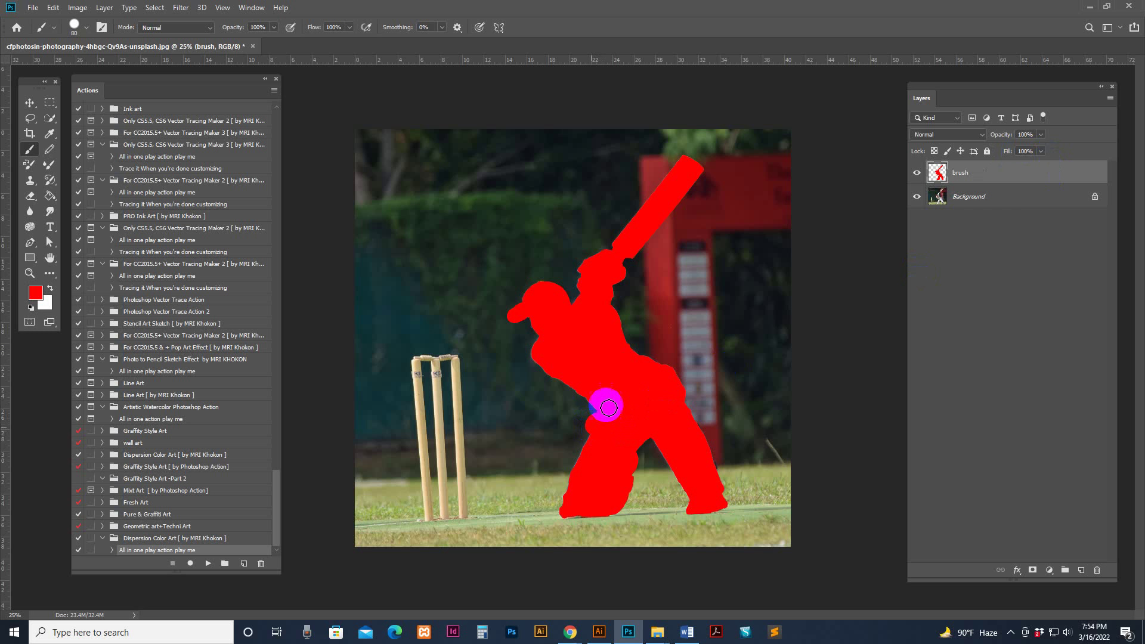
{"action": "left_click_drag", "start_coordinate": [590, 493], "coordinate": [569, 517]}
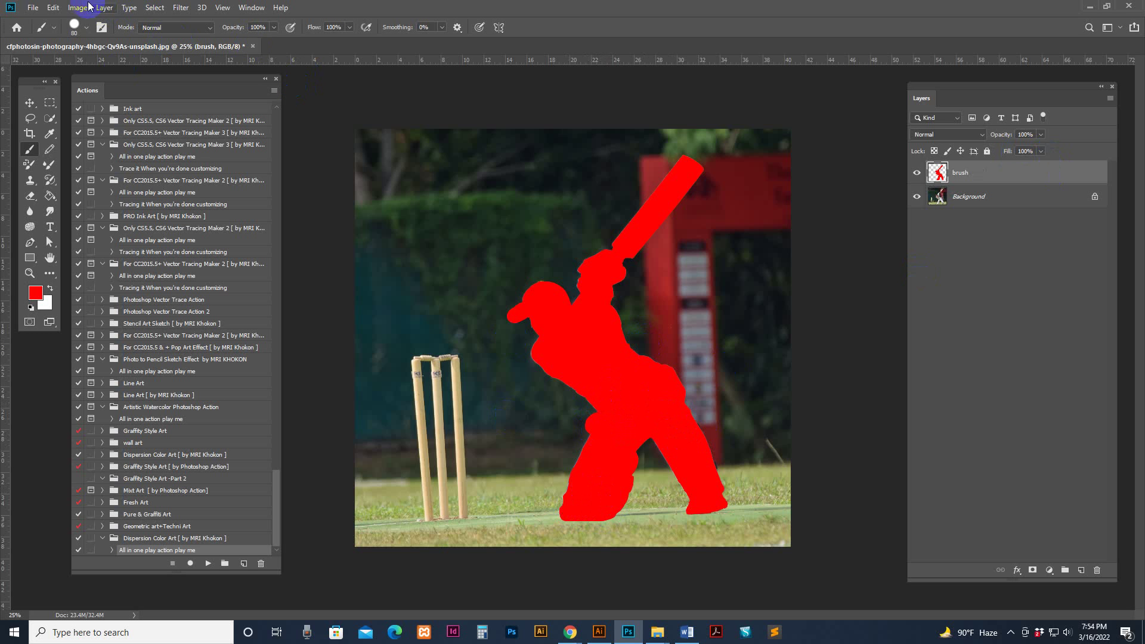
Check the photo's image size and run the "All in one play action play me" action of Dispersion Color Art.
{"action": "left_click", "coordinate": [77, 7]}
{"action": "left_click", "coordinate": [95, 97]}
{"action": "left_click", "coordinate": [860, 409]}
{"action": "left_click", "coordinate": [208, 563]}
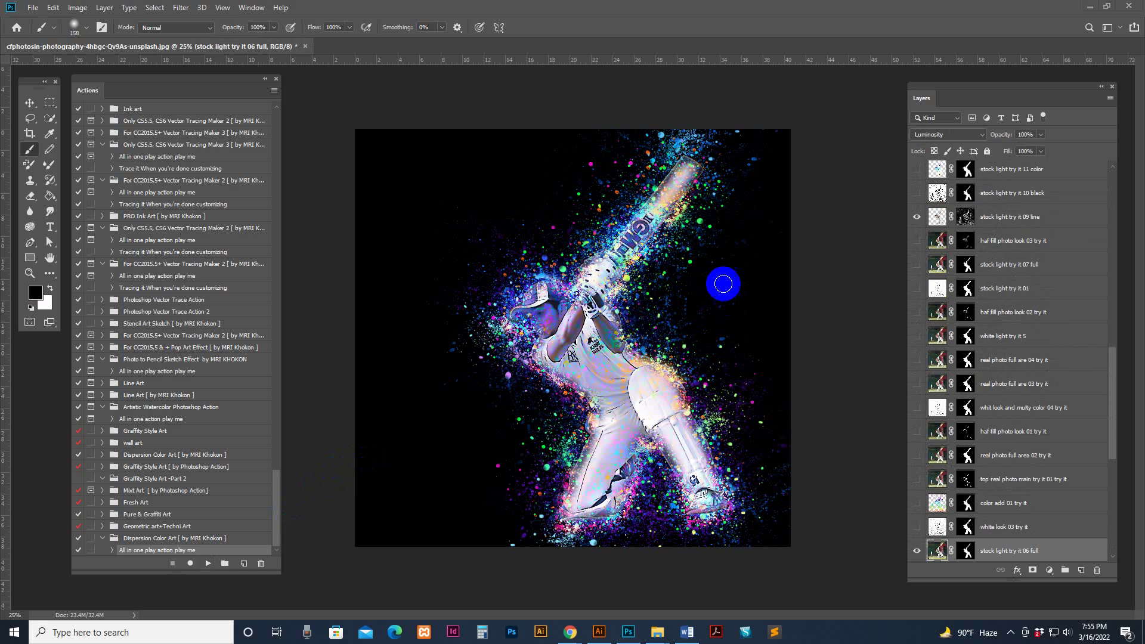
Examine the dispersion effect on the batsman's bat, body and face up close.
{"action": "left_click", "coordinate": [617, 333]}
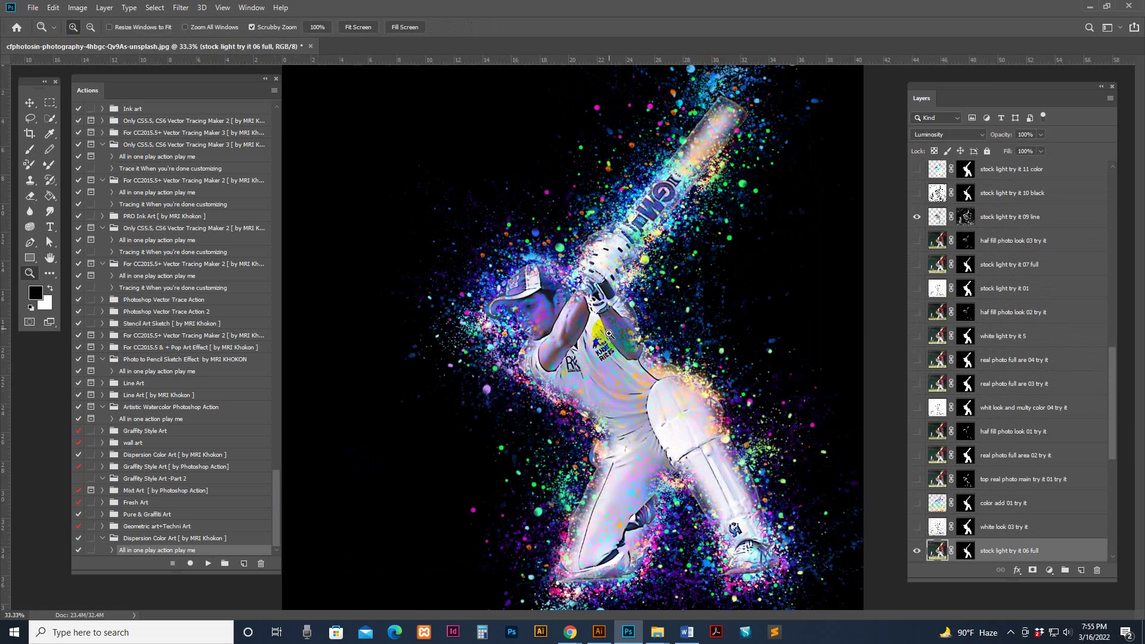
{"action": "left_click", "coordinate": [638, 334], "text": "alt"}
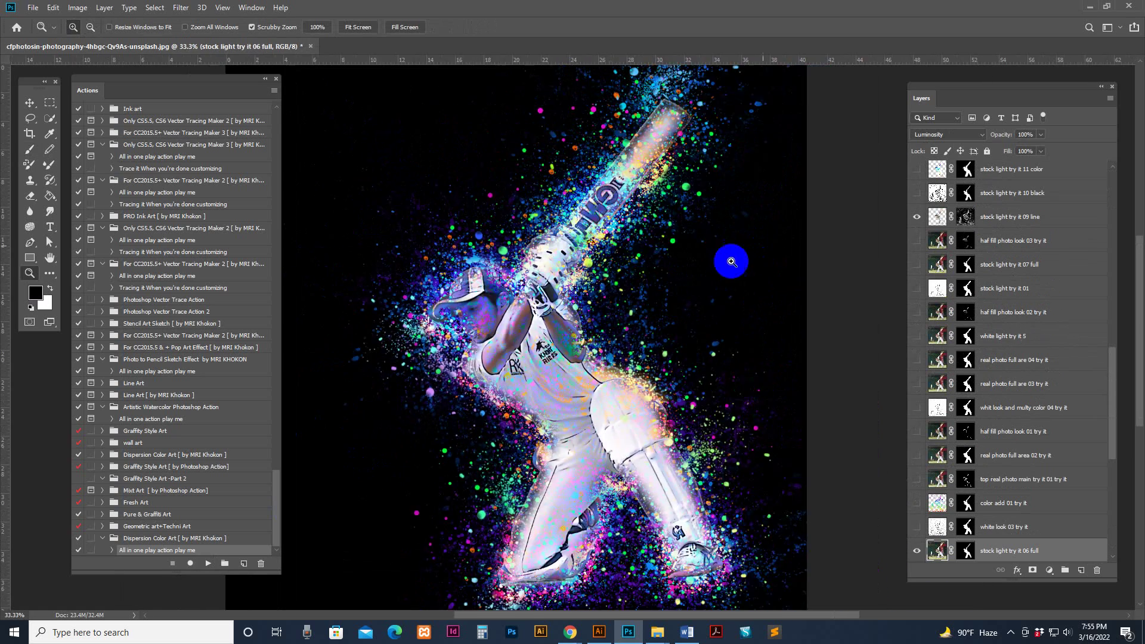
{"action": "left_click_drag", "start_coordinate": [694, 311], "coordinate": [714, 350]}
{"action": "left_click_drag", "start_coordinate": [609, 400], "coordinate": [507, 204]}
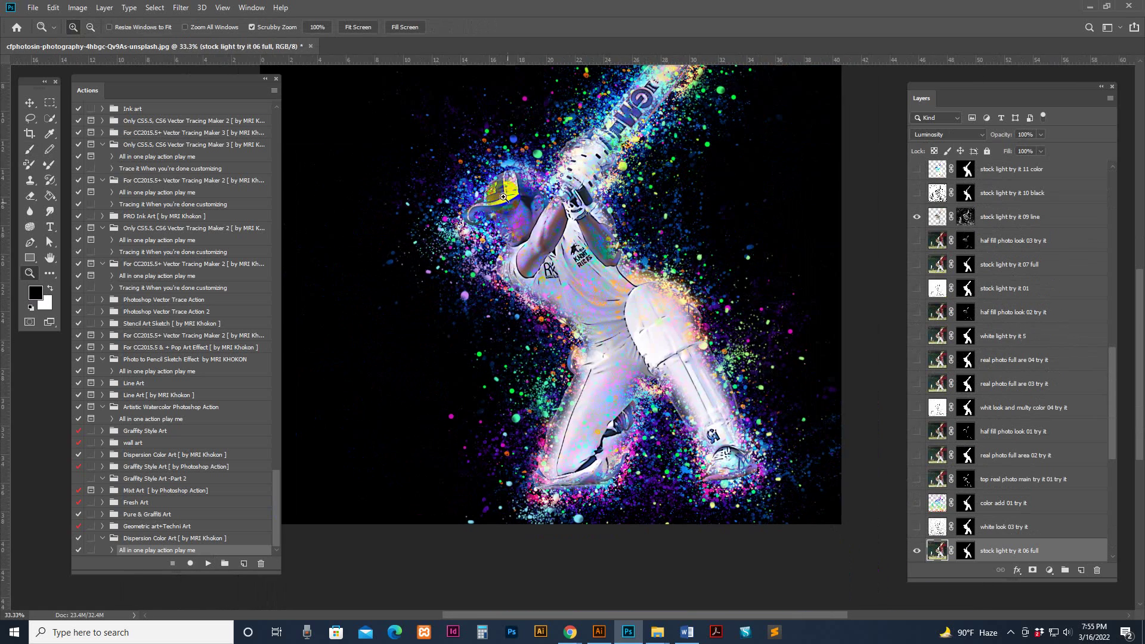
{"action": "left_click", "coordinate": [509, 226]}
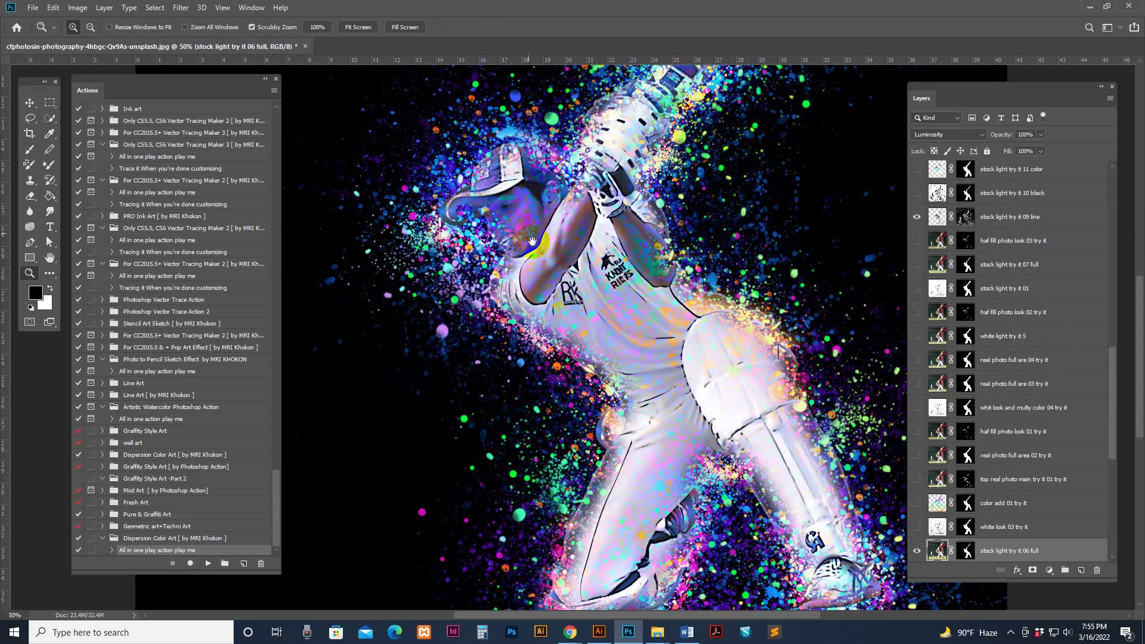
Paint black with the Brush tool on the mask of the "stock light try it 06 full" layer over the batsman's head and shoulder.
{"action": "scroll", "coordinate": [1008, 471], "scroll_direction": "down", "scroll_amount": 3}
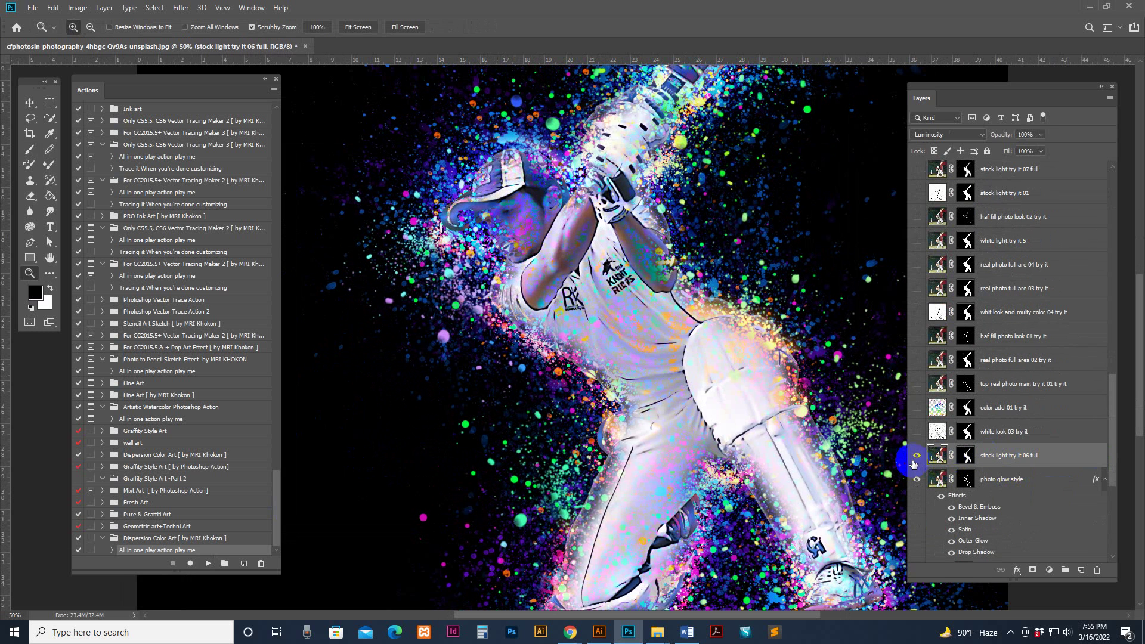
{"action": "left_click", "coordinate": [916, 455]}
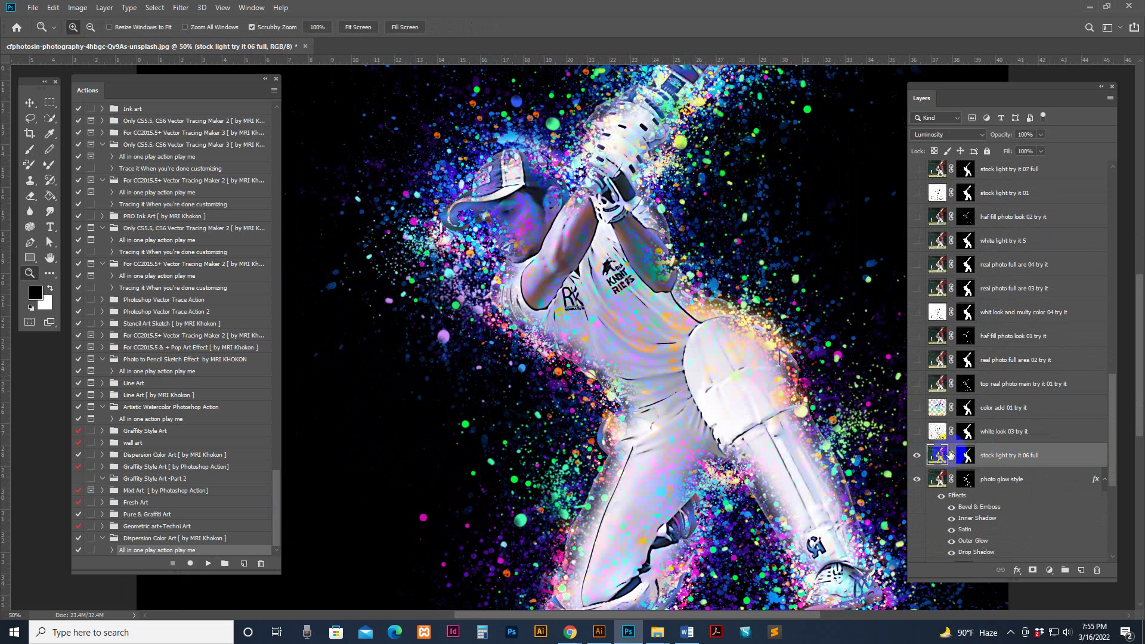
{"action": "left_click", "coordinate": [32, 150]}
{"action": "mouse_move", "coordinate": [527, 181]}
{"action": "left_mouse_down"}
{"action": "mouse_move", "coordinate": [499, 157]}
{"action": "mouse_move", "coordinate": [474, 192]}
{"action": "mouse_move", "coordinate": [469, 180]}
{"action": "mouse_move", "coordinate": [530, 182]}
{"action": "mouse_move", "coordinate": [537, 280]}
{"action": "mouse_move", "coordinate": [587, 227]}
{"action": "mouse_move", "coordinate": [576, 250]}
{"action": "mouse_move", "coordinate": [459, 230]}
{"action": "left_mouse_up"}
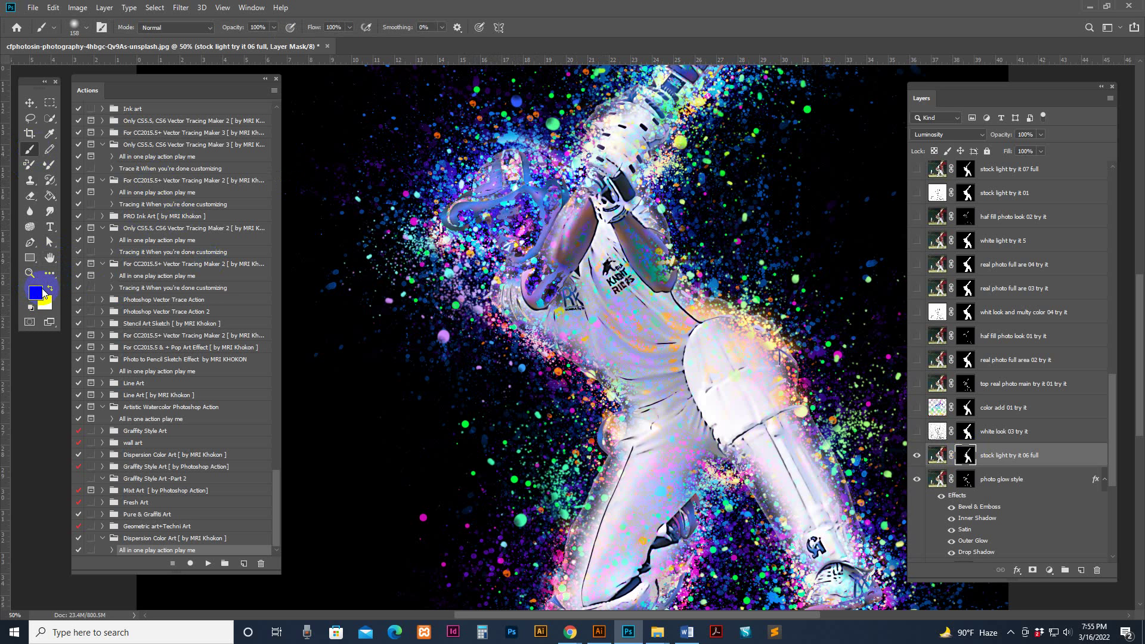
Switch the painting colour to white and paint the batsman's face, cap and arm back in on the same layer mask.
{"action": "left_click", "coordinate": [53, 291]}
{"action": "left_click", "coordinate": [974, 480]}
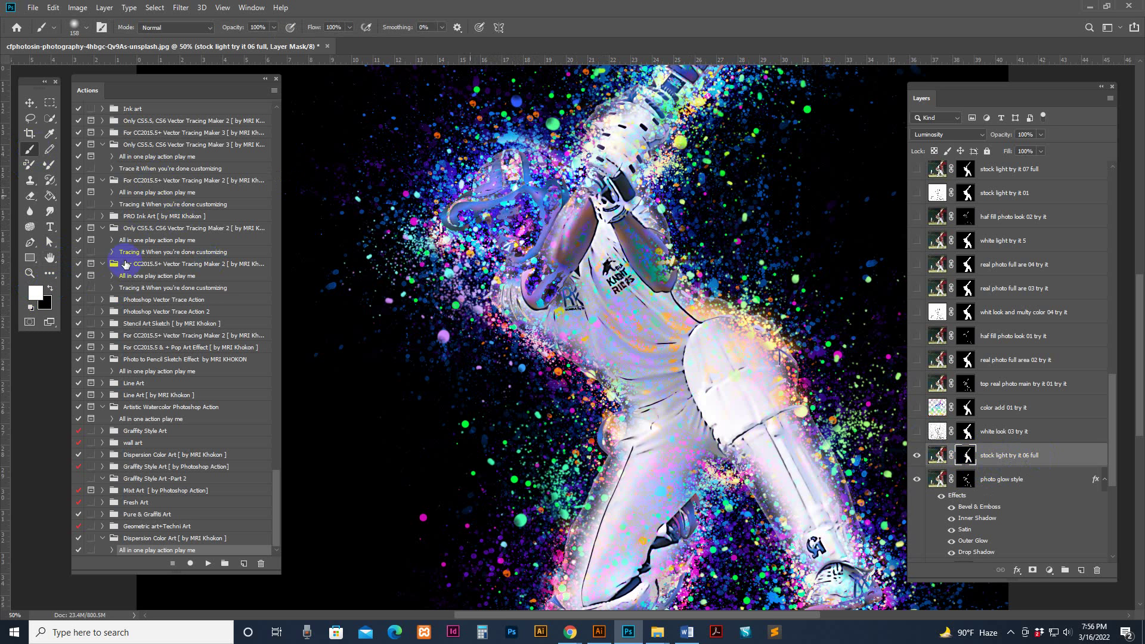
{"action": "mouse_move", "coordinate": [520, 201]}
{"action": "left_mouse_down"}
{"action": "mouse_move", "coordinate": [519, 243]}
{"action": "mouse_move", "coordinate": [513, 222]}
{"action": "mouse_move", "coordinate": [456, 213]}
{"action": "mouse_move", "coordinate": [497, 180]}
{"action": "mouse_move", "coordinate": [544, 222]}
{"action": "mouse_move", "coordinate": [539, 292]}
{"action": "left_mouse_up"}
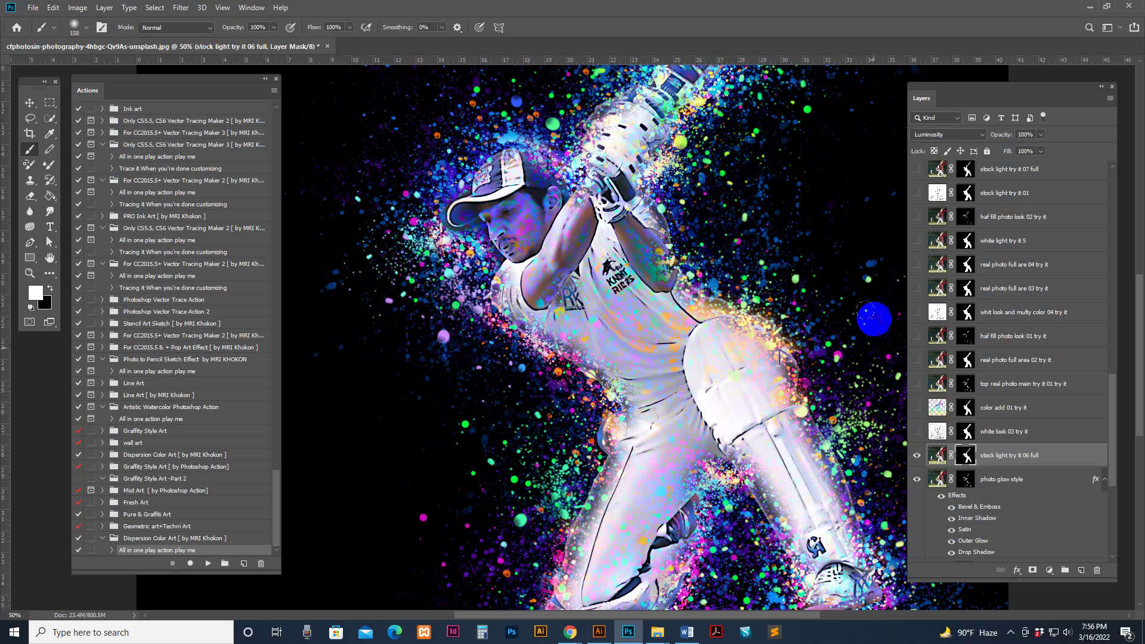
Preview the "stock light try it 07 full", "08 extra" and "08 black extra" layers one at a time, hiding each again.
{"action": "scroll", "coordinate": [957, 411], "scroll_direction": "up", "scroll_amount": 5}
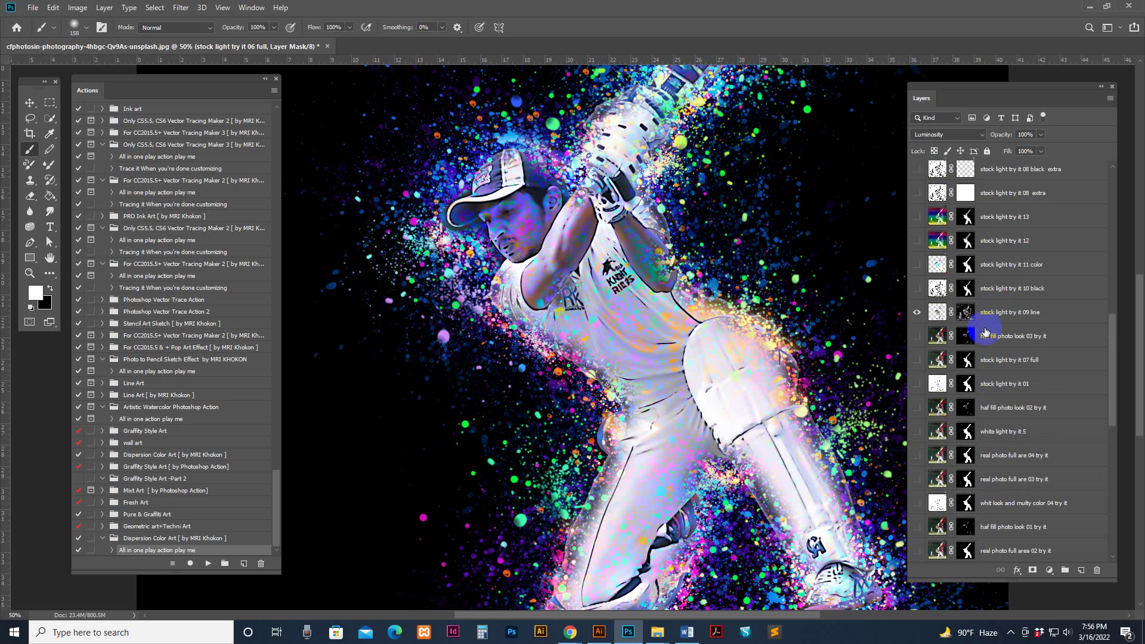
{"action": "left_click", "coordinate": [915, 358]}
{"action": "left_click", "coordinate": [915, 358]}
{"action": "scroll", "coordinate": [942, 310], "scroll_direction": "up", "scroll_amount": 2}
{"action": "scroll", "coordinate": [948, 262], "scroll_direction": "up", "scroll_amount": 8}
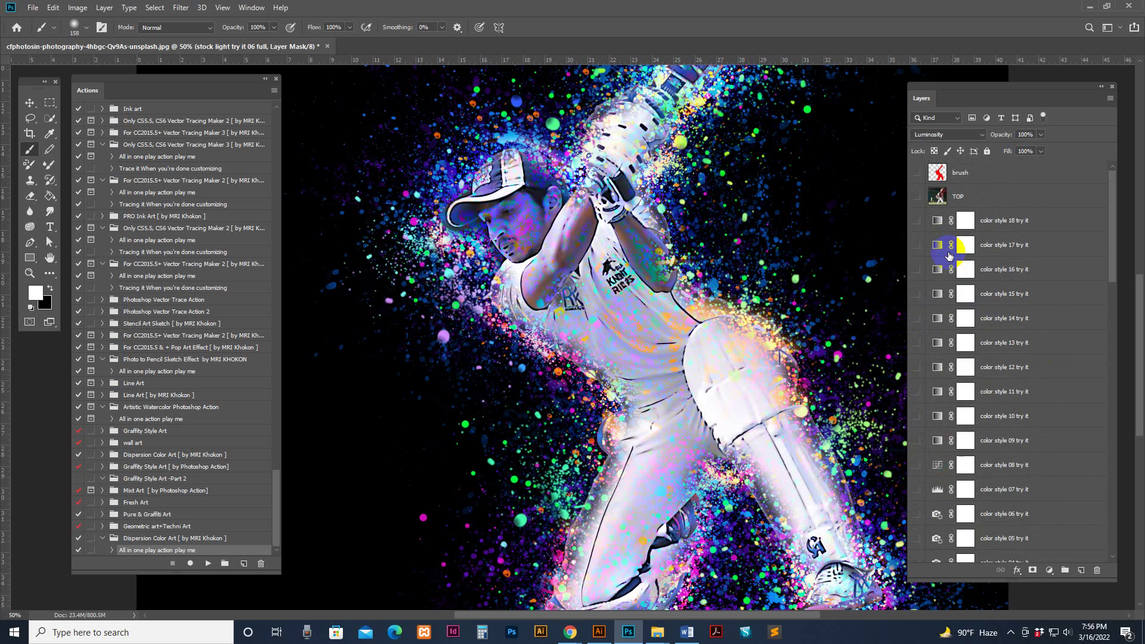
{"action": "scroll", "coordinate": [966, 367], "scroll_direction": "down", "scroll_amount": 8}
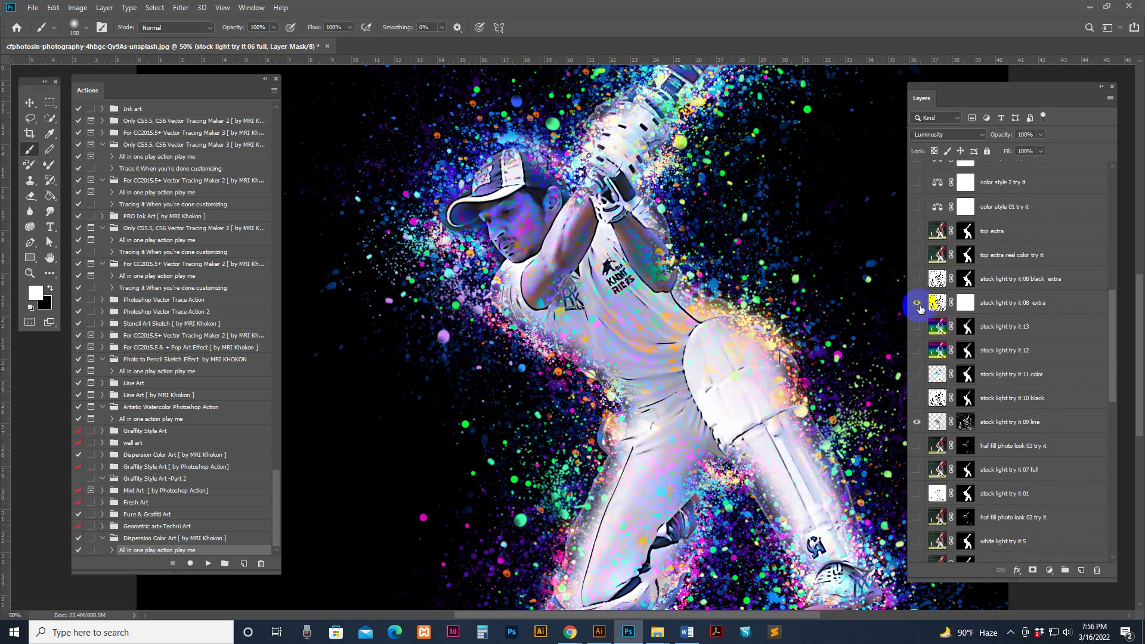
{"action": "left_click", "coordinate": [917, 303]}
{"action": "left_click", "coordinate": [917, 279]}
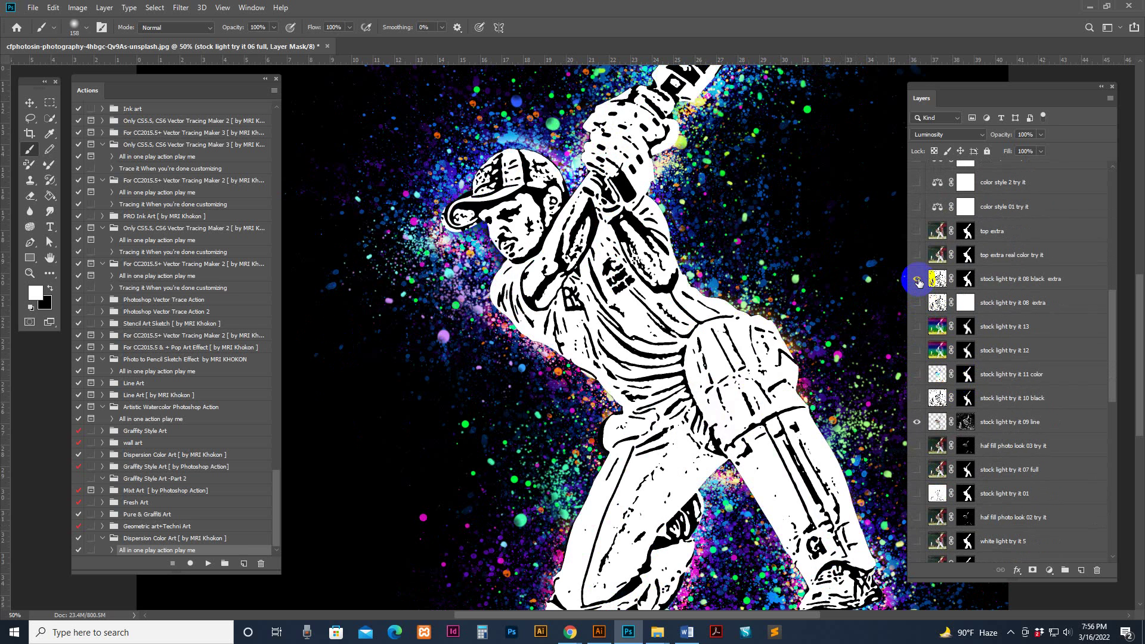
{"action": "left_click", "coordinate": [917, 279]}
Preview the "stock light try it 11 color" and "stock light try it 10 black" layers in turn, hiding each again.
{"action": "left_click", "coordinate": [917, 373]}
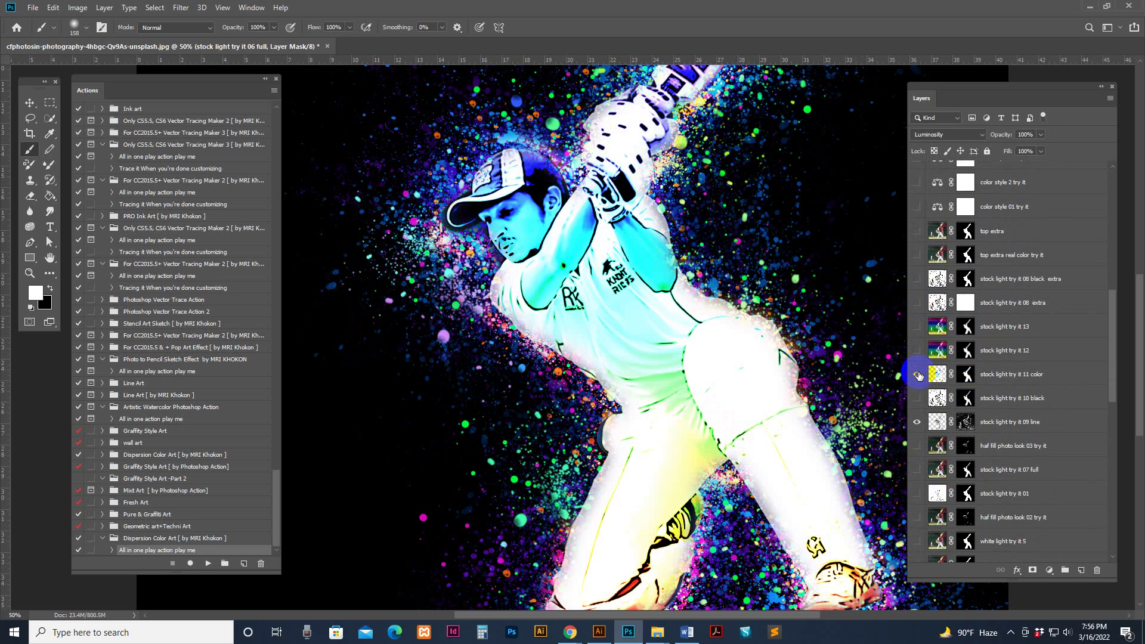
{"action": "left_click", "coordinate": [917, 374]}
{"action": "left_click", "coordinate": [917, 398]}
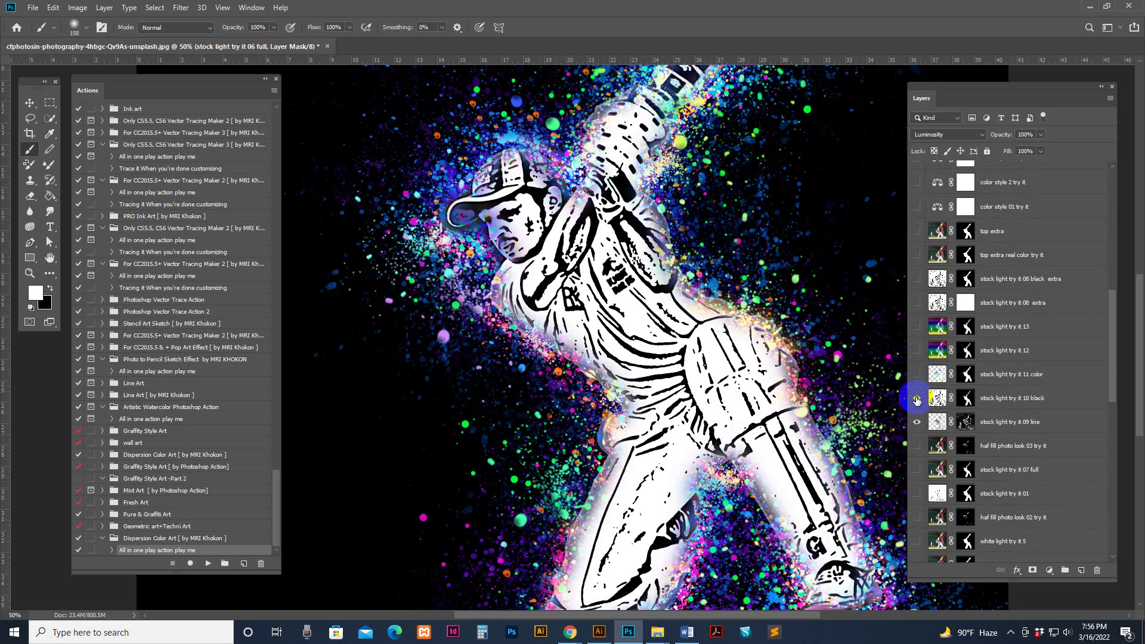
{"action": "left_click", "coordinate": [916, 398]}
Compare the artwork with "haf fill photo look 03", "stock light try it 09 line" and "07 full" toggled, restoring each layer's visibility.
{"action": "left_click", "coordinate": [917, 446]}
{"action": "left_click", "coordinate": [917, 422]}
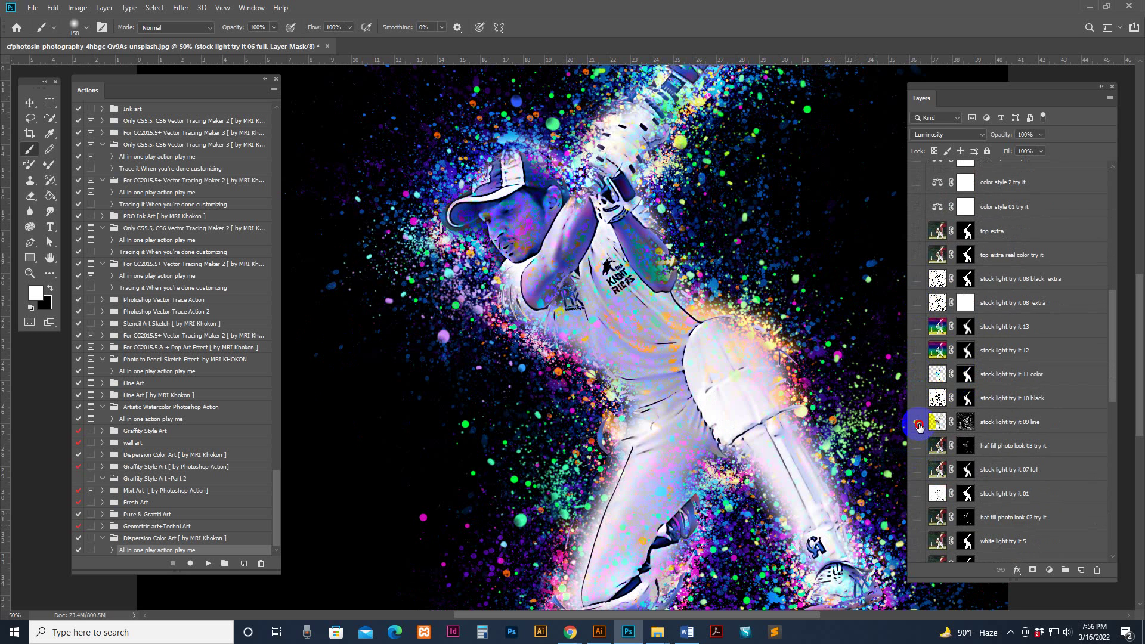
{"action": "left_click", "coordinate": [917, 422]}
{"action": "left_click", "coordinate": [917, 469]}
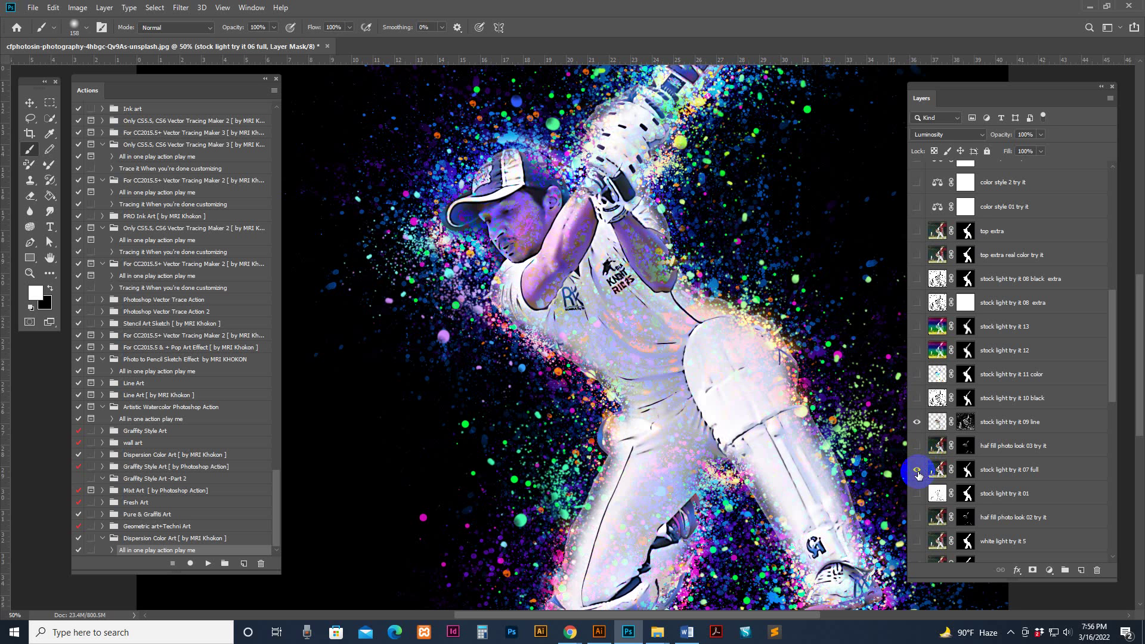
{"action": "left_click", "coordinate": [917, 464]}
Hide the "photo glow style" layer to compare the artwork without its glow.
{"action": "scroll", "coordinate": [939, 453], "scroll_direction": "down", "scroll_amount": 10}
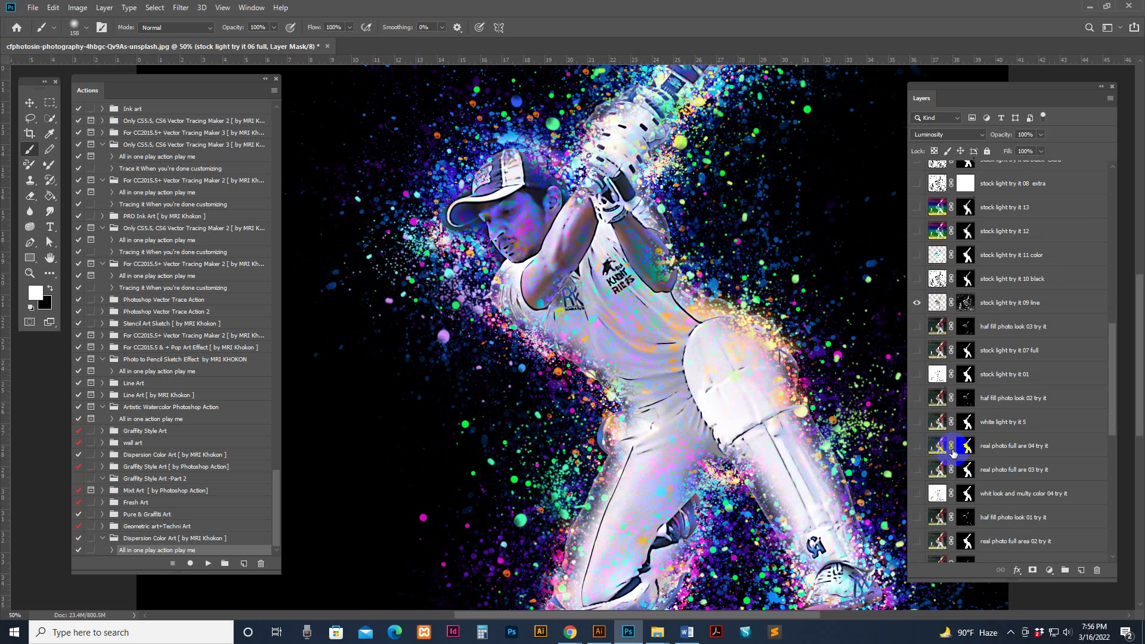
{"action": "left_click", "coordinate": [917, 422]}
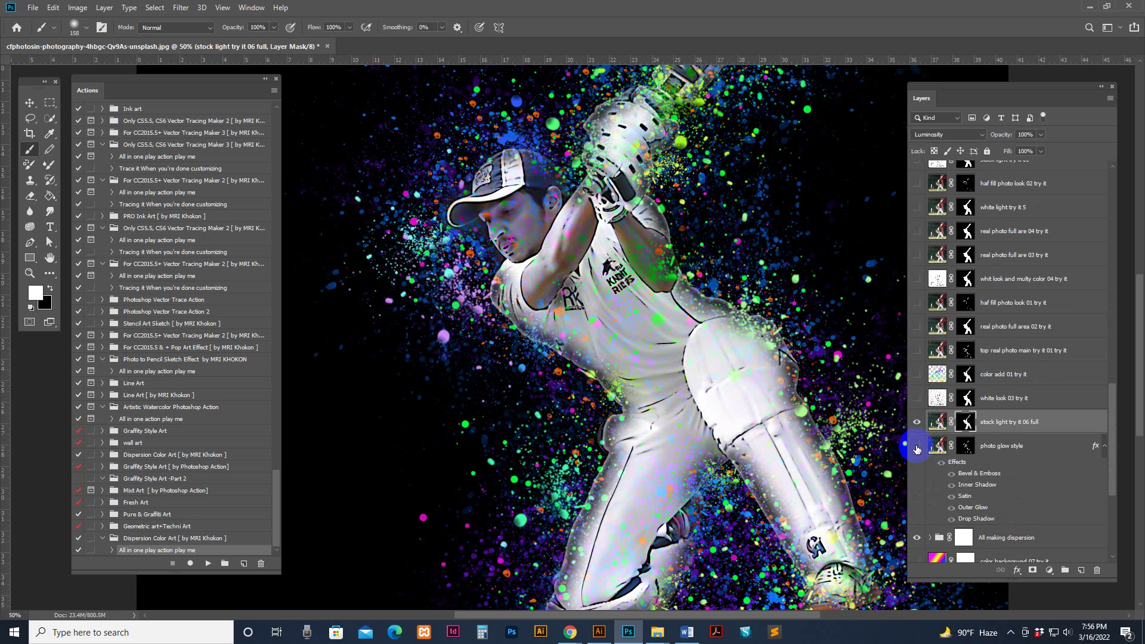
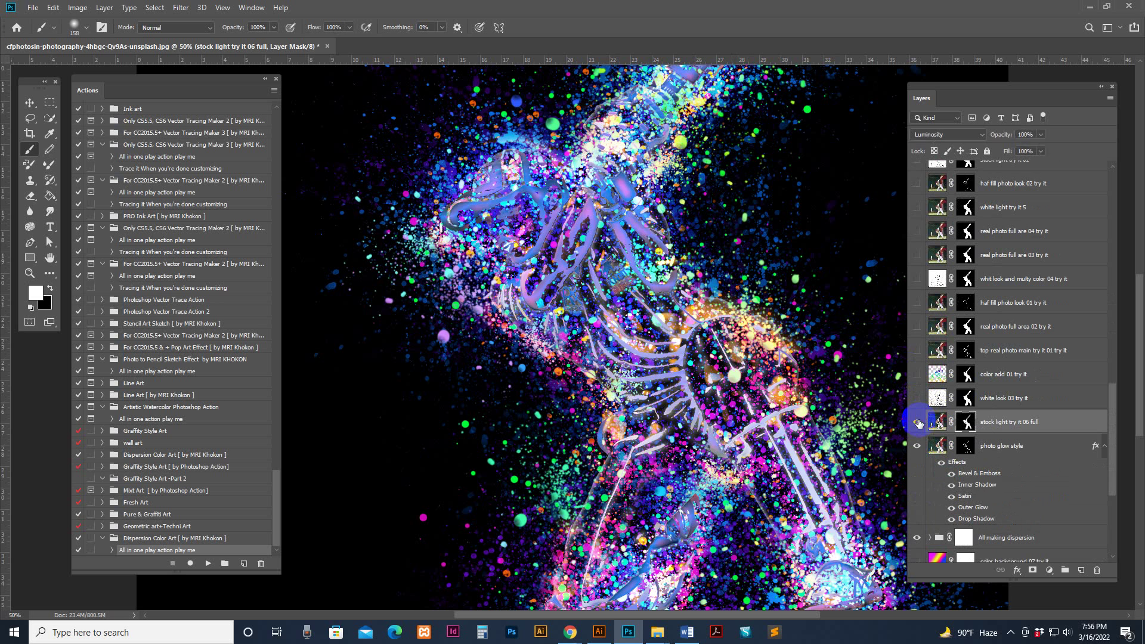
Show the "stock light try it 06 full" layer, and preview "white look 03 try it" and "color add 01 try it", hiding both again.
{"action": "left_click", "coordinate": [918, 423]}
{"action": "left_click", "coordinate": [937, 415]}
{"action": "left_click", "coordinate": [925, 404]}
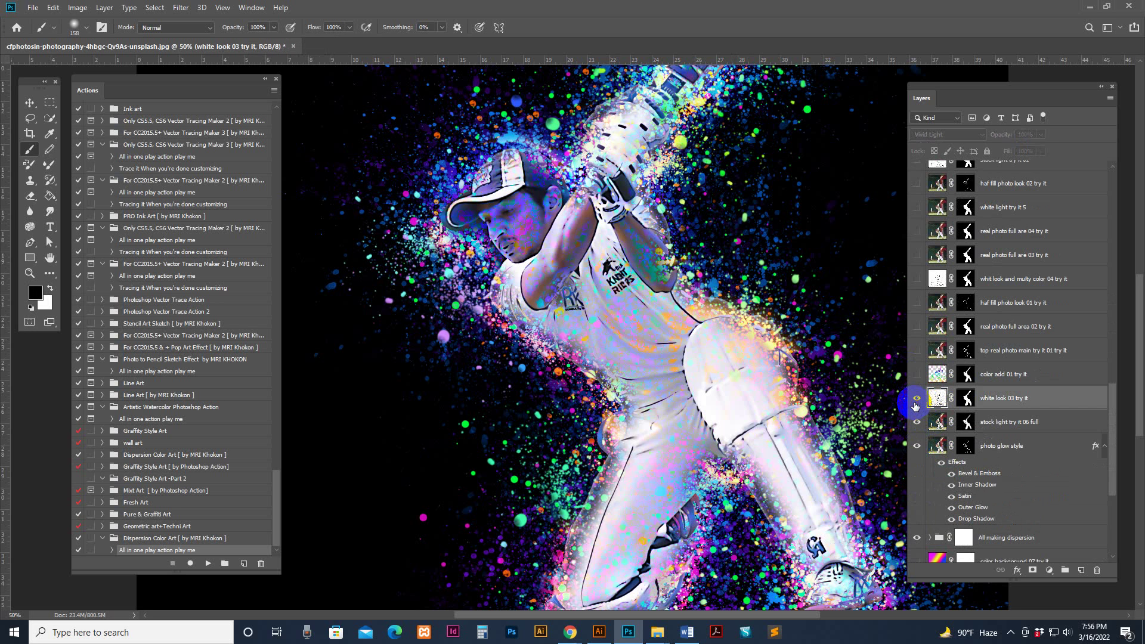
{"action": "left_click", "coordinate": [915, 400]}
{"action": "left_click", "coordinate": [915, 401]}
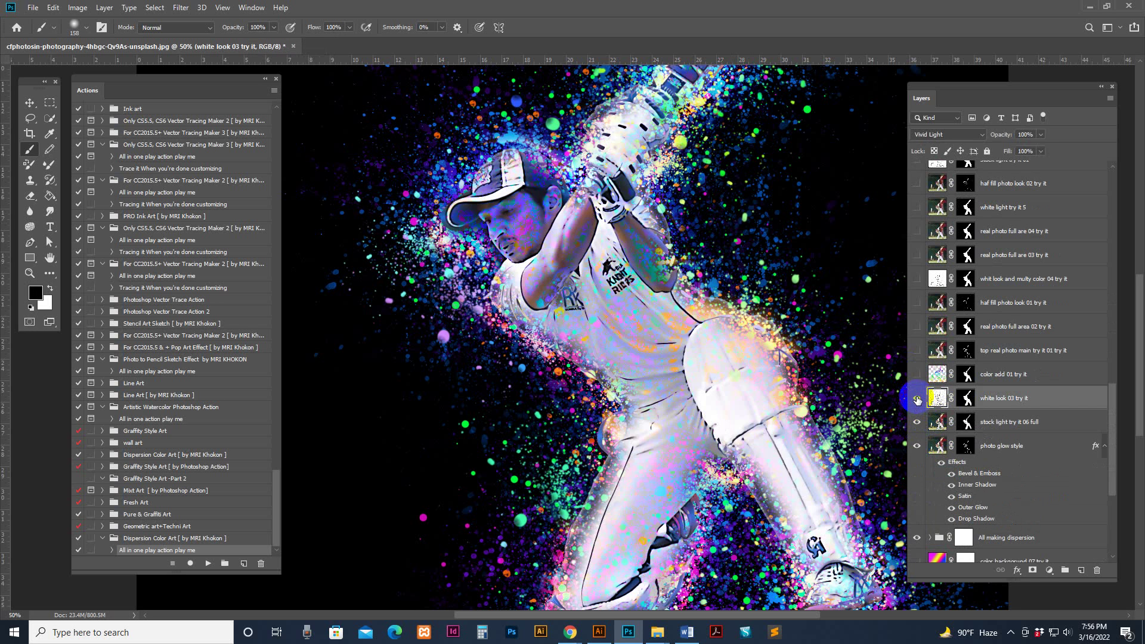
{"action": "left_click", "coordinate": [916, 401]}
{"action": "left_click", "coordinate": [916, 400]}
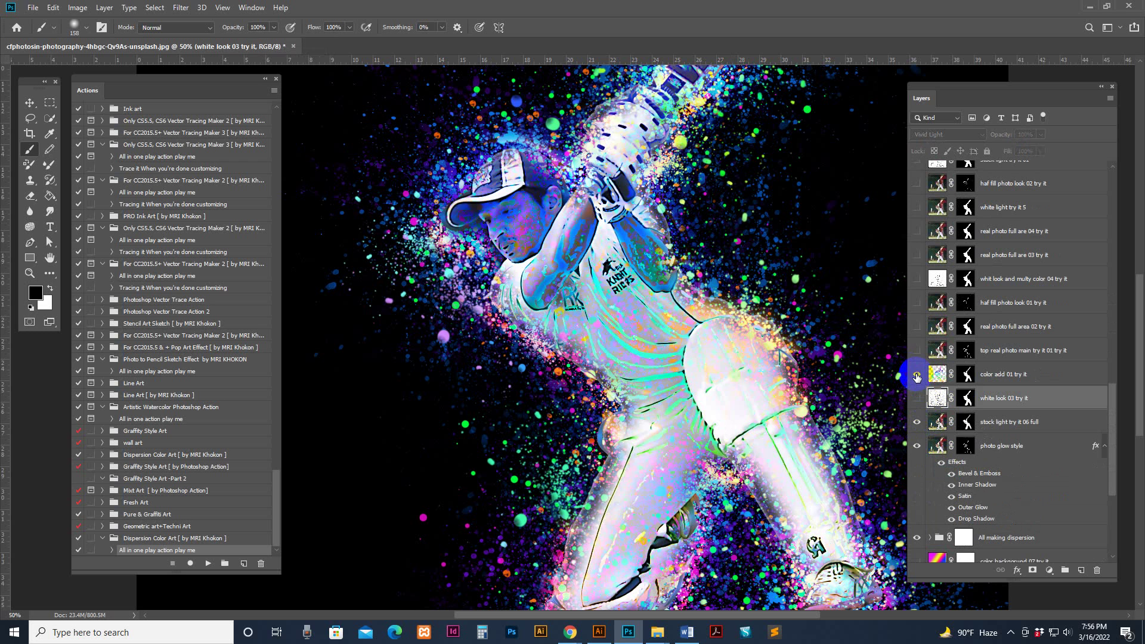
Show the "top real photo main try it 01 try it" layer and paint white on its mask over the batsman's face and cap.
{"action": "left_click", "coordinate": [917, 352]}
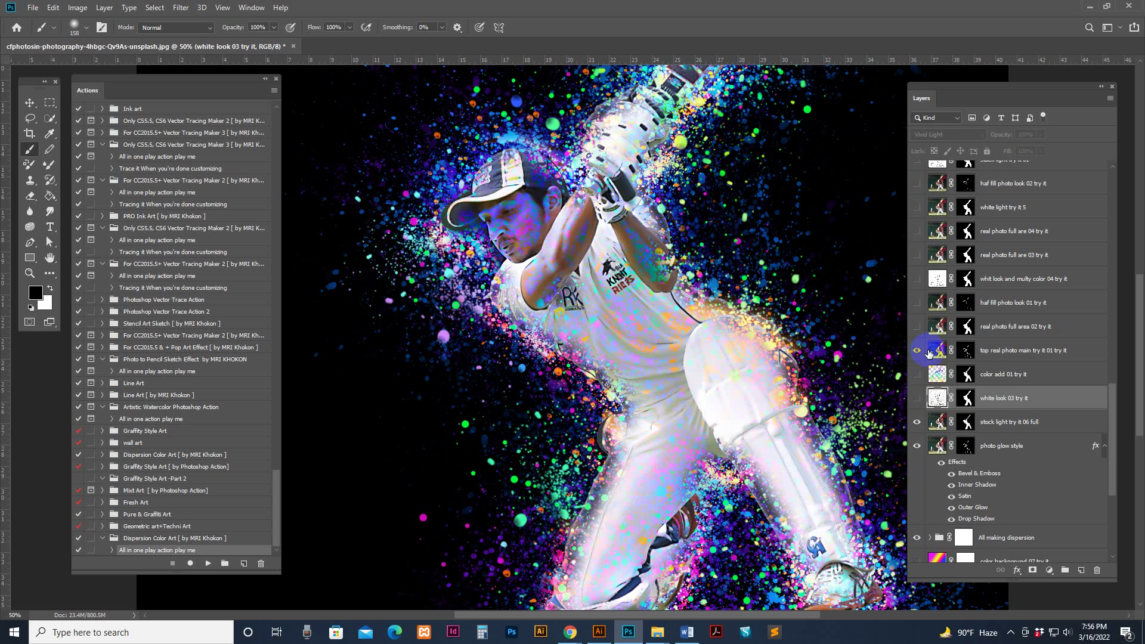
{"action": "left_click", "coordinate": [916, 352]}
{"action": "left_click", "coordinate": [916, 351]}
{"action": "left_click", "coordinate": [965, 351]}
{"action": "key", "text": "x"}
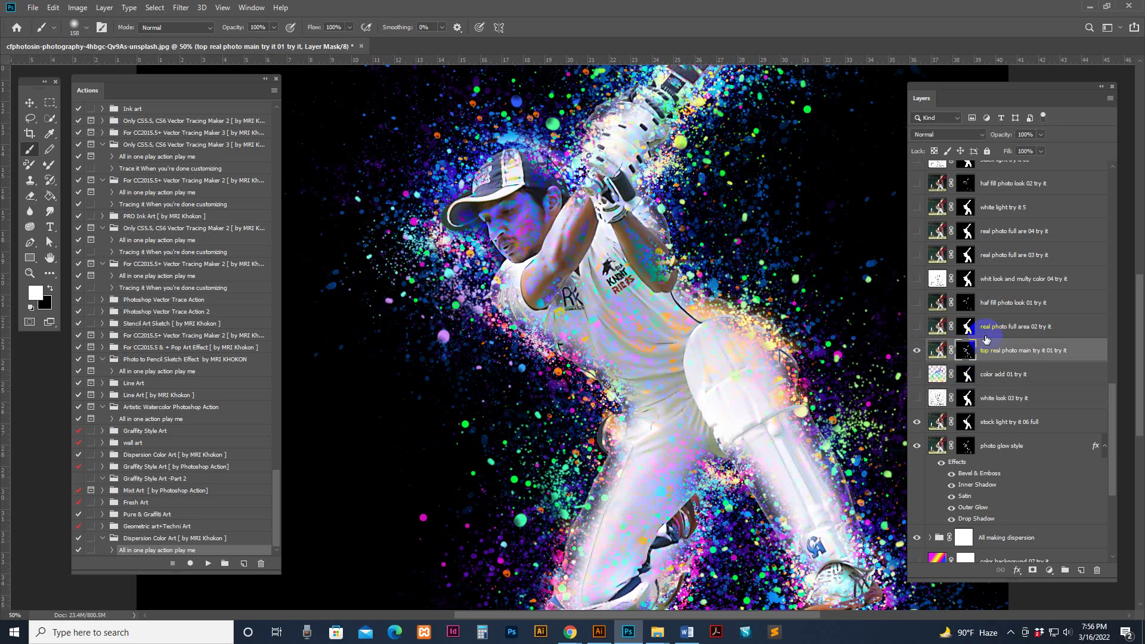
{"action": "left_click", "coordinate": [519, 218]}
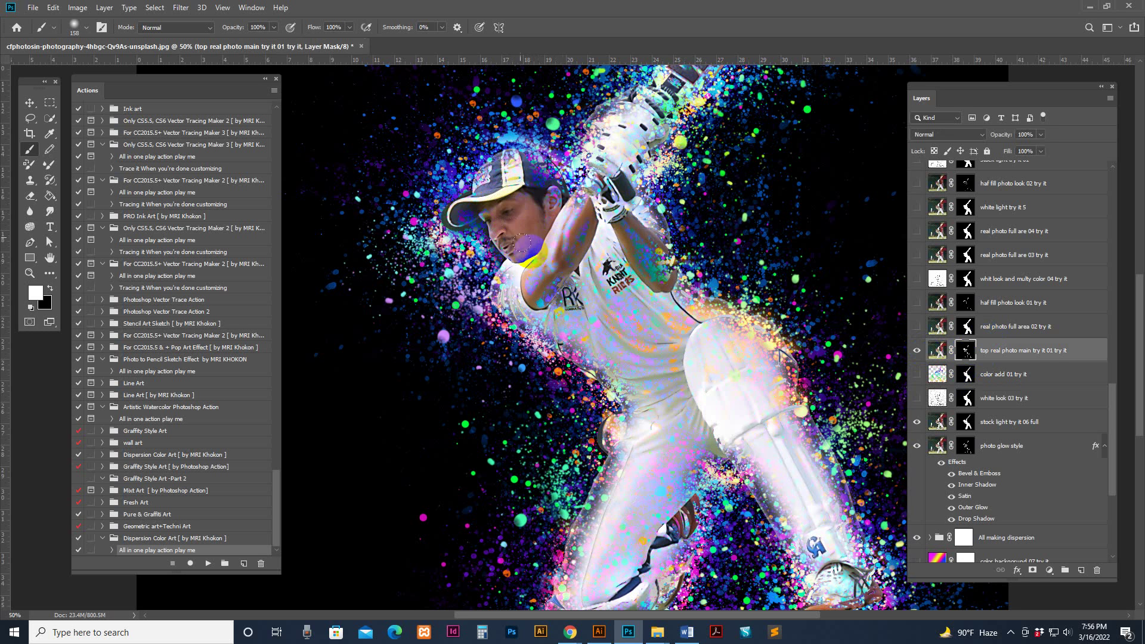
{"action": "mouse_move", "coordinate": [522, 243]}
{"action": "left_mouse_down"}
{"action": "mouse_move", "coordinate": [553, 243]}
{"action": "mouse_move", "coordinate": [533, 227]}
{"action": "mouse_move", "coordinate": [511, 160]}
{"action": "mouse_move", "coordinate": [494, 174]}
{"action": "mouse_move", "coordinate": [513, 286]}
{"action": "mouse_move", "coordinate": [516, 182]}
{"action": "mouse_move", "coordinate": [566, 203]}
{"action": "left_mouse_up"}
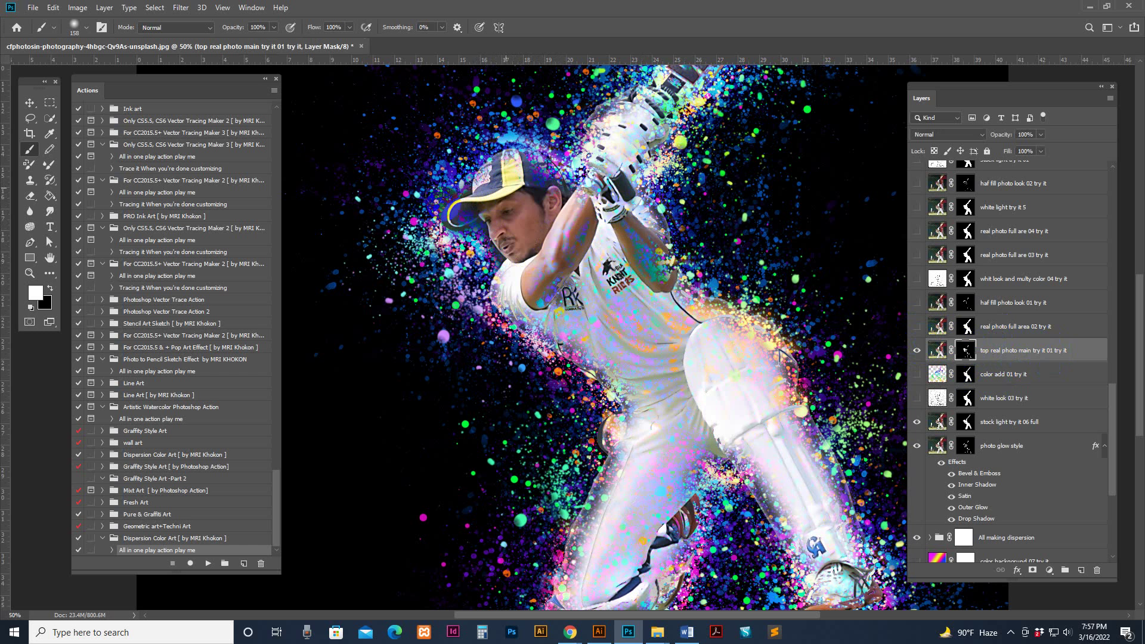
{"action": "left_click", "coordinate": [598, 192]}
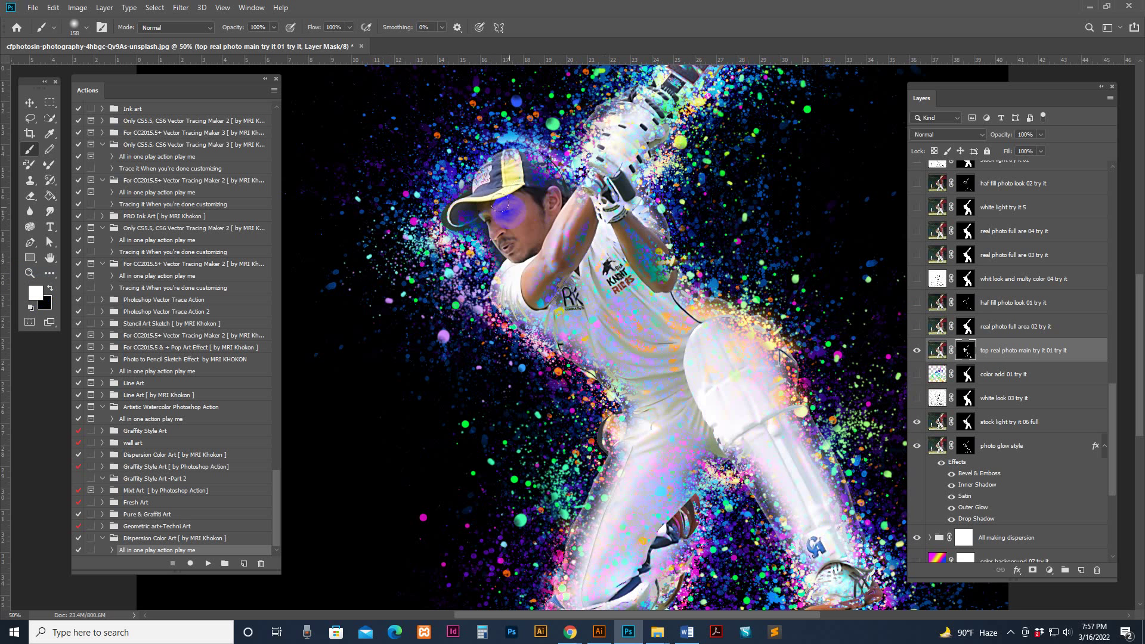
Preview the "stock light try it 13" and "stock light try it 12" layers in turn, hiding each again.
{"action": "scroll", "coordinate": [640, 241], "scroll_direction": "up", "scroll_amount": 2}
{"action": "scroll", "coordinate": [656, 241], "scroll_direction": "up", "scroll_amount": 2}
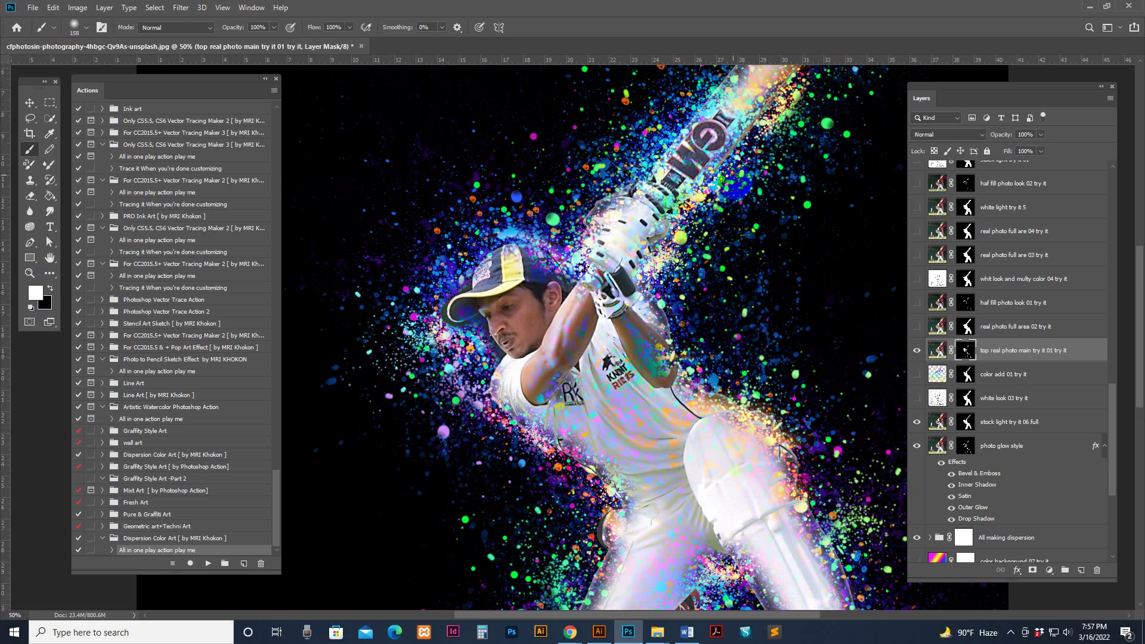
{"action": "scroll", "coordinate": [693, 311], "scroll_direction": "down", "scroll_amount": 3}
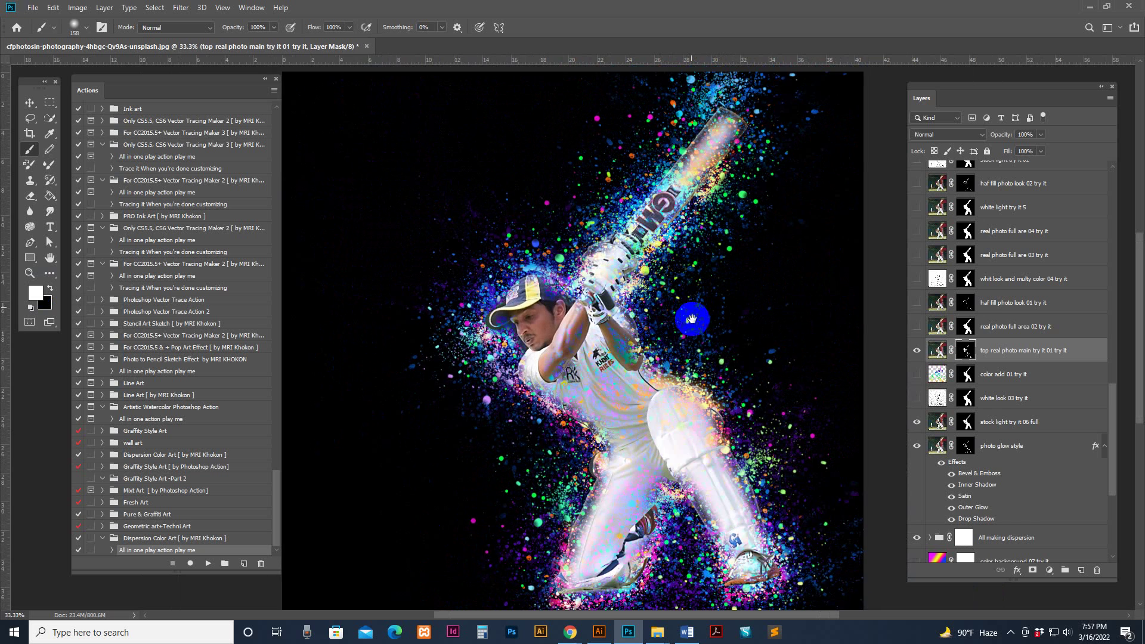
{"action": "left_click_drag", "start_coordinate": [626, 156], "coordinate": [628, 240]}
{"action": "scroll", "coordinate": [976, 333], "scroll_direction": "up", "scroll_amount": 2}
{"action": "scroll", "coordinate": [980, 358], "scroll_direction": "up", "scroll_amount": 8}
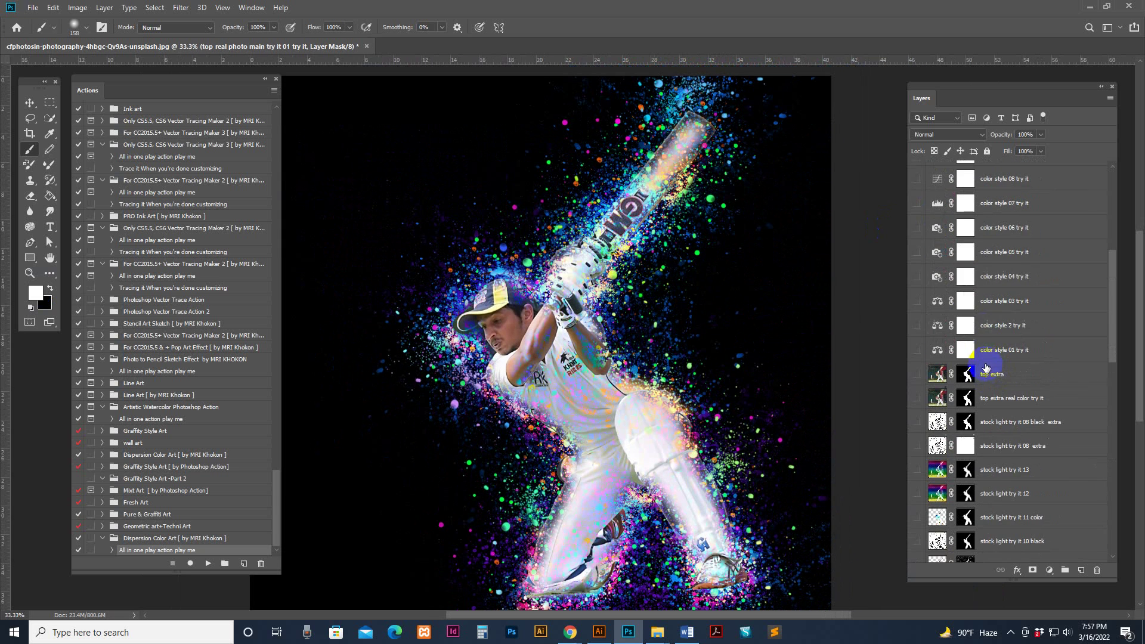
{"action": "left_click", "coordinate": [917, 468]}
{"action": "left_click", "coordinate": [918, 468]}
{"action": "left_click", "coordinate": [918, 490]}
{"action": "left_click", "coordinate": [918, 490]}
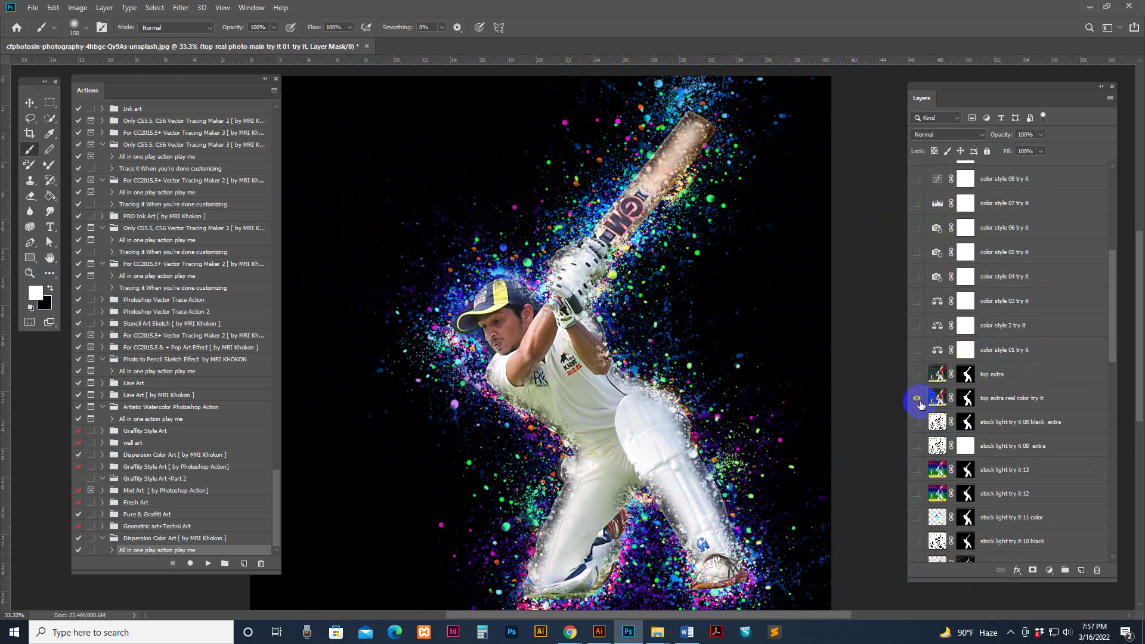
Compare the batsman artwork with the "top extra real color try it" and "top extra" layers toggled on and off.
{"action": "left_click", "coordinate": [918, 375]}
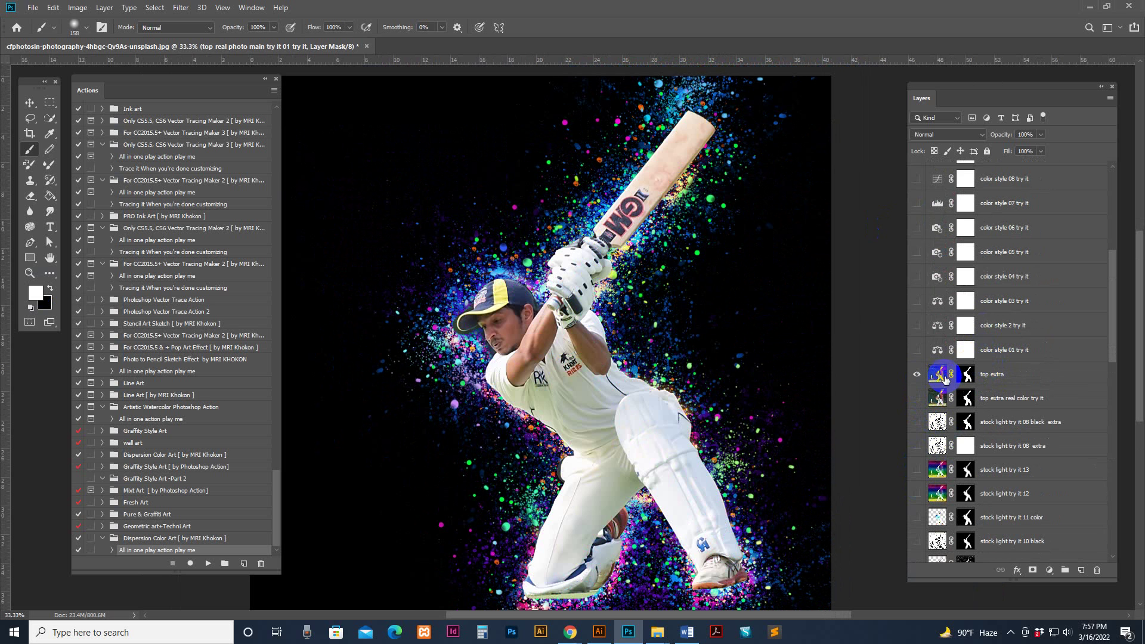
{"action": "left_click", "coordinate": [943, 377]}
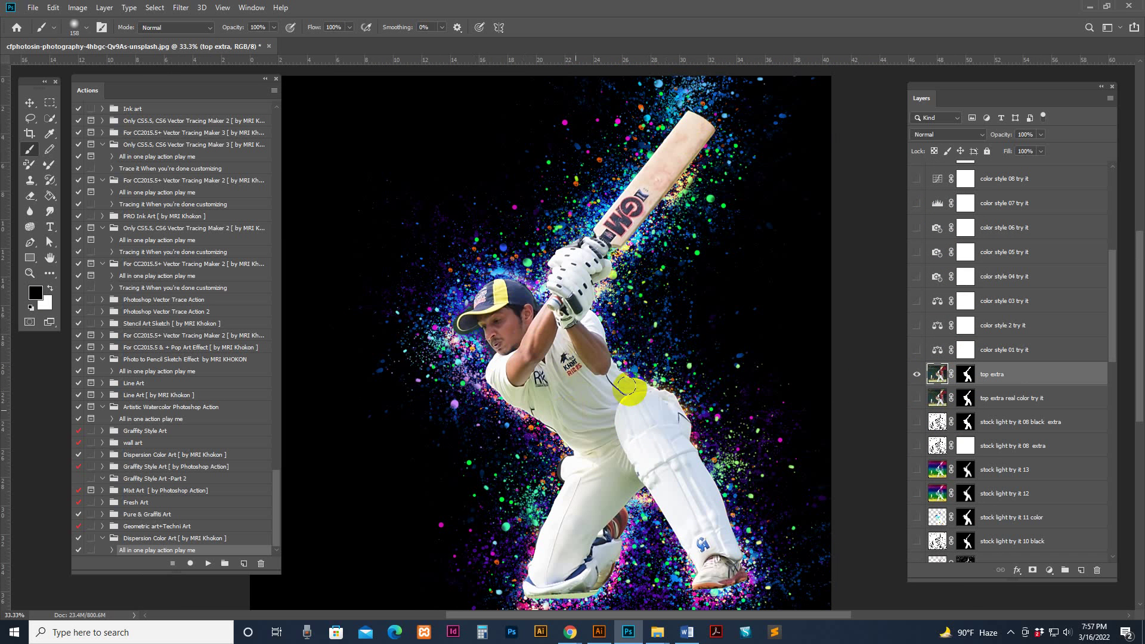
{"action": "left_click", "coordinate": [918, 376]}
{"action": "left_click", "coordinate": [917, 375]}
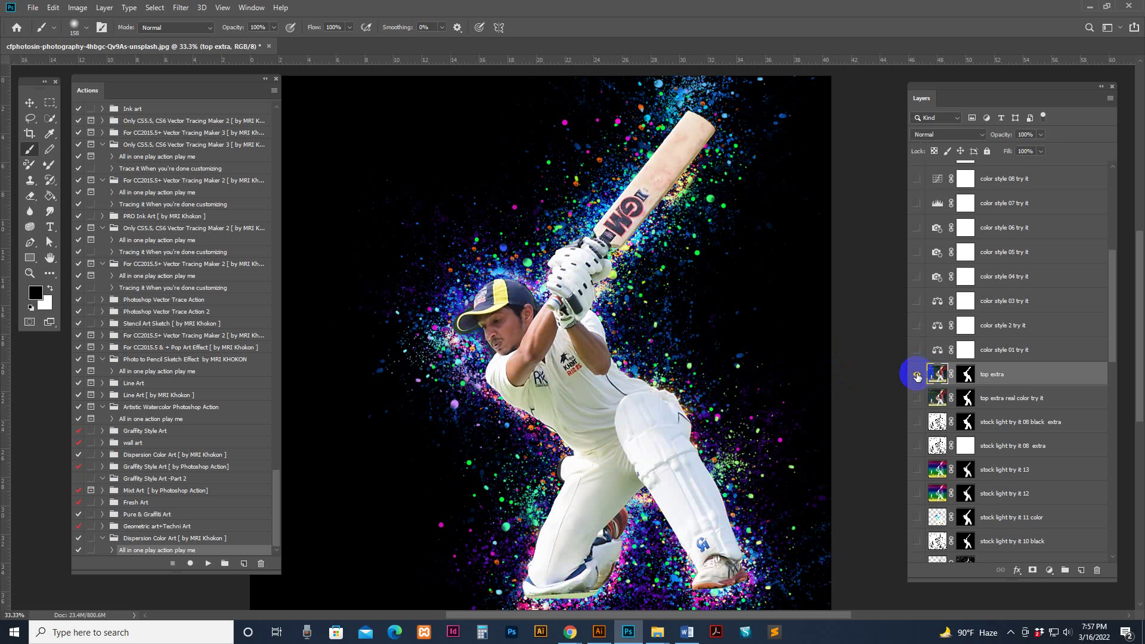
Hide the "top extra" layer and preview color styles 01, 2 and 03 one at a time, hiding each again.
{"action": "left_click_drag", "start_coordinate": [918, 374], "coordinate": [917, 351]}
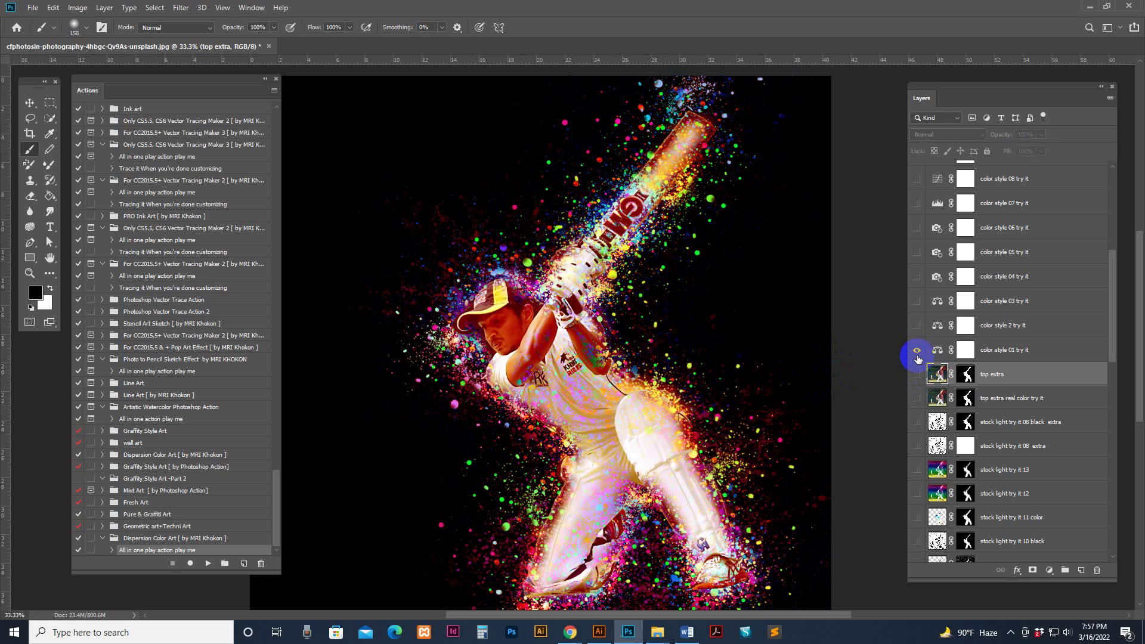
{"action": "left_click", "coordinate": [917, 352]}
{"action": "left_click", "coordinate": [917, 327]}
{"action": "left_click", "coordinate": [914, 324]}
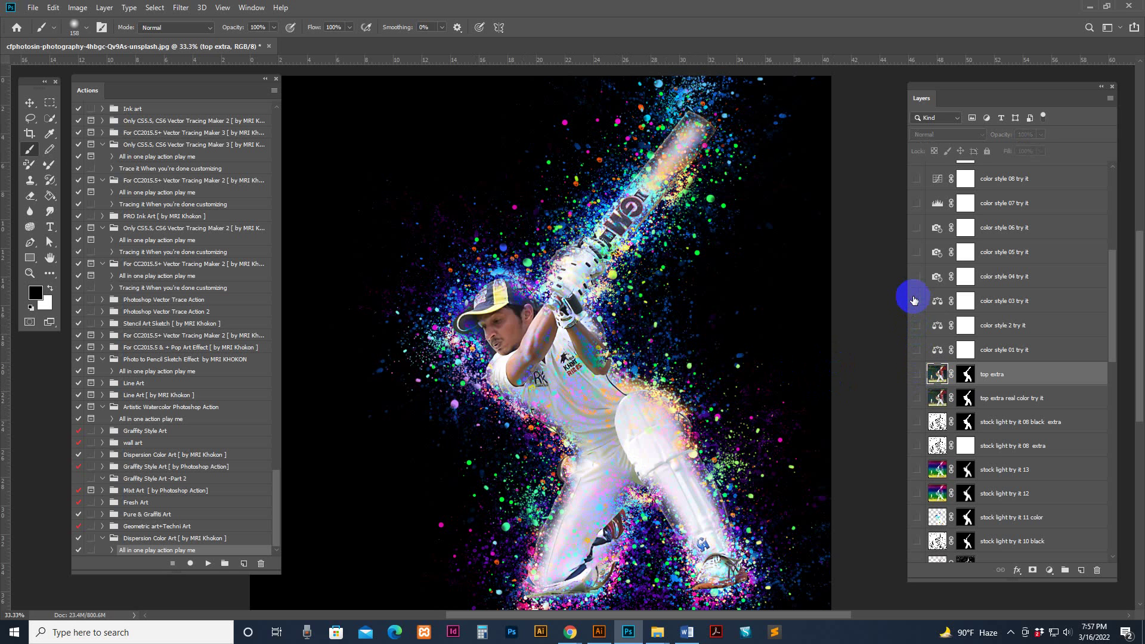
{"action": "left_click", "coordinate": [914, 299]}
{"action": "left_click", "coordinate": [914, 299]}
Preview color styles 04, 05, 06 and 07 on the artwork one at a time, hiding each again.
{"action": "left_click", "coordinate": [914, 272]}
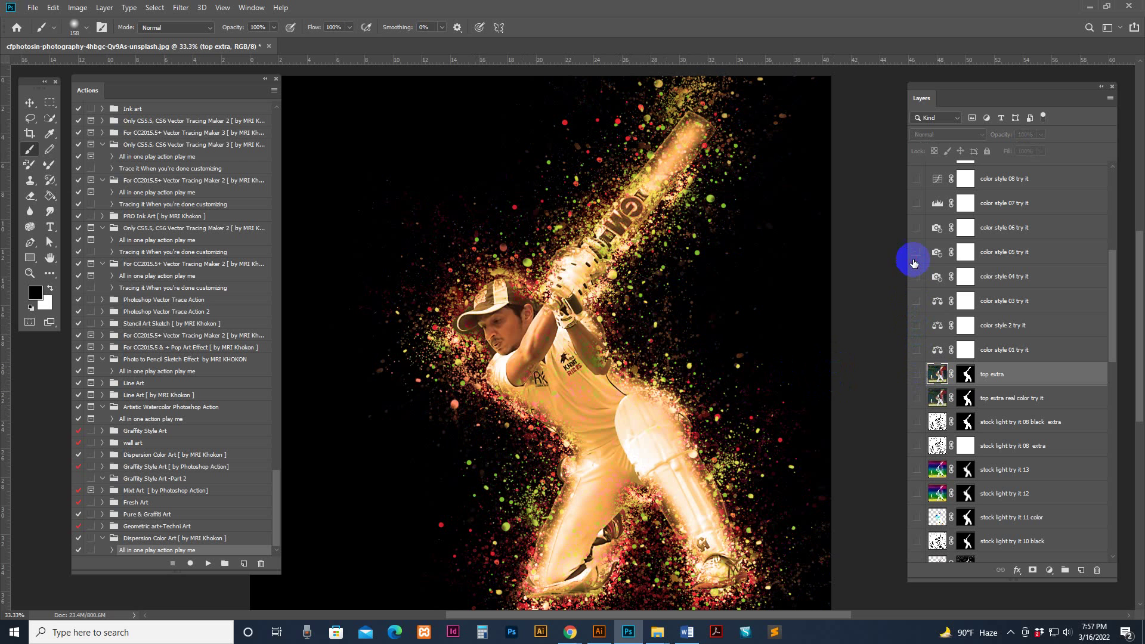
{"action": "left_click", "coordinate": [914, 253]}
{"action": "left_click", "coordinate": [917, 228]}
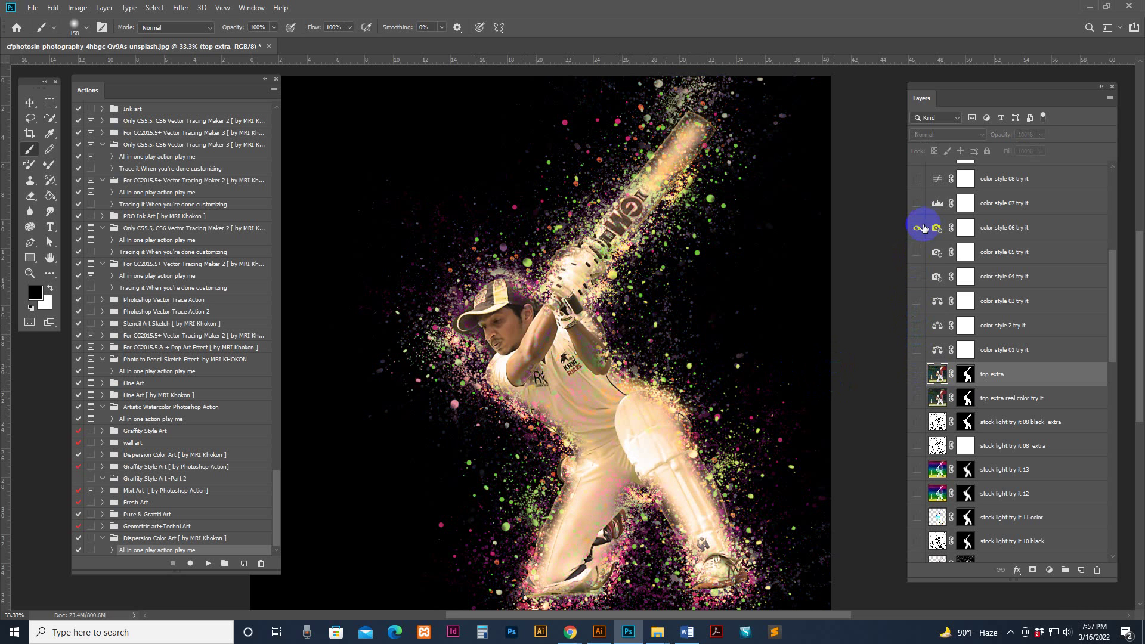
{"action": "left_click", "coordinate": [916, 205]}
{"action": "left_click", "coordinate": [916, 205]}
Preview color styles 08, 09 and 10 on the artwork in turn, hiding each again.
{"action": "left_click", "coordinate": [917, 179]}
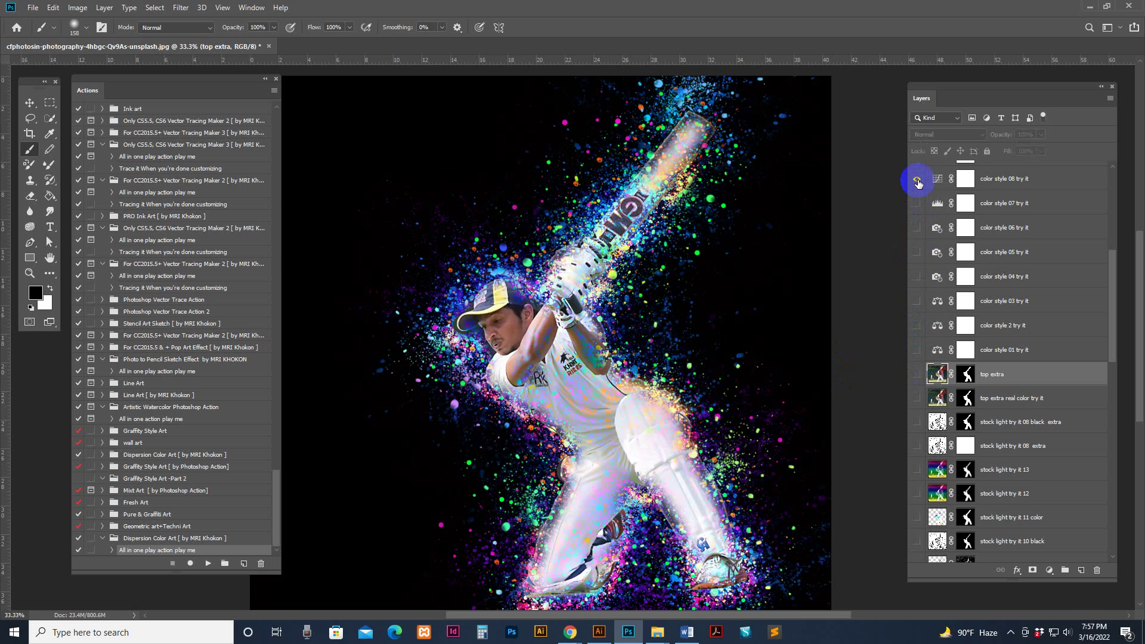
{"action": "scroll", "coordinate": [936, 269], "scroll_direction": "up", "scroll_amount": 4}
{"action": "left_click", "coordinate": [916, 371]}
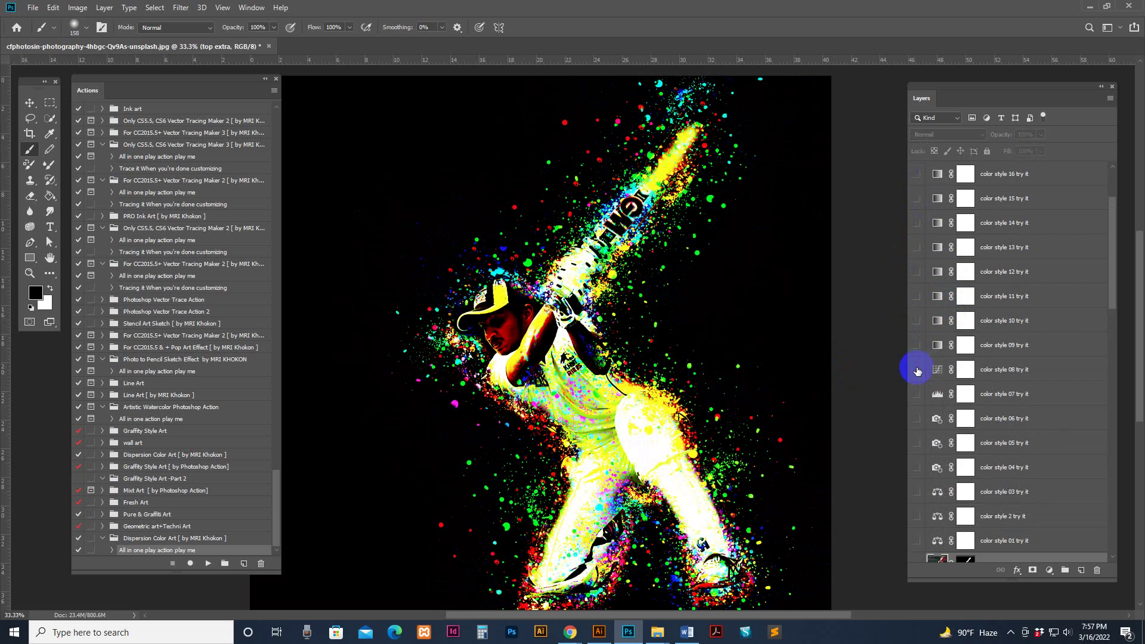
{"action": "left_click", "coordinate": [916, 346]}
{"action": "left_click", "coordinate": [917, 348]}
{"action": "left_click", "coordinate": [917, 325]}
{"action": "left_click", "coordinate": [916, 320]}
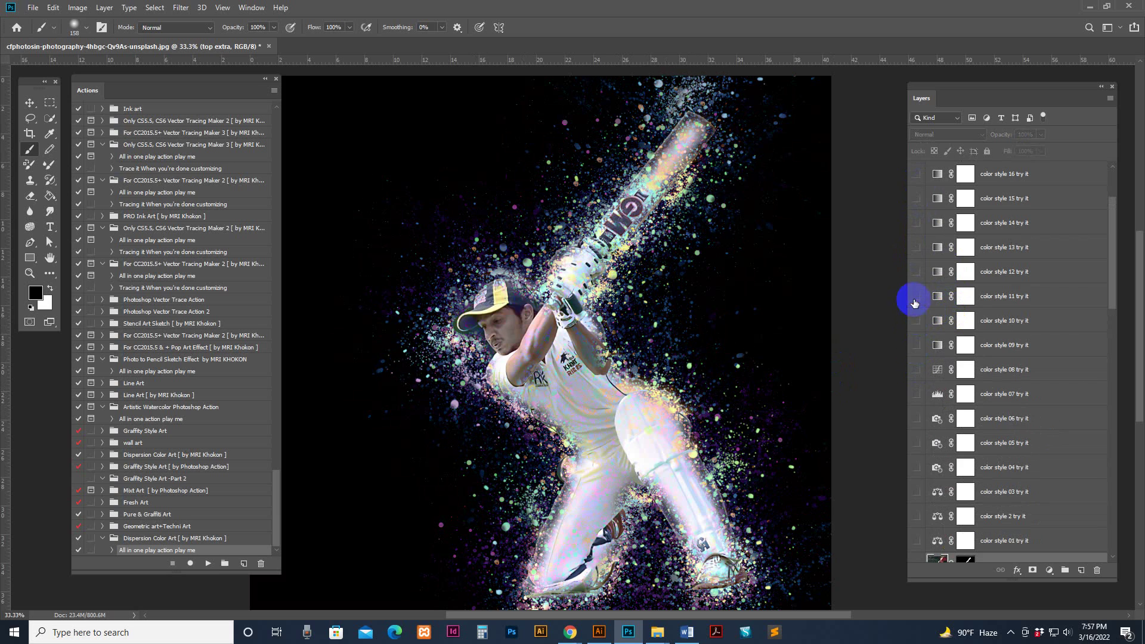
Preview color styles 11, 12, 13 and 14 on the artwork one after another.
{"action": "left_click", "coordinate": [915, 296]}
{"action": "left_click", "coordinate": [916, 275]}
{"action": "left_click", "coordinate": [916, 275]}
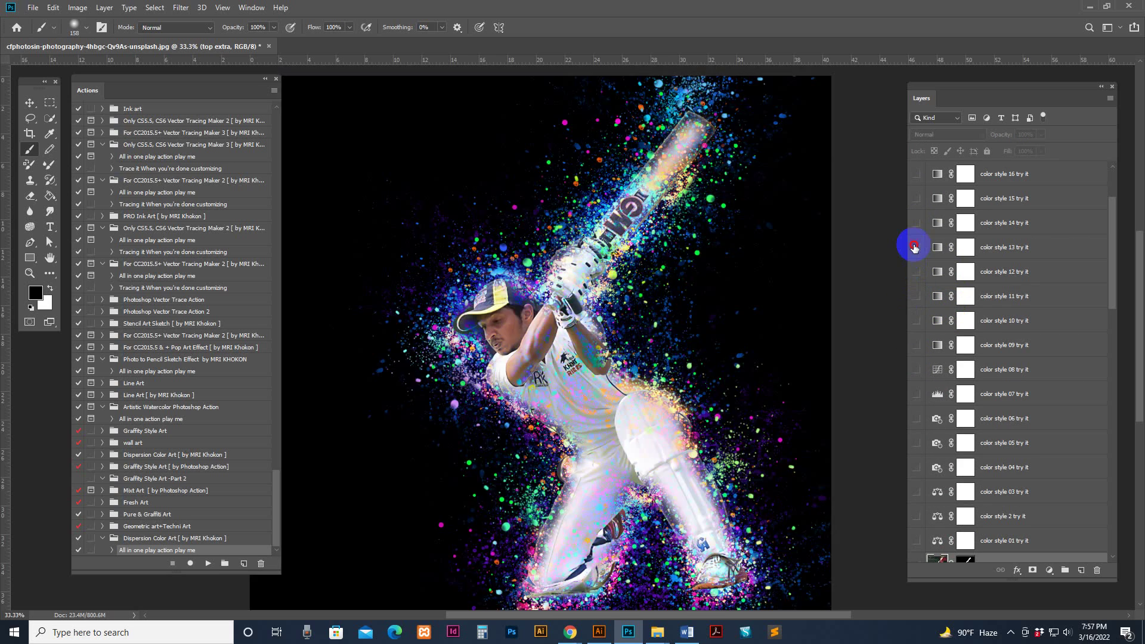
{"action": "left_click", "coordinate": [916, 248]}
{"action": "left_click", "coordinate": [916, 247]}
{"action": "left_click", "coordinate": [916, 223]}
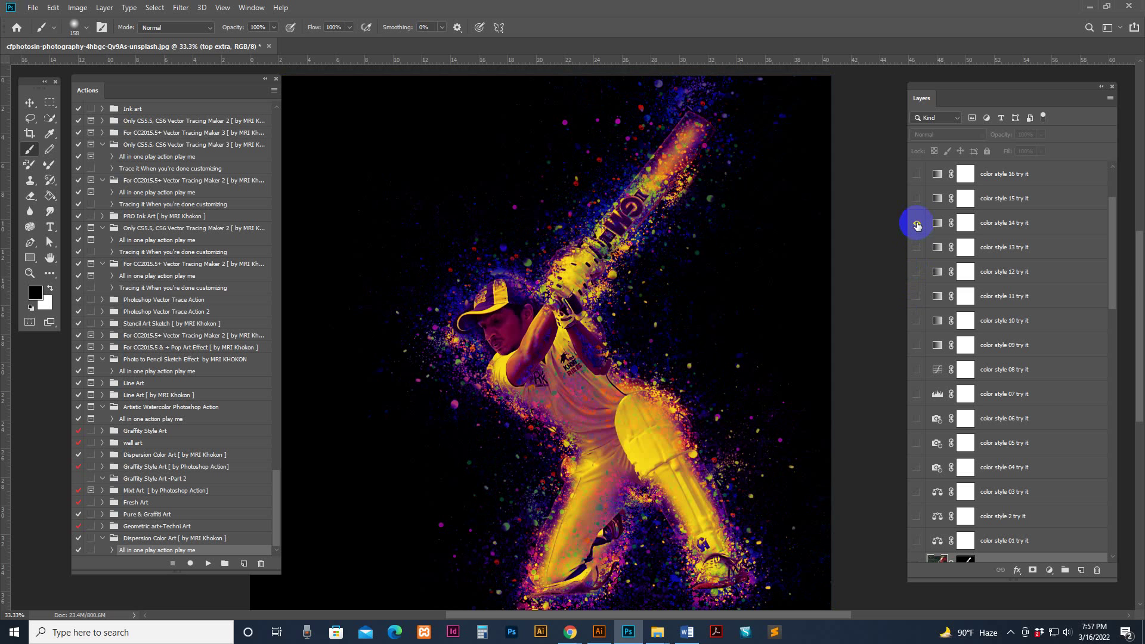
Preview color styles 15, 16, 17 and 18 on the artwork one at a time, leaving all of them hidden.
{"action": "left_click", "coordinate": [916, 200]}
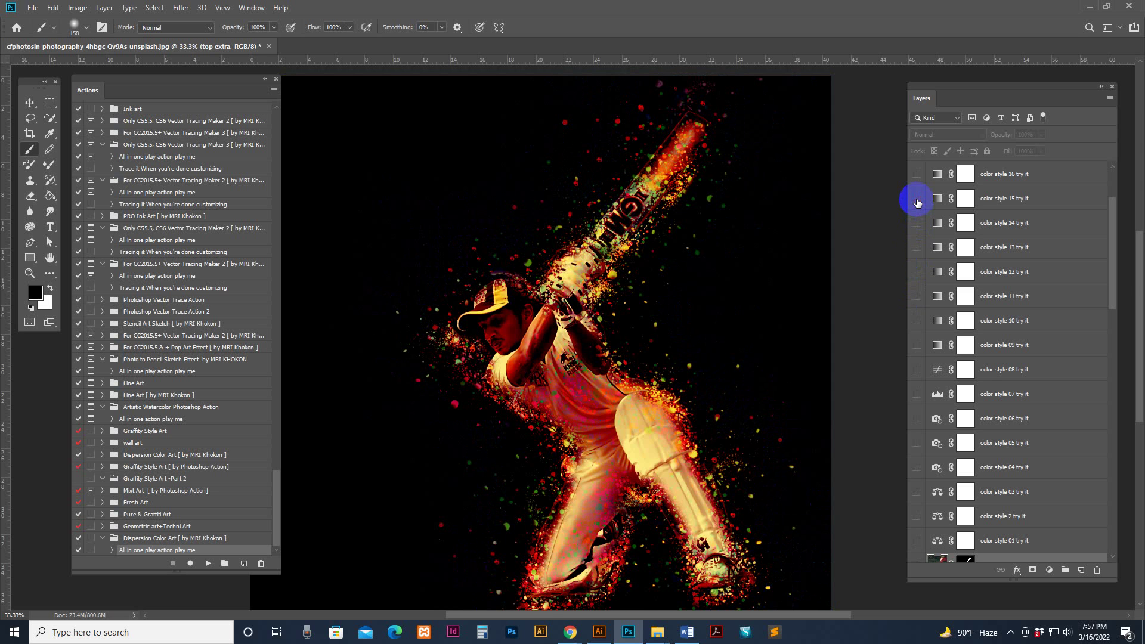
{"action": "left_click", "coordinate": [917, 200]}
{"action": "left_click", "coordinate": [916, 176]}
{"action": "scroll", "coordinate": [953, 307], "scroll_direction": "up", "scroll_amount": 4}
{"action": "left_click", "coordinate": [918, 264]}
{"action": "left_click", "coordinate": [918, 246]}
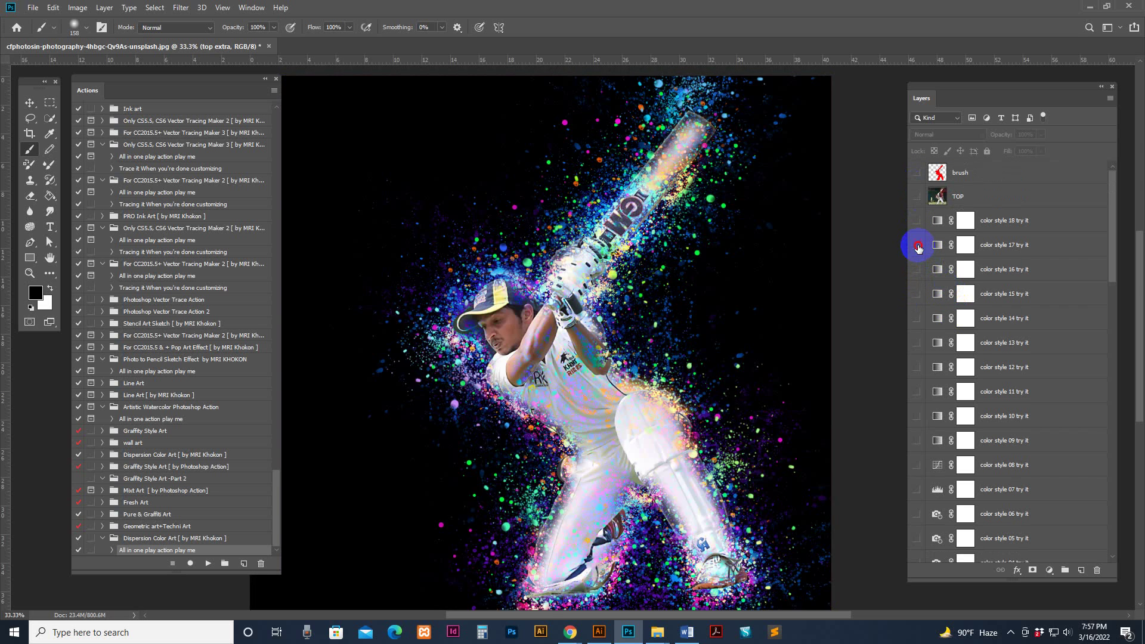
{"action": "left_click", "coordinate": [917, 246]}
{"action": "left_click", "coordinate": [916, 244]}
{"action": "left_click", "coordinate": [916, 221]}
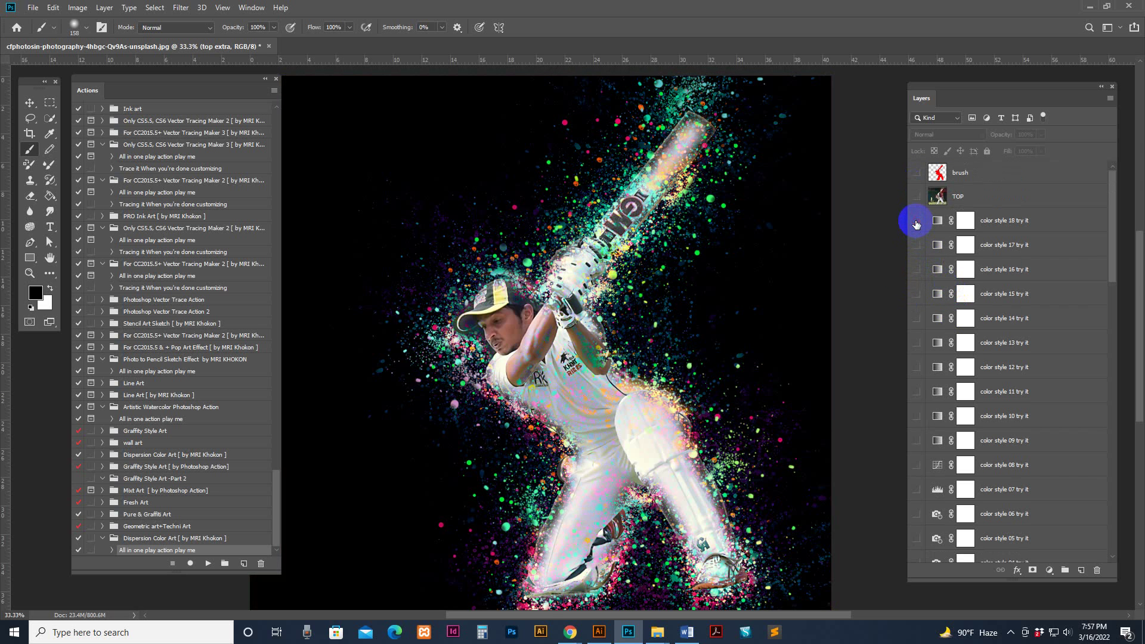
{"action": "left_click", "coordinate": [916, 224]}
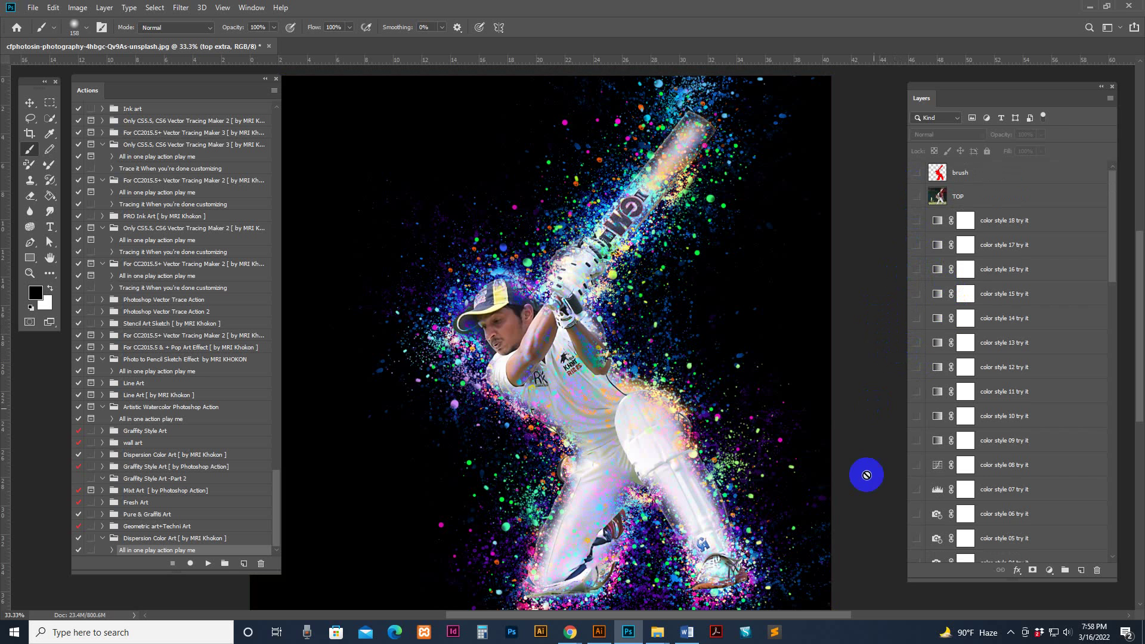
Open the basenji dog with white earbuds photo from the Dispersion Art folder as a new Photoshop document.
{"action": "mouse_move", "coordinate": [657, 631]}
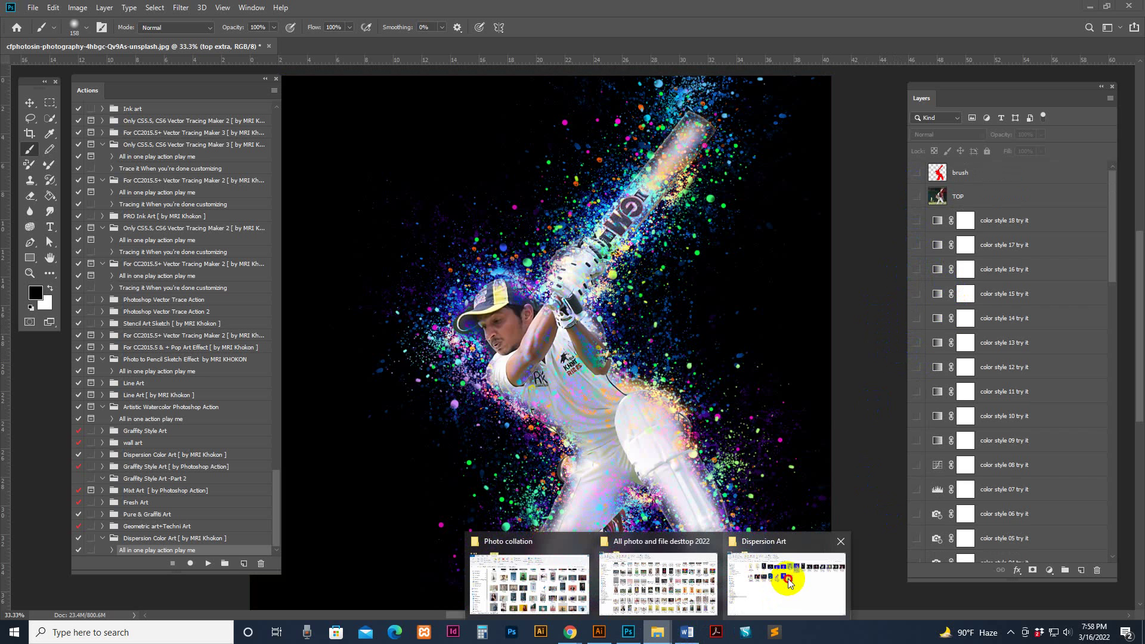
{"action": "left_click", "coordinate": [788, 581]}
{"action": "left_click_drag", "start_coordinate": [606, 257], "coordinate": [684, 165]}
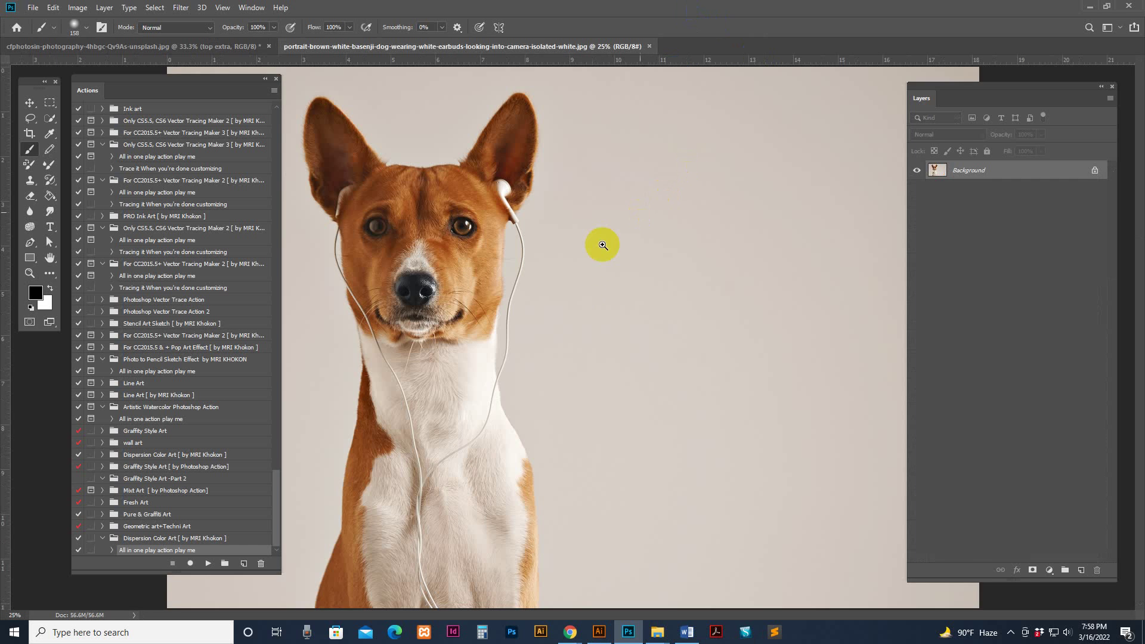
Crop the dog photo, adding canvas above and to the left of the dog and trimming the empty right side.
{"action": "key", "text": "z"}
{"action": "left_click", "coordinate": [538, 284], "text": "alt"}
{"action": "left_click", "coordinate": [31, 134]}
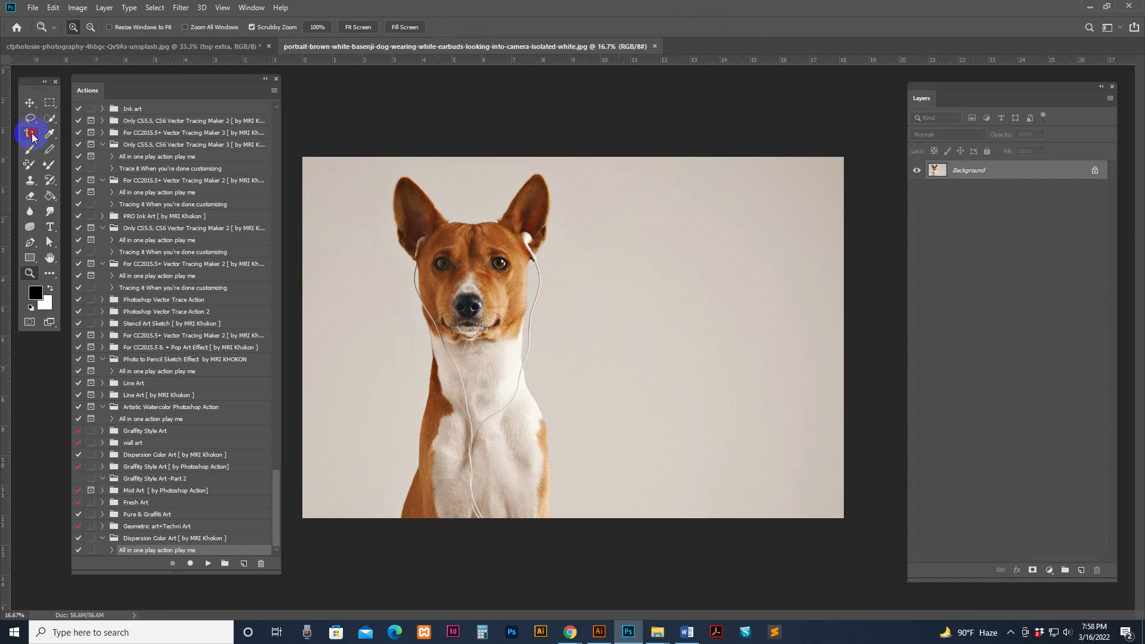
{"action": "left_click", "coordinate": [30, 134]}
{"action": "left_click_drag", "start_coordinate": [574, 156], "coordinate": [573, 132]}
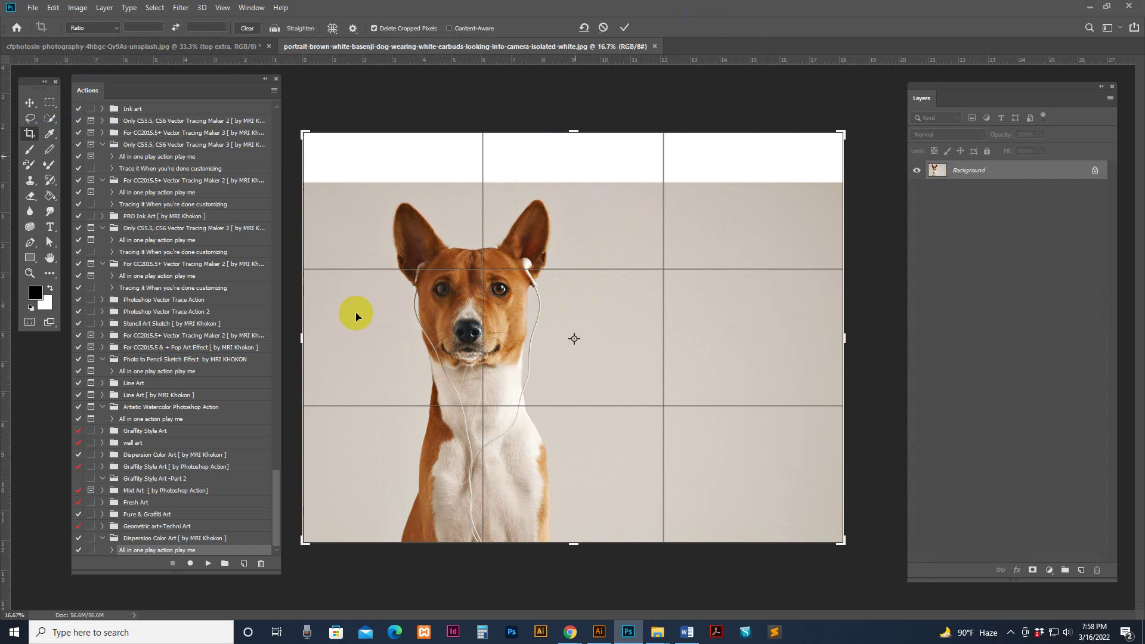
{"action": "left_click_drag", "start_coordinate": [294, 330], "coordinate": [288, 340]}
{"action": "left_click_drag", "start_coordinate": [849, 334], "coordinate": [779, 345]}
{"action": "key", "text": "Return"}
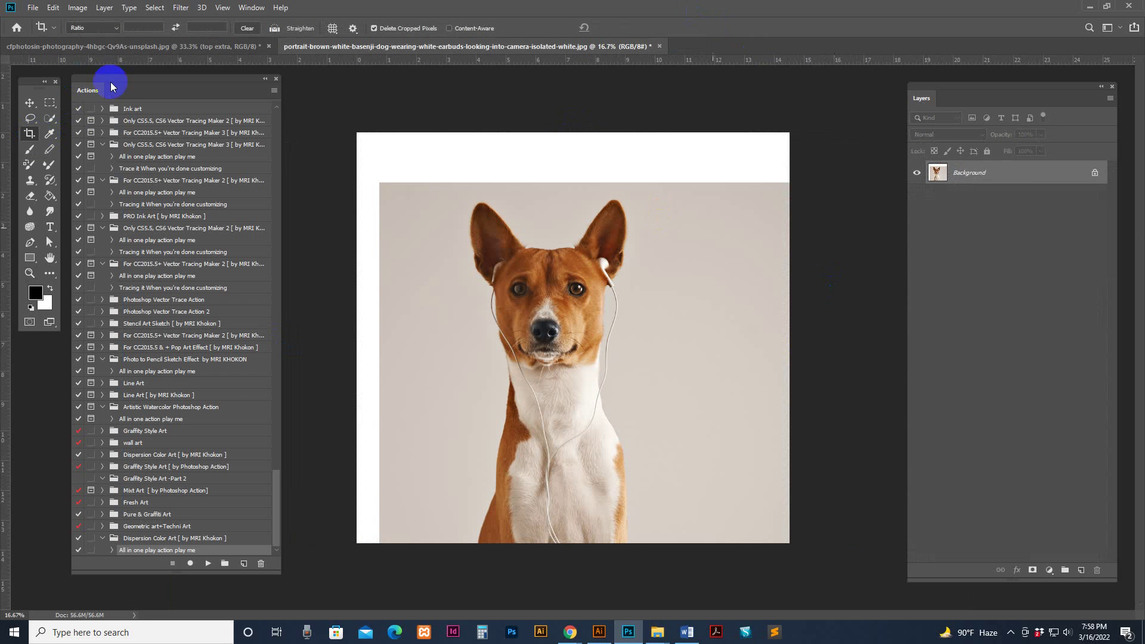
Convert the dog photo's Background into an editable layer named Layer 0.
{"action": "left_click", "coordinate": [30, 102]}
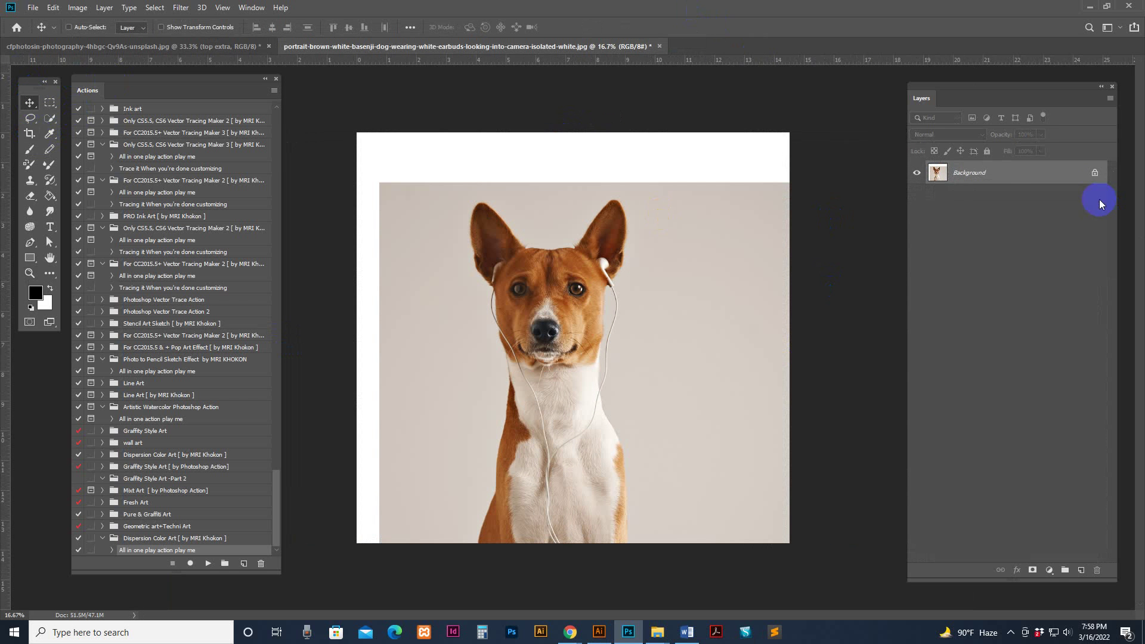
{"action": "double_click", "coordinate": [1030, 179]}
{"action": "left_click", "coordinate": [681, 186]}
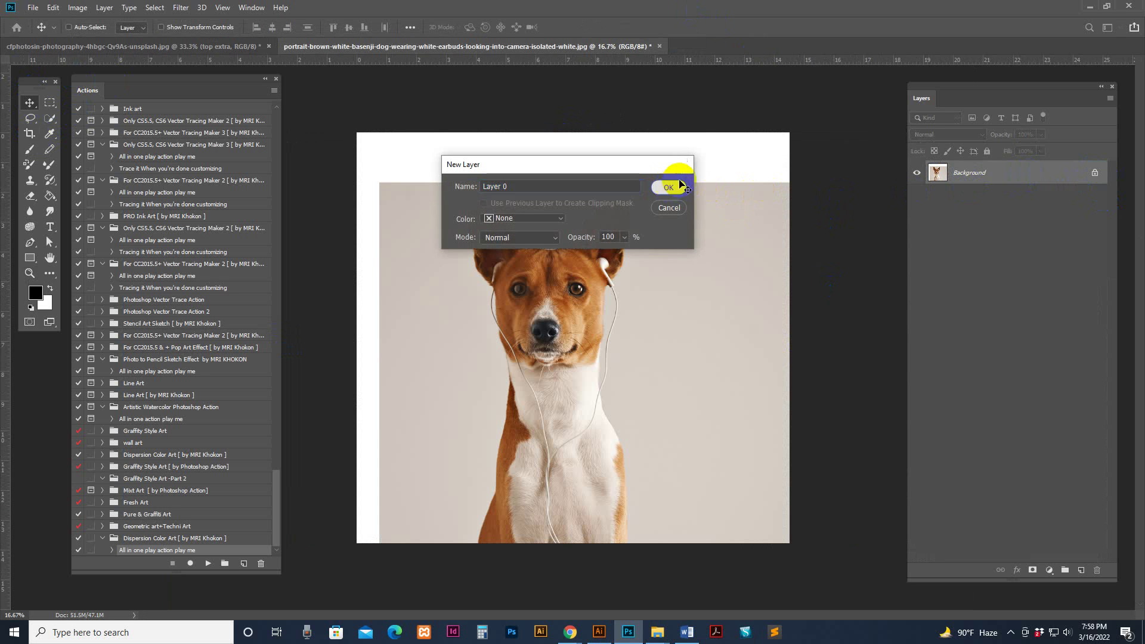
Flatten the dog image into a single Background and resize it to 2500 pixels wide.
{"action": "right_click", "coordinate": [1001, 180]}
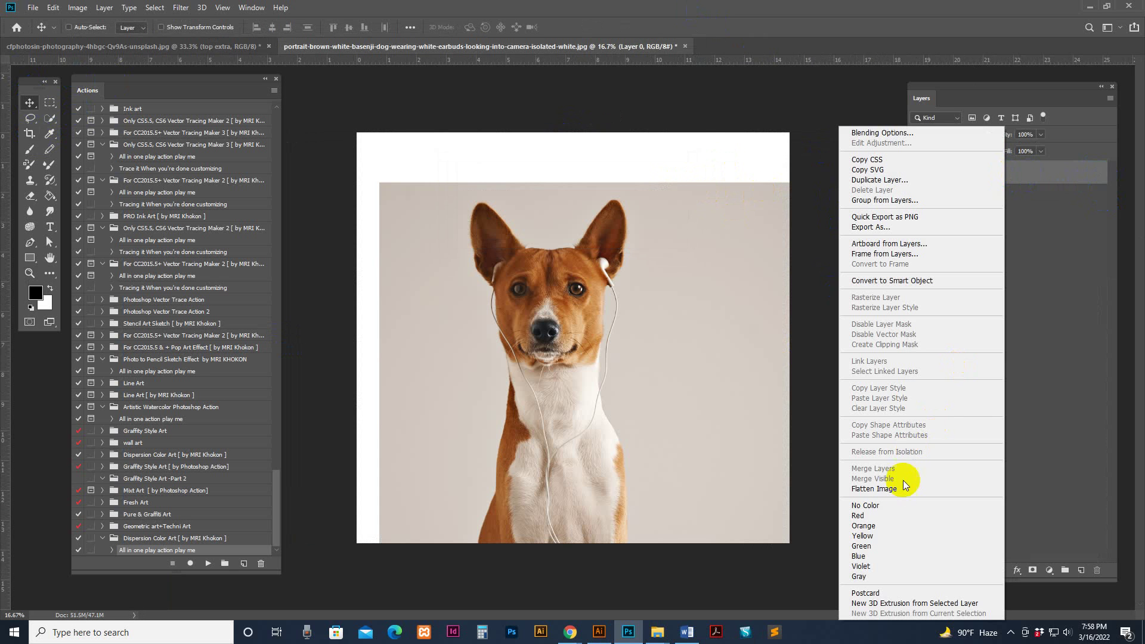
{"action": "left_click", "coordinate": [903, 488]}
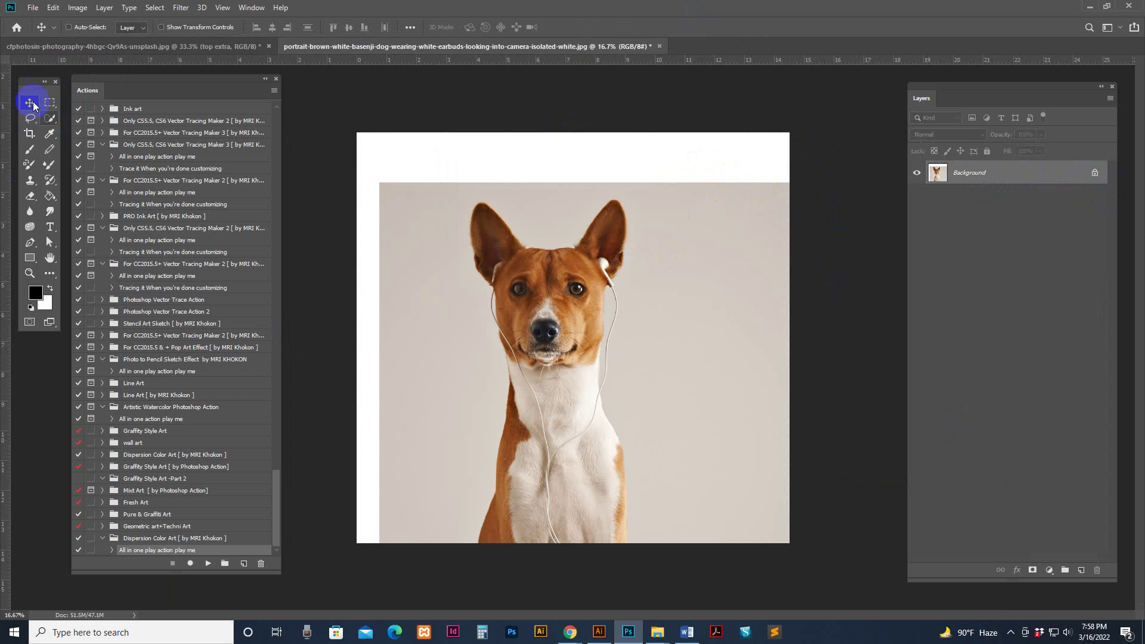
{"action": "left_click", "coordinate": [87, 8]}
{"action": "left_click", "coordinate": [158, 95]}
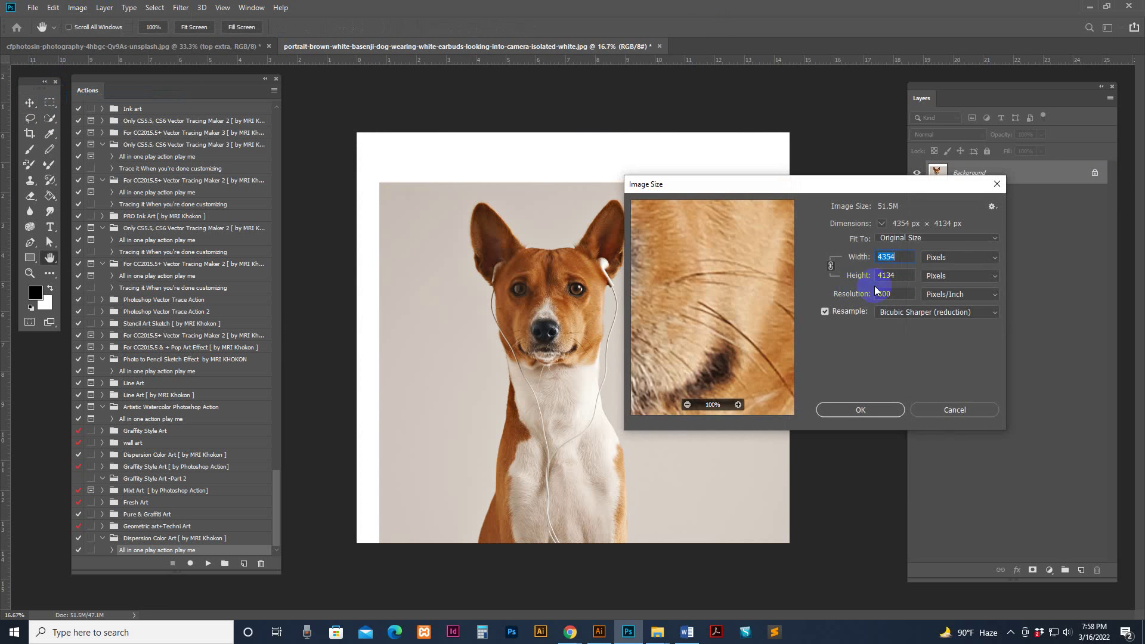
{"action": "type", "text": "2500"}
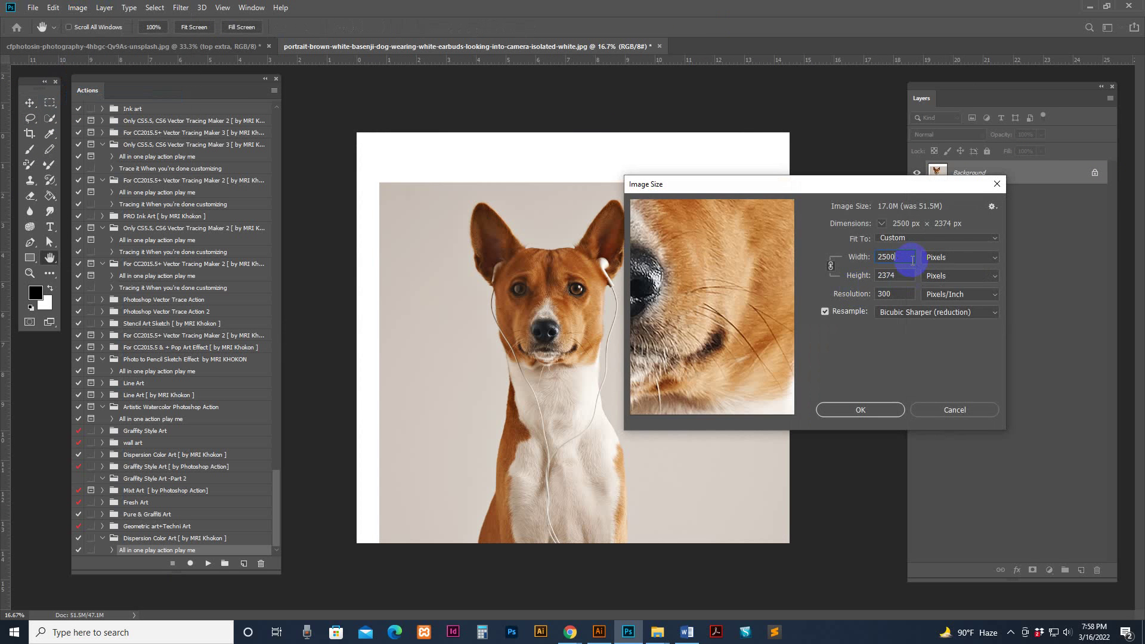
{"action": "key", "text": "Return"}
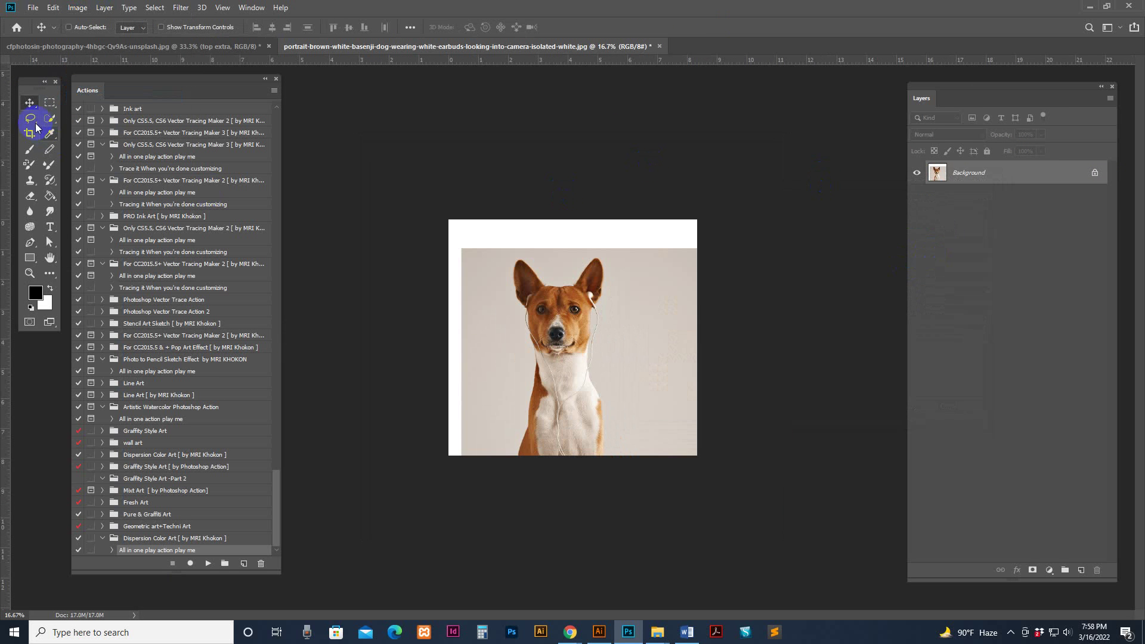
Select the dog with Select Subject and add a new layer above the Background.
{"action": "left_click", "coordinate": [50, 118]}
{"action": "left_click", "coordinate": [314, 27]}
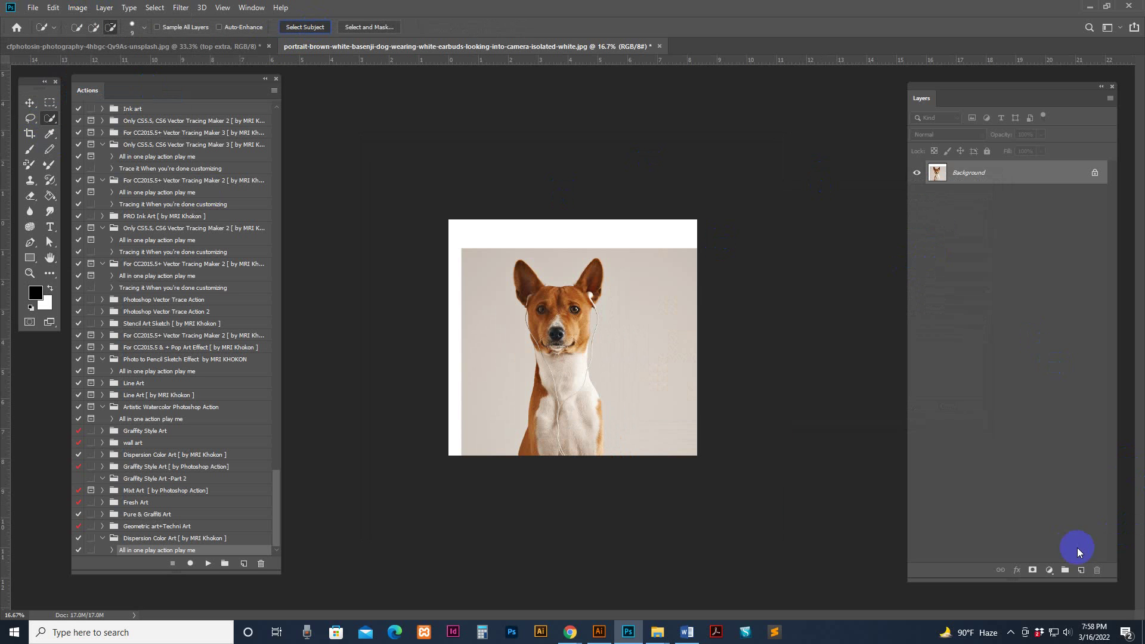
{"action": "left_click", "coordinate": [1081, 571]}
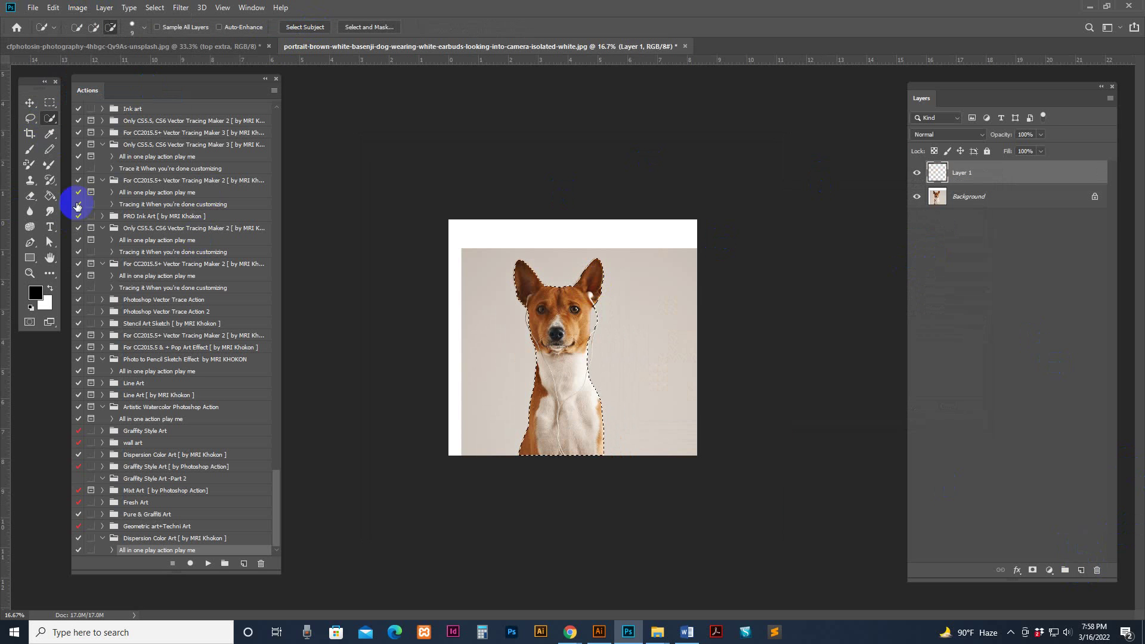
Fill the dog selection with red ff0000 on the new layer, named brush, and clear the selection.
{"action": "left_click", "coordinate": [50, 195]}
{"action": "left_click", "coordinate": [35, 292]}
{"action": "left_click", "coordinate": [900, 409]}
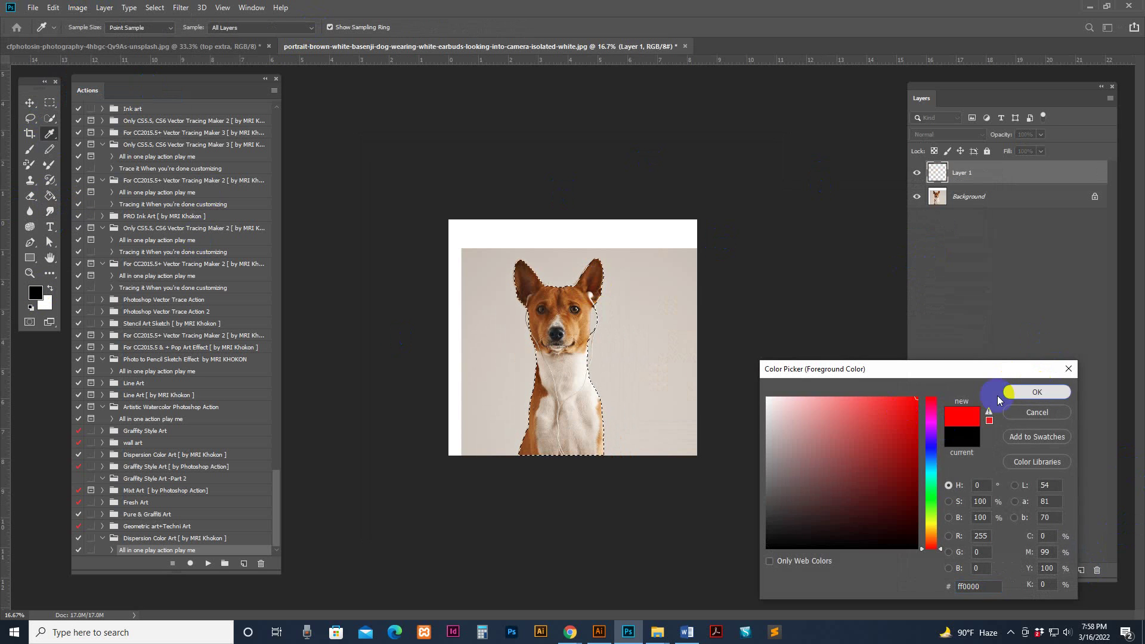
{"action": "left_click", "coordinate": [1032, 389]}
{"action": "left_click", "coordinate": [579, 316]}
{"action": "key", "text": "z"}
{"action": "key", "text": "ctrl+d"}
Paint red over the earbud wire along the right side of the dog's head and neck with a hard round 40 px brush.
{"action": "left_click", "coordinate": [565, 345]}
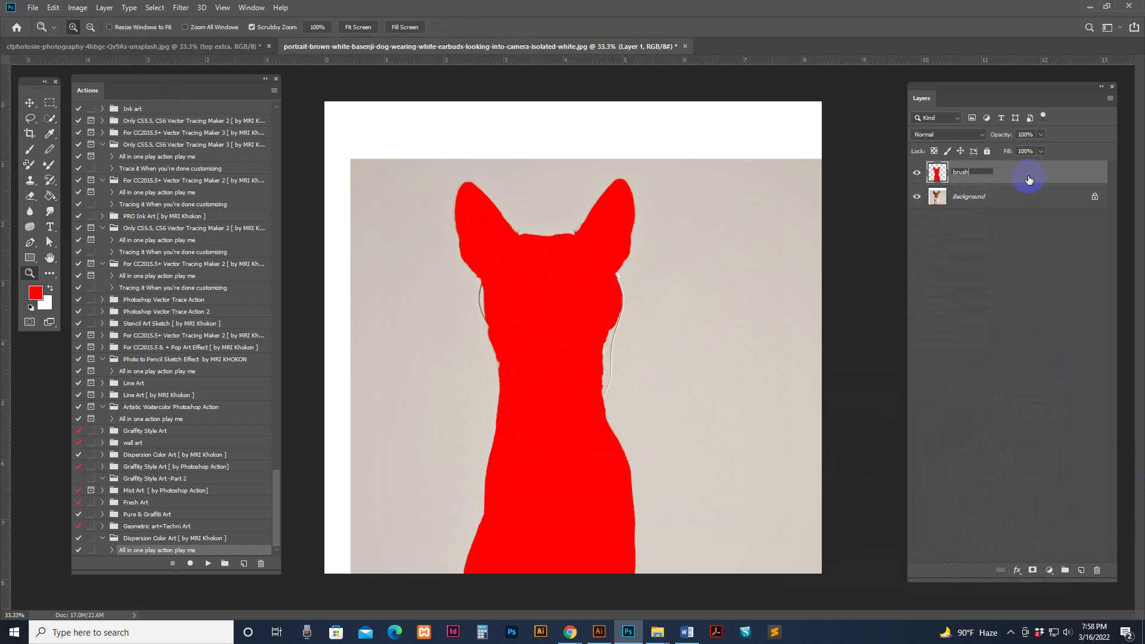
{"action": "left_click", "coordinate": [30, 149]}
{"action": "right_click", "coordinate": [595, 275]}
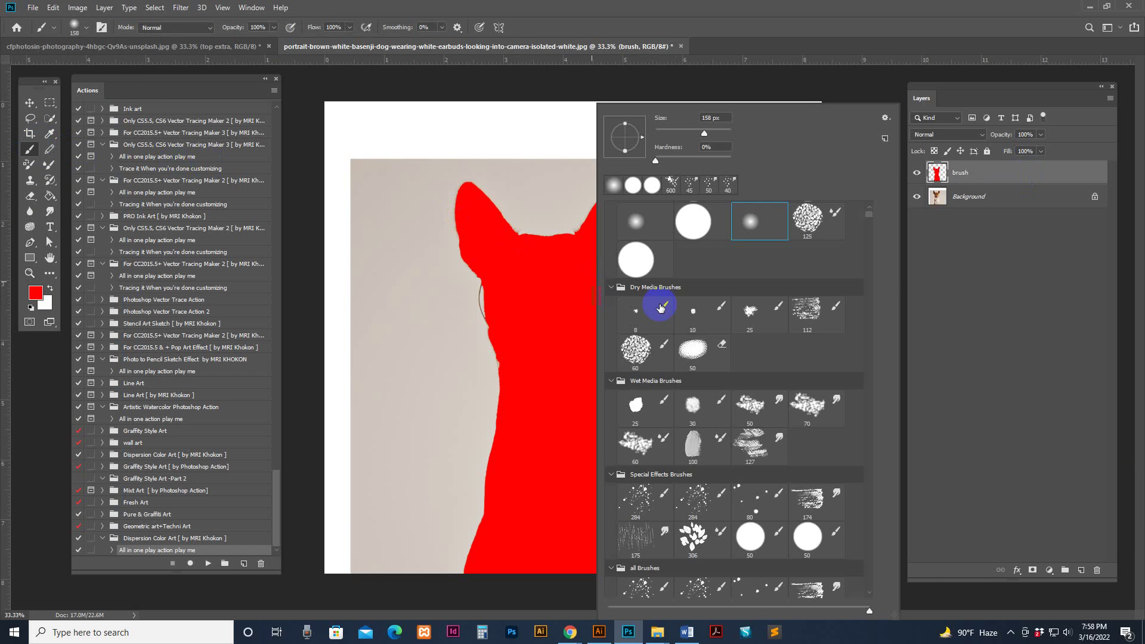
{"action": "double_click", "coordinate": [623, 263]}
{"action": "key", "text": "ctrl+plus"}
{"action": "key", "text": "bracketleft"}
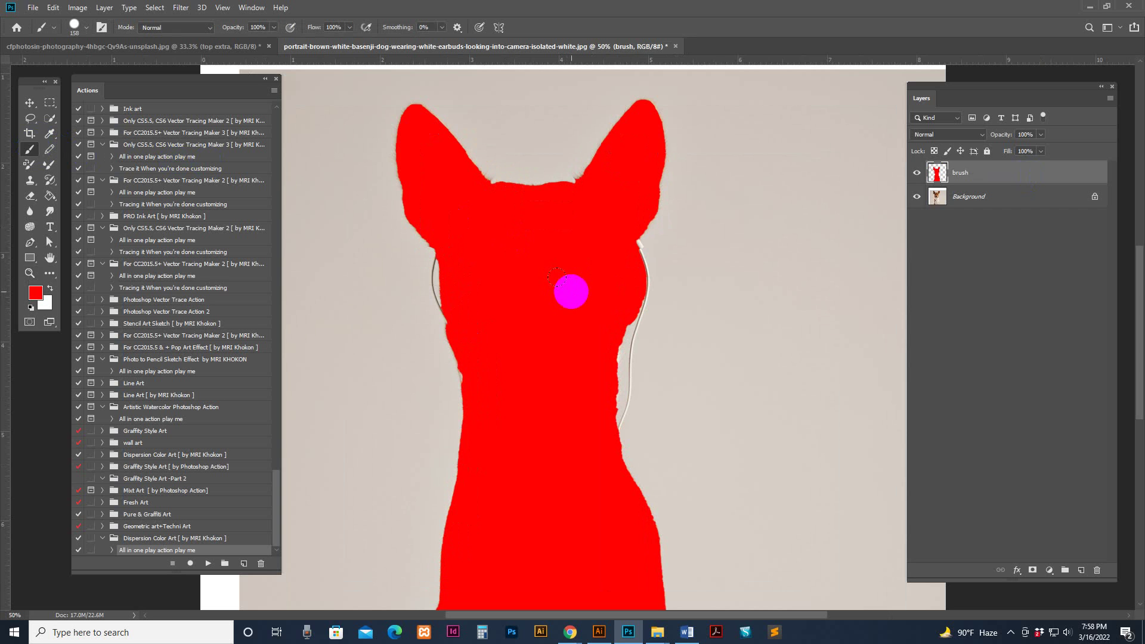
{"action": "mouse_move", "coordinate": [626, 236]}
{"action": "left_mouse_down"}
{"action": "mouse_move", "coordinate": [648, 294]}
{"action": "mouse_move", "coordinate": [608, 429]}
{"action": "left_mouse_up"}
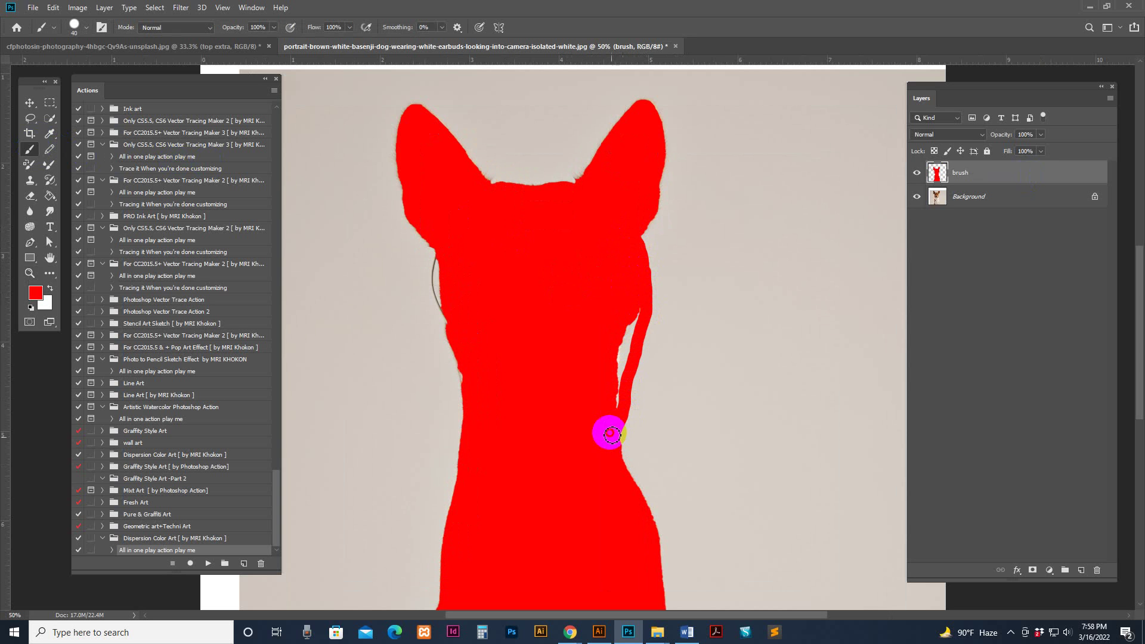
{"action": "key", "text": "bracketleft"}
{"action": "mouse_move", "coordinate": [632, 310]}
{"action": "left_mouse_down"}
{"action": "mouse_move", "coordinate": [615, 347]}
{"action": "mouse_move", "coordinate": [618, 440]}
{"action": "mouse_move", "coordinate": [635, 471]}
{"action": "left_mouse_up"}
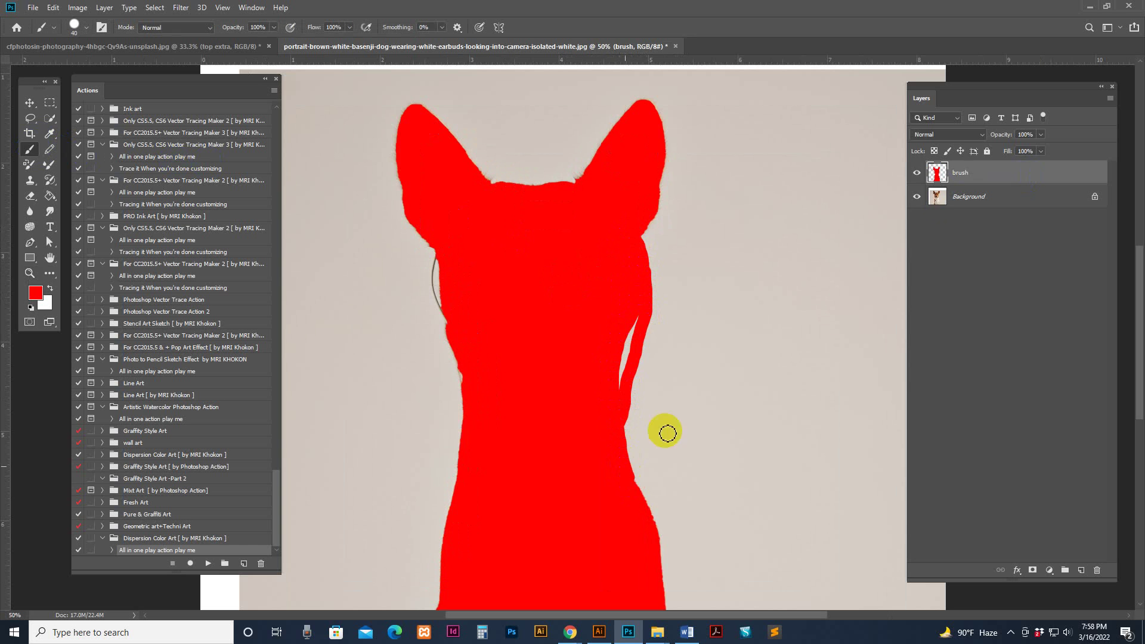
Compare the brush layer with the photo beneath and paint red over the wire along the left side of the dog's head.
{"action": "left_click", "coordinate": [917, 173]}
{"action": "left_click", "coordinate": [917, 173]}
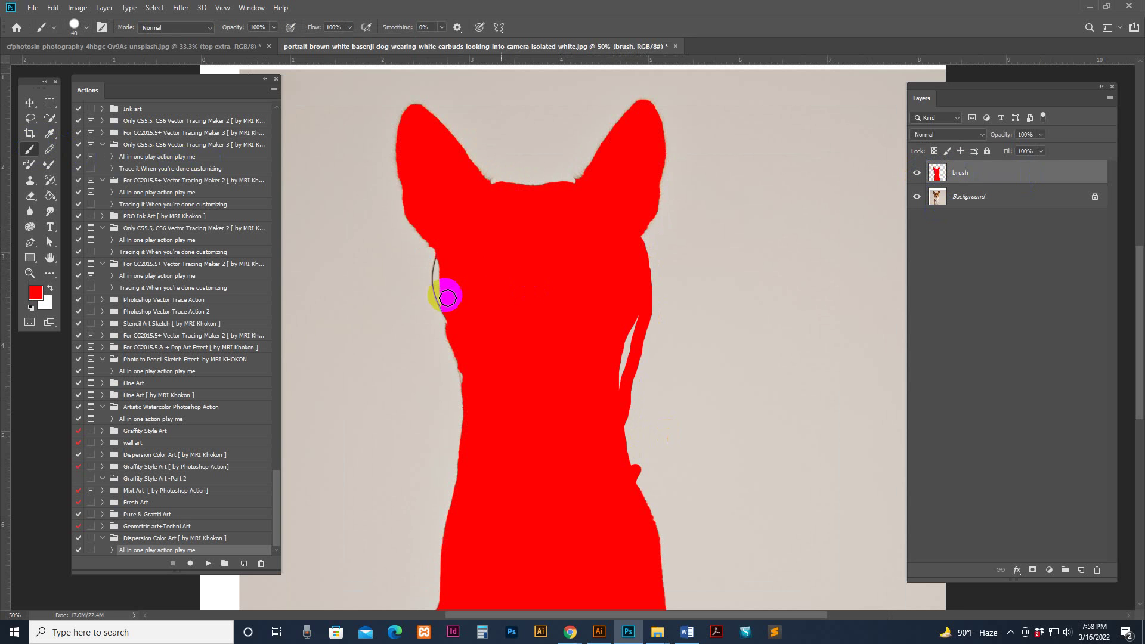
{"action": "mouse_move", "coordinate": [440, 243]}
{"action": "left_mouse_down"}
{"action": "mouse_move", "coordinate": [435, 280]}
{"action": "mouse_move", "coordinate": [473, 389]}
{"action": "mouse_move", "coordinate": [462, 386]}
{"action": "mouse_move", "coordinate": [457, 304]}
{"action": "mouse_move", "coordinate": [499, 198]}
{"action": "mouse_move", "coordinate": [440, 270]}
{"action": "mouse_move", "coordinate": [445, 281]}
{"action": "mouse_move", "coordinate": [448, 265]}
{"action": "mouse_move", "coordinate": [445, 304]}
{"action": "mouse_move", "coordinate": [472, 399]}
{"action": "left_mouse_up"}
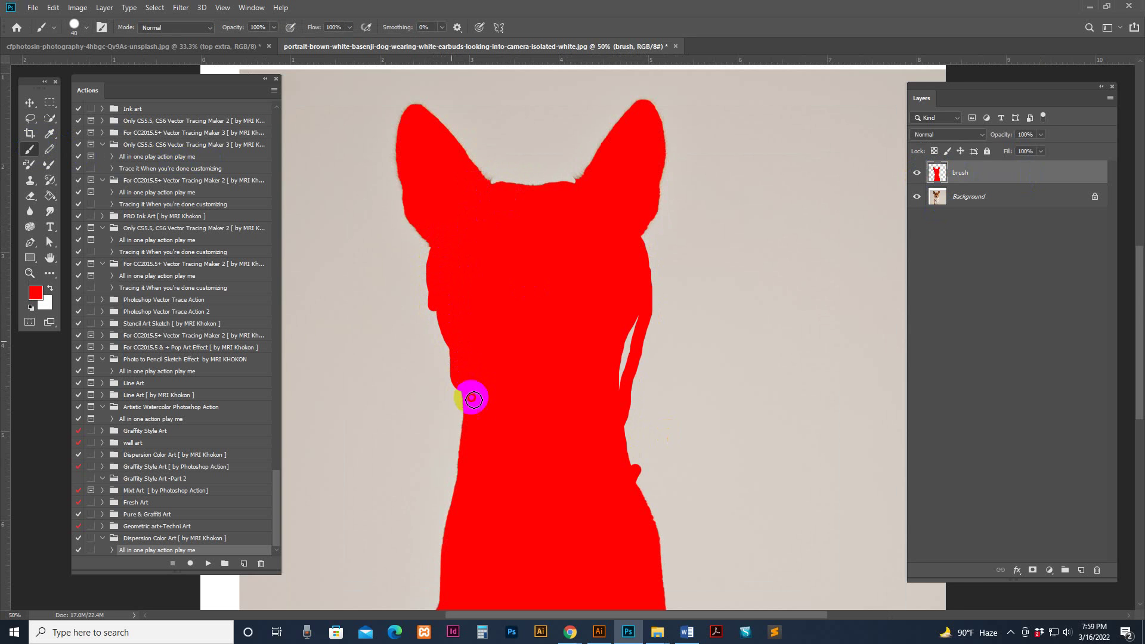
{"action": "mouse_move", "coordinate": [486, 451]}
{"action": "left_mouse_down"}
{"action": "mouse_move", "coordinate": [505, 226]}
{"action": "mouse_move", "coordinate": [506, 486]}
{"action": "left_mouse_up"}
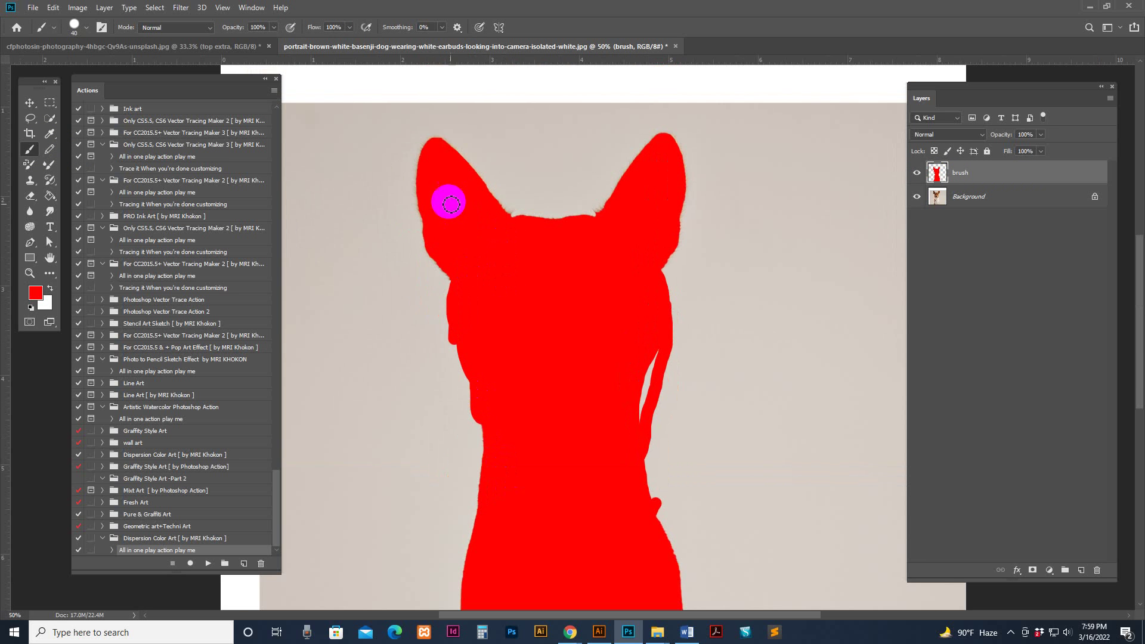
Paint red along the dog's ears and the top of its head to smooth the silhouette's edges.
{"action": "mouse_move", "coordinate": [434, 146]}
{"action": "left_mouse_down"}
{"action": "mouse_move", "coordinate": [421, 192]}
{"action": "mouse_move", "coordinate": [455, 277]}
{"action": "mouse_move", "coordinate": [430, 226]}
{"action": "mouse_move", "coordinate": [482, 192]}
{"action": "mouse_move", "coordinate": [470, 175]}
{"action": "mouse_move", "coordinate": [521, 222]}
{"action": "mouse_move", "coordinate": [588, 221]}
{"action": "mouse_move", "coordinate": [639, 200]}
{"action": "mouse_move", "coordinate": [669, 254]}
{"action": "mouse_move", "coordinate": [680, 244]}
{"action": "mouse_move", "coordinate": [668, 267]}
{"action": "mouse_move", "coordinate": [678, 202]}
{"action": "mouse_move", "coordinate": [674, 248]}
{"action": "mouse_move", "coordinate": [637, 284]}
{"action": "left_mouse_up"}
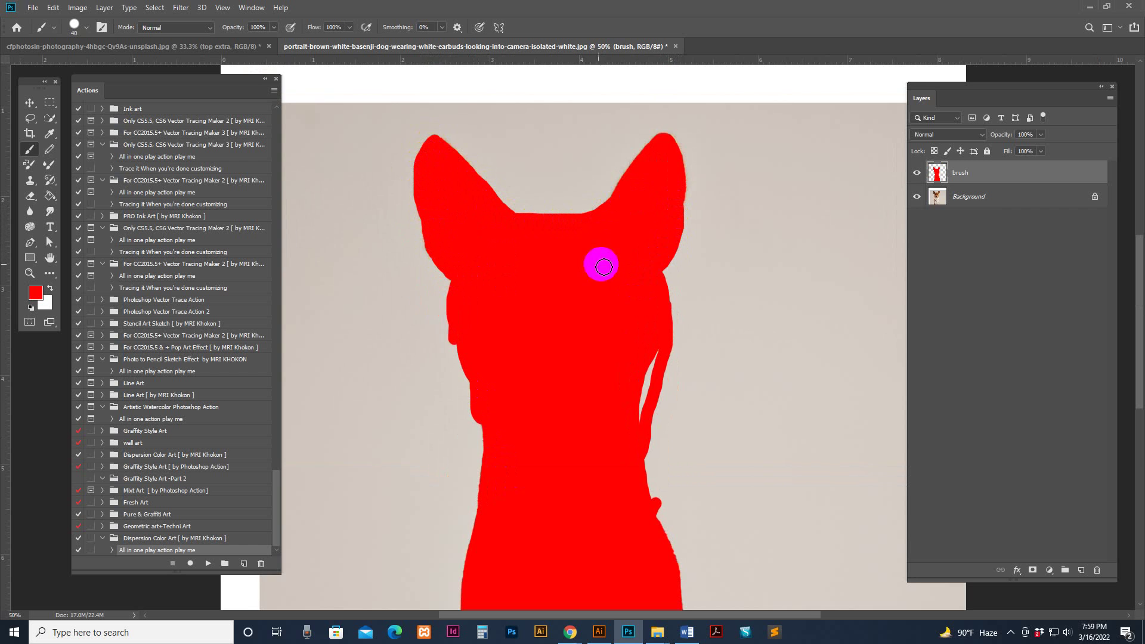
{"action": "left_click_drag", "start_coordinate": [582, 370], "coordinate": [559, 223]}
{"action": "left_click_drag", "start_coordinate": [623, 361], "coordinate": [651, 434]}
Run the Dispersion Color Art action "All in one play action play me" on the dog image.
{"action": "key", "text": "z"}
{"action": "left_click", "coordinate": [613, 380], "text": "alt"}
{"action": "left_click", "coordinate": [336, 460], "text": "alt"}
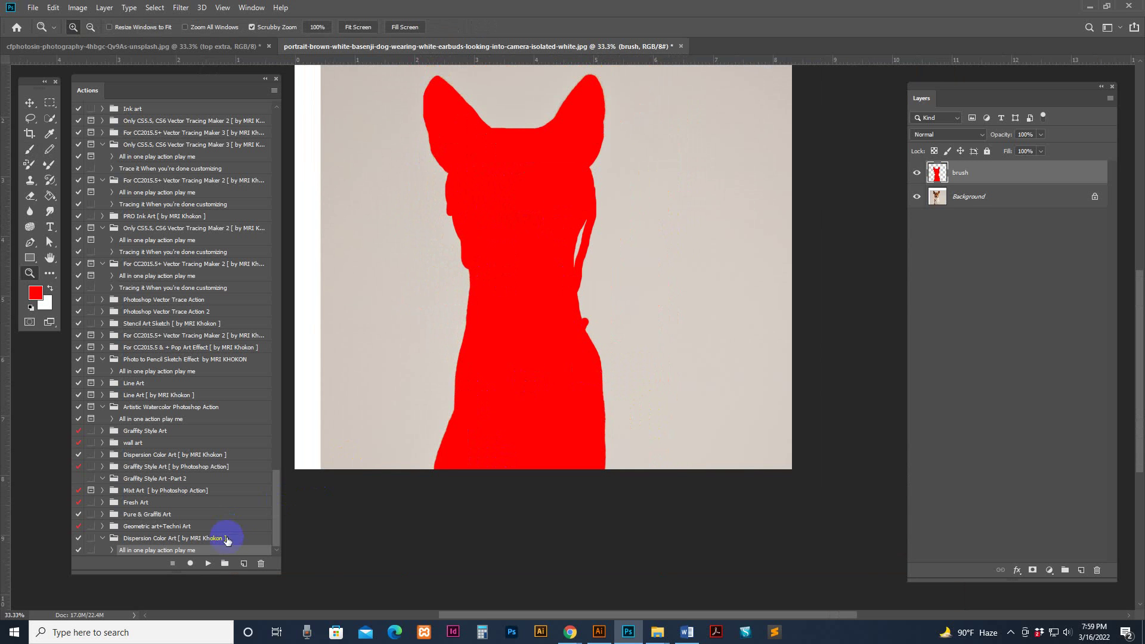
{"action": "left_click", "coordinate": [207, 564]}
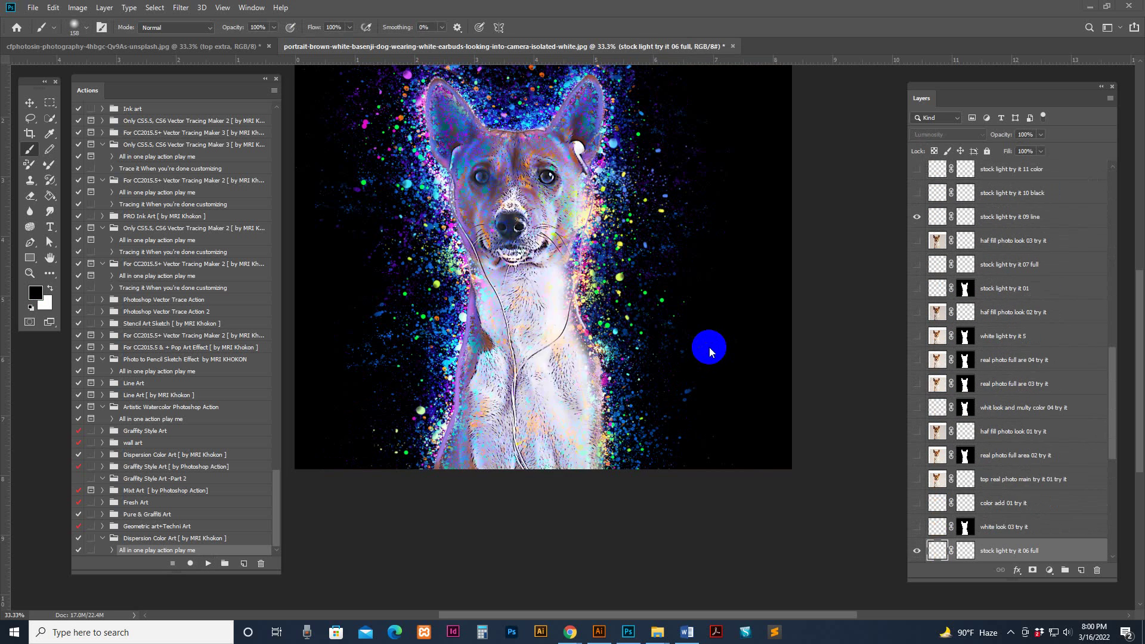
{"action": "left_click", "coordinate": [547, 176]}
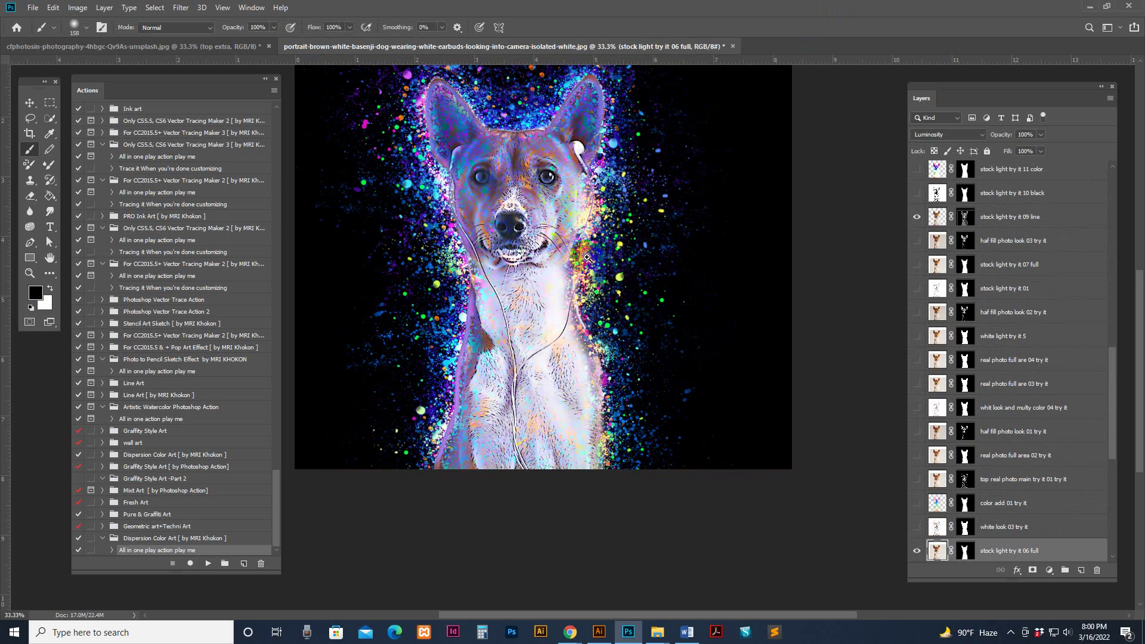
Preview the real photo full area 02 and haf fill photo look 01 layers on the dog artwork, leaving both hidden.
{"action": "key", "text": "z"}
{"action": "left_click", "coordinate": [549, 217]}
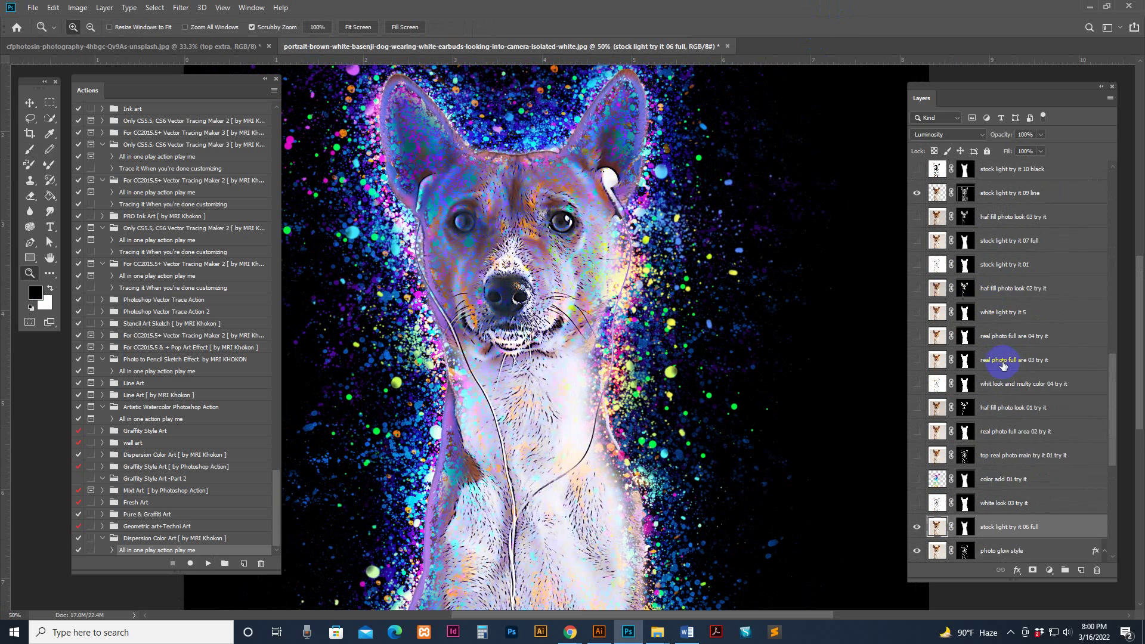
{"action": "scroll", "coordinate": [1004, 366], "scroll_direction": "down", "scroll_amount": 2}
{"action": "left_click", "coordinate": [922, 409]}
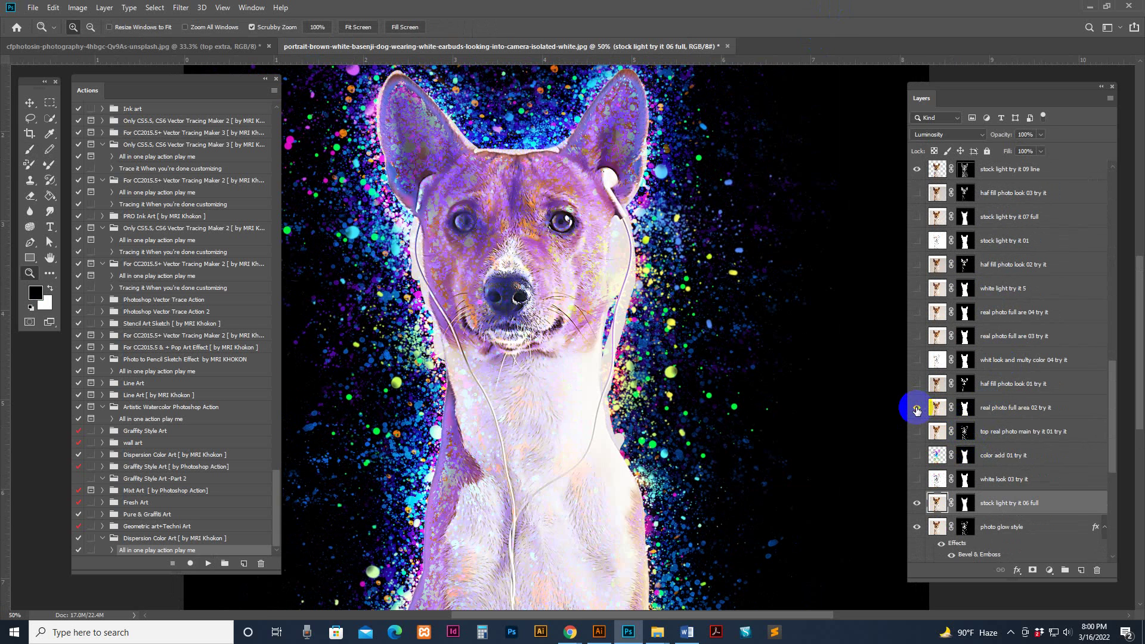
{"action": "left_click", "coordinate": [918, 382]}
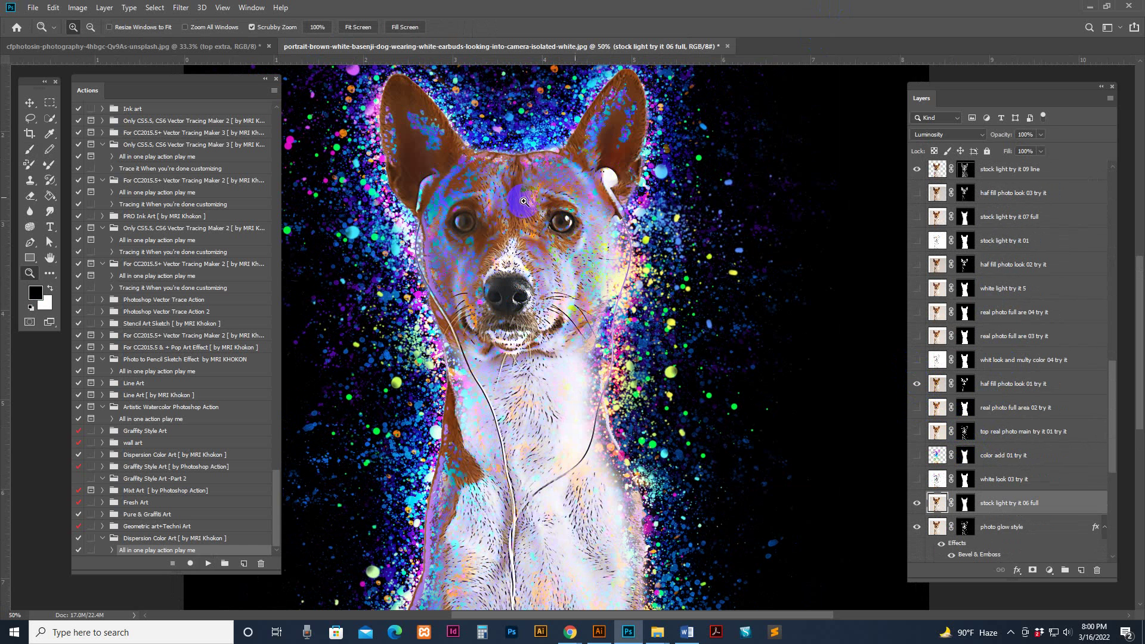
{"action": "left_click", "coordinate": [934, 385]}
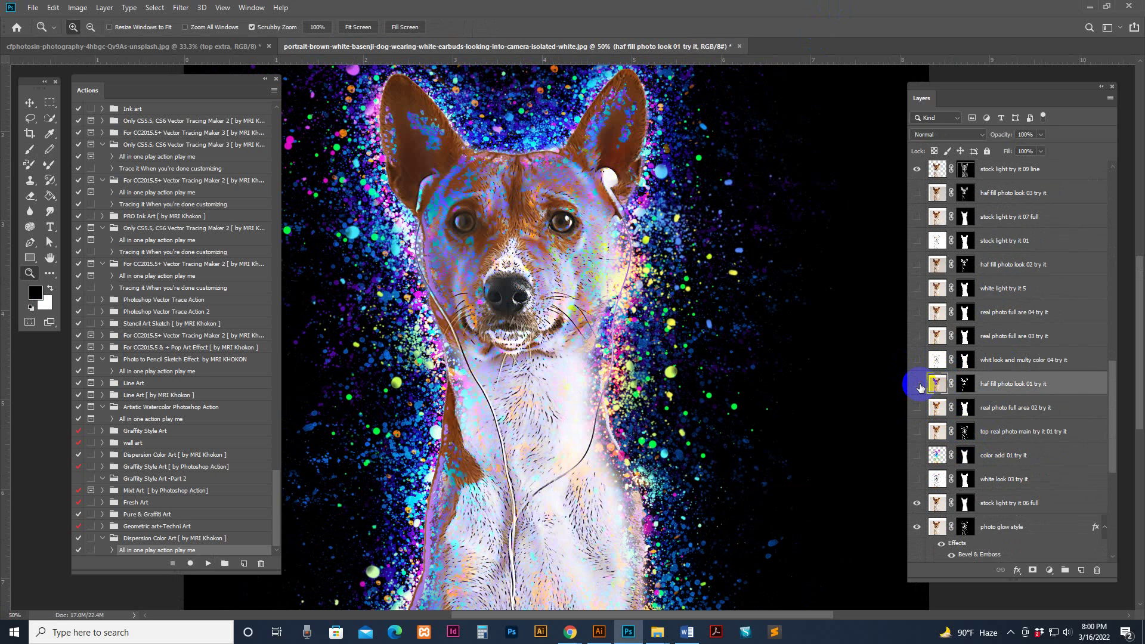
{"action": "left_click", "coordinate": [916, 383]}
{"action": "left_click", "coordinate": [916, 383]}
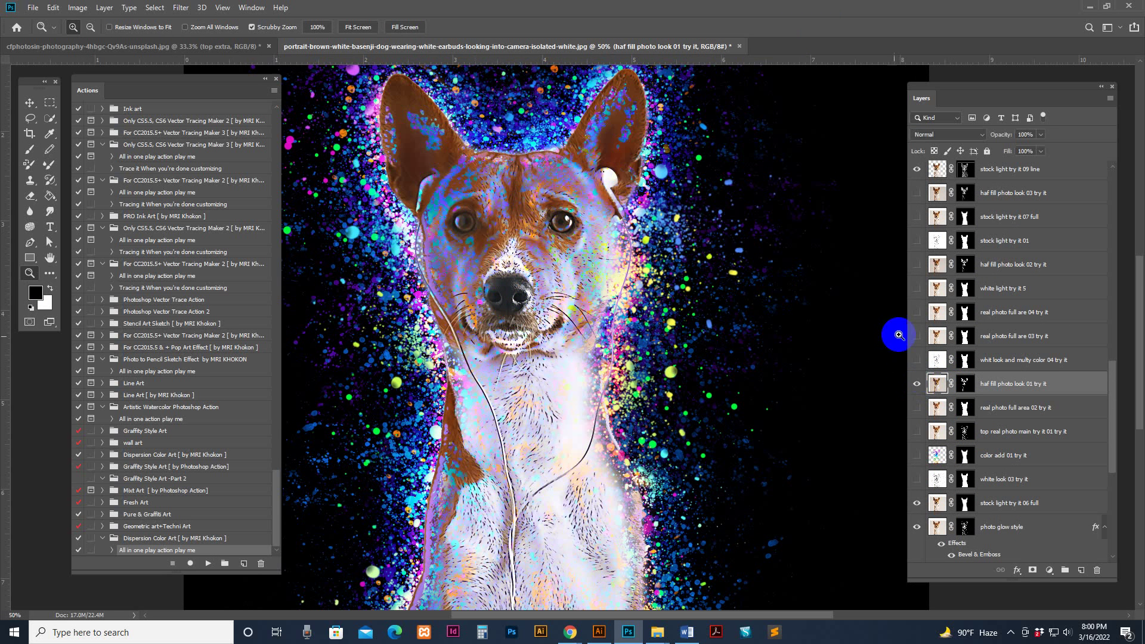
{"action": "left_click", "coordinate": [916, 383]}
Preview the whit look and multy color 04, real photo full are 03 and 04, and white light try it 5 layers one at a time.
{"action": "left_click", "coordinate": [916, 359]}
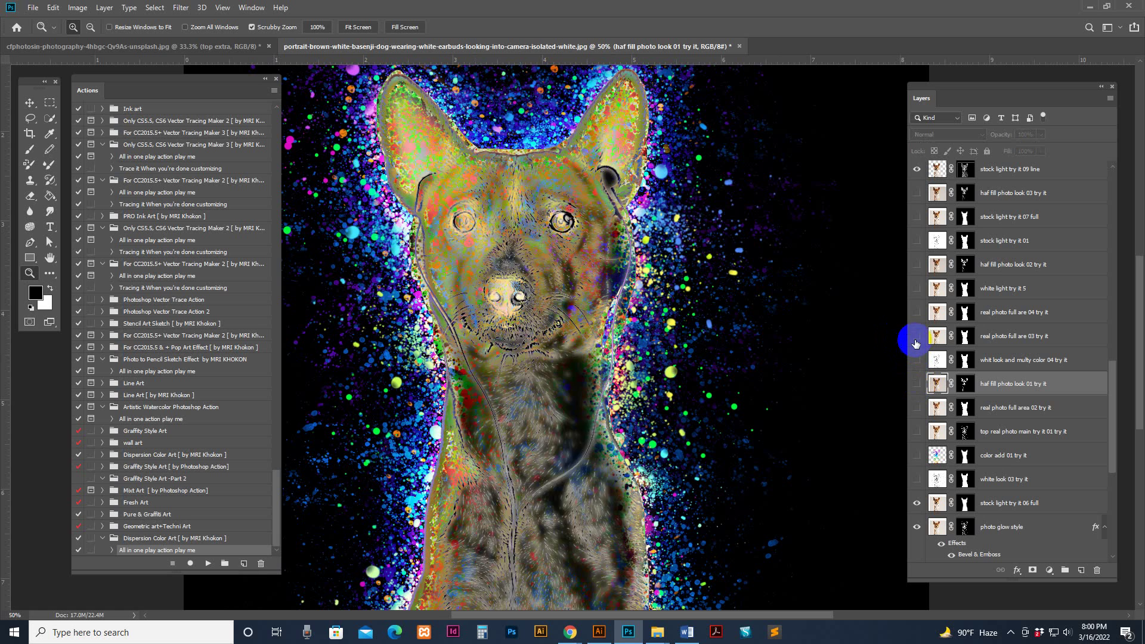
{"action": "left_click", "coordinate": [915, 340]}
{"action": "left_click", "coordinate": [915, 341]}
{"action": "left_click", "coordinate": [917, 313]}
{"action": "left_click", "coordinate": [917, 312]}
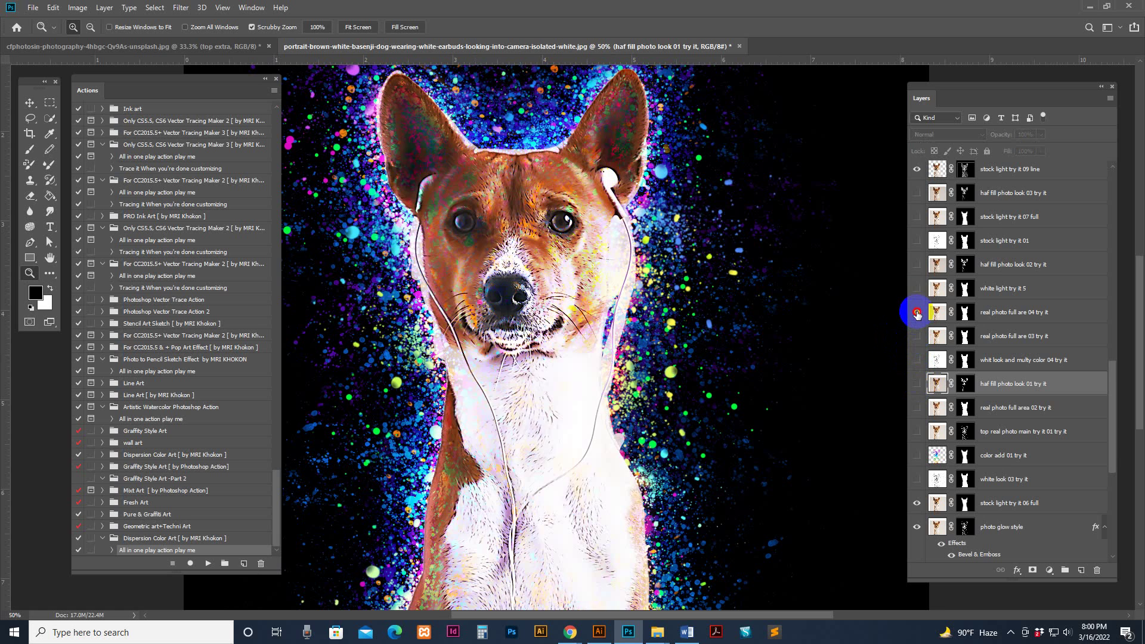
{"action": "left_click", "coordinate": [919, 286]}
{"action": "left_click", "coordinate": [919, 287]}
Preview haf fill photo look 02 and stock light try it 01, including the latter combined with stock light try it 07 full.
{"action": "left_click", "coordinate": [919, 252]}
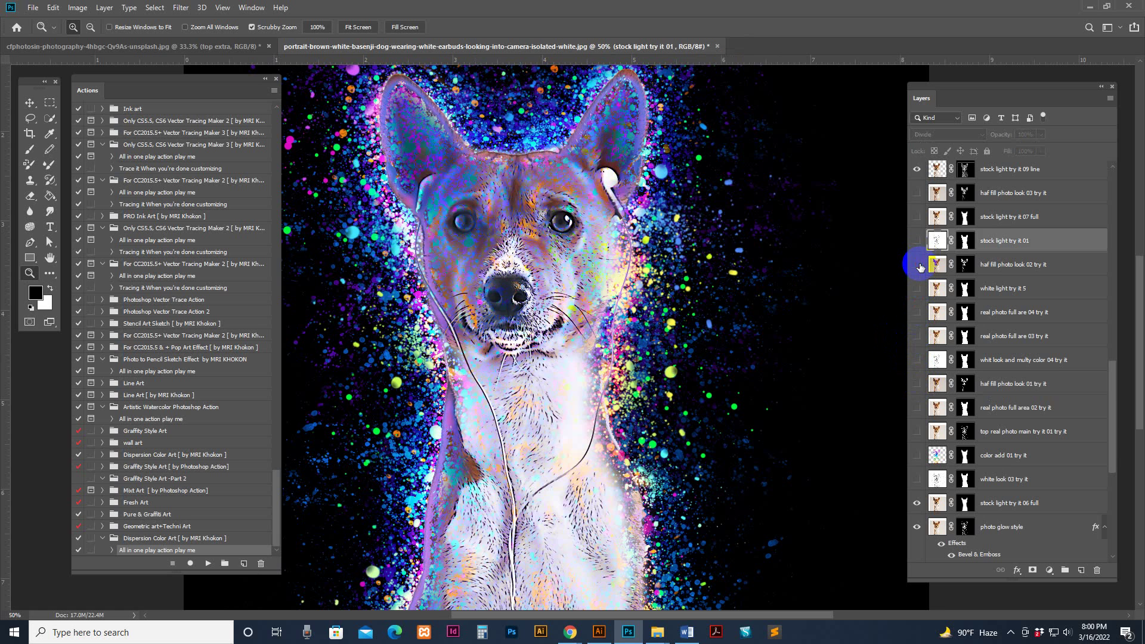
{"action": "left_click", "coordinate": [920, 268]}
{"action": "left_click", "coordinate": [920, 267]}
{"action": "left_click", "coordinate": [918, 237]}
{"action": "left_click", "coordinate": [917, 238]}
{"action": "left_click", "coordinate": [915, 212]}
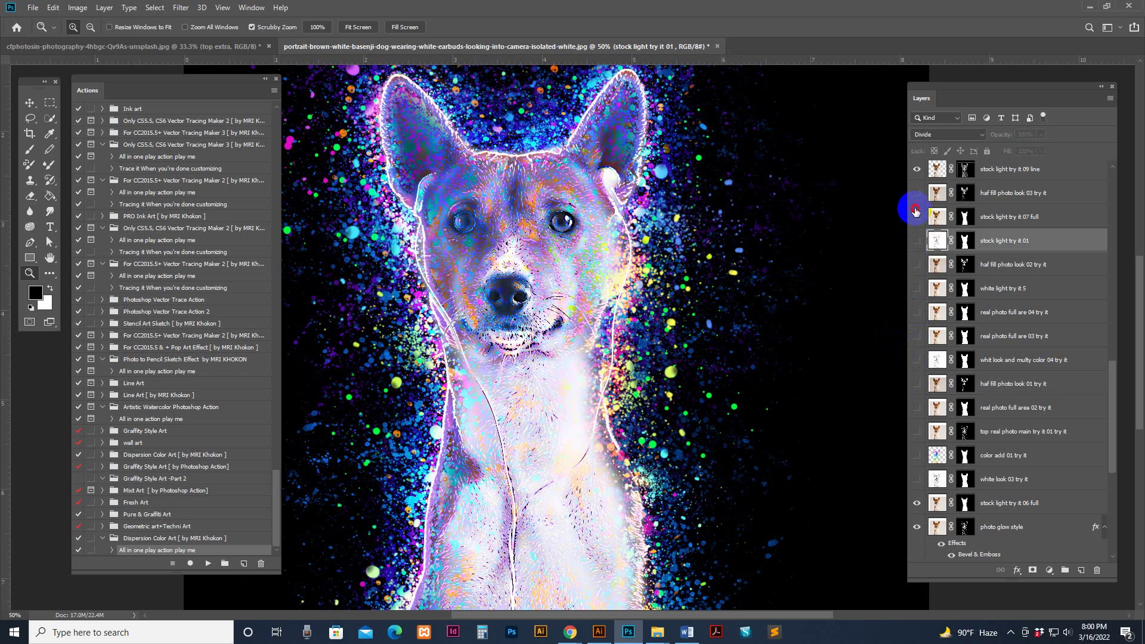
{"action": "left_click", "coordinate": [915, 215]}
{"action": "left_click", "coordinate": [917, 217]}
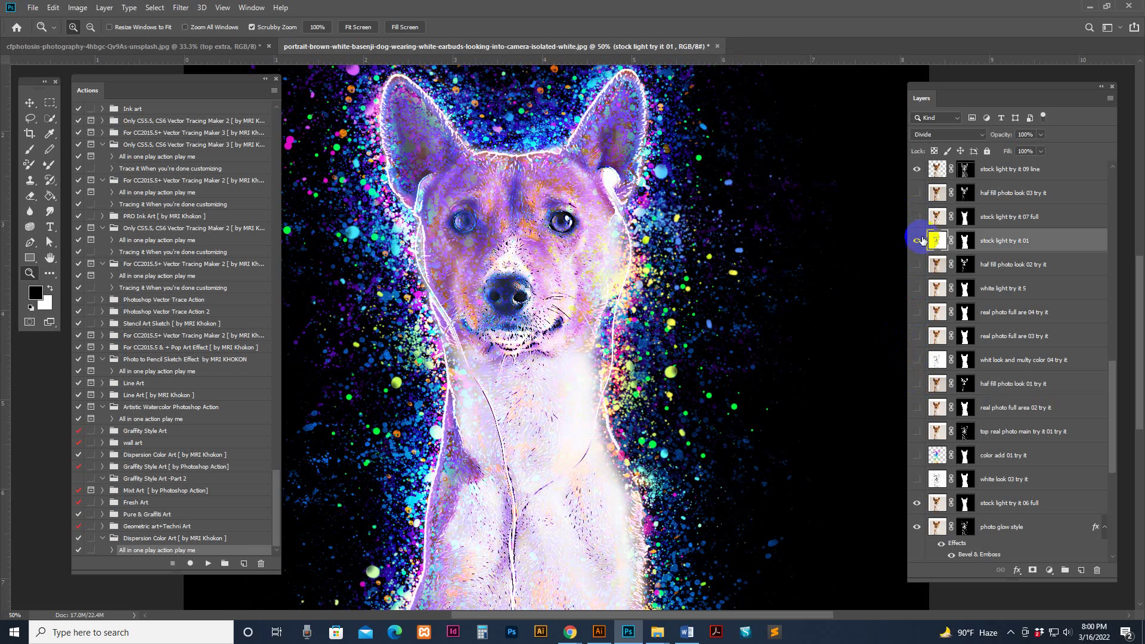
{"action": "left_click", "coordinate": [919, 240]}
Preview stock light try it 07 full and haf fill photo look 03 separately, leaving both hidden.
{"action": "left_click", "coordinate": [918, 218]}
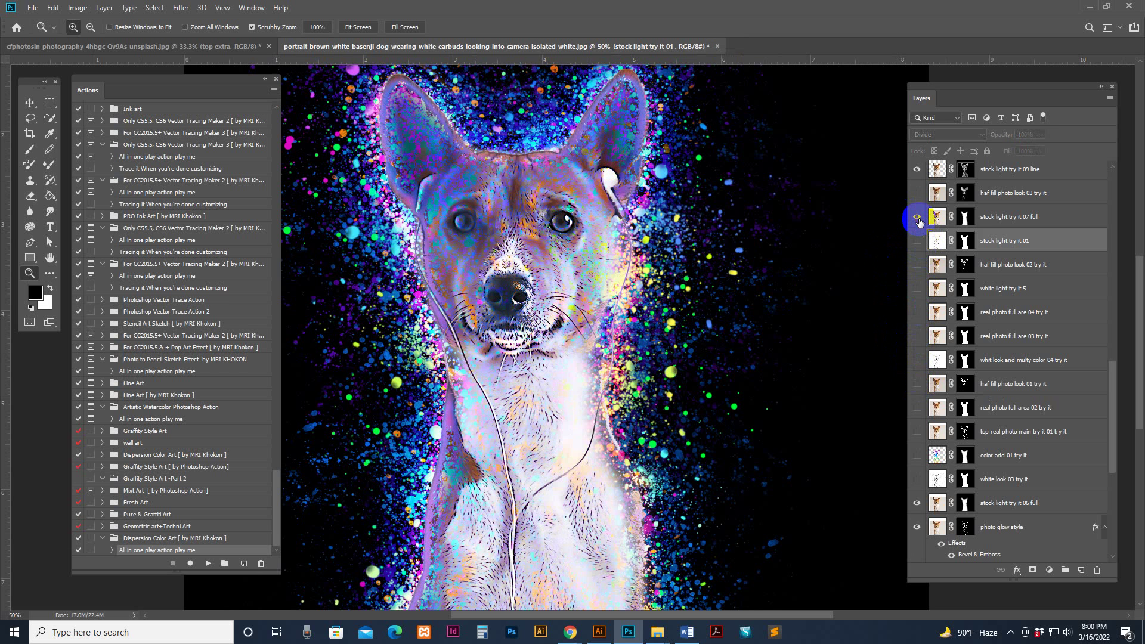
{"action": "left_click", "coordinate": [918, 218]}
{"action": "left_click", "coordinate": [917, 194]}
{"action": "left_click", "coordinate": [917, 193]}
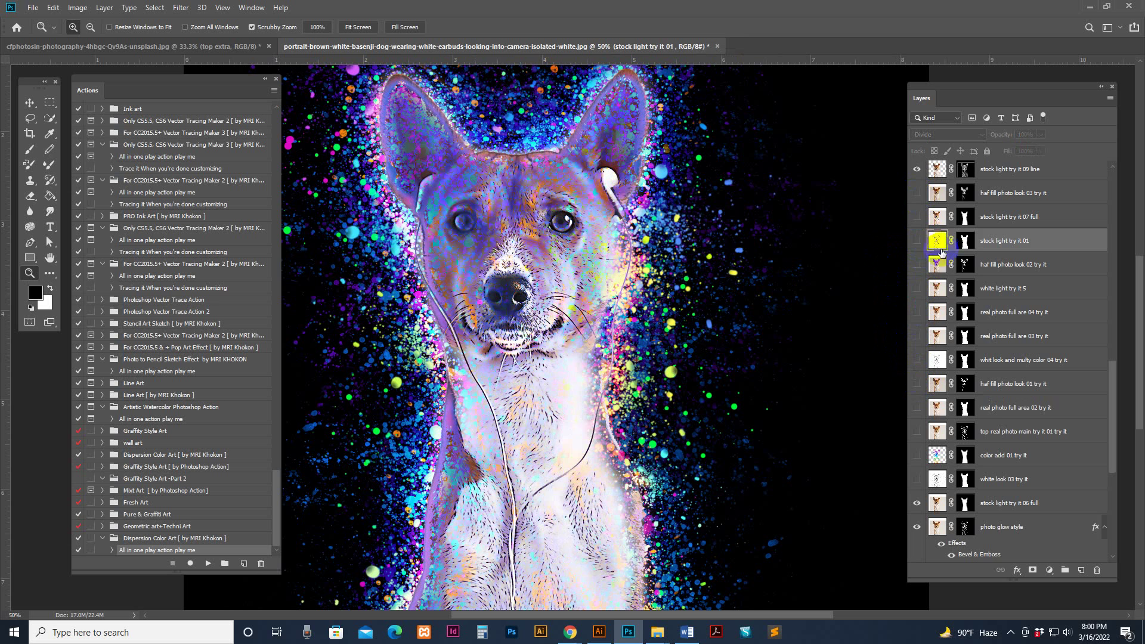
Preview stock light try it 10 black, 11 color and 12 one at a time, leaving all of them hidden.
{"action": "scroll", "coordinate": [964, 291], "scroll_direction": "up", "scroll_amount": 3}
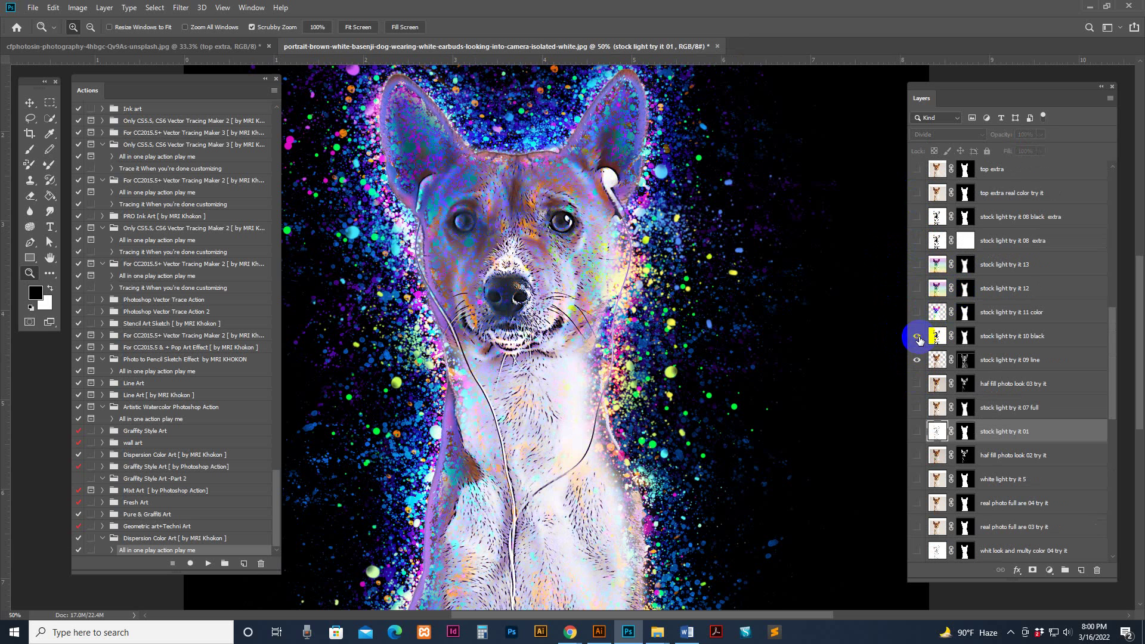
{"action": "left_click", "coordinate": [917, 336]}
{"action": "left_click", "coordinate": [918, 311]}
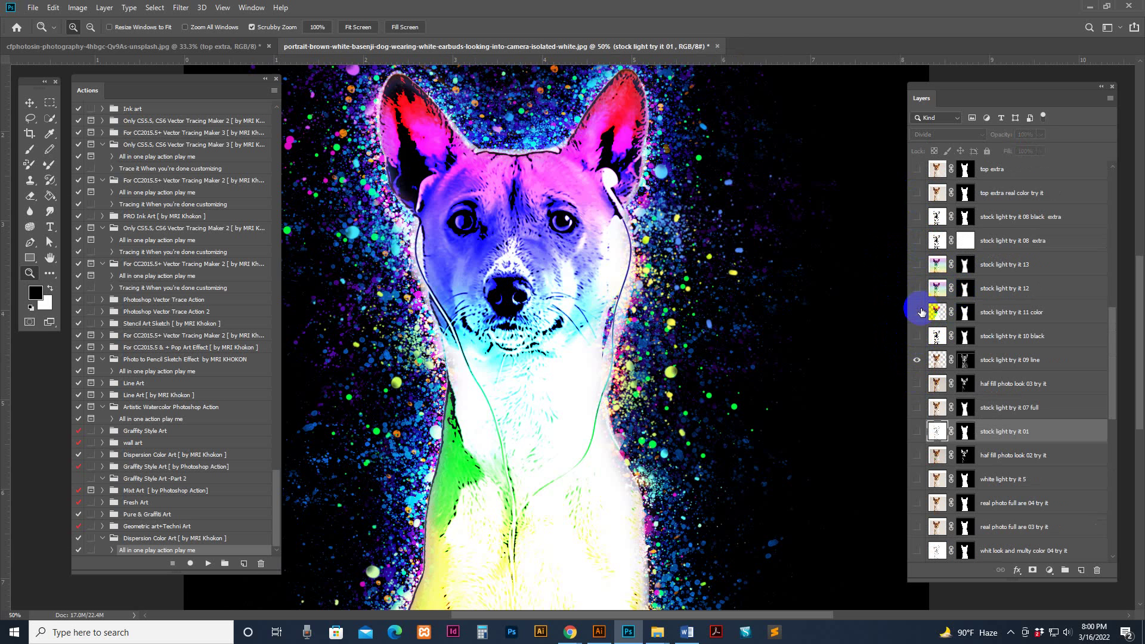
{"action": "left_click", "coordinate": [921, 312]}
{"action": "left_click", "coordinate": [917, 288]}
{"action": "left_click", "coordinate": [917, 288]}
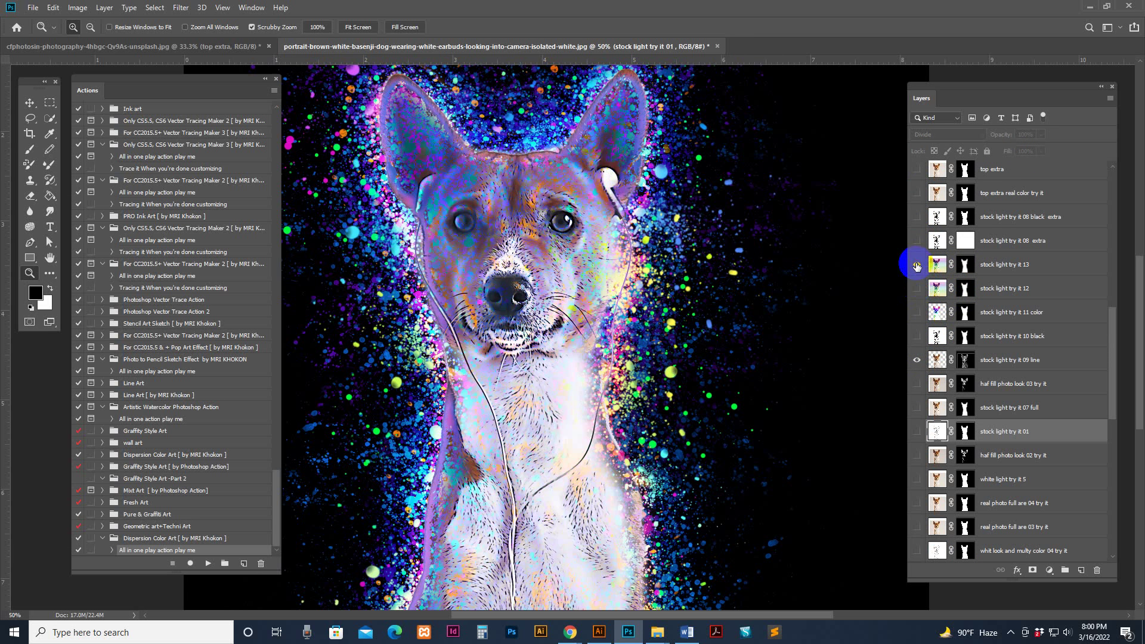
Preview the stock light try it 13, 08 extra and 08 black extra layers one at a time, hiding each again.
{"action": "left_click", "coordinate": [917, 264]}
{"action": "left_click", "coordinate": [917, 264]}
{"action": "left_click", "coordinate": [917, 241]}
{"action": "left_click", "coordinate": [917, 241]}
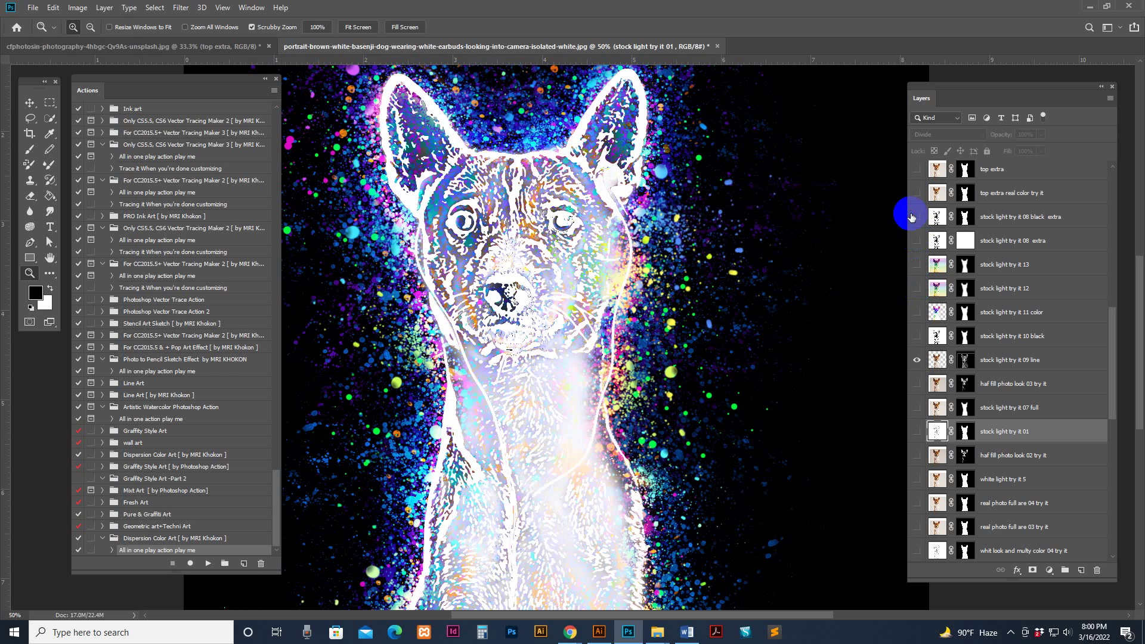
{"action": "left_click", "coordinate": [917, 217]}
{"action": "left_click", "coordinate": [917, 217]}
Preview the top extra real color try it and top extra layers, leaving both hidden.
{"action": "left_click", "coordinate": [917, 193]}
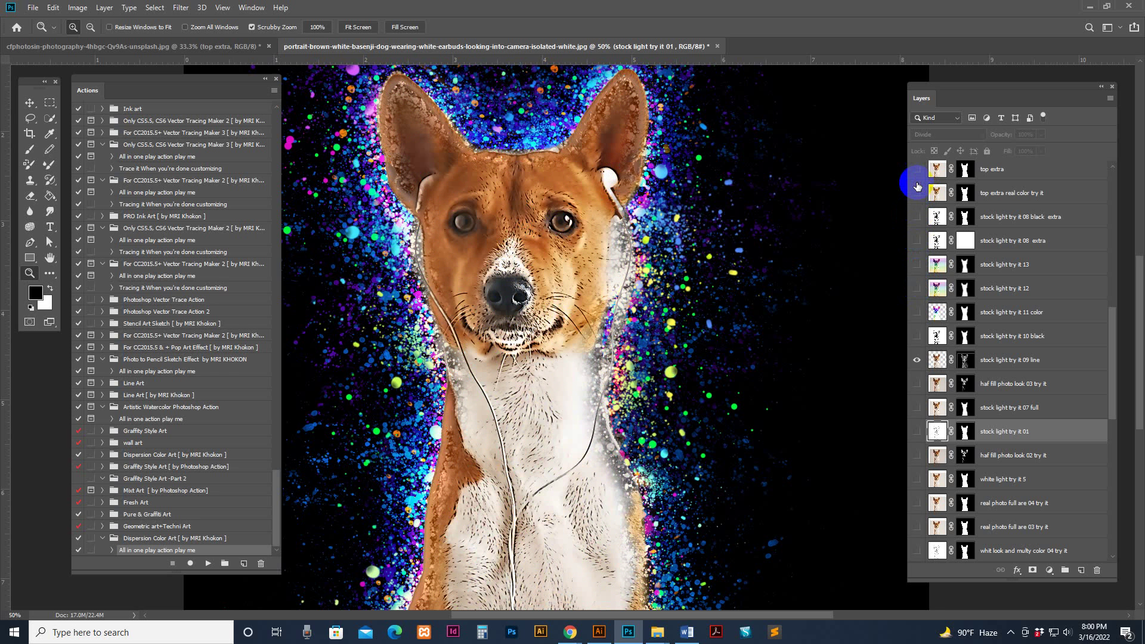
{"action": "left_click", "coordinate": [917, 171]}
{"action": "scroll", "coordinate": [933, 250], "scroll_direction": "up", "scroll_amount": 2}
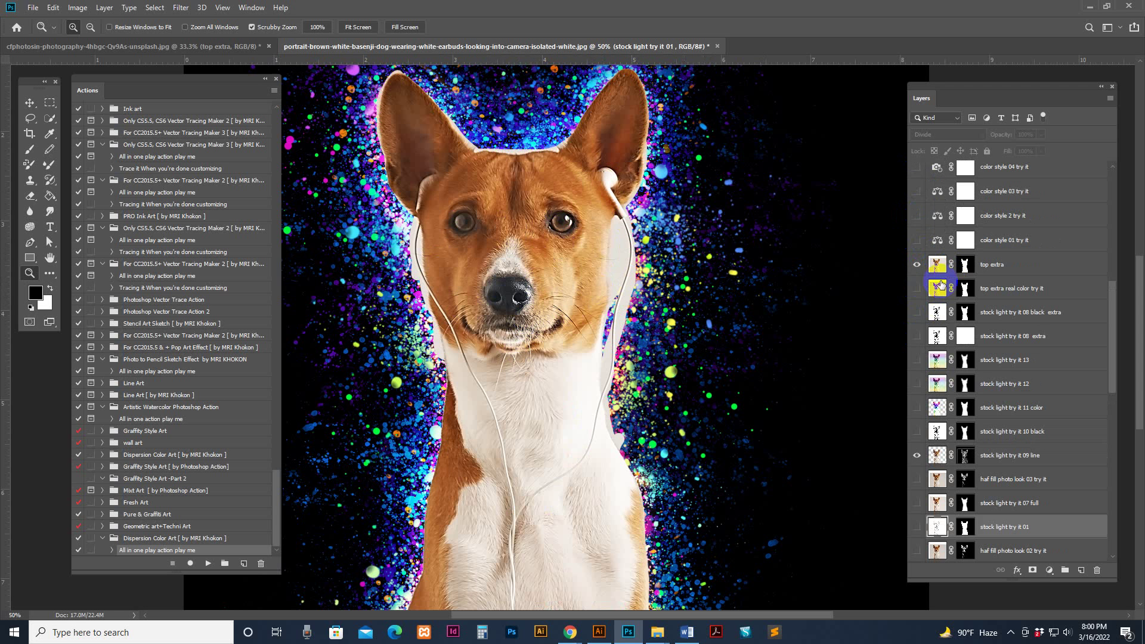
{"action": "left_click", "coordinate": [917, 264]}
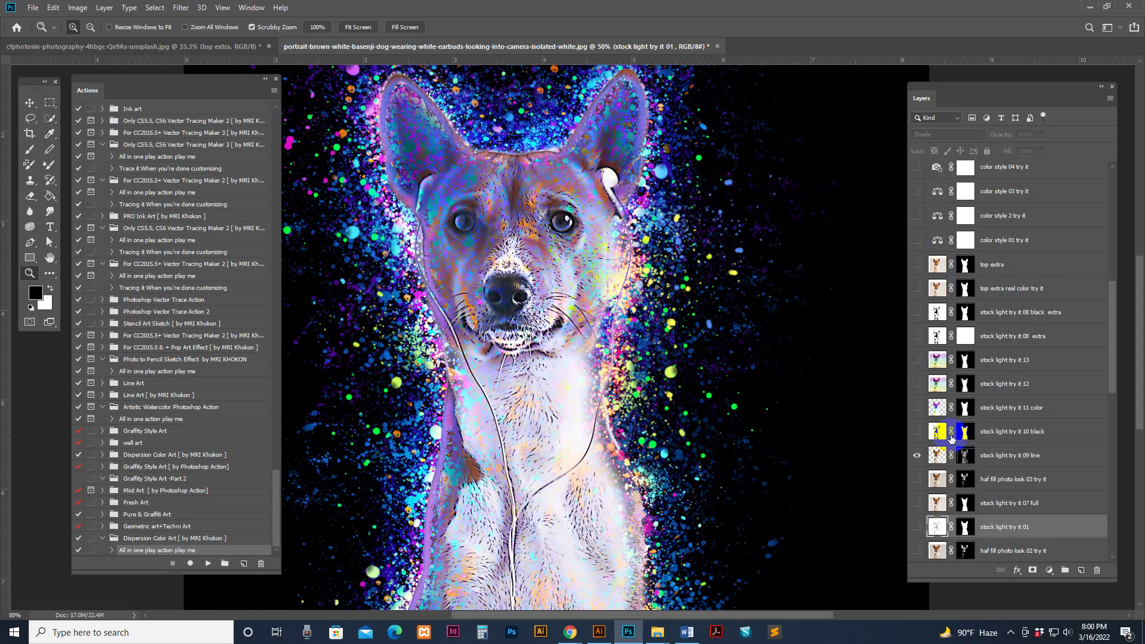
Show the top real photo main try it 01 layer and select its layer mask.
{"action": "scroll", "coordinate": [950, 438], "scroll_direction": "down", "scroll_amount": 5}
{"action": "left_click", "coordinate": [935, 362]}
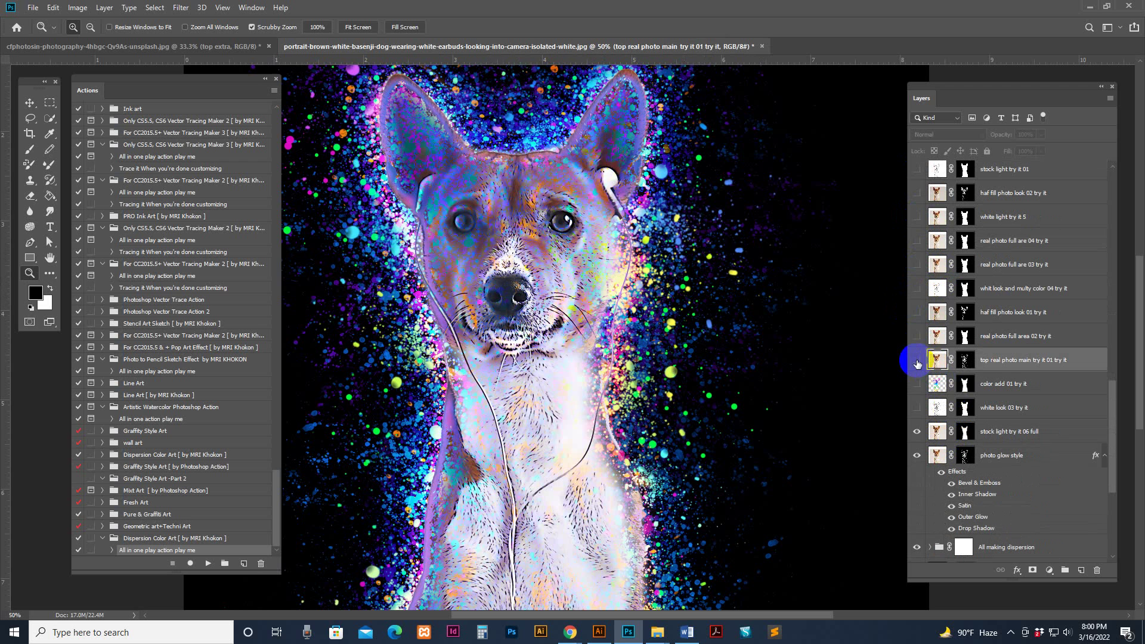
{"action": "left_click", "coordinate": [915, 362]}
{"action": "left_click", "coordinate": [965, 359]}
Paint white on the mask with the Brush over the dog's face and chest to reveal the real photo.
{"action": "key", "text": "x"}
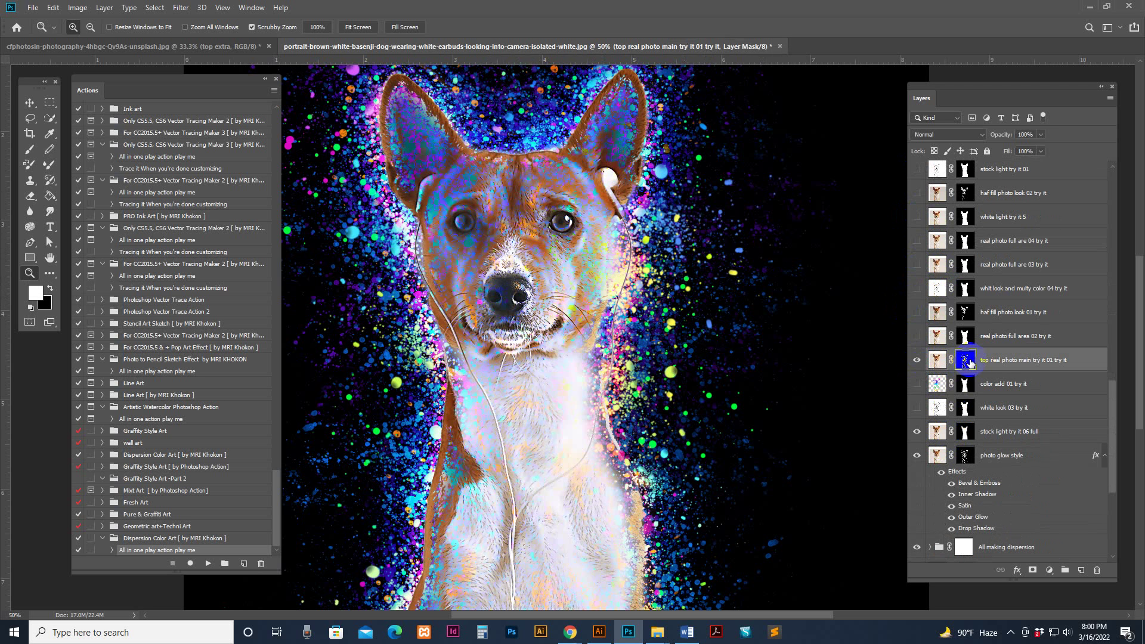
{"action": "left_click", "coordinate": [29, 149]}
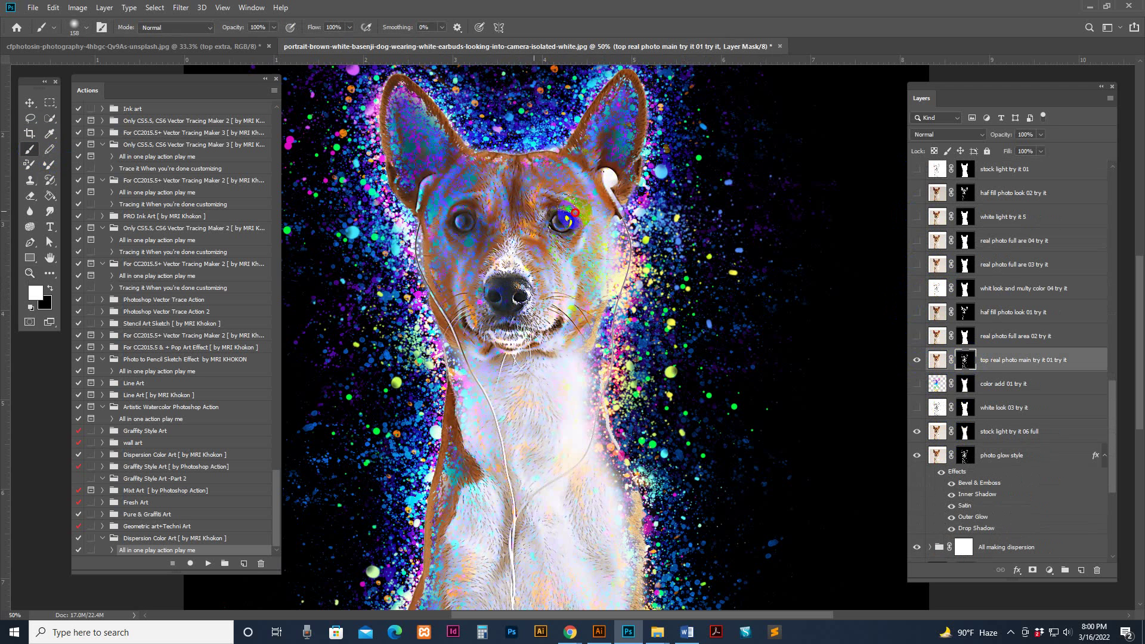
{"action": "mouse_move", "coordinate": [545, 209]}
{"action": "left_mouse_down"}
{"action": "mouse_move", "coordinate": [464, 212]}
{"action": "mouse_move", "coordinate": [455, 202]}
{"action": "mouse_move", "coordinate": [501, 264]}
{"action": "mouse_move", "coordinate": [487, 296]}
{"action": "mouse_move", "coordinate": [465, 284]}
{"action": "mouse_move", "coordinate": [533, 310]}
{"action": "mouse_move", "coordinate": [544, 179]}
{"action": "mouse_move", "coordinate": [416, 137]}
{"action": "mouse_move", "coordinate": [435, 186]}
{"action": "mouse_move", "coordinate": [402, 107]}
{"action": "mouse_move", "coordinate": [503, 219]}
{"action": "left_mouse_up"}
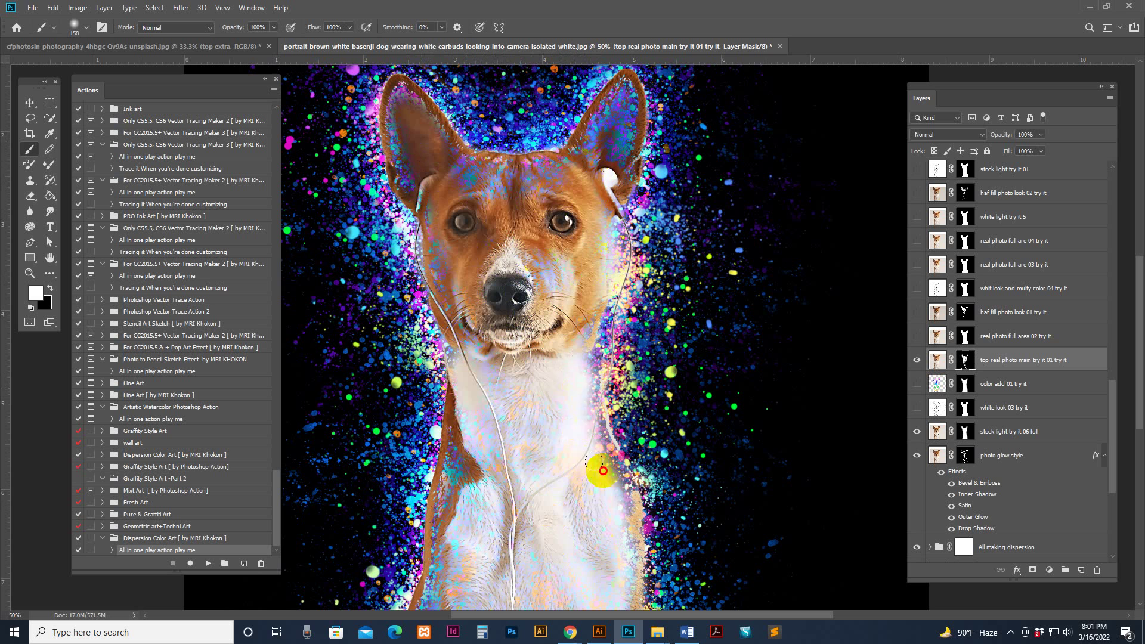
{"action": "left_click_drag", "start_coordinate": [603, 471], "coordinate": [614, 513]}
{"action": "mouse_move", "coordinate": [571, 404]}
{"action": "left_mouse_down"}
{"action": "mouse_move", "coordinate": [587, 216]}
{"action": "mouse_move", "coordinate": [596, 257]}
{"action": "left_mouse_up"}
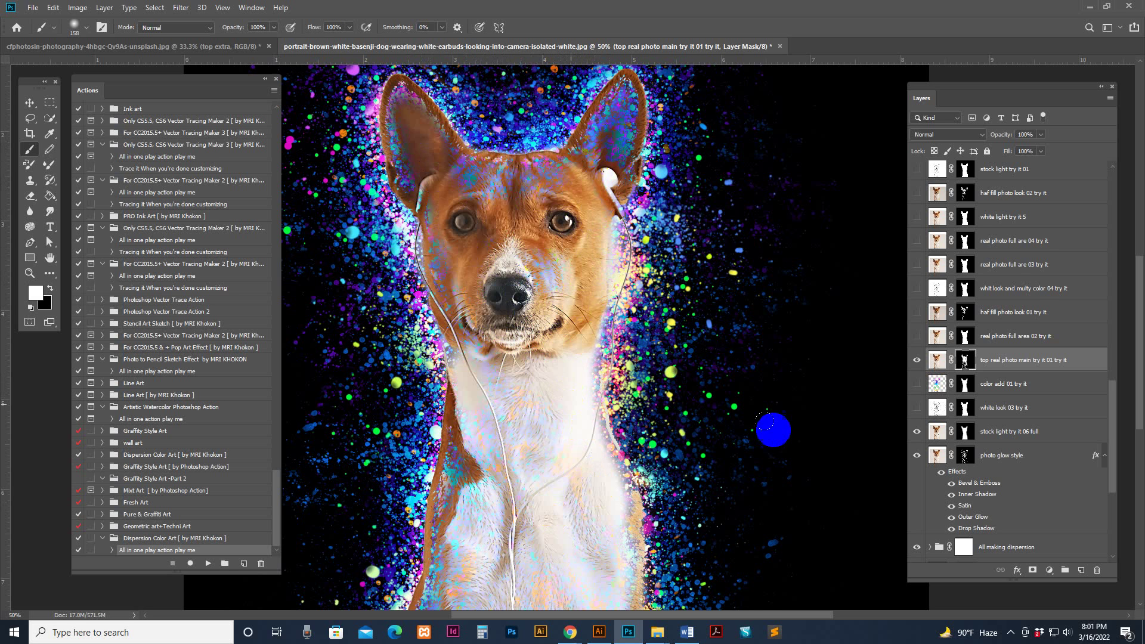
Preview stock light try it 13, 12 and 11 color over the painted photo, hiding each again.
{"action": "scroll", "coordinate": [1020, 311], "scroll_direction": "up", "scroll_amount": 4}
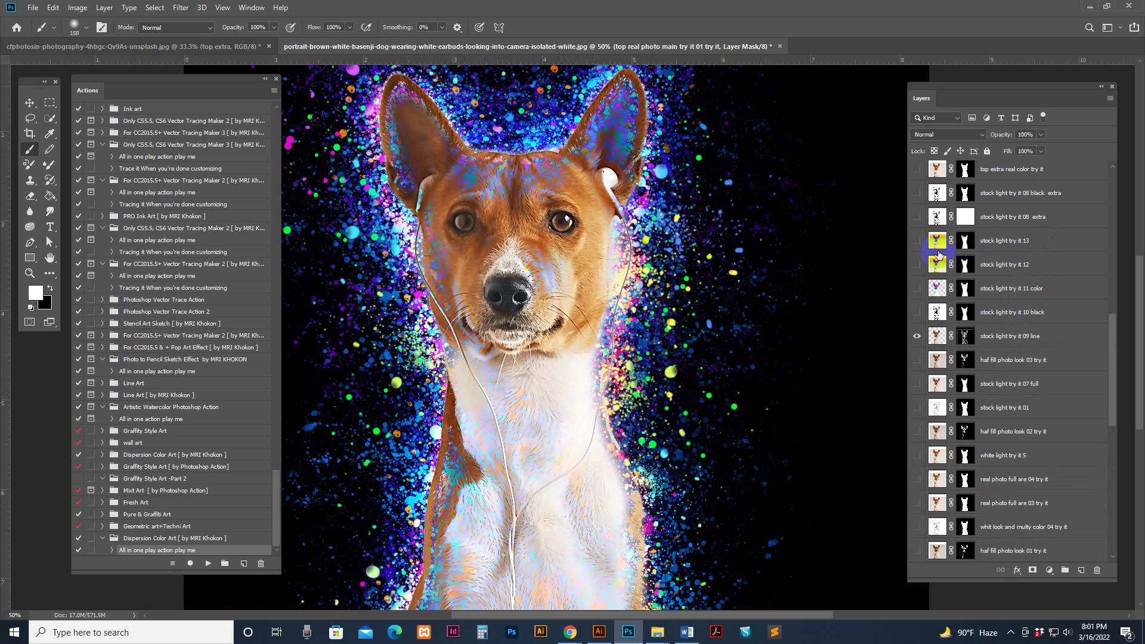
{"action": "left_click", "coordinate": [917, 241]}
{"action": "left_click", "coordinate": [916, 242]}
{"action": "left_click", "coordinate": [917, 264]}
{"action": "left_click", "coordinate": [917, 288]}
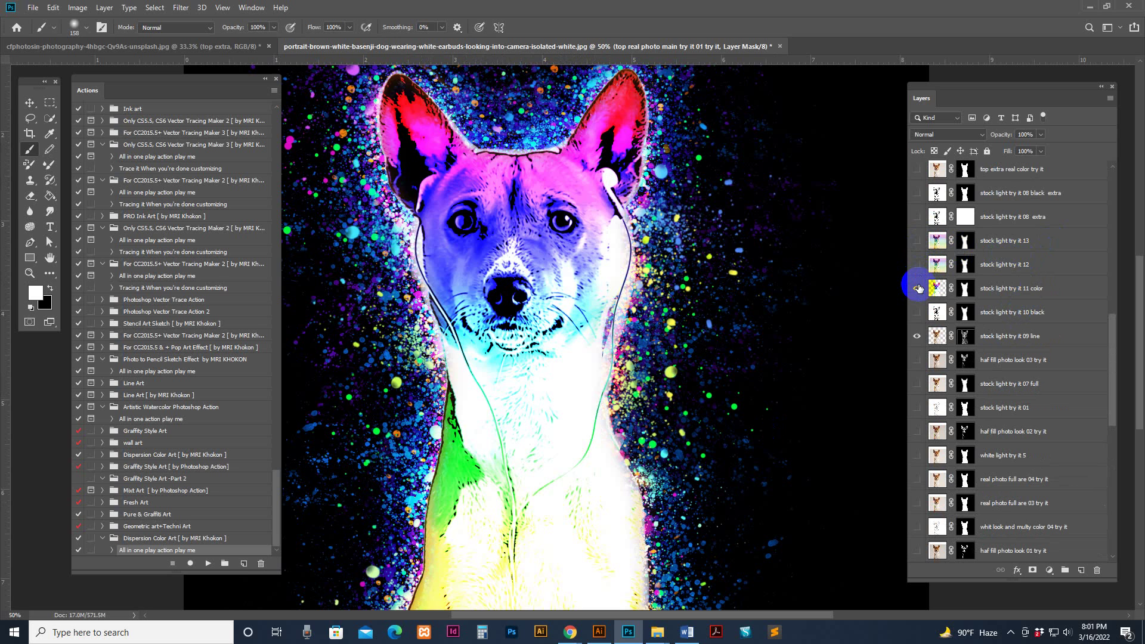
{"action": "left_click", "coordinate": [918, 288]}
Preview stock light try it 08 black extra and 08 extra over the painted photo, leaving both hidden.
{"action": "left_click", "coordinate": [918, 195]}
{"action": "left_click", "coordinate": [918, 216]}
{"action": "left_click", "coordinate": [917, 194]}
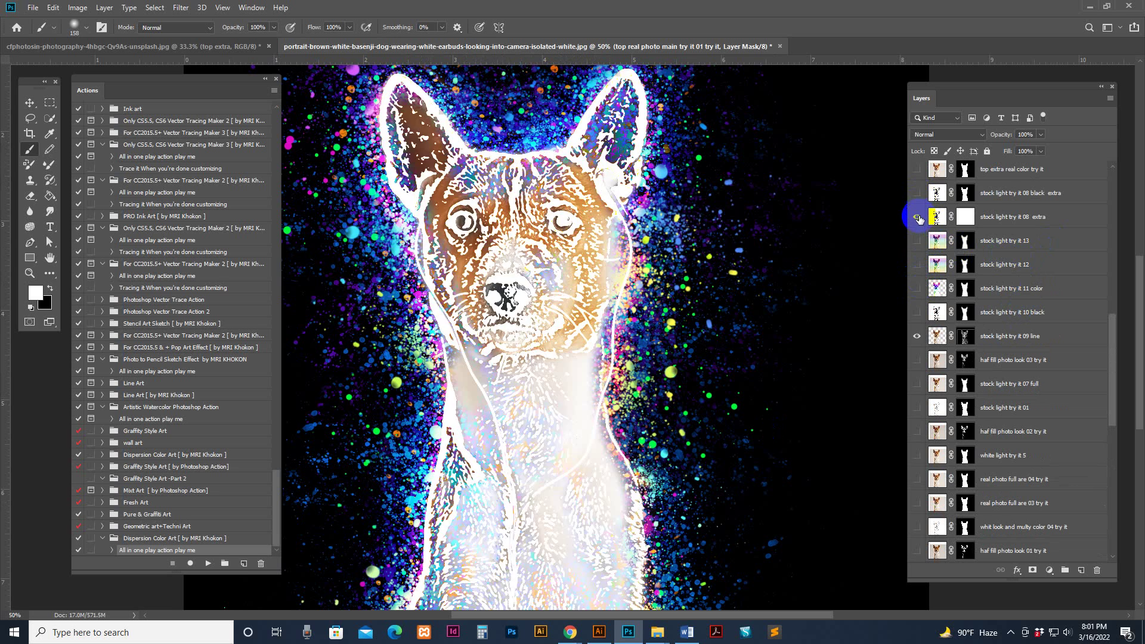
{"action": "left_click", "coordinate": [917, 217]}
Preview the color style 07, 06, 05, 03 and 2 adjustment layers one at a time, leaving them hidden.
{"action": "scroll", "coordinate": [971, 288], "scroll_direction": "up", "scroll_amount": 5}
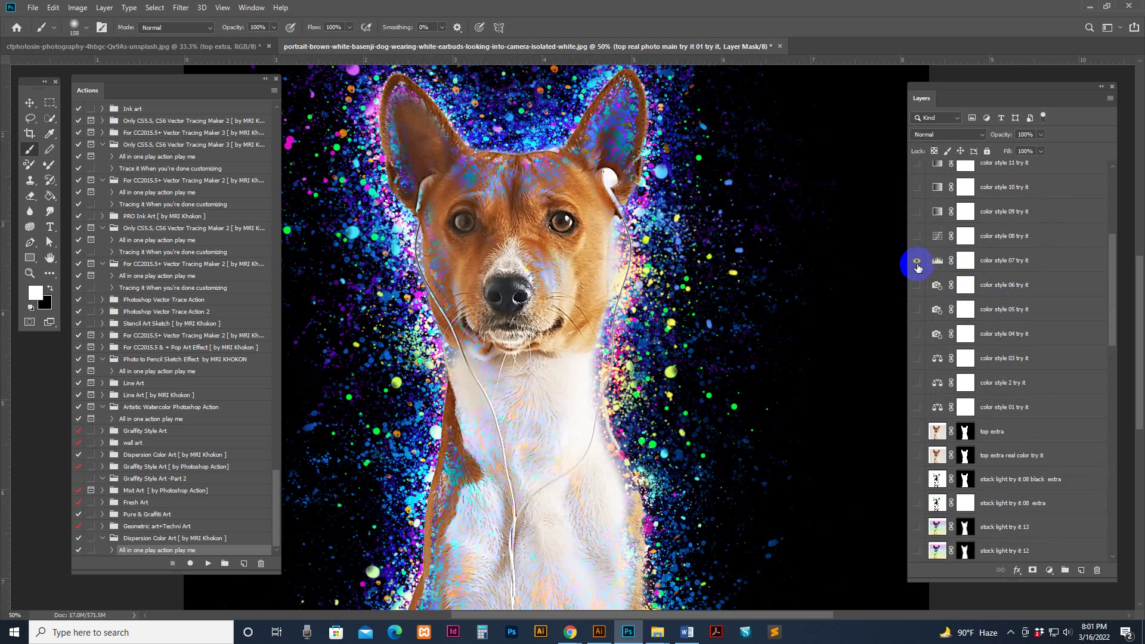
{"action": "left_click", "coordinate": [917, 262]}
{"action": "left_click", "coordinate": [917, 286]}
{"action": "left_click", "coordinate": [917, 285]}
{"action": "left_click", "coordinate": [917, 309]}
{"action": "left_click", "coordinate": [917, 358]}
{"action": "left_click", "coordinate": [917, 382]}
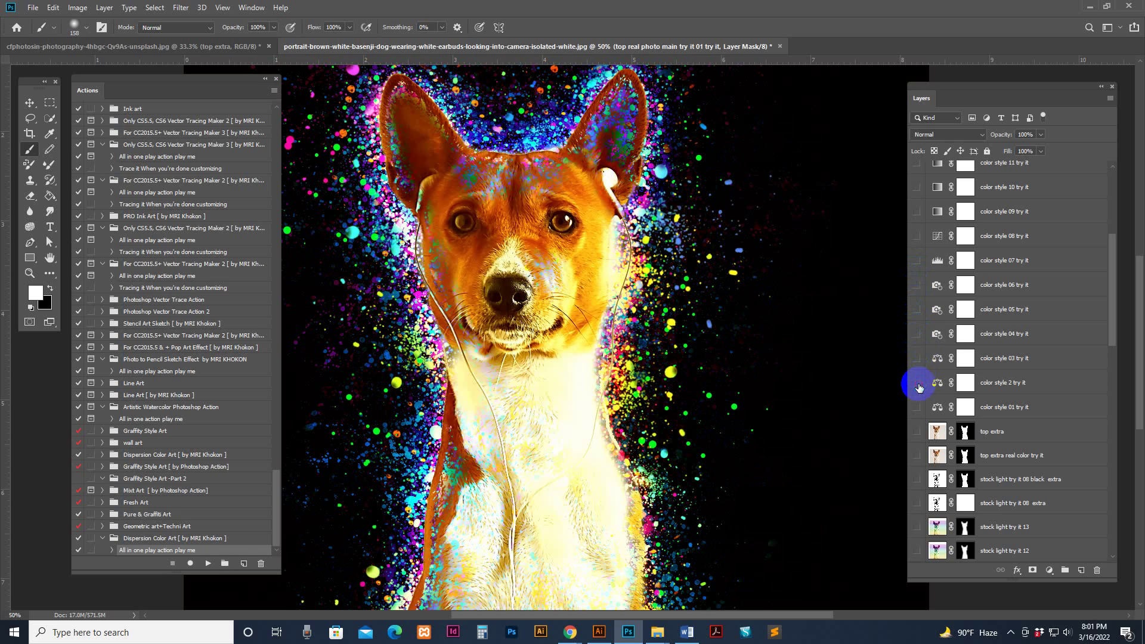
{"action": "left_click", "coordinate": [918, 384]}
{"action": "left_click", "coordinate": [916, 359]}
{"action": "left_click", "coordinate": [916, 359]}
Preview the background 03, background color 04 and background color 05 layers, hiding each again.
{"action": "scroll", "coordinate": [1048, 388], "scroll_direction": "down", "scroll_amount": 2}
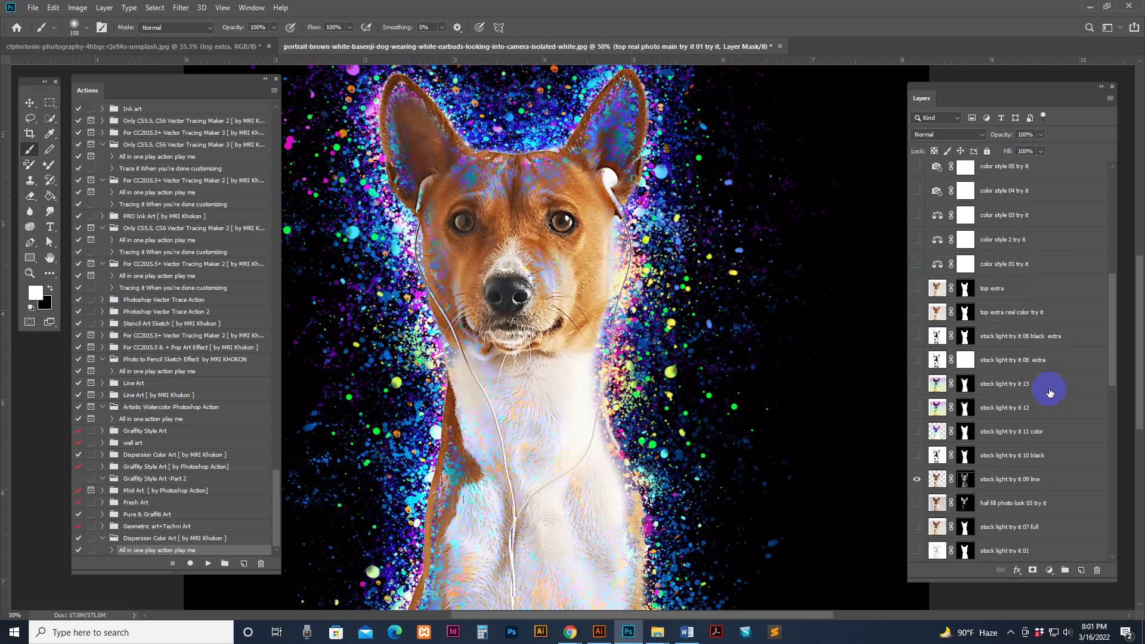
{"action": "scroll", "coordinate": [1050, 390], "scroll_direction": "down", "scroll_amount": 8}
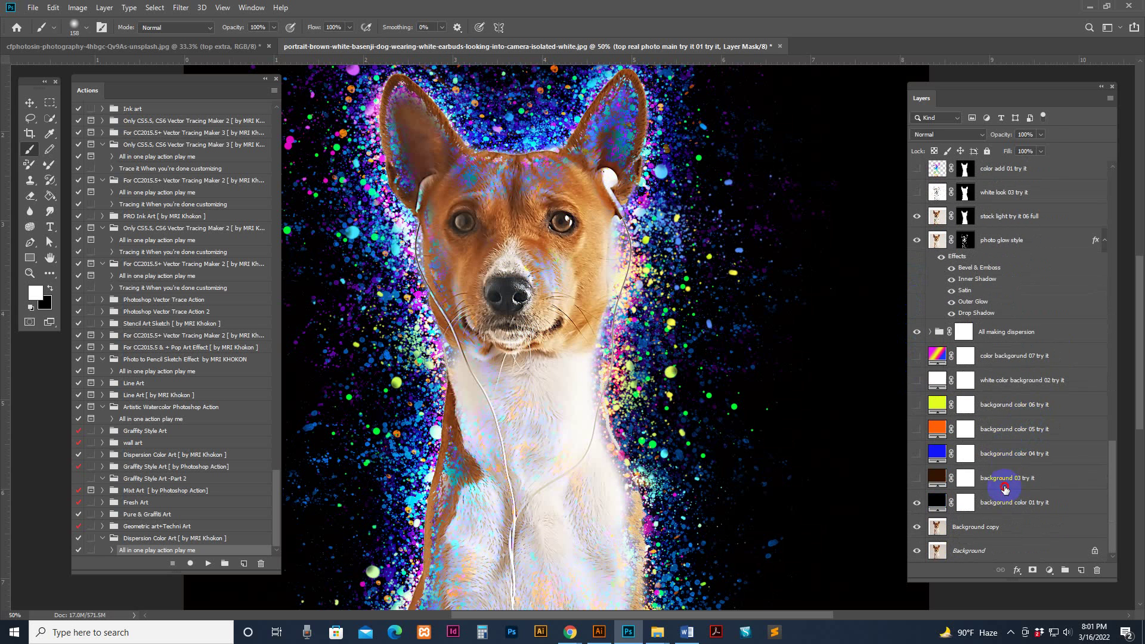
{"action": "left_click", "coordinate": [1005, 488]}
{"action": "left_click", "coordinate": [917, 480]}
{"action": "left_click", "coordinate": [917, 481]}
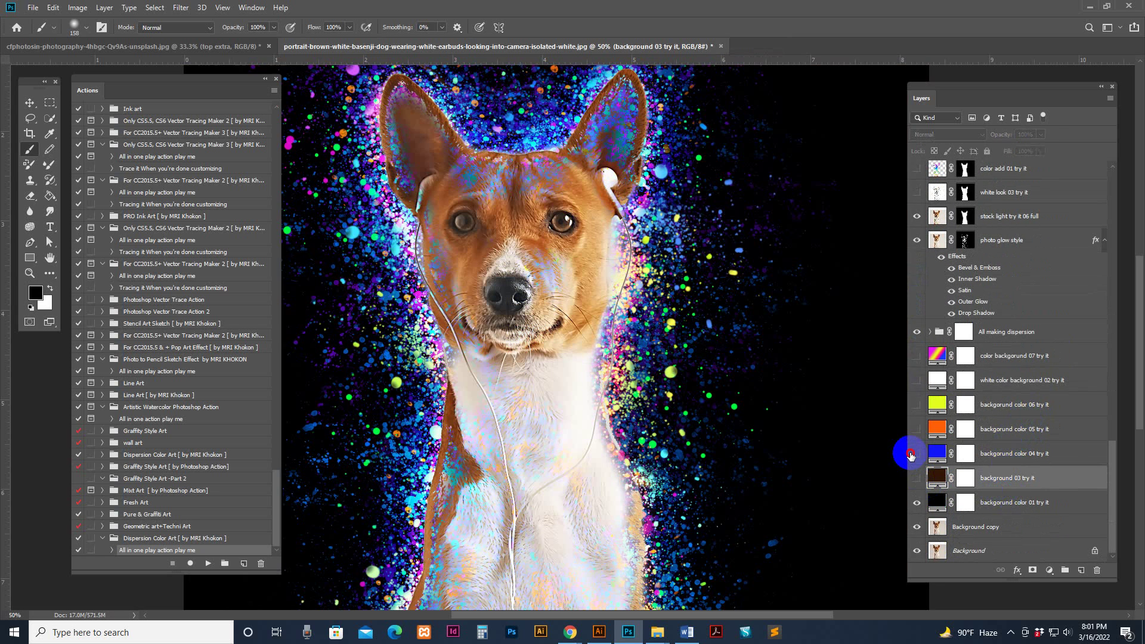
{"action": "left_click", "coordinate": [916, 454]}
{"action": "left_click", "coordinate": [918, 446]}
{"action": "left_click", "coordinate": [917, 430]}
{"action": "left_click", "coordinate": [918, 428]}
Show the background color 06 layer and try pale yellow f8ffbd as its fill color.
{"action": "left_click", "coordinate": [917, 405]}
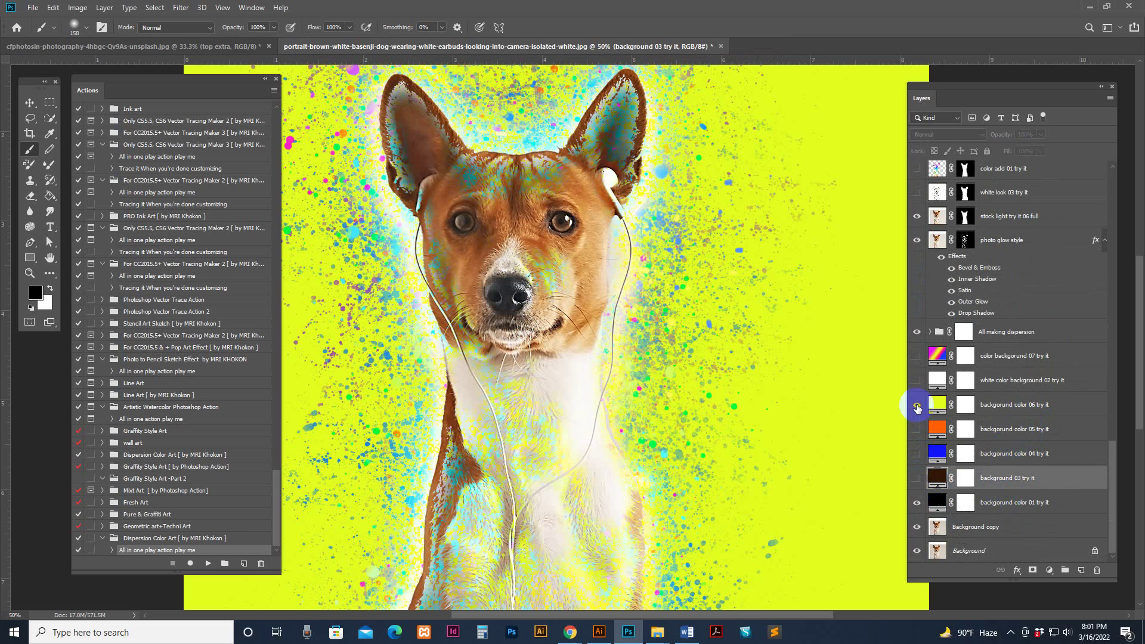
{"action": "double_click", "coordinate": [937, 404]}
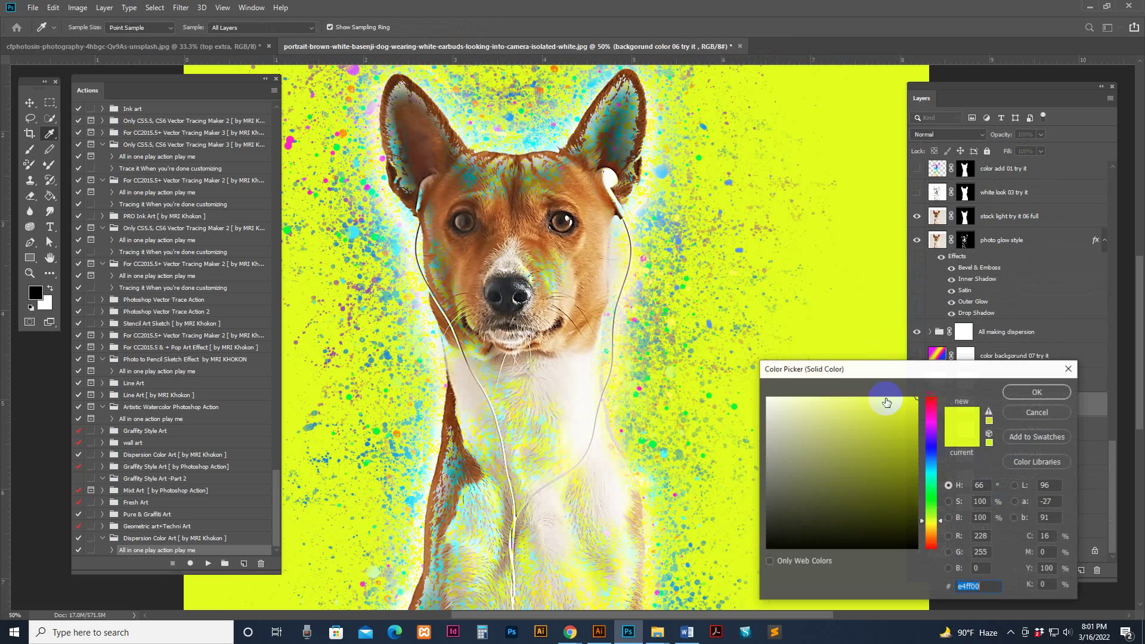
{"action": "left_click", "coordinate": [854, 396]}
{"action": "left_click", "coordinate": [794, 391]}
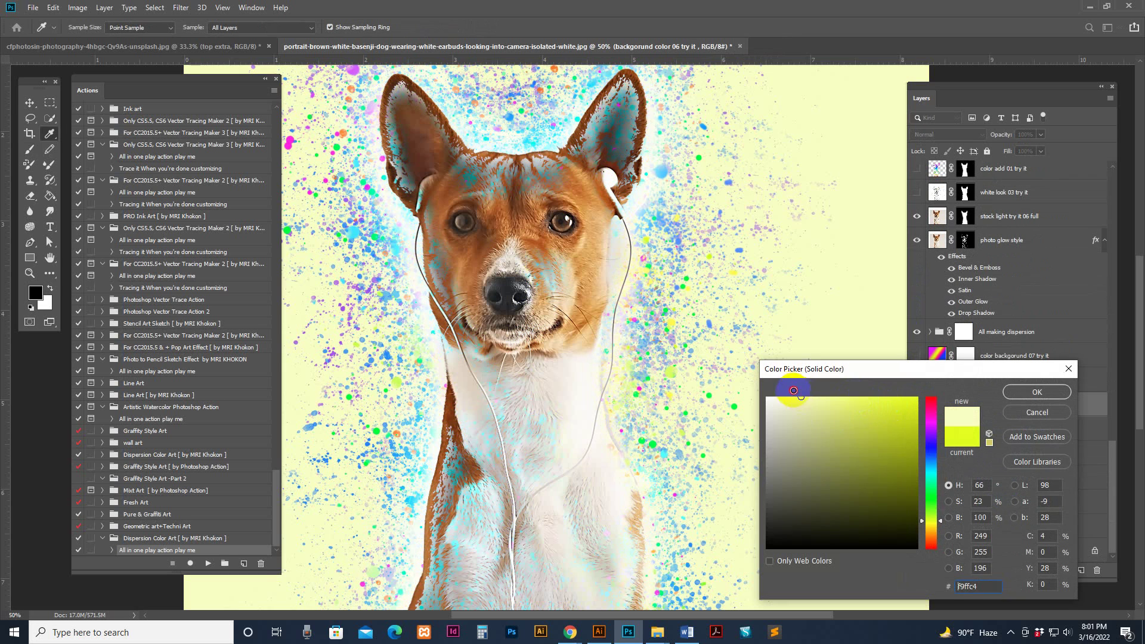
{"action": "left_click_drag", "start_coordinate": [805, 396], "coordinate": [805, 397]}
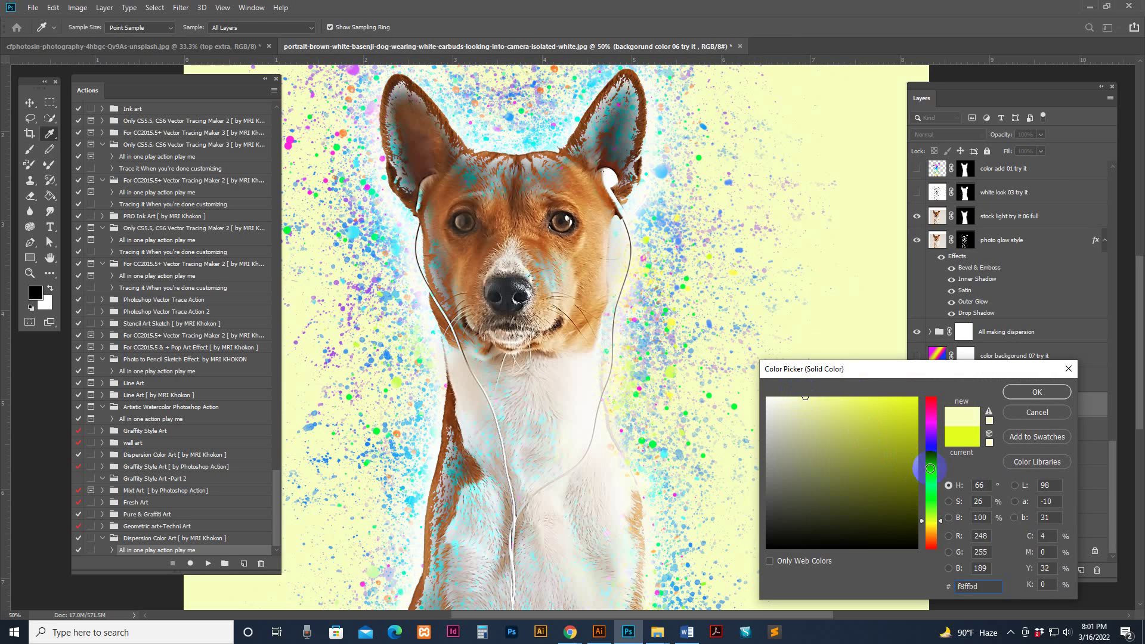
Try other hues for the background color 06 fill, including dark green 44713d and purple 493d71.
{"action": "left_click", "coordinate": [932, 470]}
{"action": "left_click", "coordinate": [935, 437]}
{"action": "left_click_drag", "start_coordinate": [938, 424], "coordinate": [937, 398]}
{"action": "left_click", "coordinate": [835, 484]}
{"action": "left_click_drag", "start_coordinate": [827, 505], "coordinate": [836, 481]}
{"action": "left_click", "coordinate": [932, 500]}
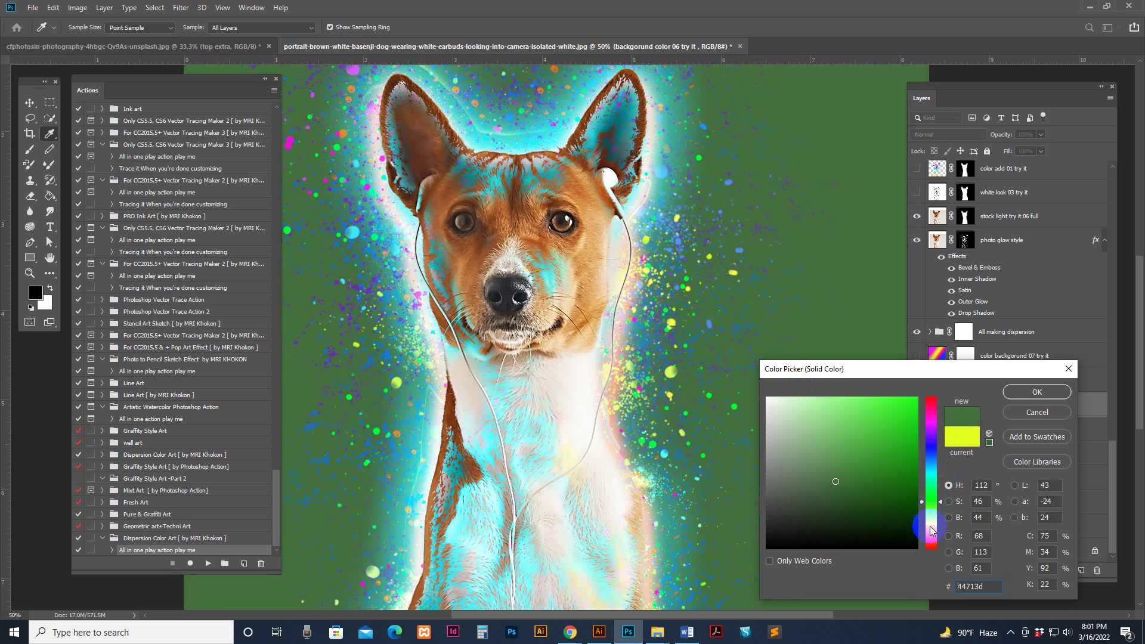
{"action": "left_click", "coordinate": [931, 532]}
{"action": "left_click", "coordinate": [931, 541]}
{"action": "left_click", "coordinate": [933, 446]}
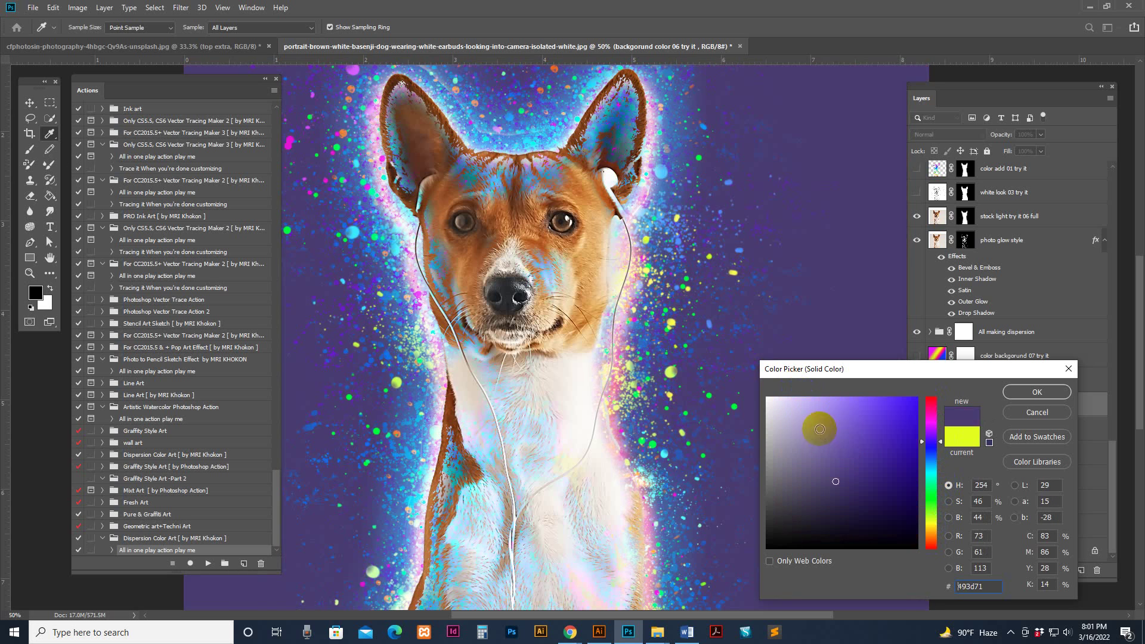
Set the background color 06 fill to dark gray 222222 and hide that layer.
{"action": "left_click", "coordinate": [819, 427]}
{"action": "left_click_drag", "start_coordinate": [781, 479], "coordinate": [750, 542]}
{"action": "type", "text": "000000"}
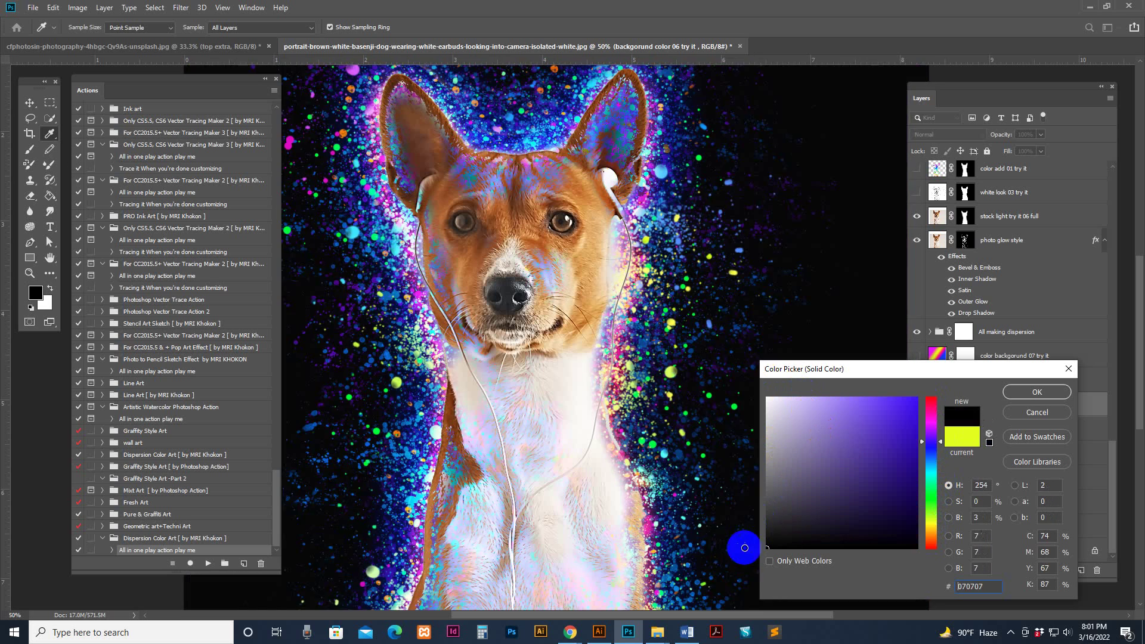
{"action": "left_click", "coordinate": [766, 532]}
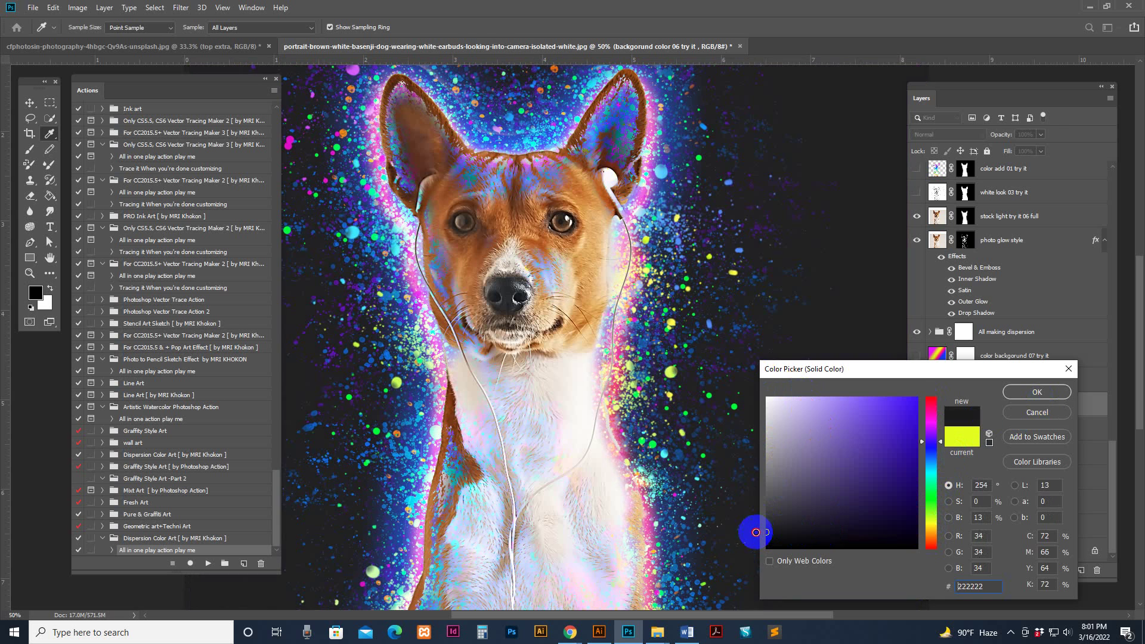
{"action": "left_click", "coordinate": [1036, 392]}
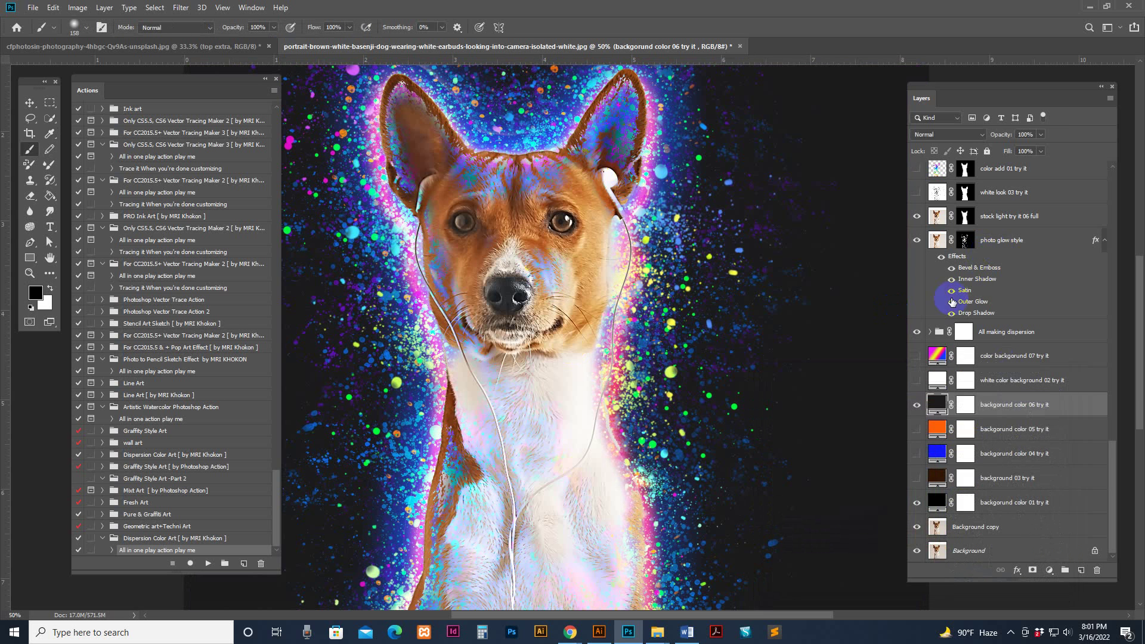
{"action": "scroll", "coordinate": [986, 302], "scroll_direction": "up", "scroll_amount": 3}
{"action": "left_click", "coordinate": [916, 476]}
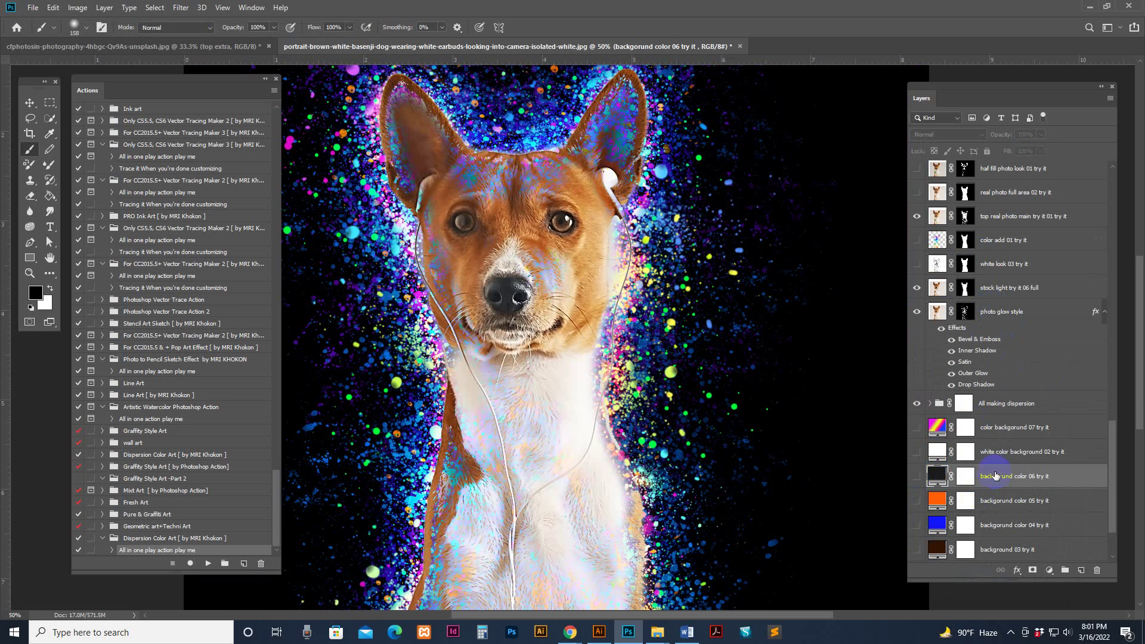
Preview the color style 18 and 17 adjustment layers, leaving both hidden.
{"action": "scroll", "coordinate": [985, 268], "scroll_direction": "up", "scroll_amount": 4}
{"action": "scroll", "coordinate": [985, 266], "scroll_direction": "up", "scroll_amount": 8}
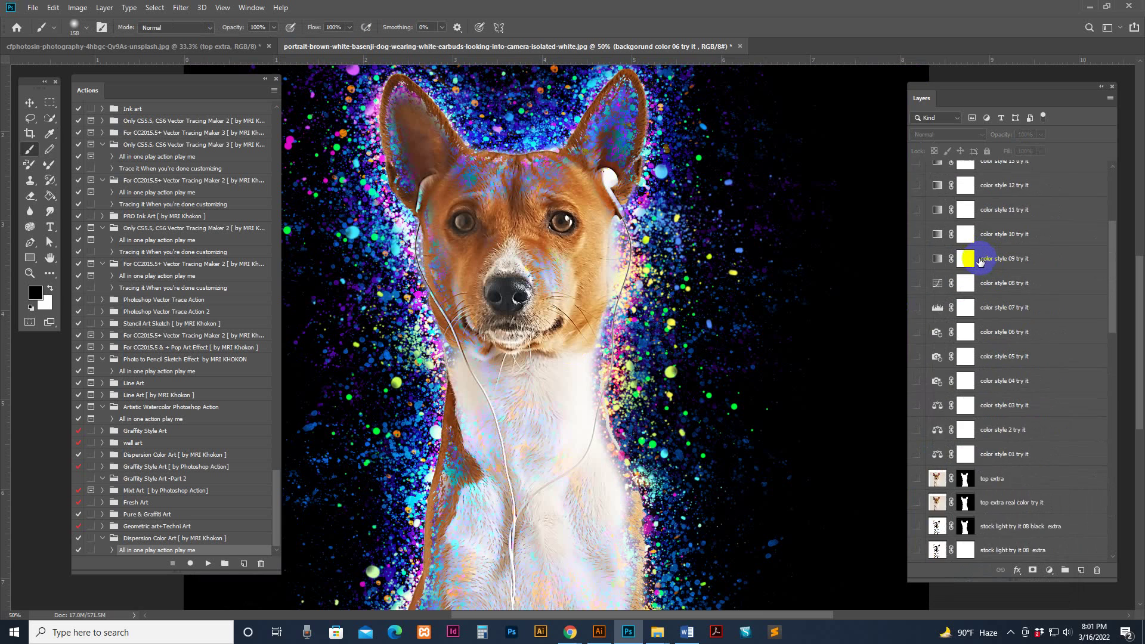
{"action": "left_click", "coordinate": [916, 221]}
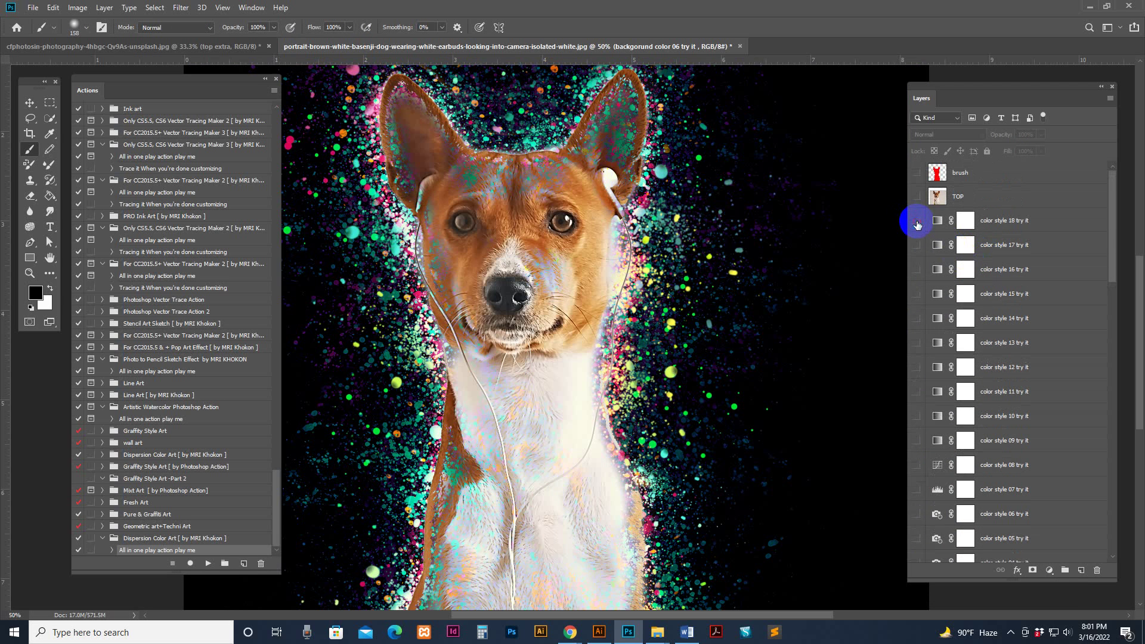
{"action": "left_click", "coordinate": [917, 224]}
{"action": "left_click", "coordinate": [916, 245]}
{"action": "left_click", "coordinate": [916, 250]}
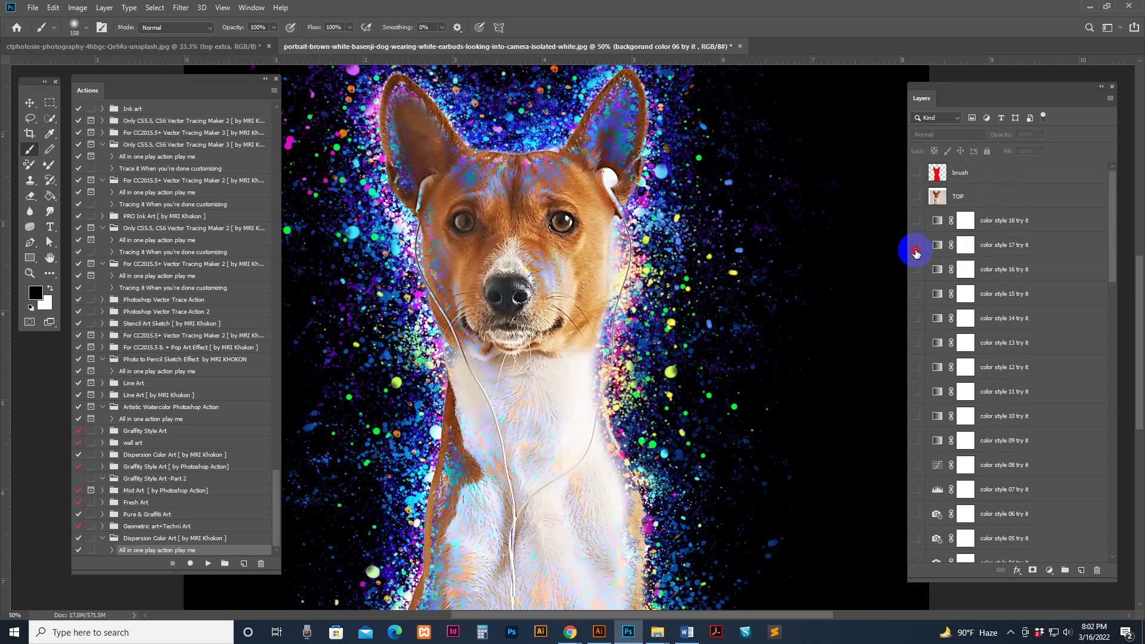
{"action": "left_click", "coordinate": [917, 247]}
{"action": "left_click", "coordinate": [917, 248]}
Preview the color style 16, 15, 14 and 13 adjustment layers one at a time.
{"action": "left_click", "coordinate": [916, 270]}
{"action": "left_click", "coordinate": [915, 270]}
{"action": "left_click", "coordinate": [916, 292]}
{"action": "left_click", "coordinate": [917, 295]}
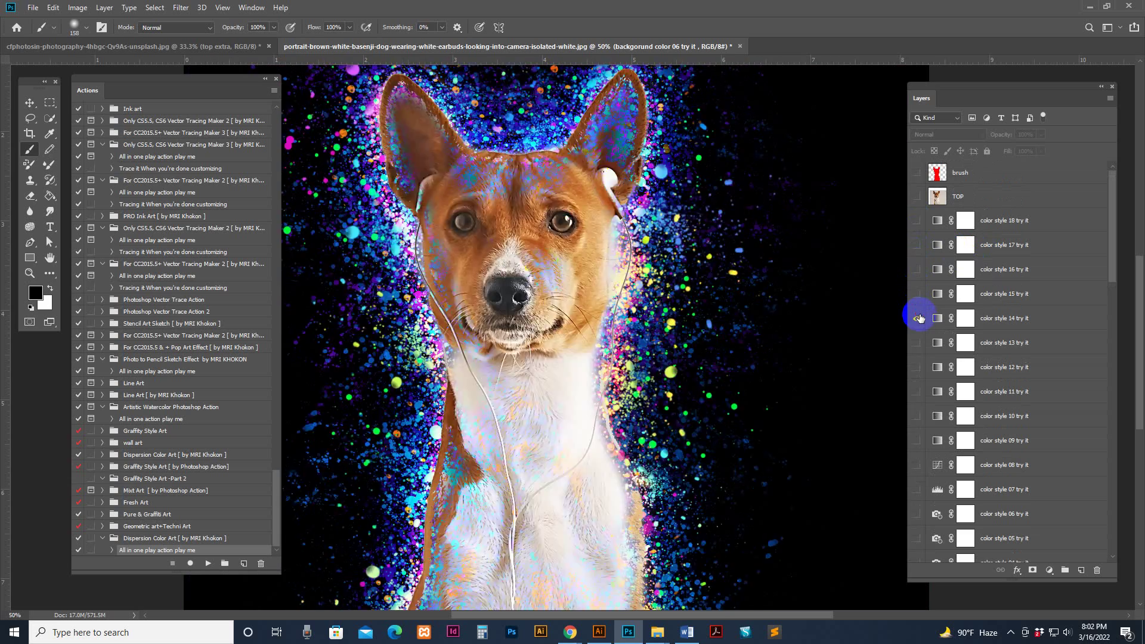
{"action": "left_click", "coordinate": [919, 320]}
{"action": "left_click", "coordinate": [916, 345]}
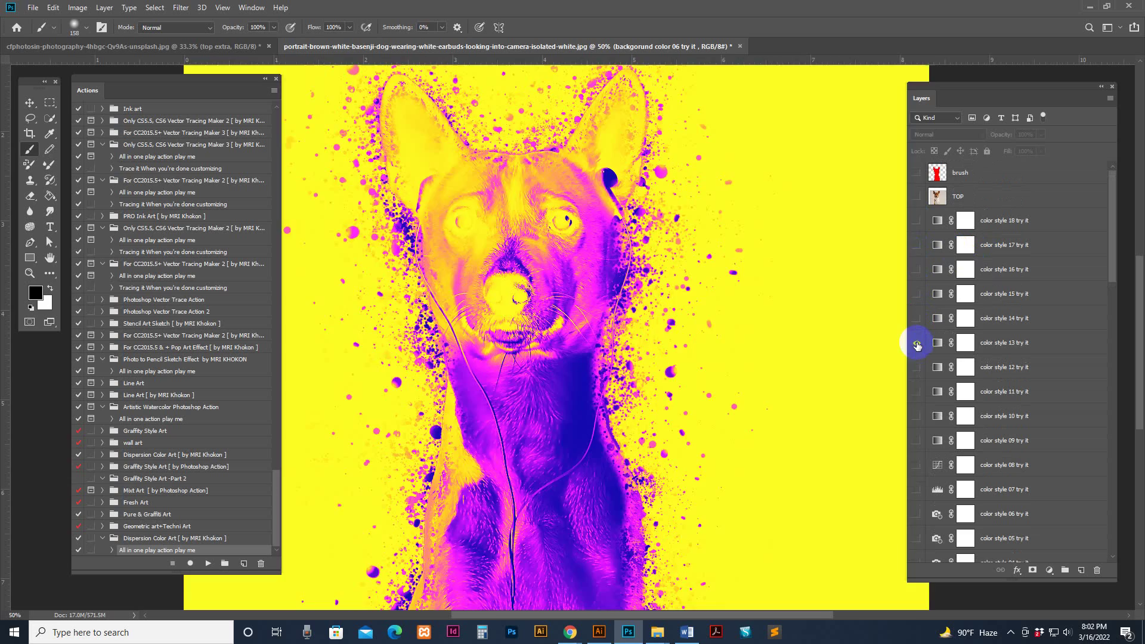
Preview the color style 12, 11 and 10 adjustment layers one at a time.
{"action": "left_click", "coordinate": [919, 368]}
{"action": "left_click", "coordinate": [916, 370]}
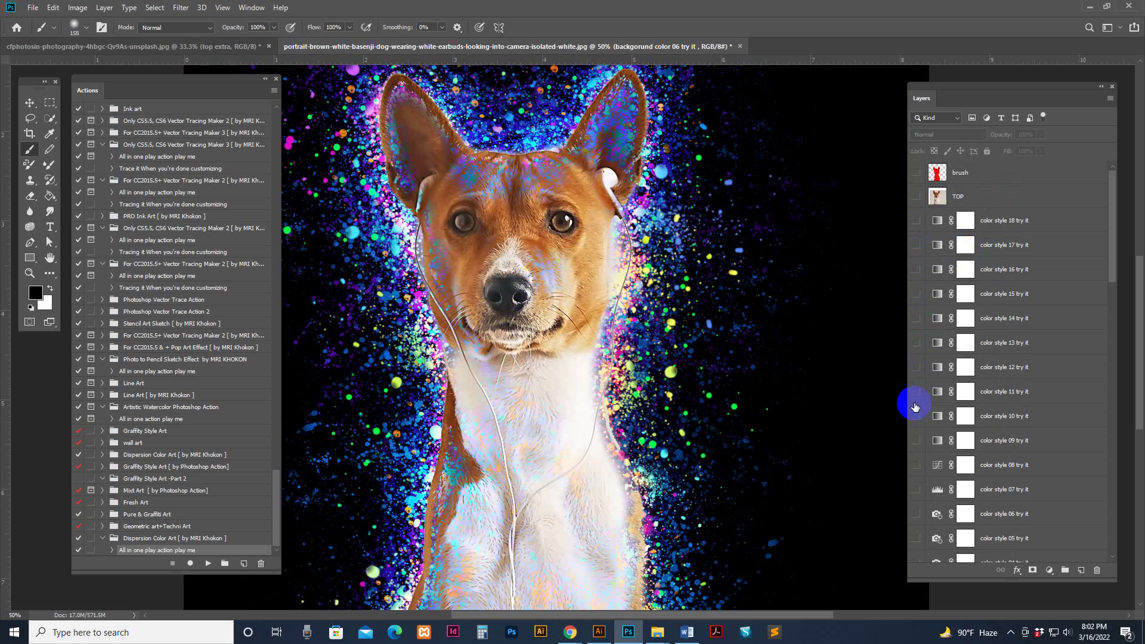
{"action": "left_click", "coordinate": [915, 394]}
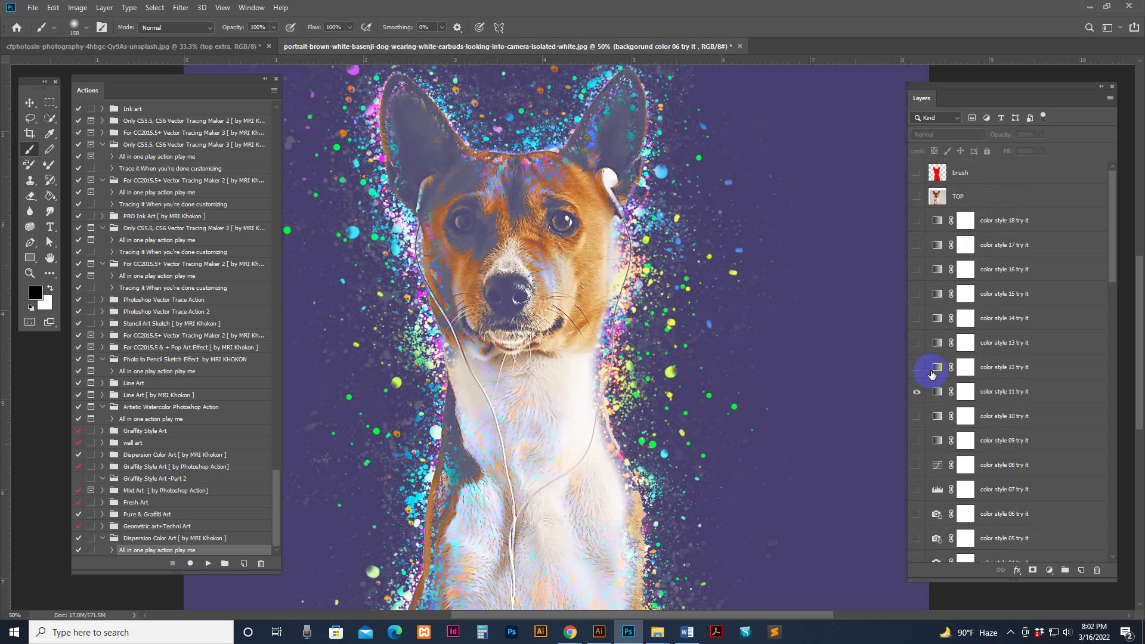
{"action": "left_click", "coordinate": [918, 393]}
{"action": "left_click", "coordinate": [917, 417]}
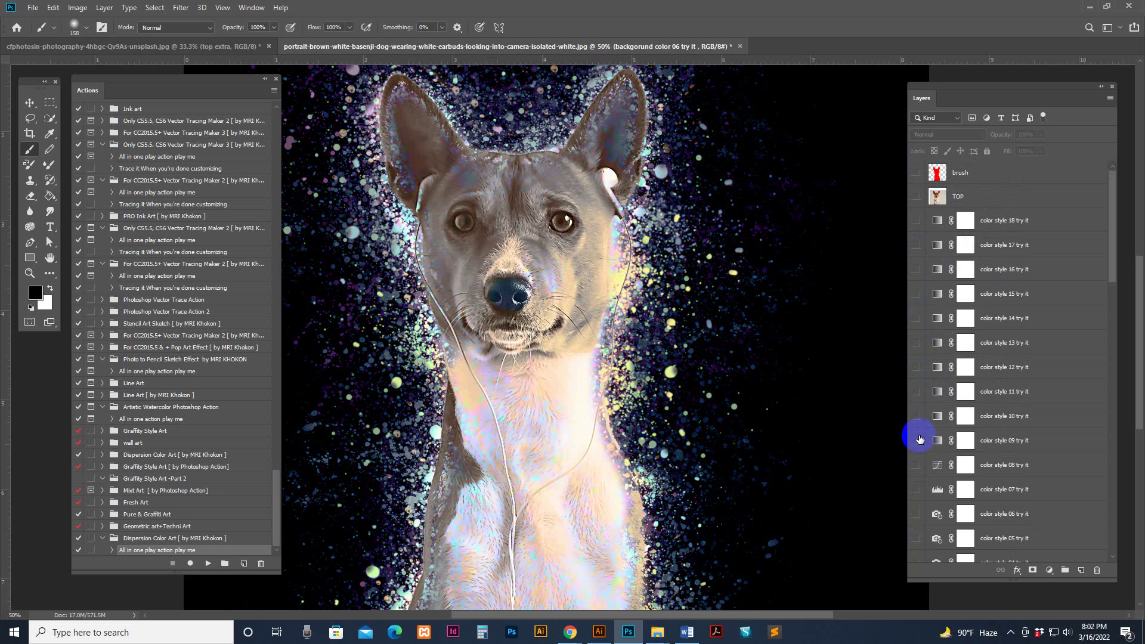
Preview the color style 09 and 08 adjustment layers, leaving both hidden.
{"action": "left_click", "coordinate": [917, 440]}
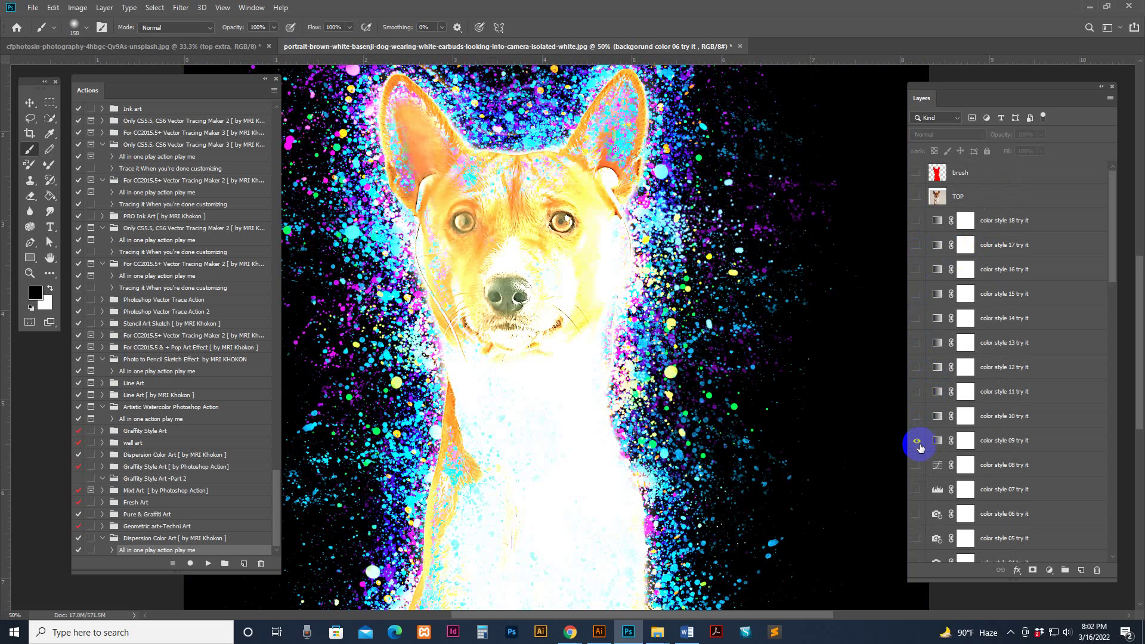
{"action": "left_click", "coordinate": [916, 463]}
{"action": "left_click", "coordinate": [919, 440]}
{"action": "scroll", "coordinate": [929, 426], "scroll_direction": "down", "scroll_amount": 3}
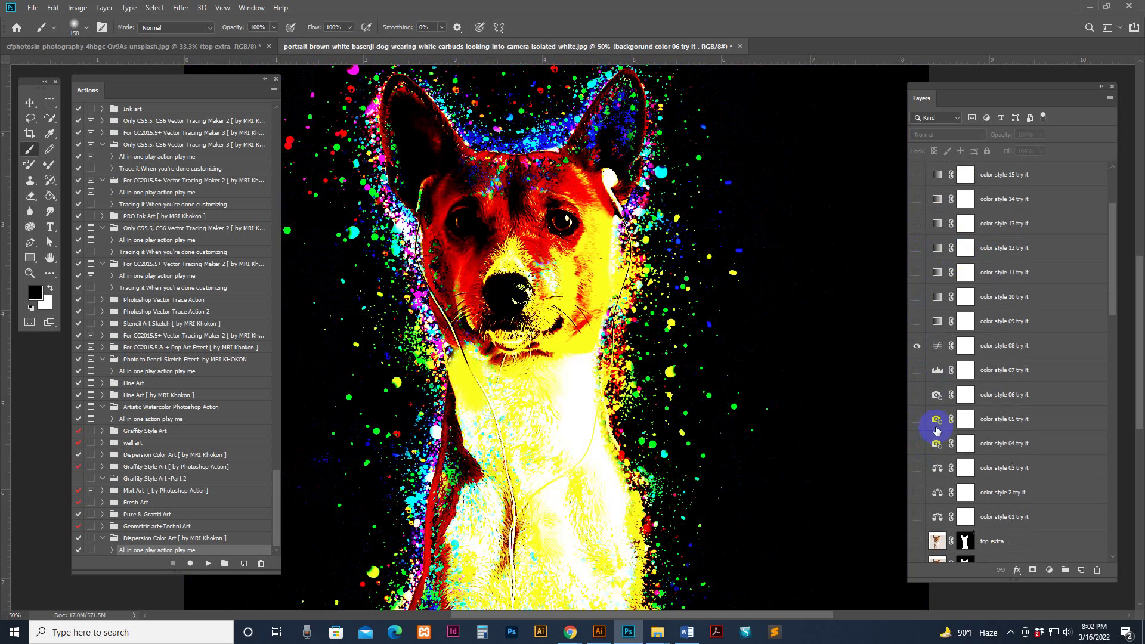
{"action": "left_click", "coordinate": [918, 347]}
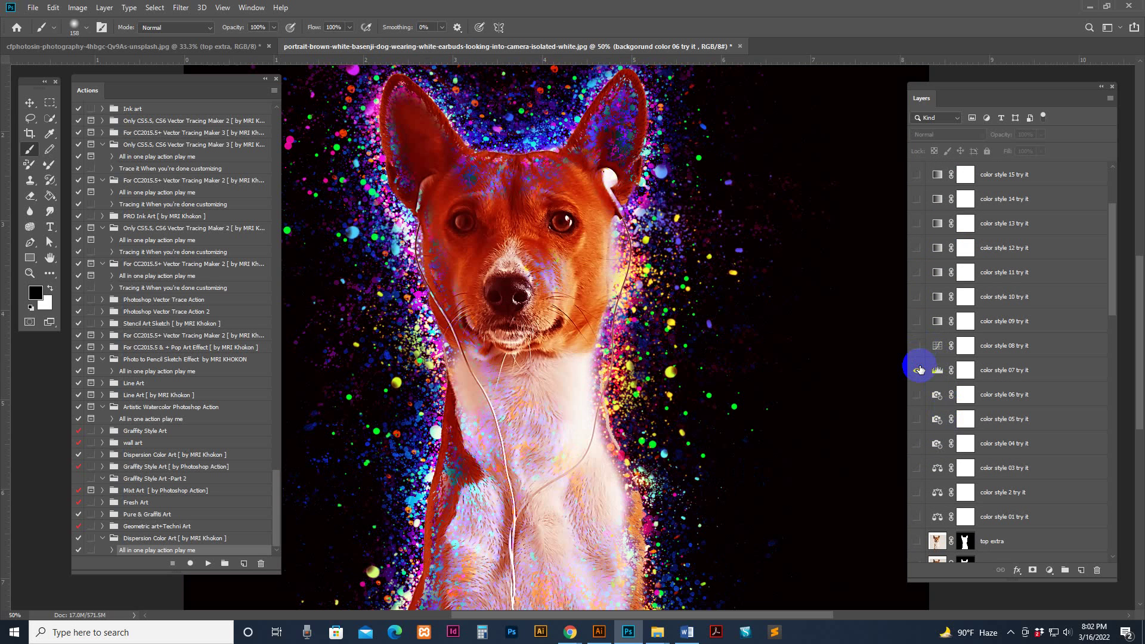